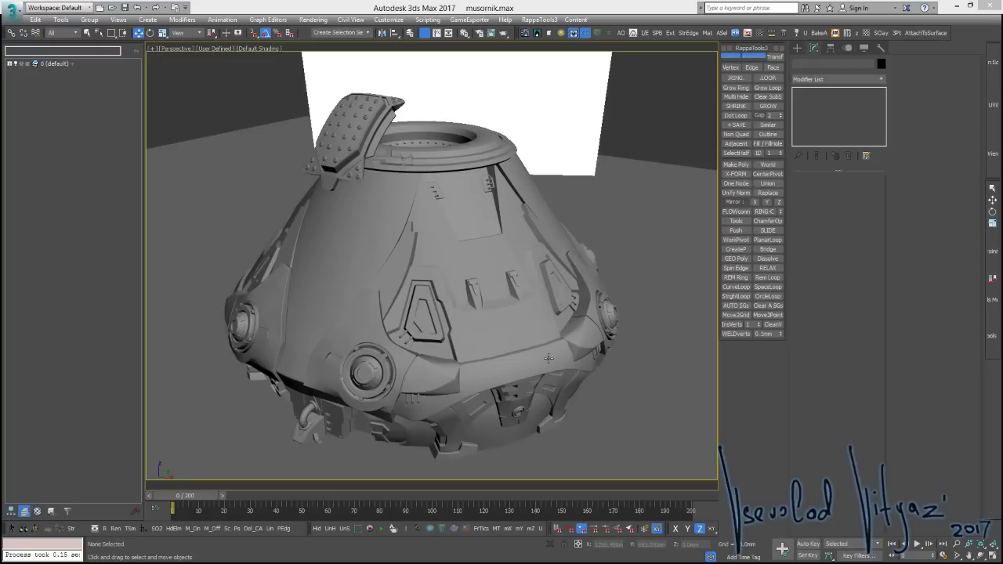
Open a Scene Explorer, view objects by layer, expand and collapse layer 0, then close it
left_click(60, 20)
left_click(82, 32)
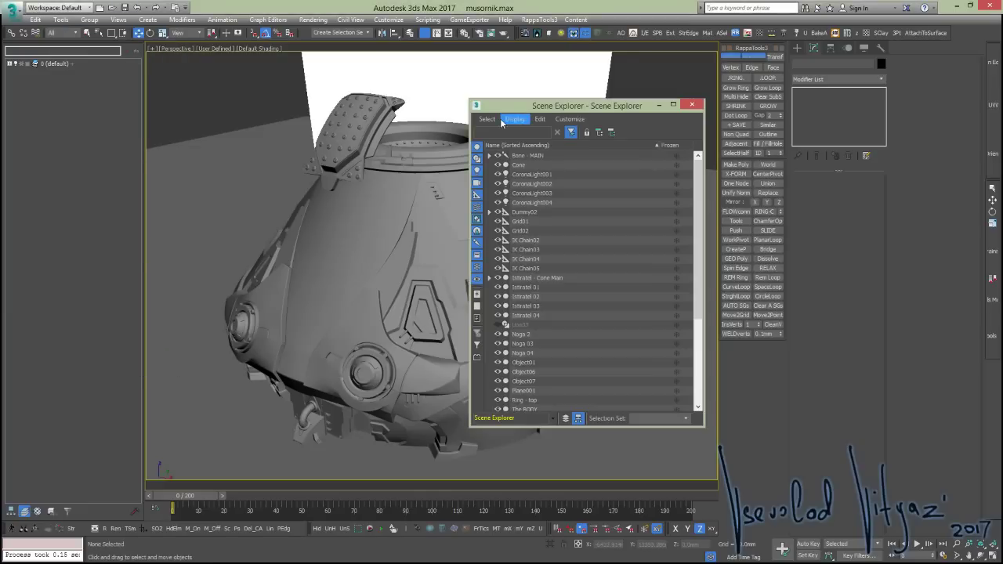
left_click_drag(544, 106, 448, 73)
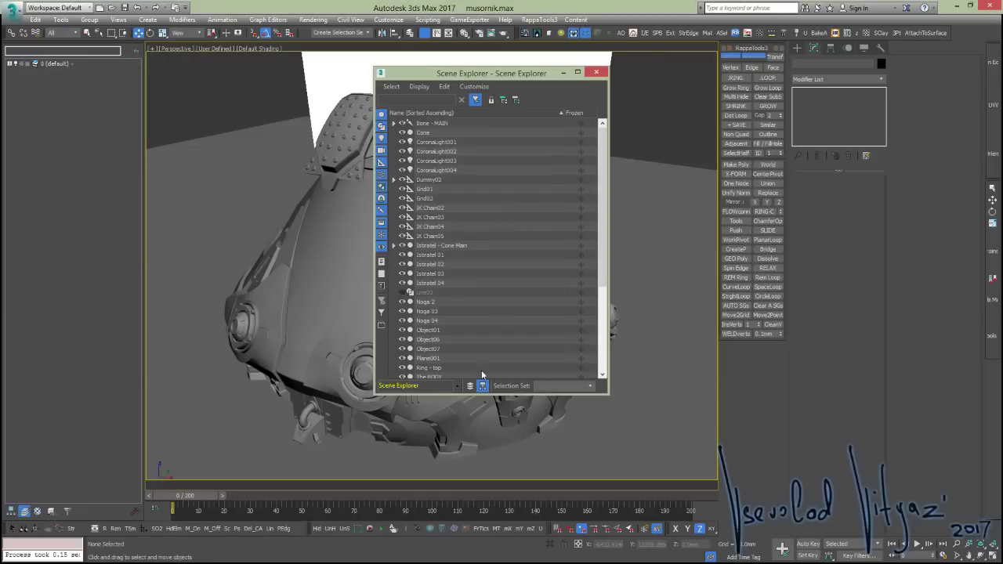
left_click(469, 387)
left_click(394, 124)
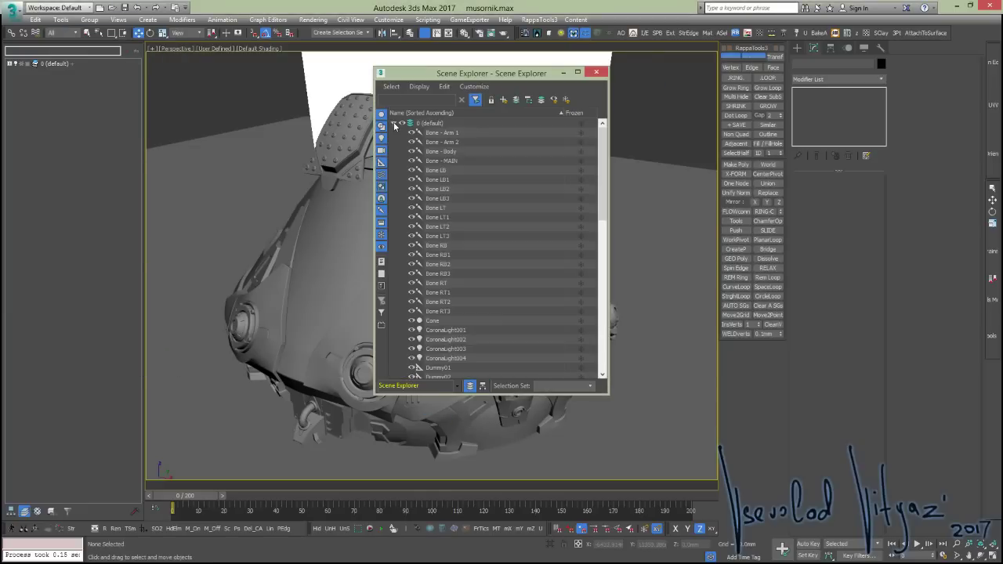
left_click(394, 124)
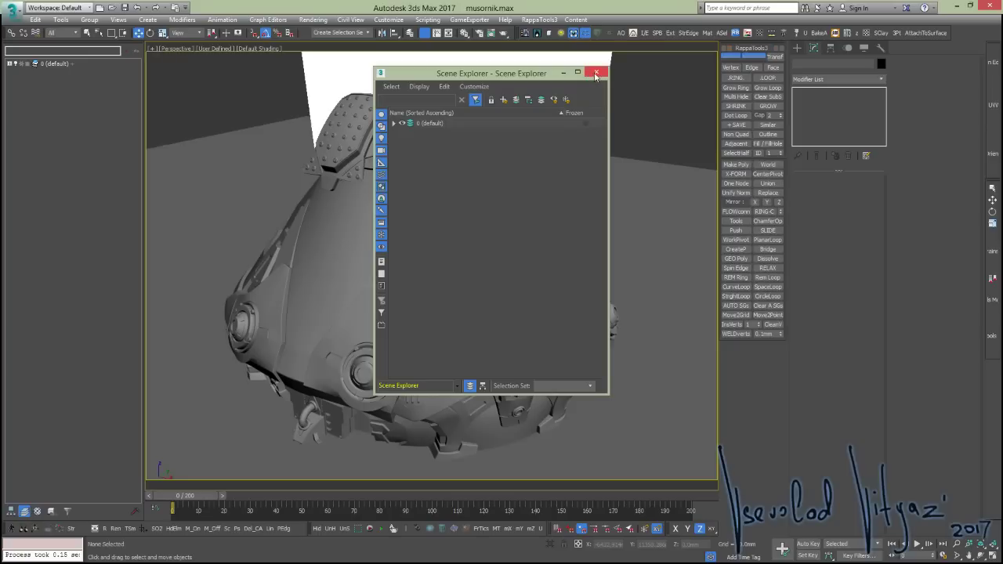
left_click(596, 72)
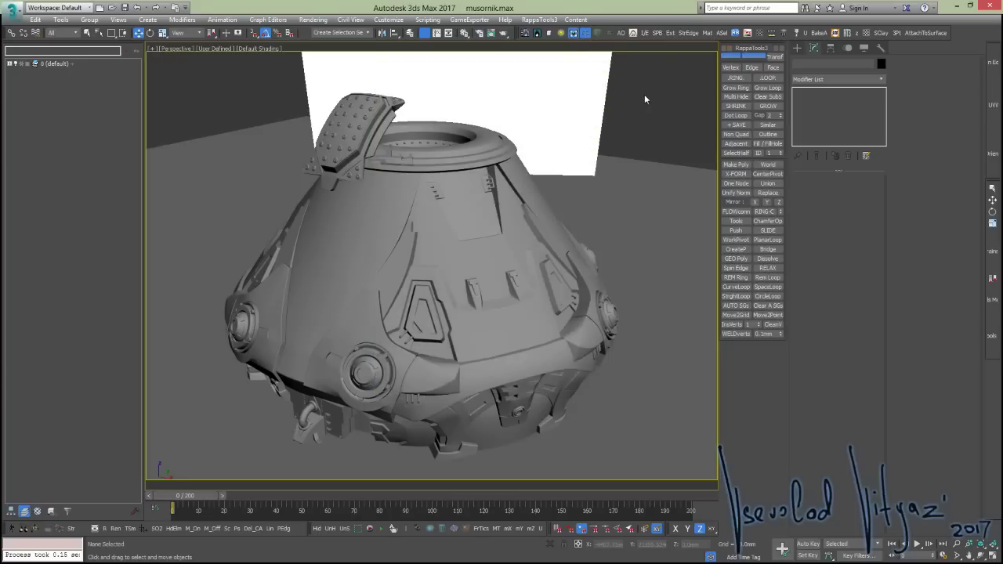
Rename Istiratel - Cone Main to 'sadkncs.cns,dc' in the side object list
mouse_move(496, 127)
middle_mouse_down("alt")
mouse_move(468, 193)
mouse_move(477, 164)
middle_mouse_up("alt")
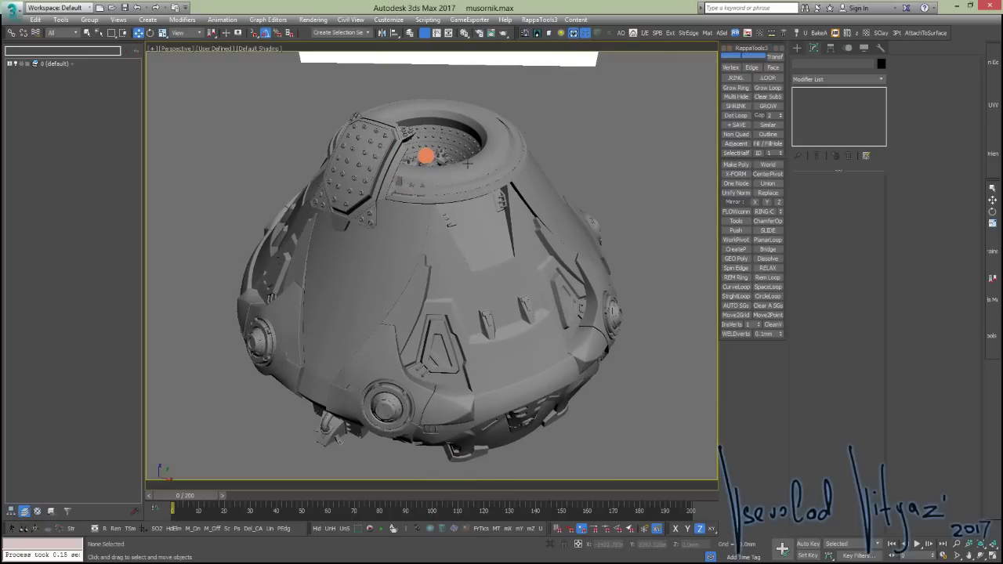
left_click(8, 64)
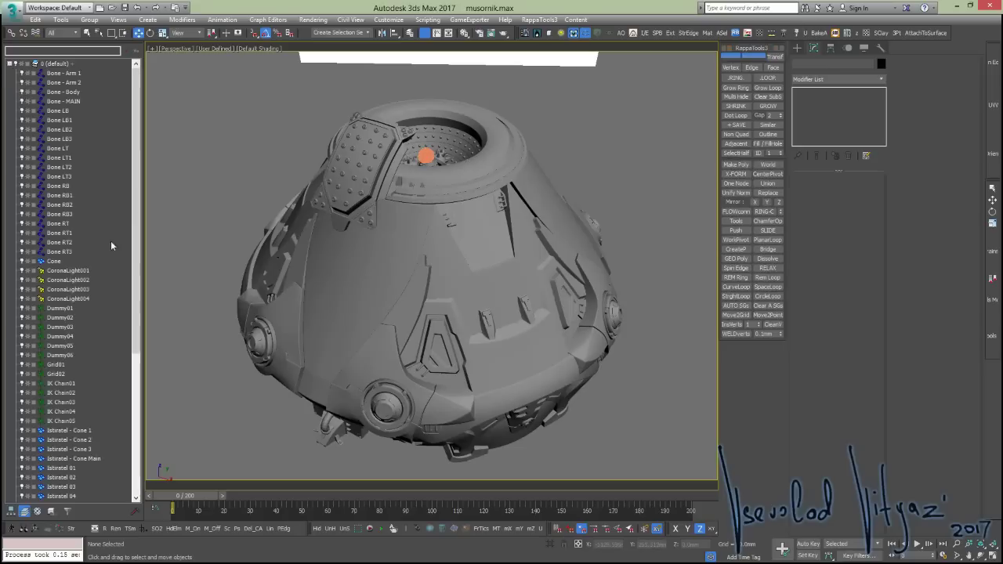
scroll(85, 339, "up", 5)
left_click(71, 289)
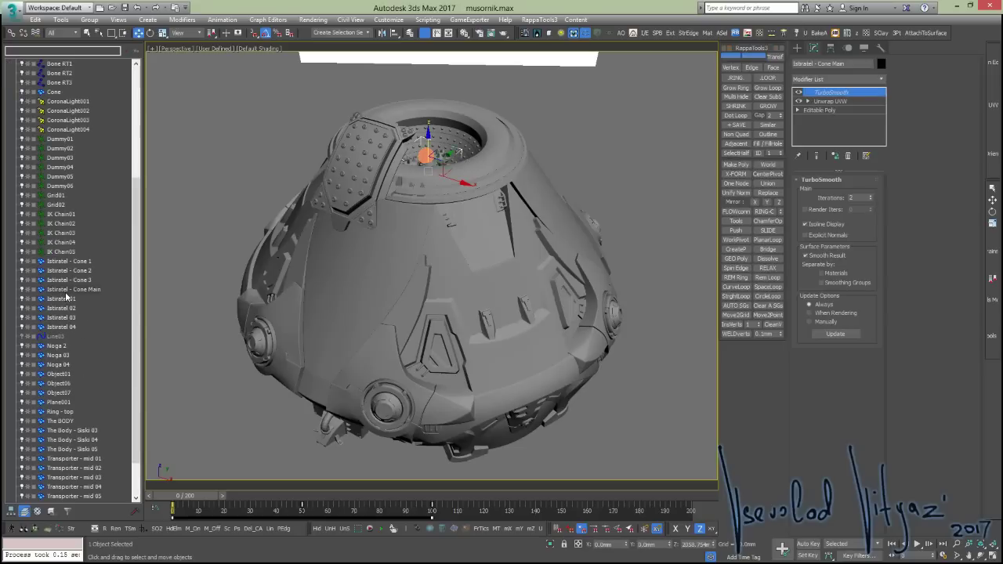
left_click(67, 292)
type("sadkncs.cns,dc")
key("Return")
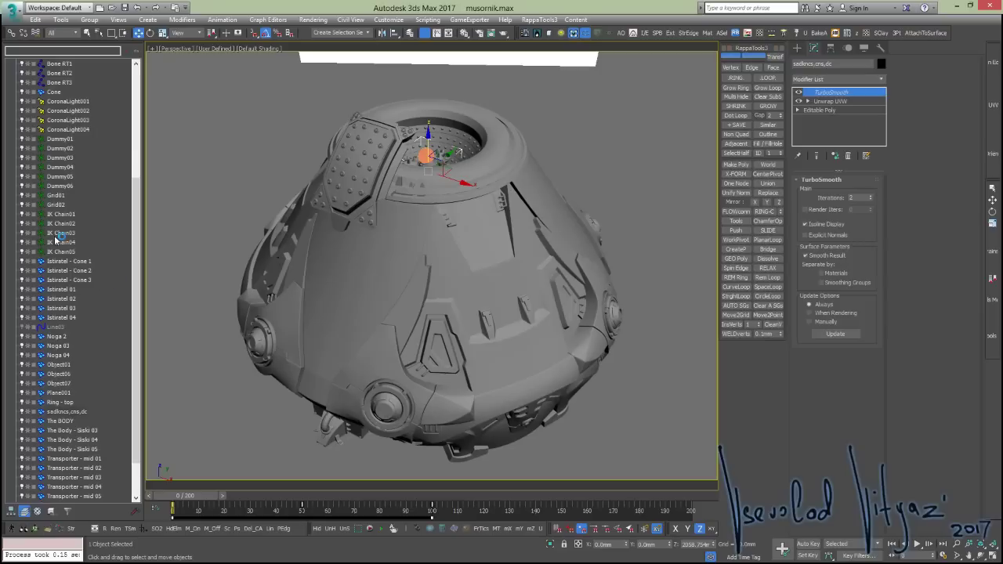
scroll(69, 269, "down", 2)
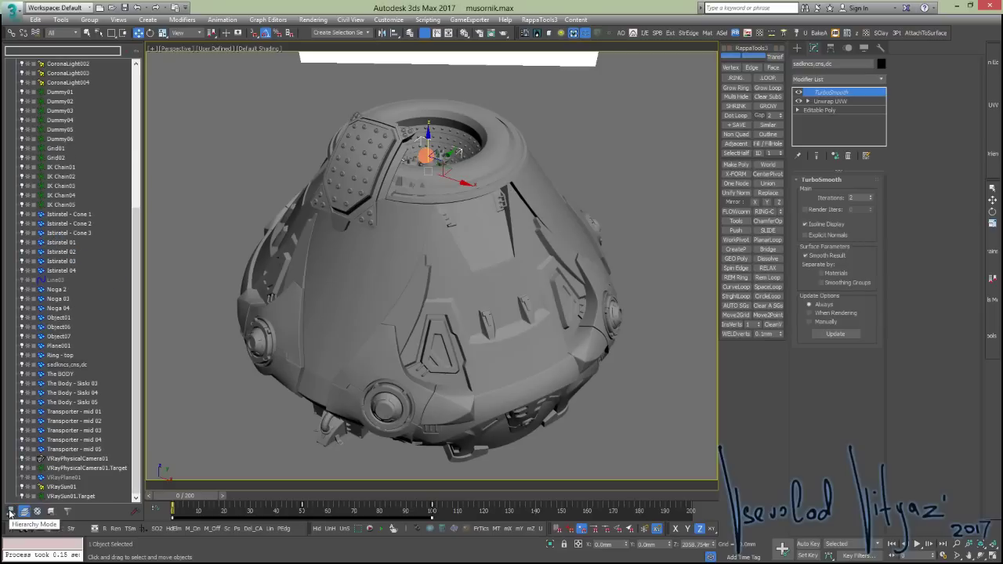
Cycle the object list through Hierarchy, Layer and Material grouping and check its options
left_click(10, 511)
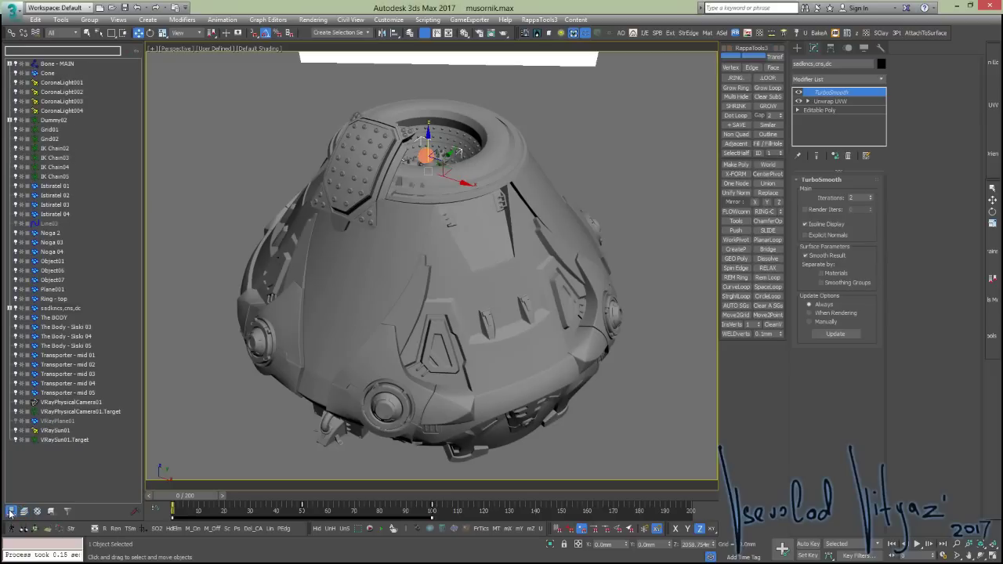
left_click(24, 511)
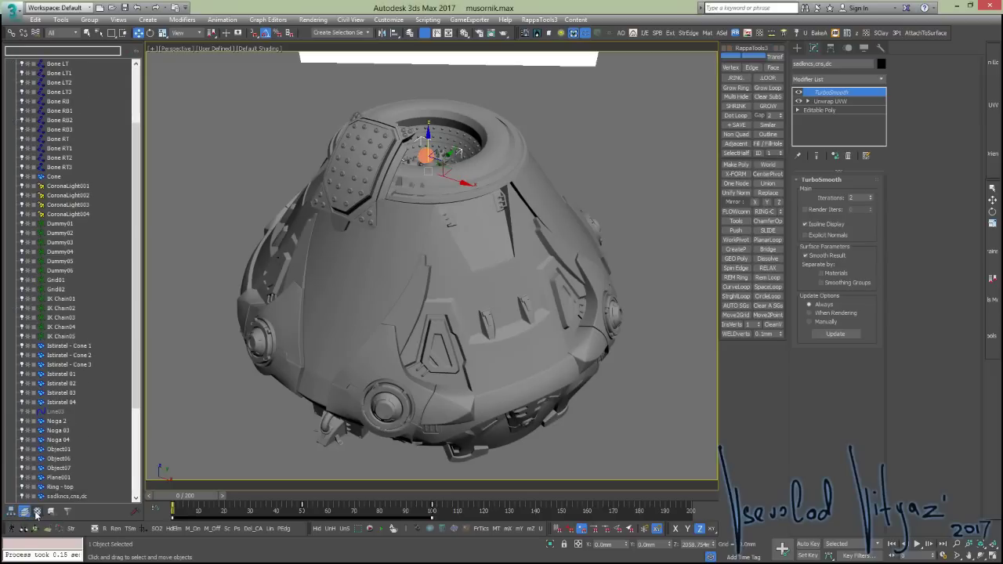
left_click(36, 511)
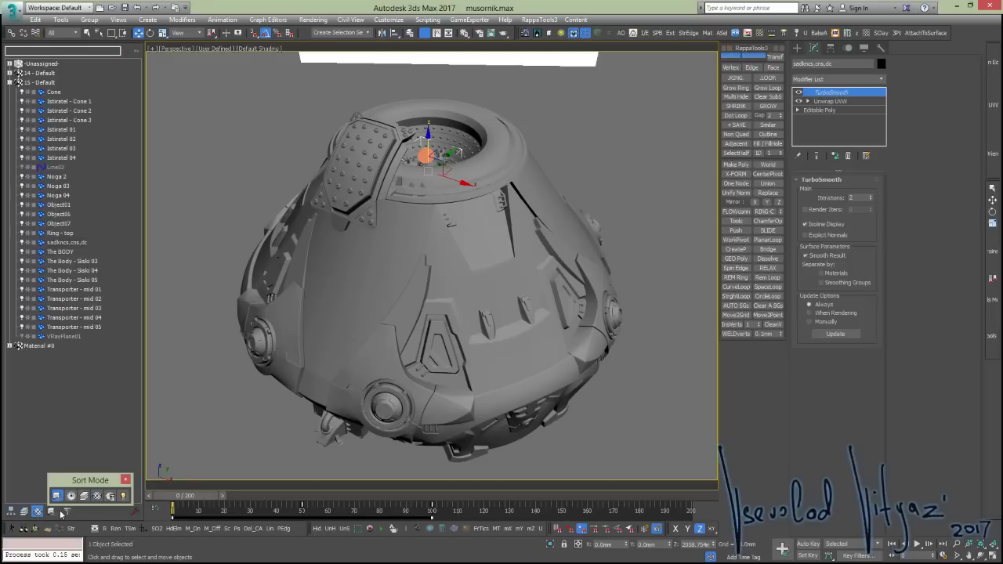
left_click(134, 512)
left_click(579, 147)
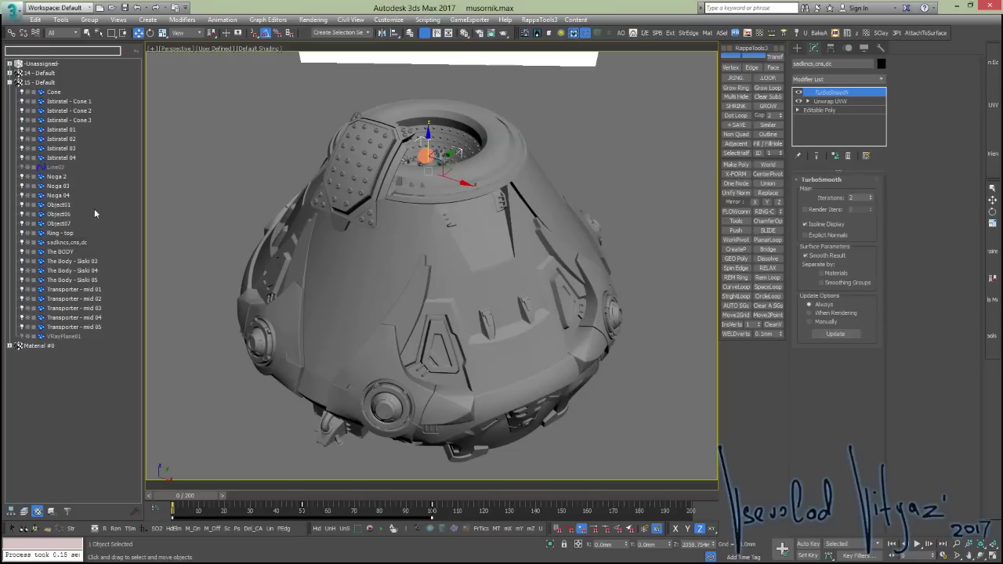
Hide and re-show The Body - Siski 03, then switch over to Chrome
left_click(22, 262)
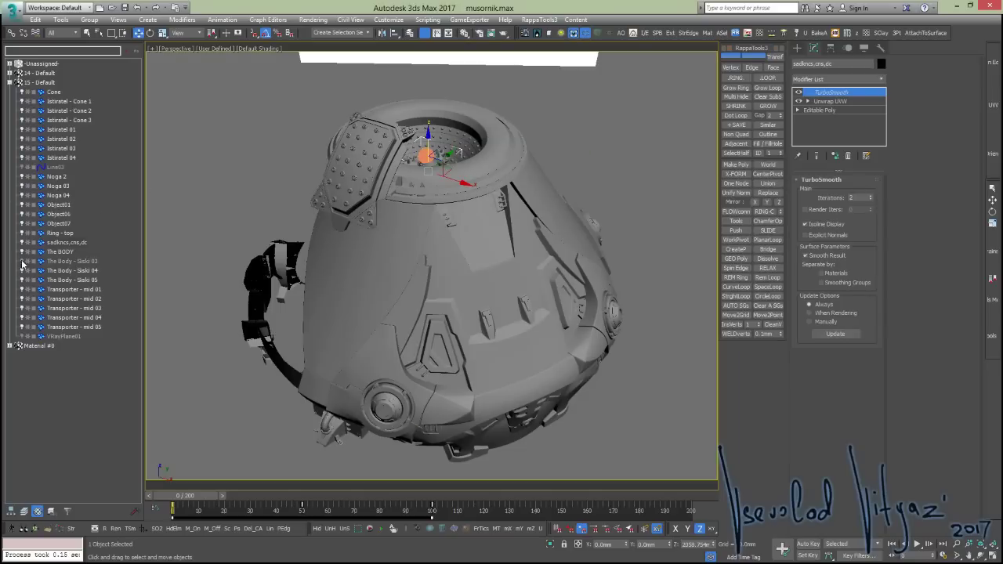
left_click(22, 262)
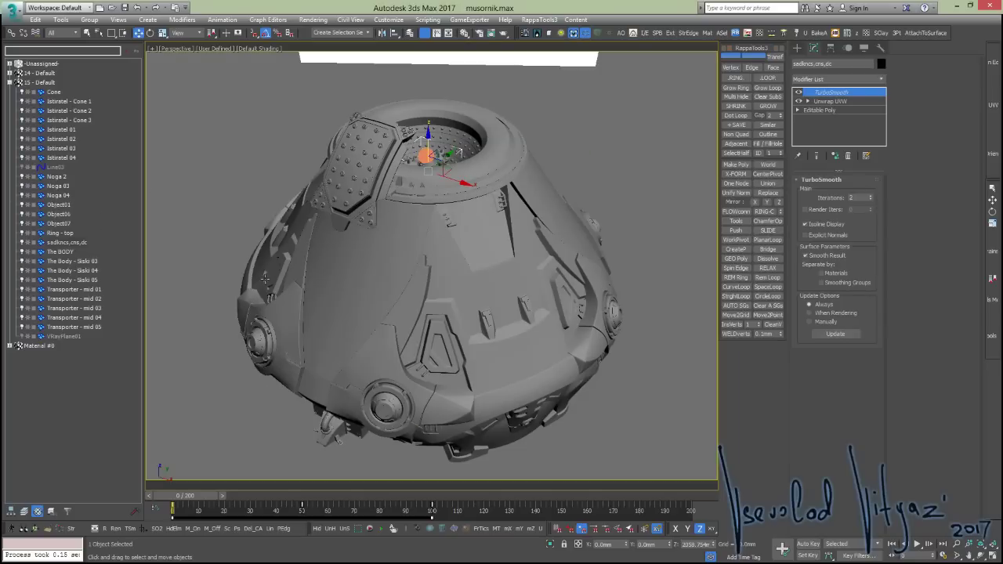
middle_click_drag(274, 279, 384, 288, "alt")
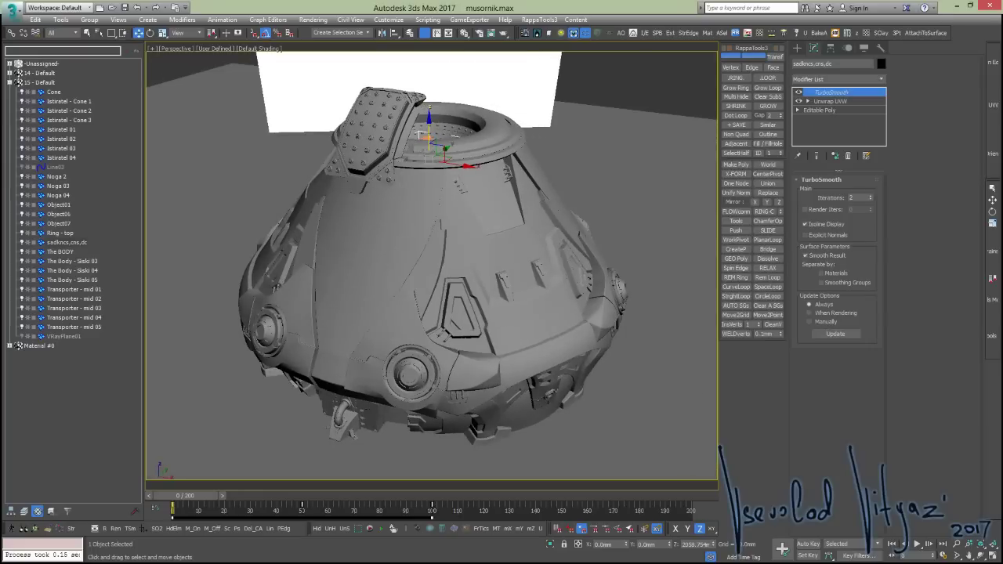
key("alt+Tab")
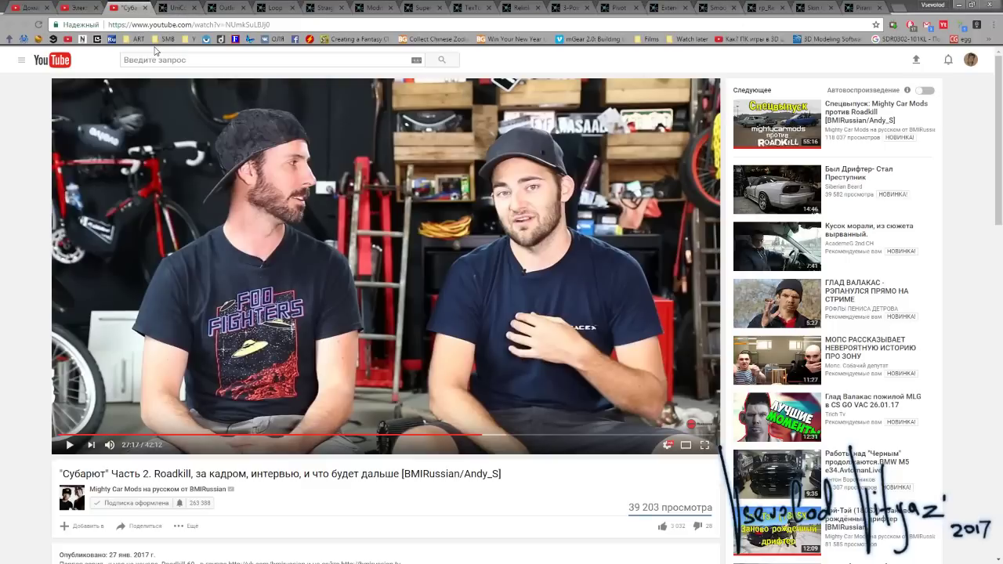
Open the Outliner download page on outliner.pjanssen.nl from the ScriptSpot tab, then minimize Chrome
left_click(224, 8)
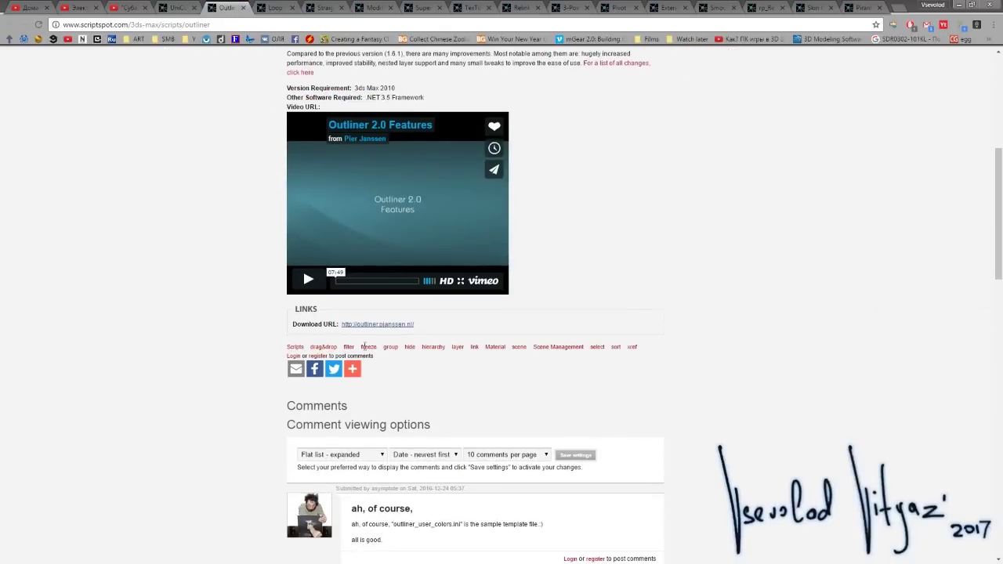
left_click(392, 329)
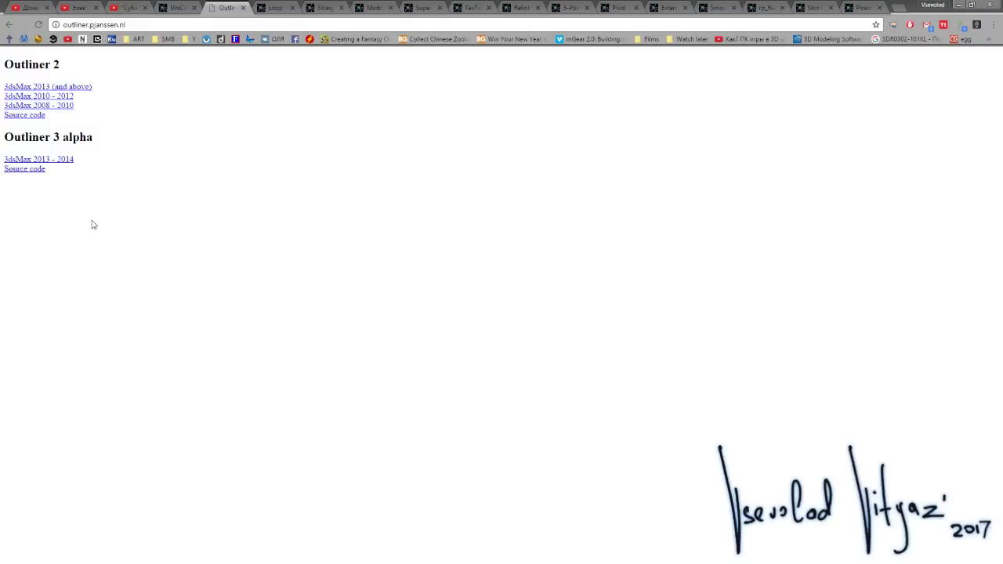
left_click(959, 6)
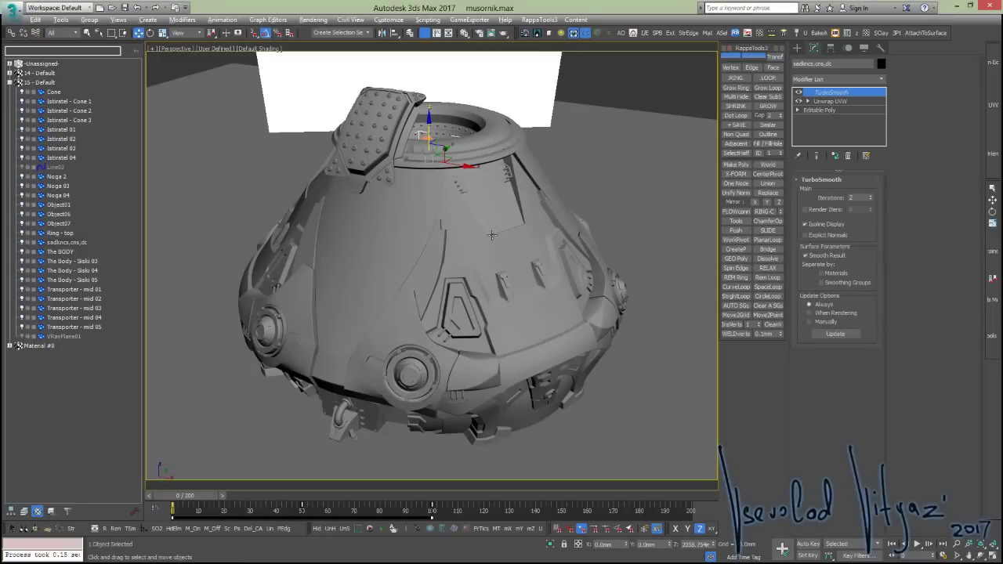
Select the pod's body panel and turn on Edged Faces with F4, then return to Chrome
left_click(411, 206)
key("F4")
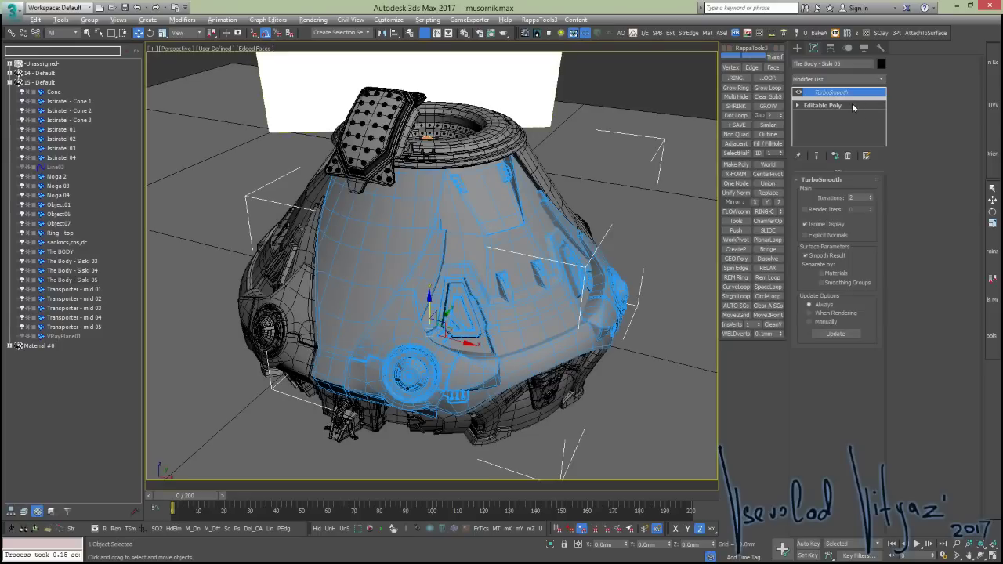
key("alt+Tab")
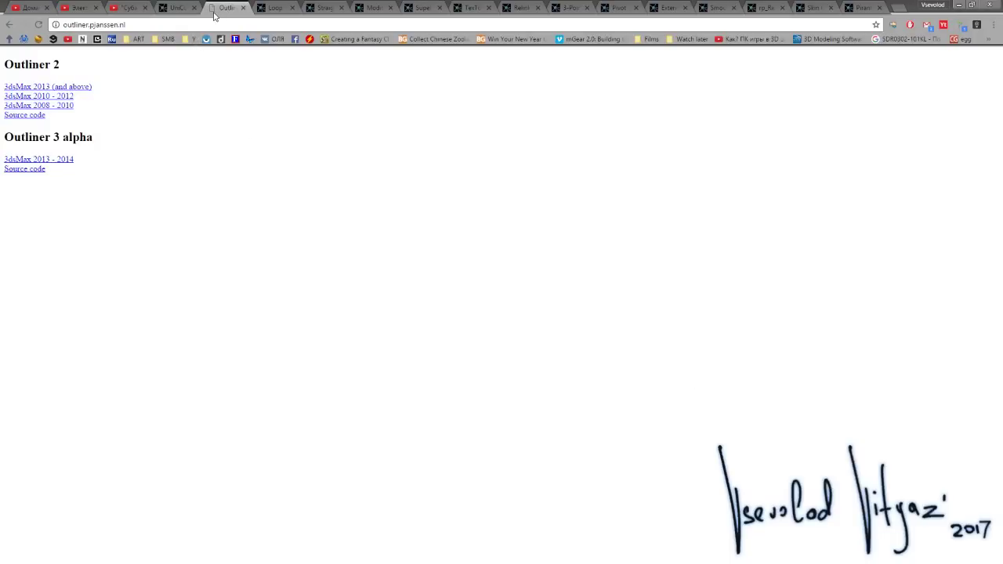
Close the Outliner tab, read the Loop Regularizer ScriptSpot page, then minimize Chrome
middle_click(217, 11)
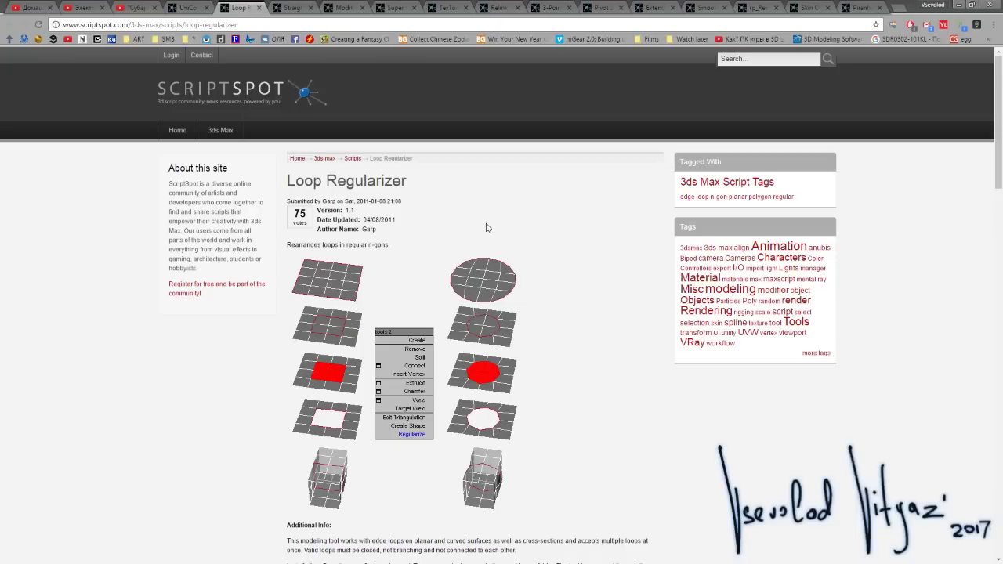
scroll(489, 235, "down", 2)
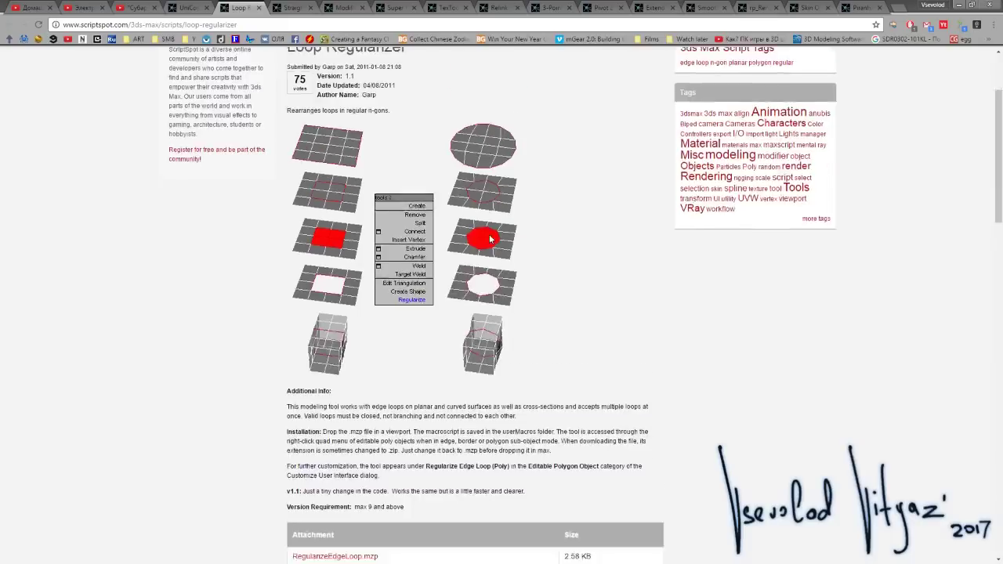
scroll(509, 251, "down", 1)
scroll(557, 273, "up", 1)
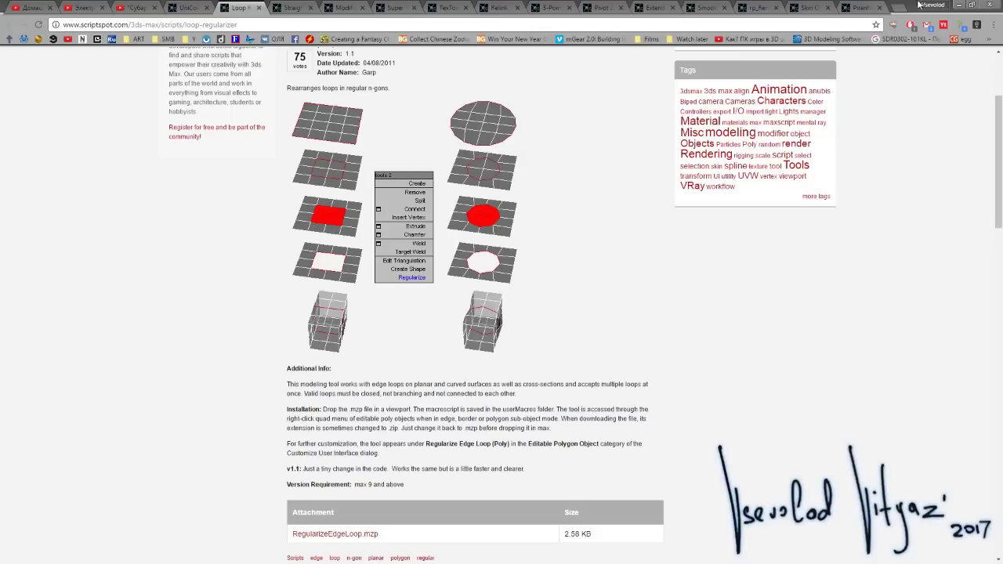
left_click(959, 5)
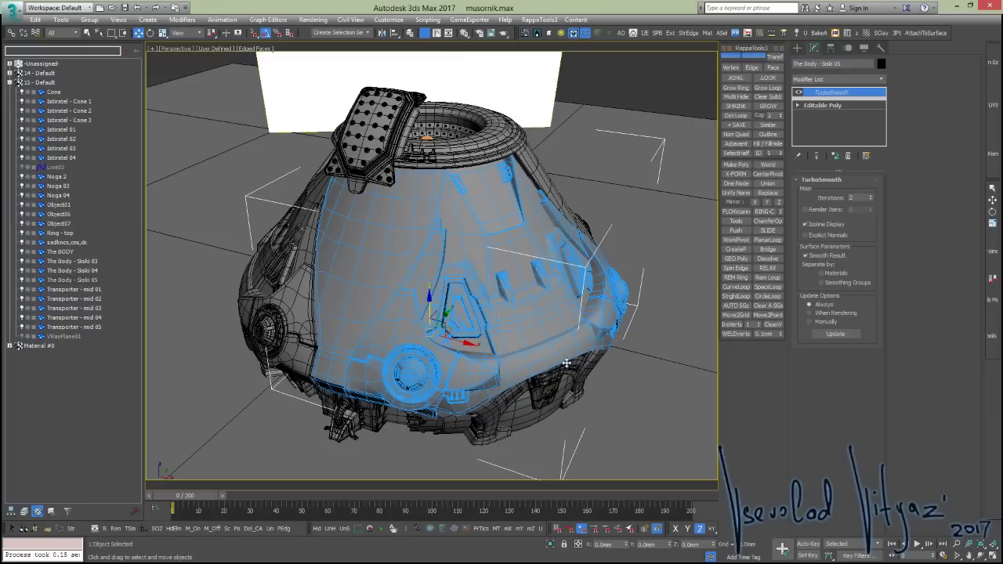
scroll(454, 251, "up", 2)
scroll(415, 246, "up", 2)
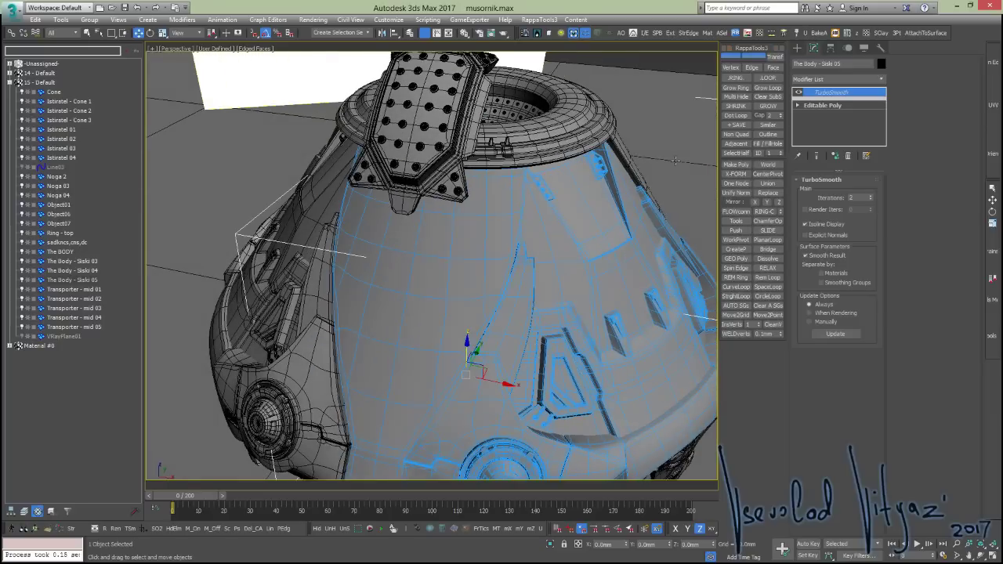
left_click(825, 105)
key("4")
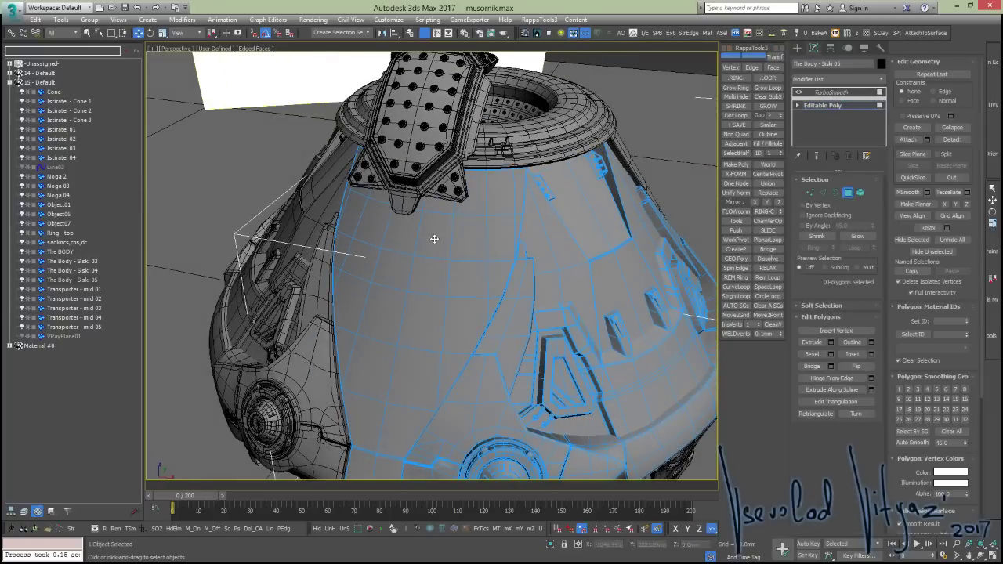
left_click(439, 231)
left_click(396, 262, "ctrl")
left_click(429, 275, "ctrl")
right_click(429, 275)
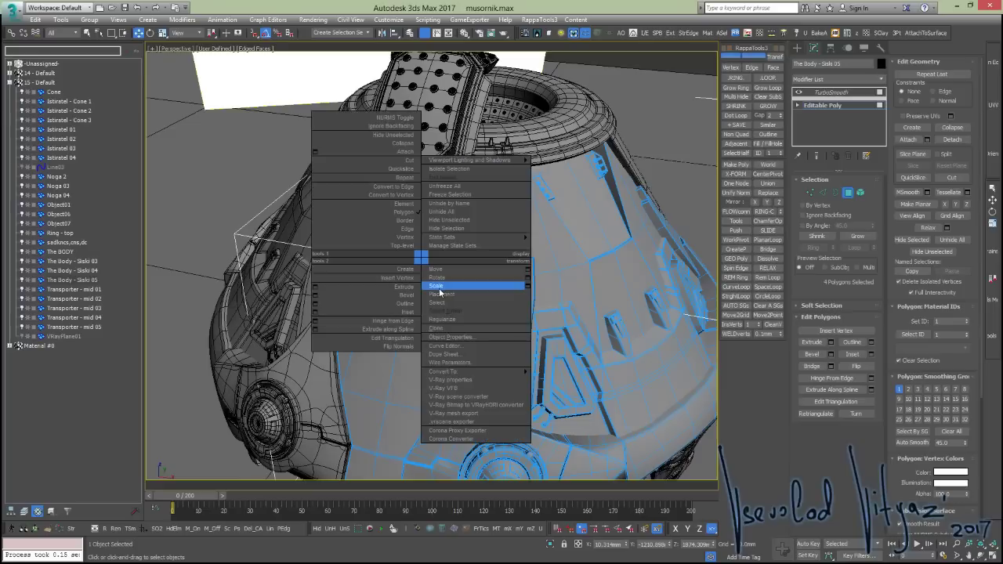
left_click(451, 317)
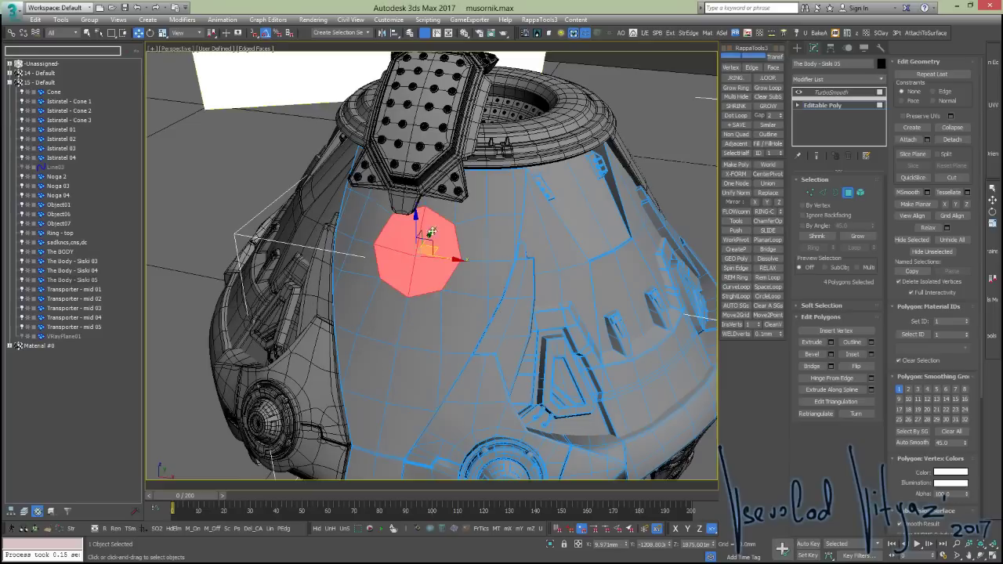
key("ctrl+z")
left_click(368, 245, "ctrl")
left_click(367, 255, "ctrl")
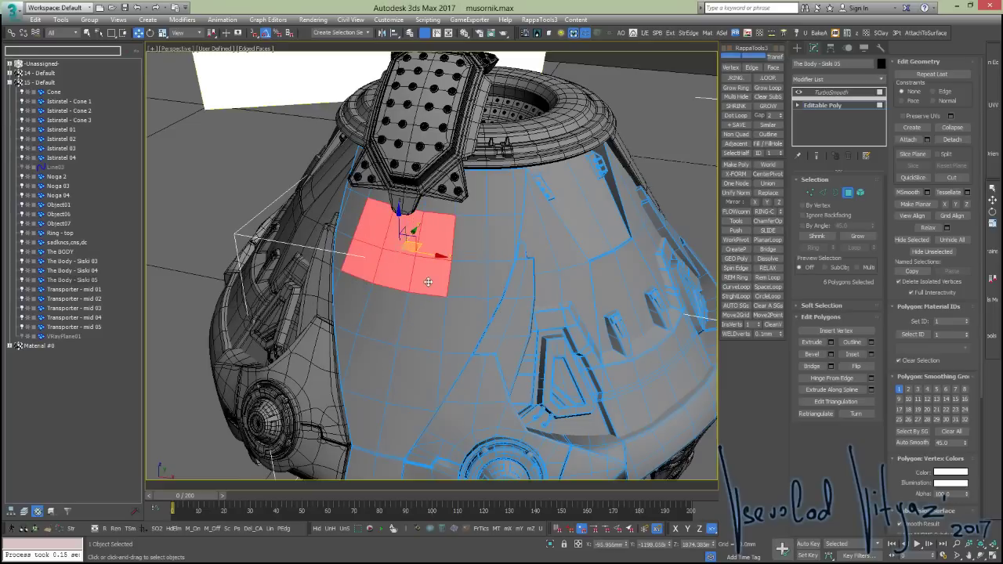
right_click(427, 275)
left_click(454, 331)
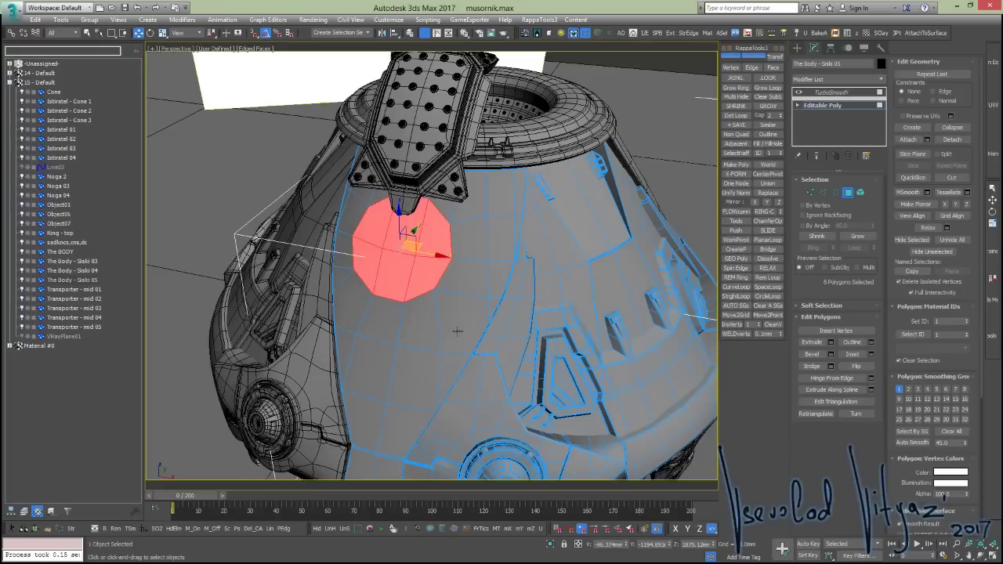
mouse_move(457, 332)
middle_mouse_down("alt")
mouse_move(403, 265)
mouse_move(432, 261)
middle_mouse_up("alt")
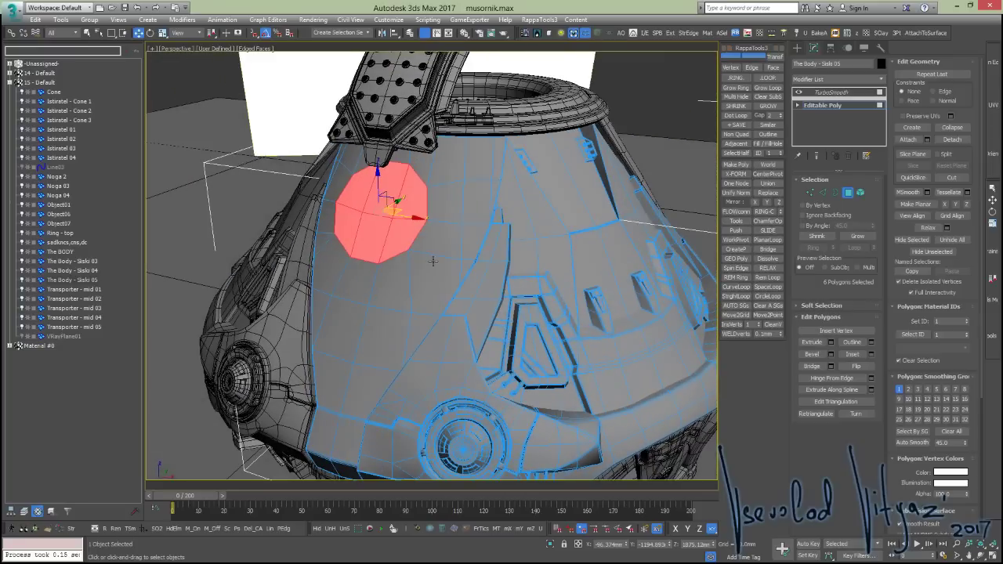
key("e")
left_click_drag(379, 242, 366, 290)
key("ctrl+z")
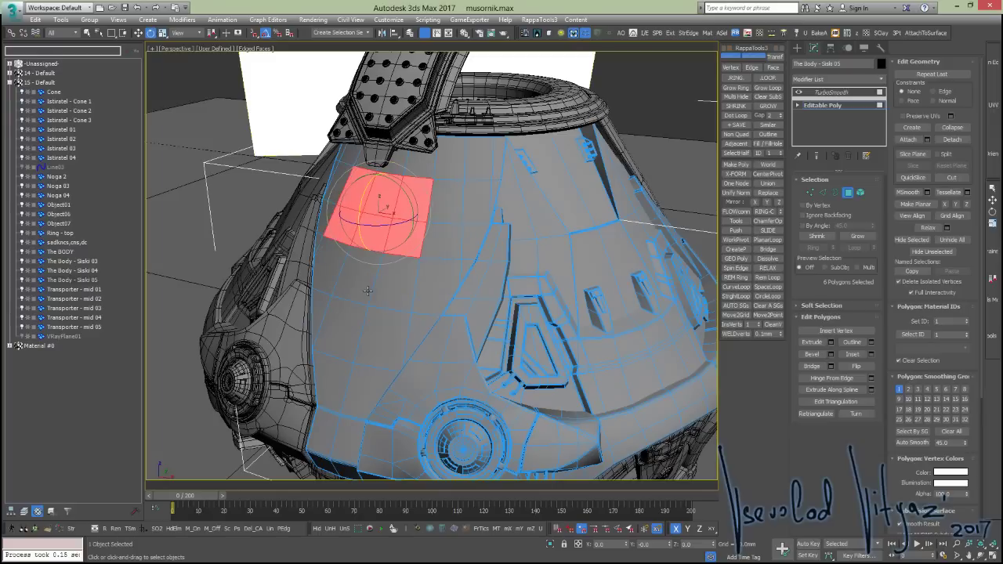
key("ctrl+z")
key("ctrl+z")
key("ctrl+z")
key("ctrl+z")
key("ctrl+z")
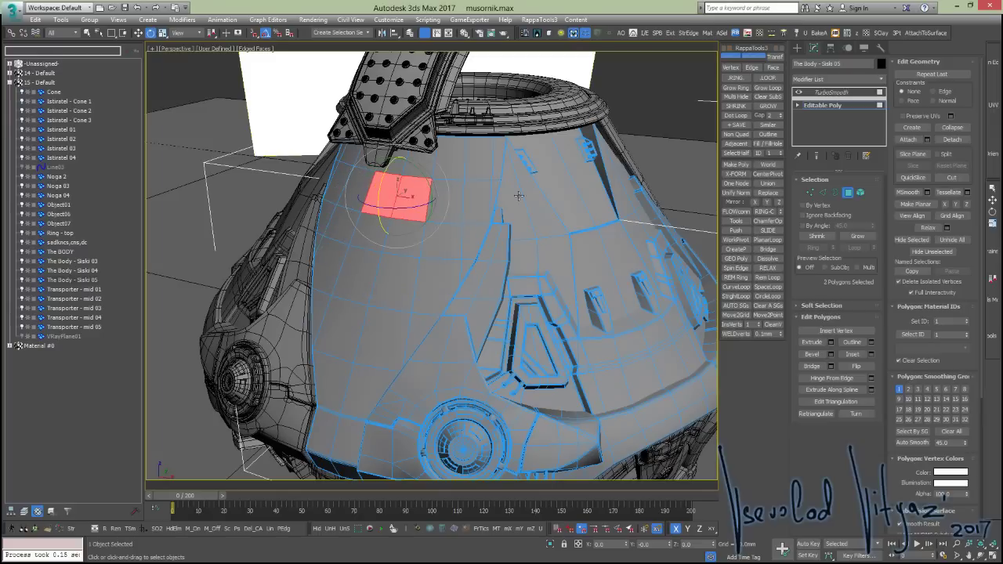
key("ctrl+z")
middle_click_drag(518, 195, 511, 244, "alt")
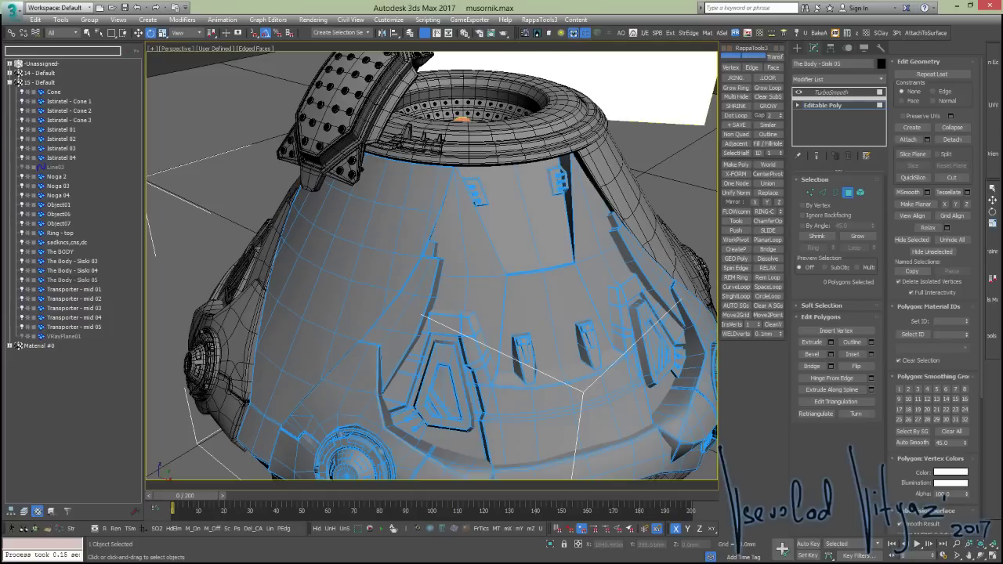
middle_click_drag(485, 245, 512, 251, "alt")
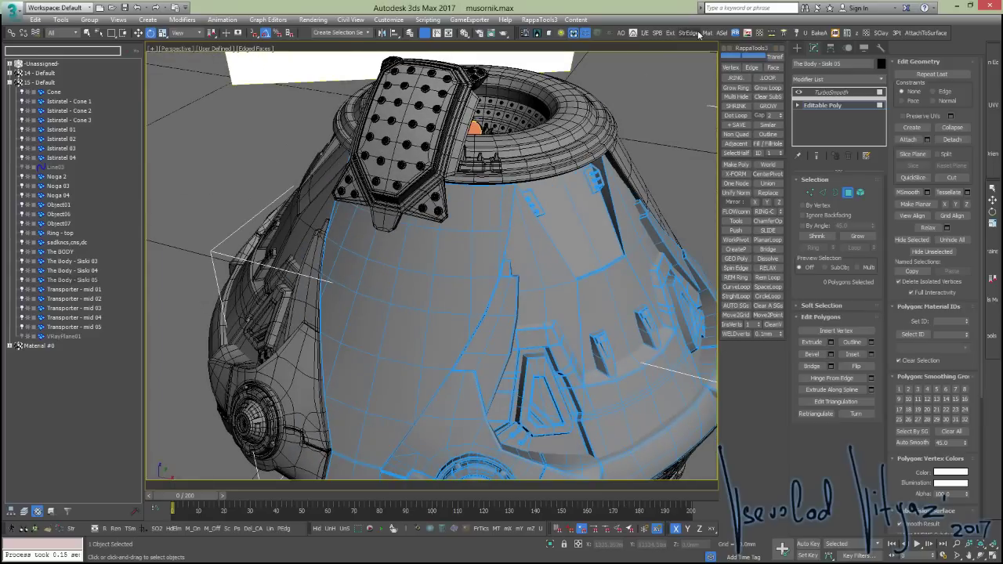
Select four edges on the pod hull at Edge sub-object level
left_click(369, 296)
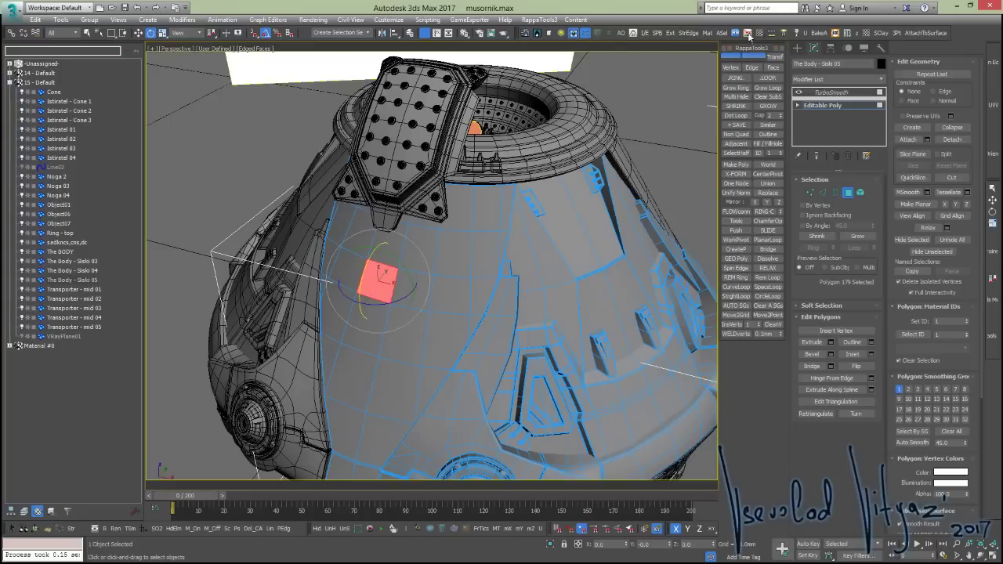
key("2")
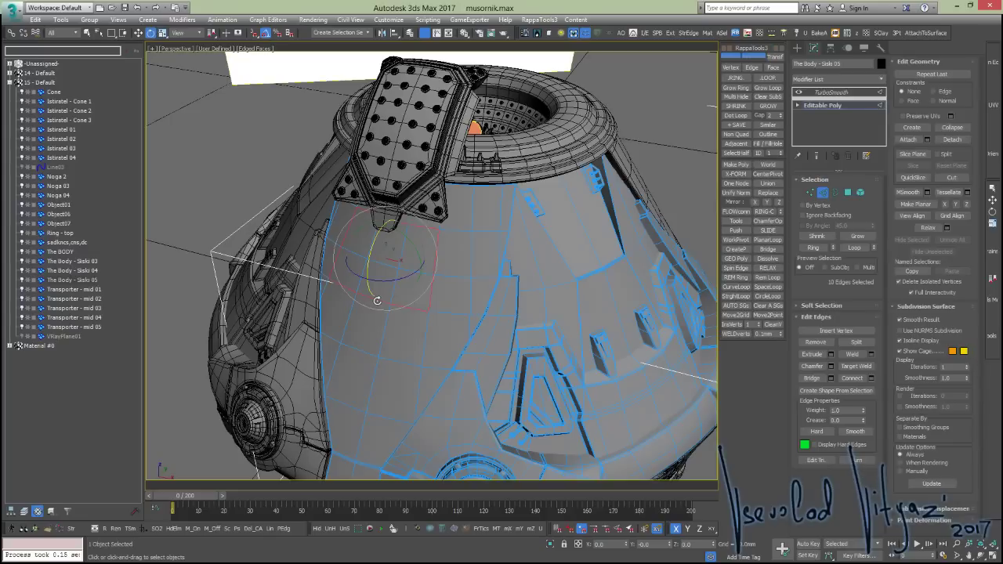
left_click(413, 309)
left_click(450, 313, "ctrl")
left_click(462, 306, "ctrl")
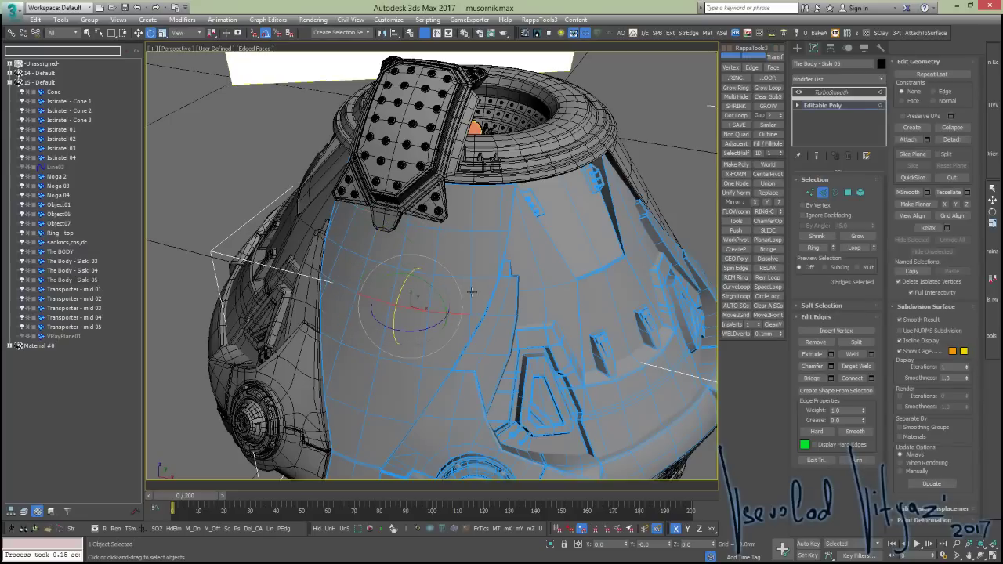
key("w")
left_click(550, 282, "ctrl")
middle_click_drag(551, 282, 322, 159, "alt")
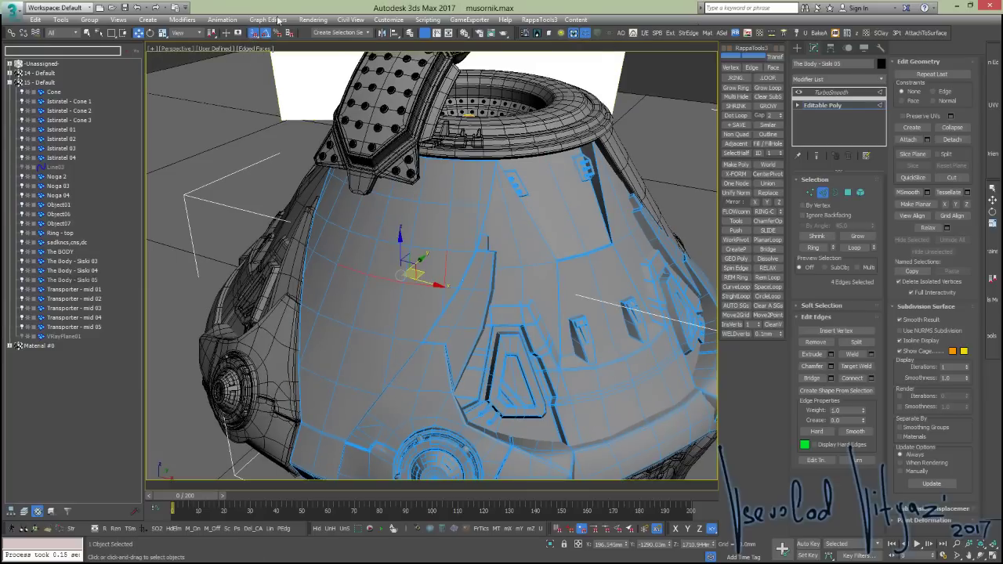
Turn on the Snaps Toggle and orbit around the hull to check the edges
left_click(251, 33)
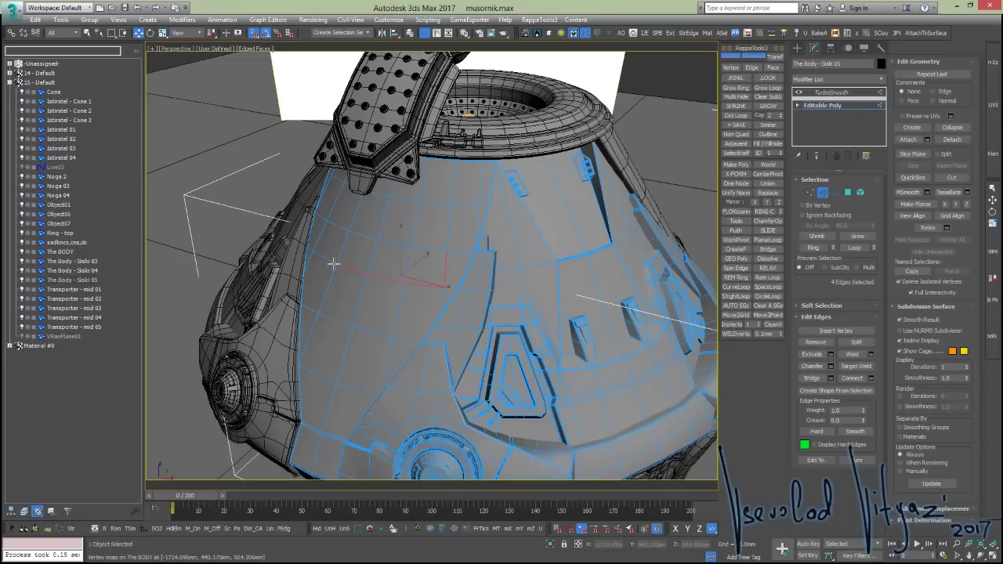
mouse_move(369, 291)
middle_mouse_down("alt")
mouse_move(373, 228)
mouse_move(455, 225)
mouse_move(519, 240)
mouse_move(472, 236)
middle_mouse_up("alt")
scroll(373, 228, "up", 5)
mouse_move(399, 288)
middle_mouse_down("alt")
mouse_move(515, 224)
mouse_move(537, 249)
middle_mouse_up("alt")
scroll(455, 251, "down", 5)
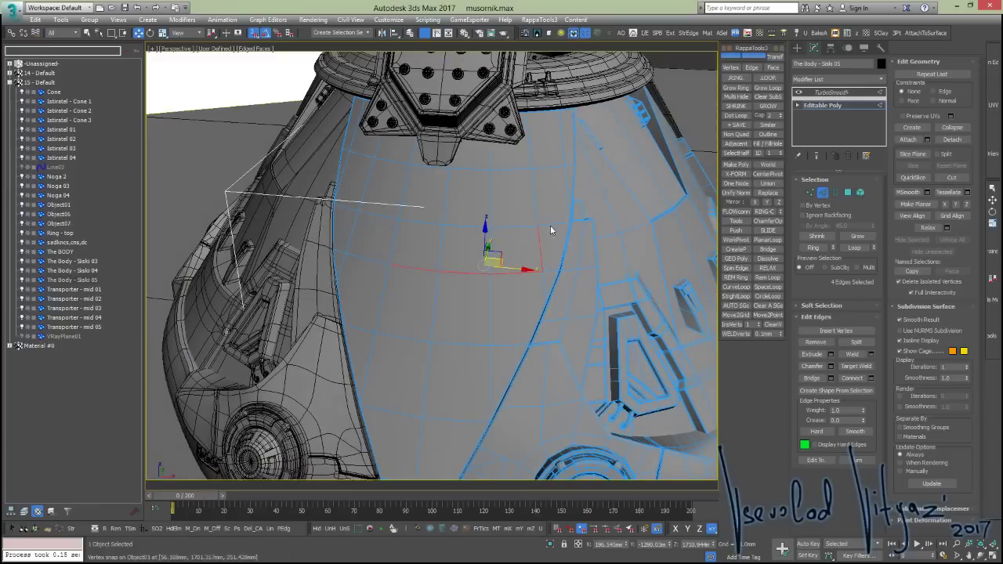
middle_click_drag(578, 180, 584, 153, "alt")
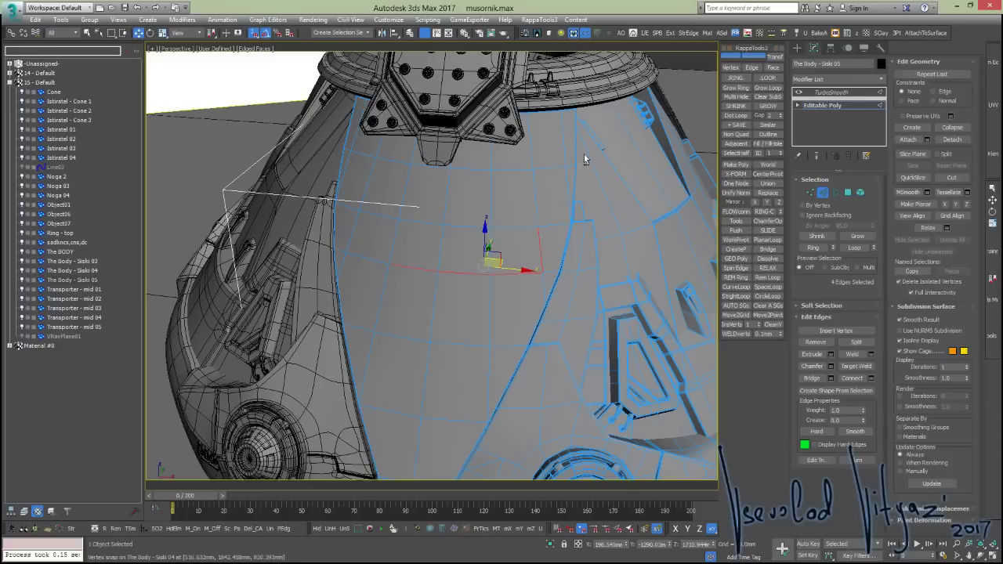
Straighten the four selected edges into a line with StrEdge
left_click(692, 35)
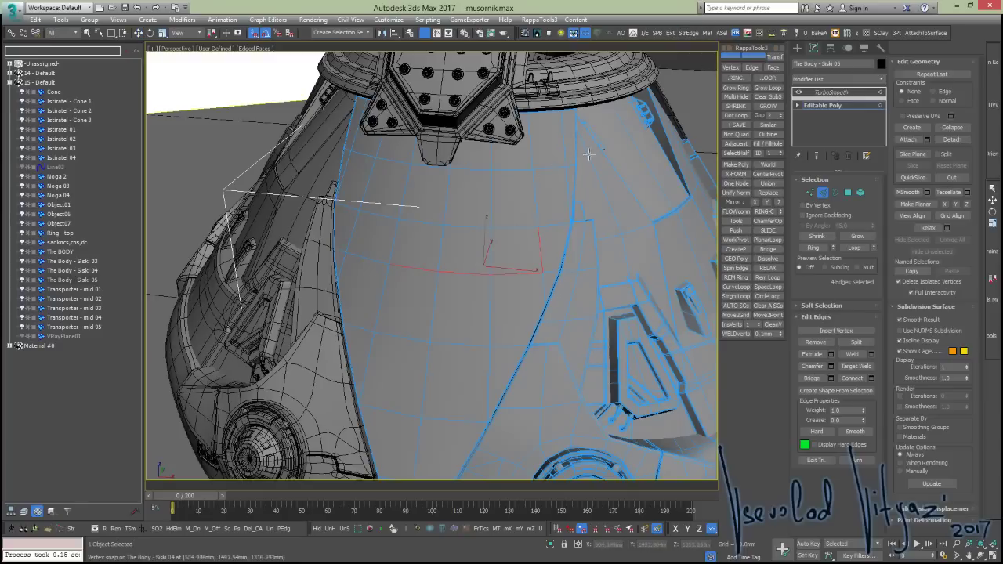
mouse_move(426, 287)
middle_mouse_down("alt")
mouse_move(480, 203)
mouse_move(373, 198)
middle_mouse_up("alt")
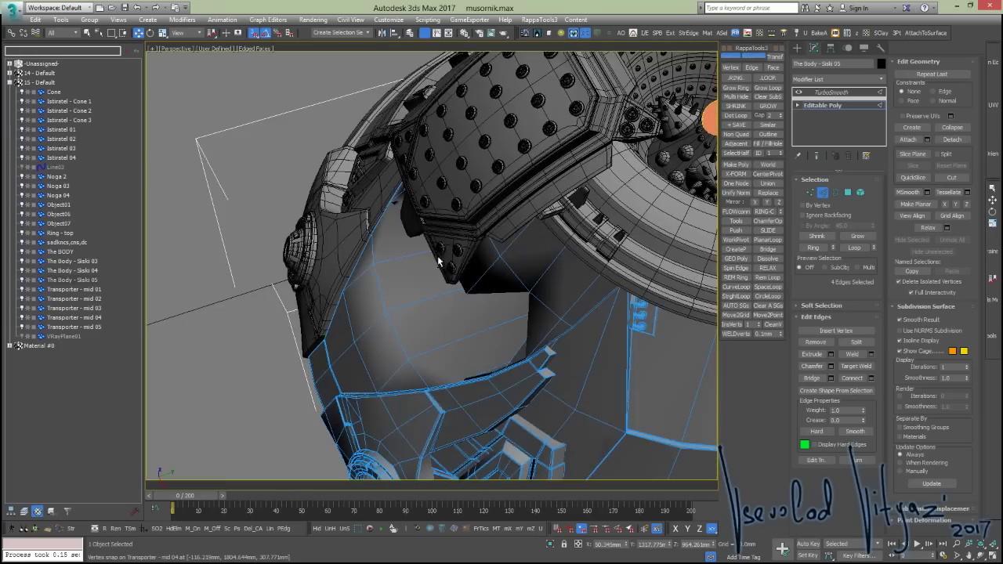
scroll(373, 198, "down", 5)
middle_click_drag(303, 216, 490, 219, "alt")
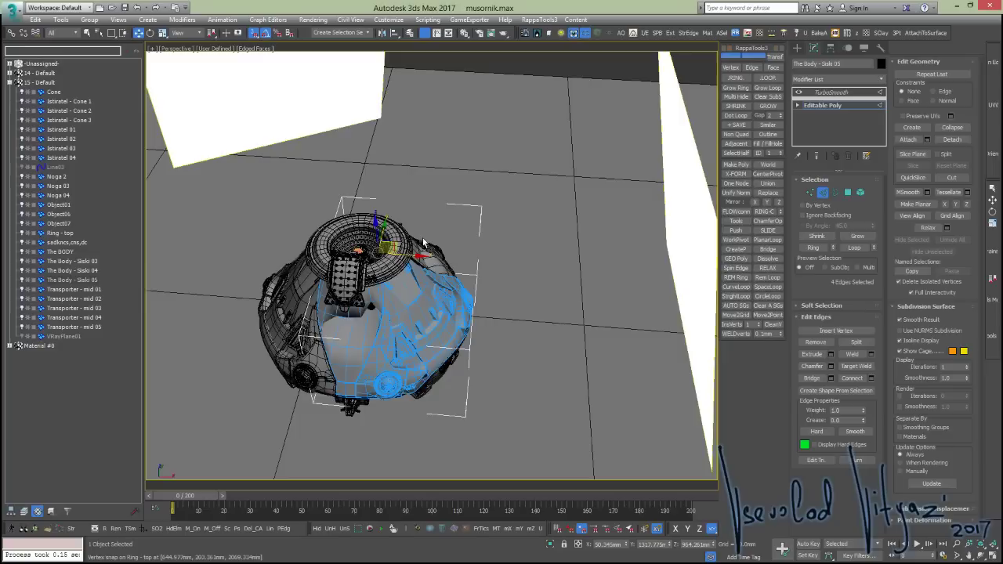
scroll(490, 219, "up", 5)
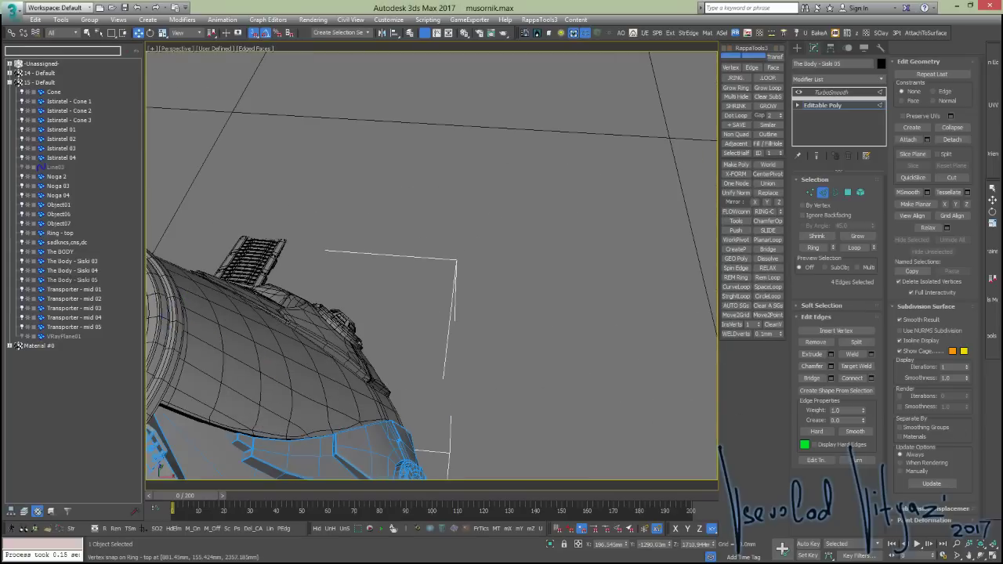
In Chrome, close the Loop Regularizer tab, read the Straighten Edge page, then close it
key("alt+Tab")
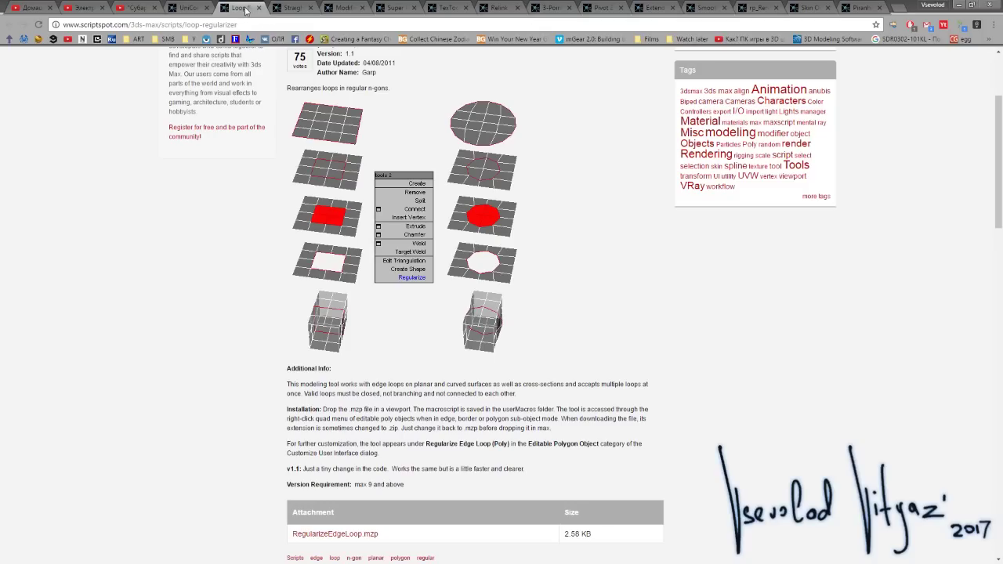
middle_click(246, 9)
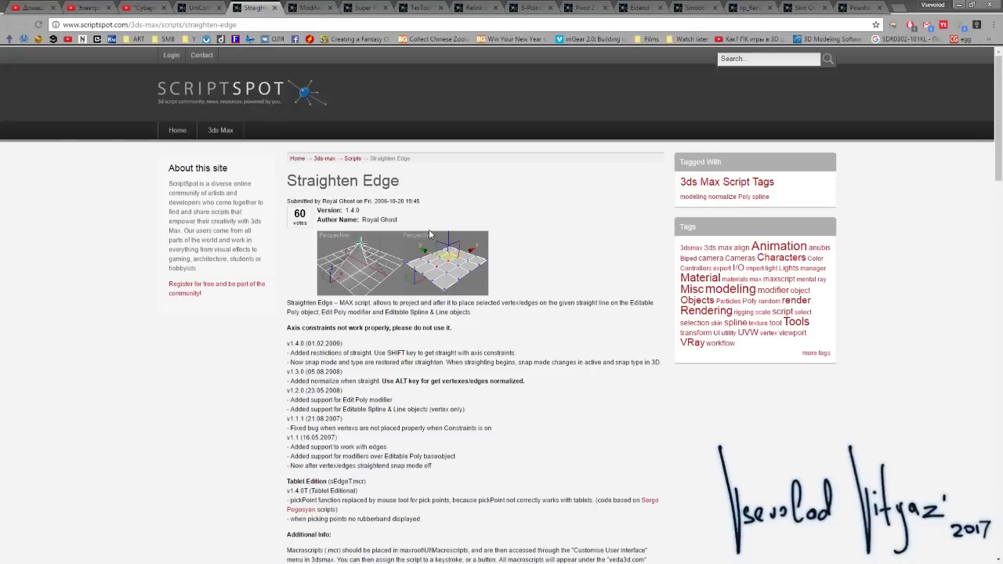
scroll(429, 234, "down", 4)
scroll(439, 239, "up", 4)
scroll(475, 245, "down", 1)
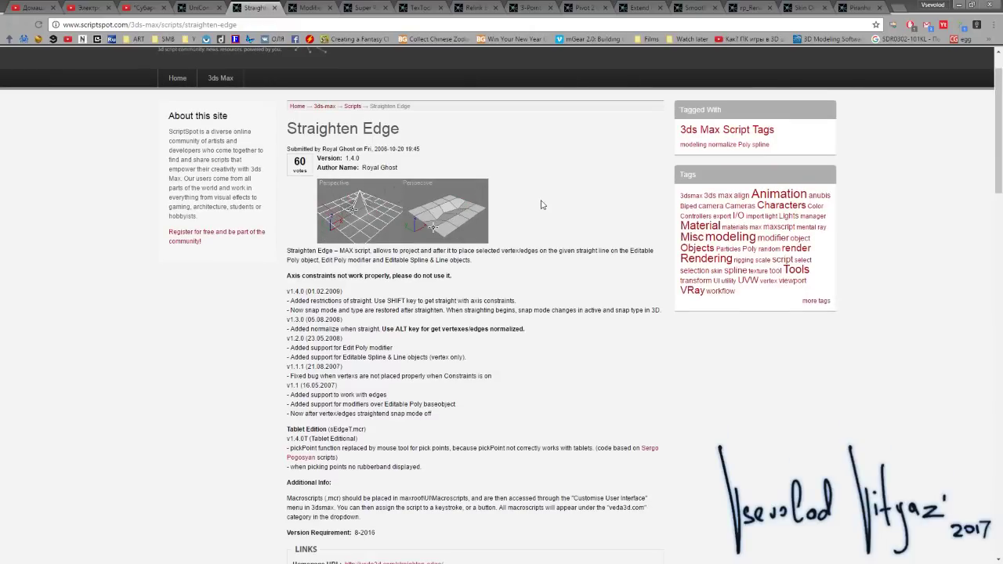
left_click(273, 7)
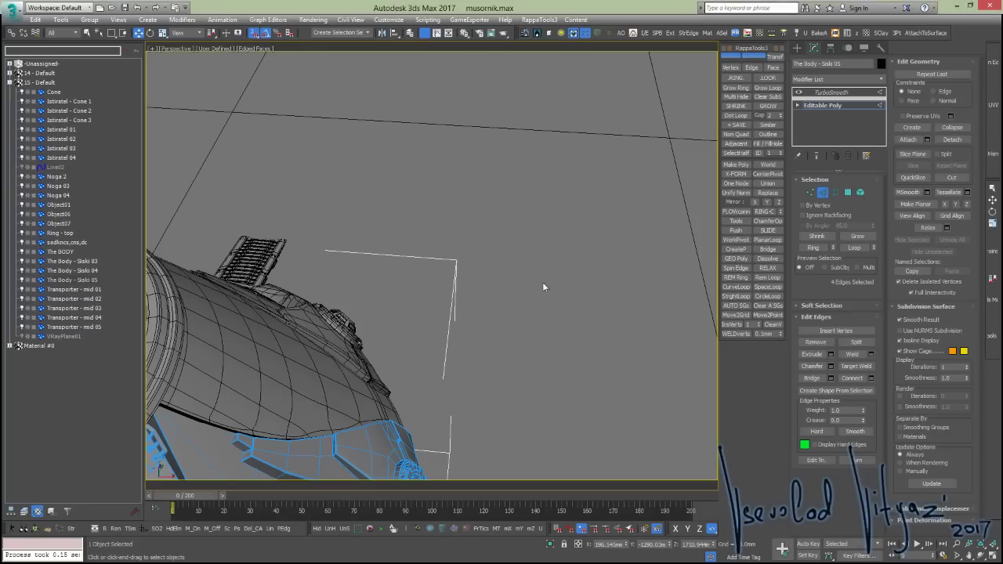
Select three hull edges and snap-move them upward onto neighbouring vertices, then activate Cut
mouse_move(543, 282)
middle_mouse_down("alt")
mouse_move(413, 275)
mouse_move(472, 253)
middle_mouse_up("alt")
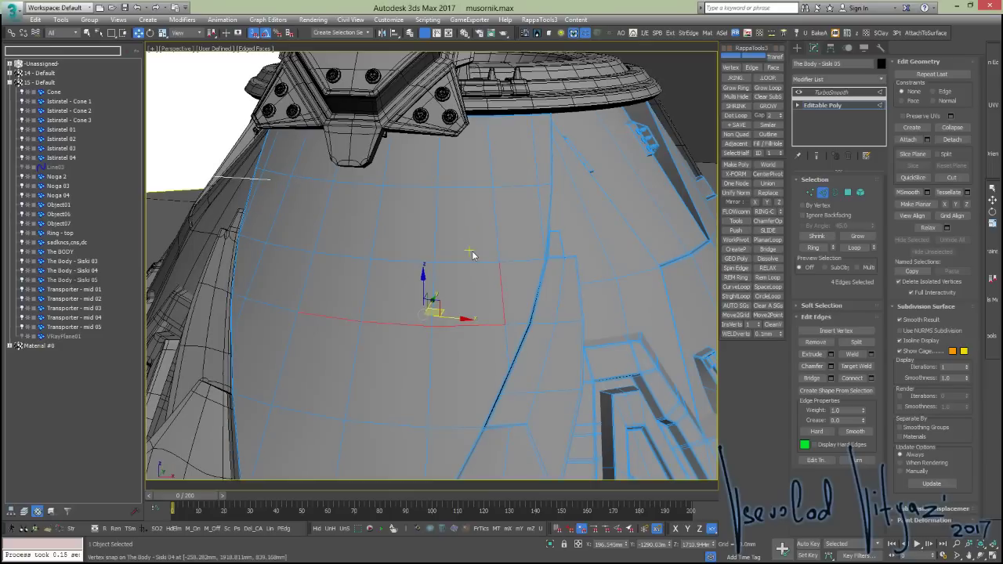
middle_click_drag(473, 258, 418, 291, "alt")
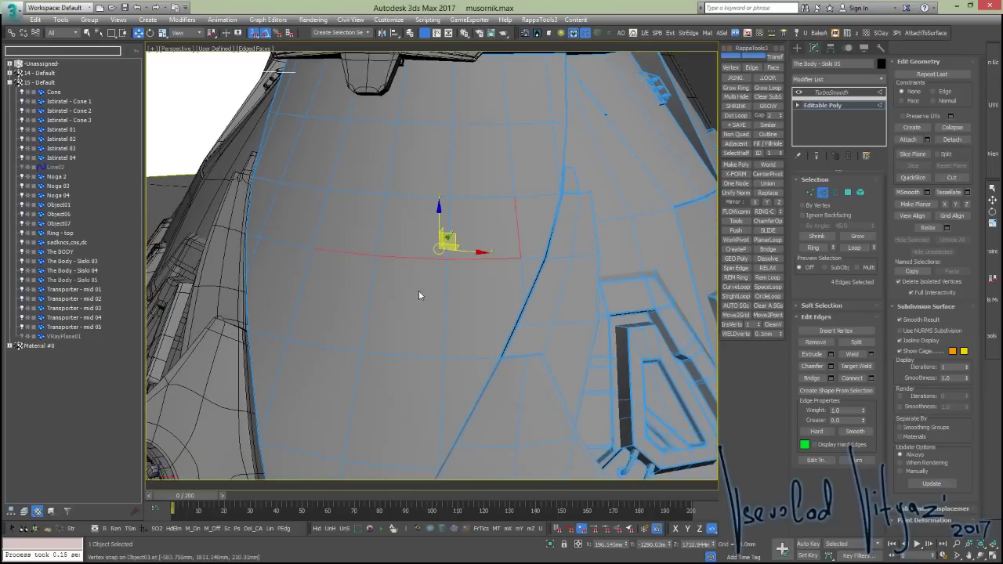
left_click(383, 121)
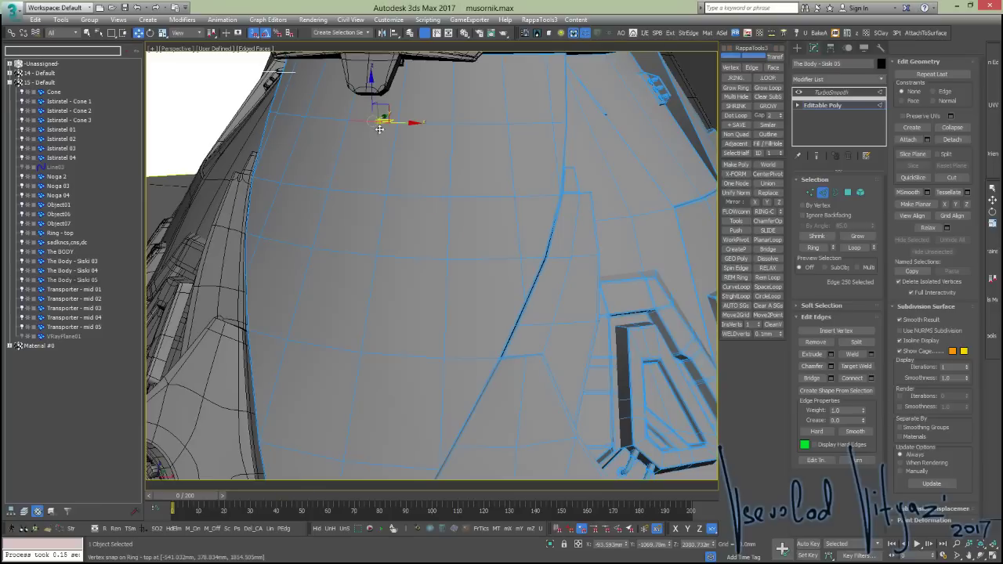
left_click(358, 192, "ctrl")
left_click(337, 251, "ctrl")
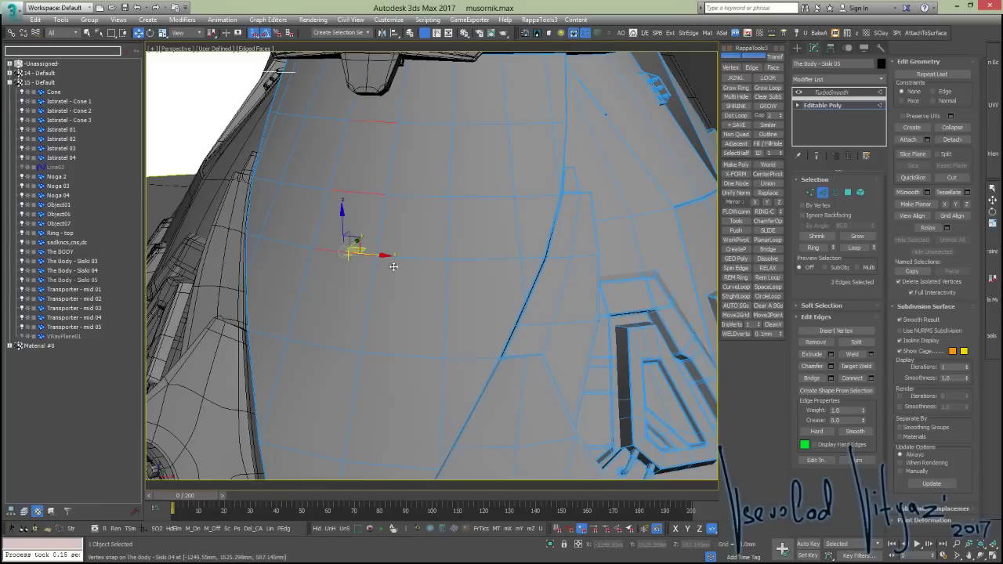
key("x")
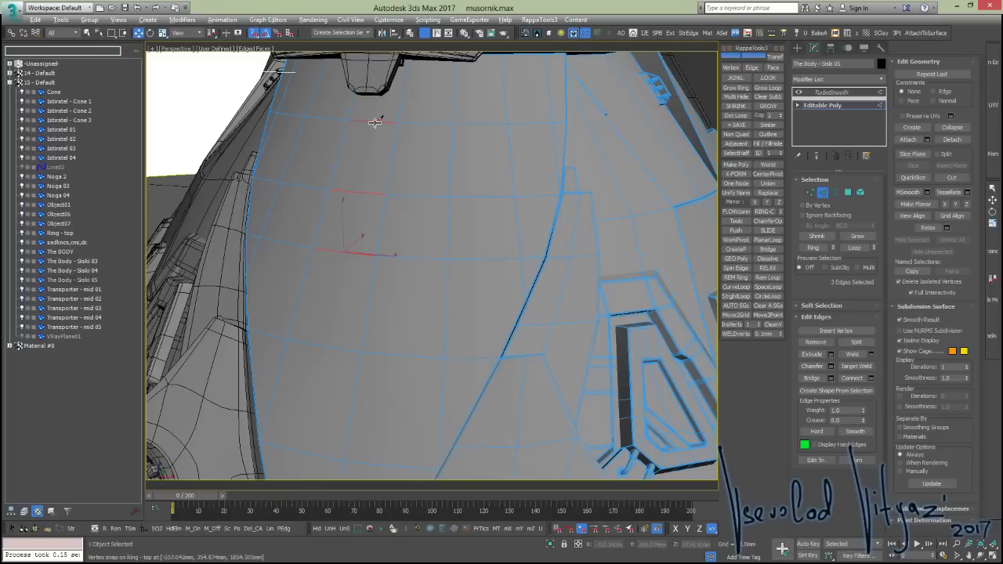
left_click_drag(348, 251, 382, 182)
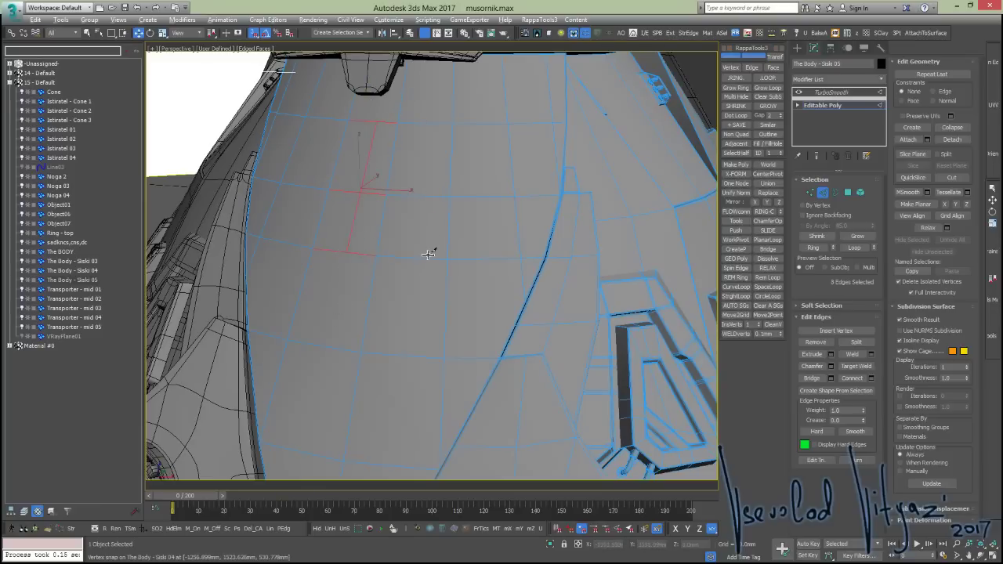
key("alt+c")
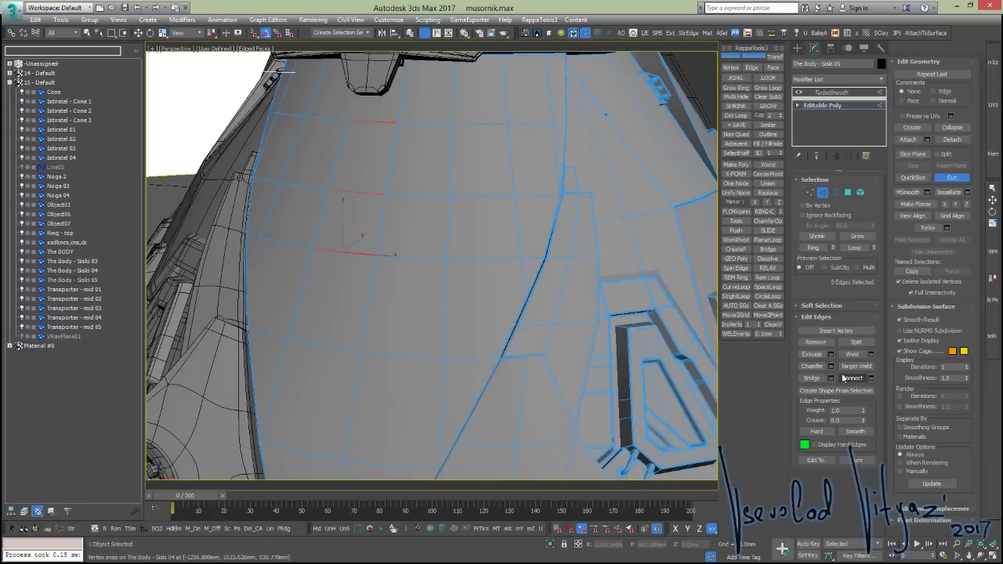
Snap-move two body-shell vertices onto another vertex, then return to Edge mode
key("1")
right_click(401, 126)
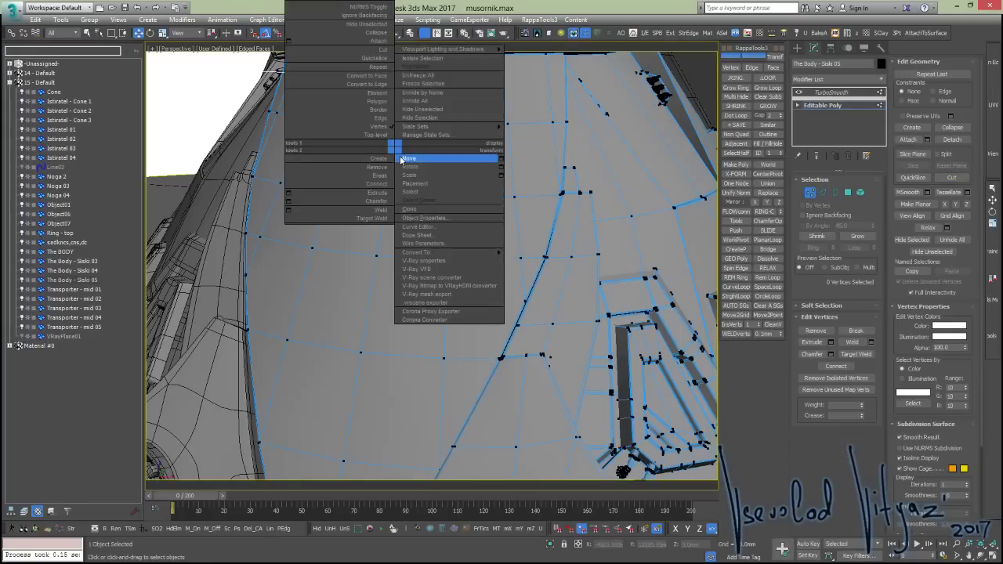
left_click(400, 123)
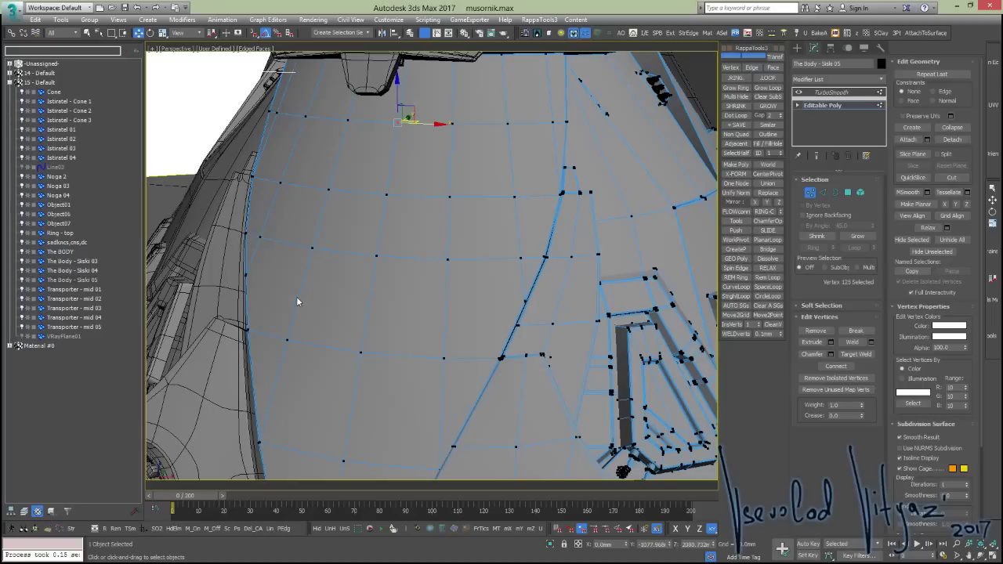
left_click(286, 339, "ctrl")
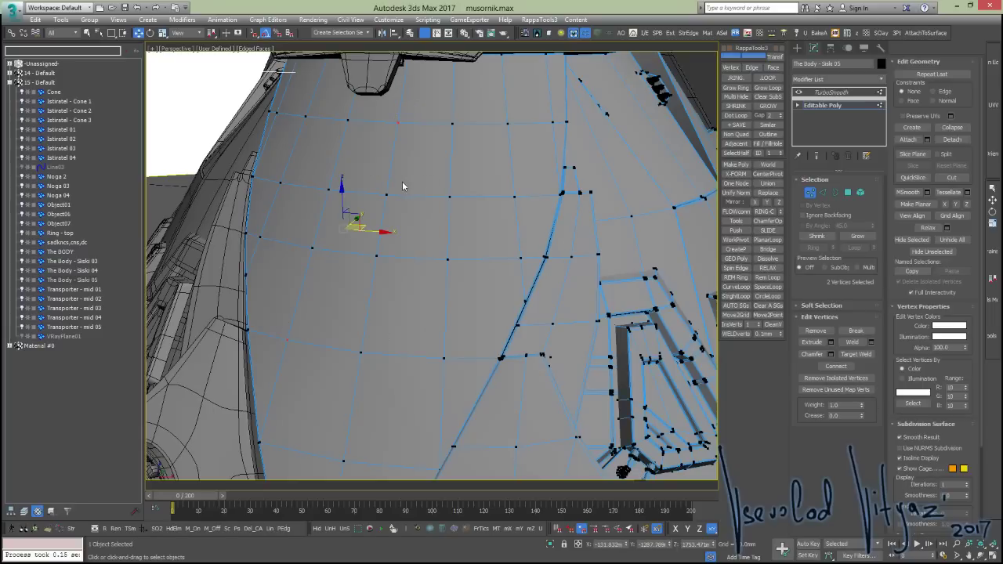
left_click_drag(397, 123, 397, 123)
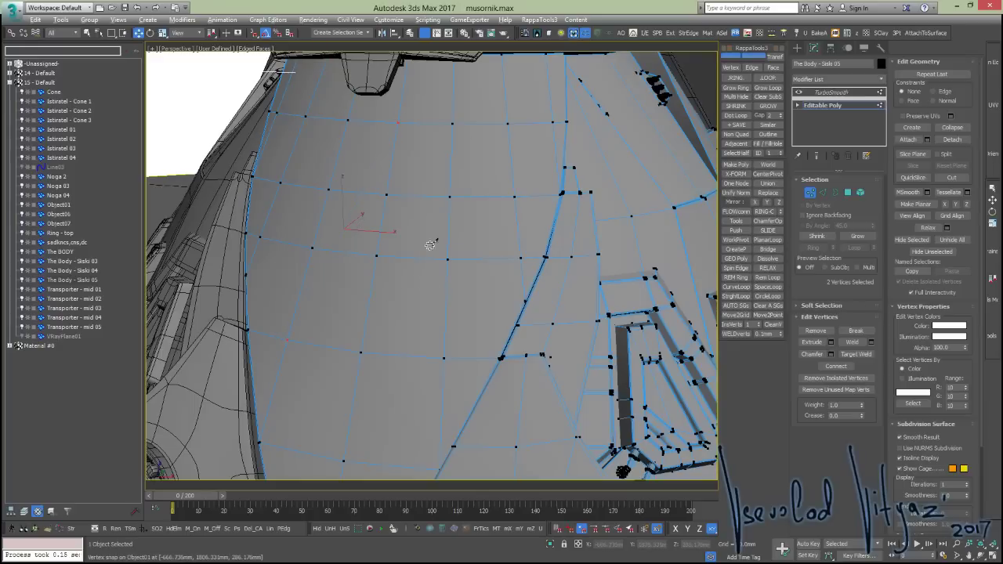
left_click_drag(420, 237, 416, 286)
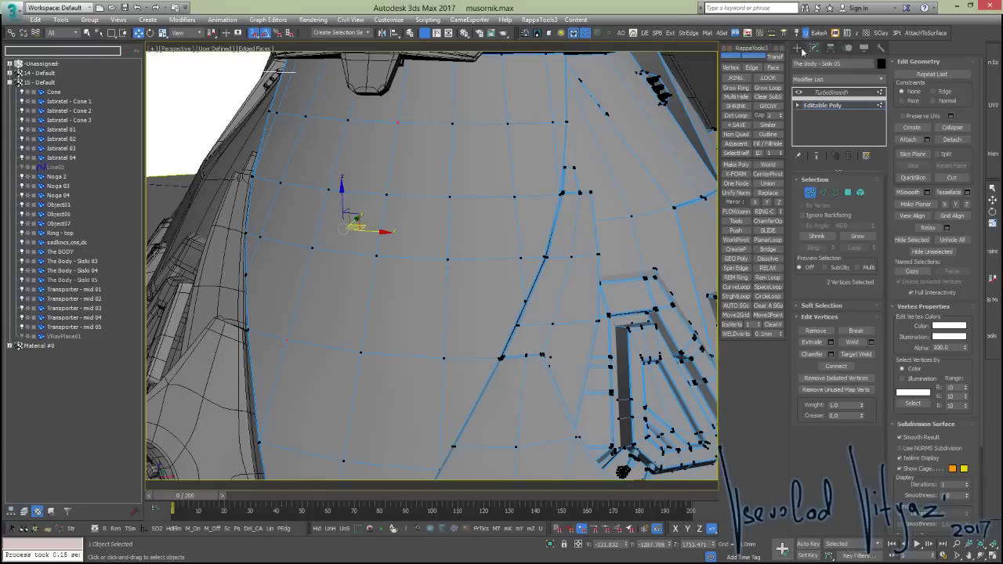
key("q")
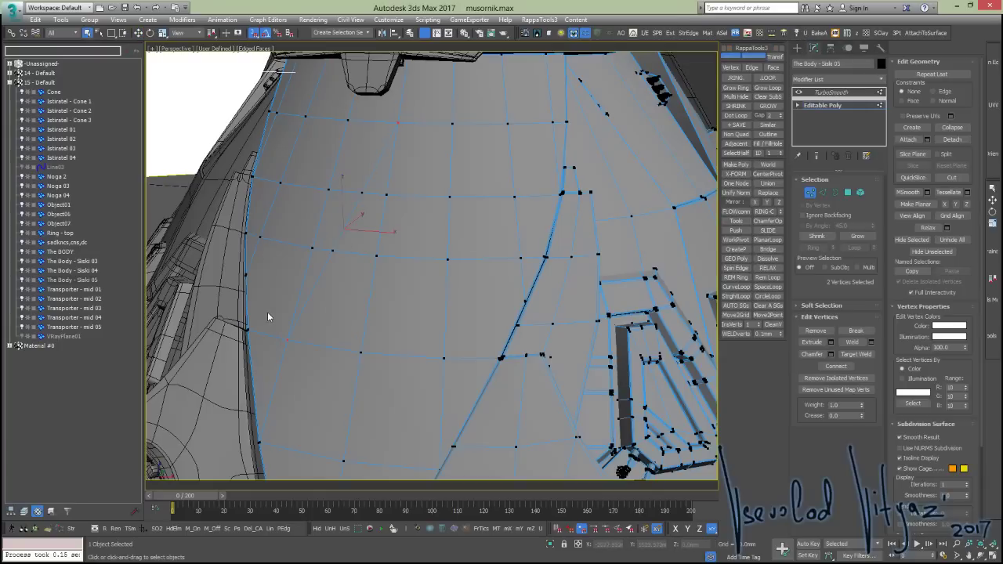
key("2")
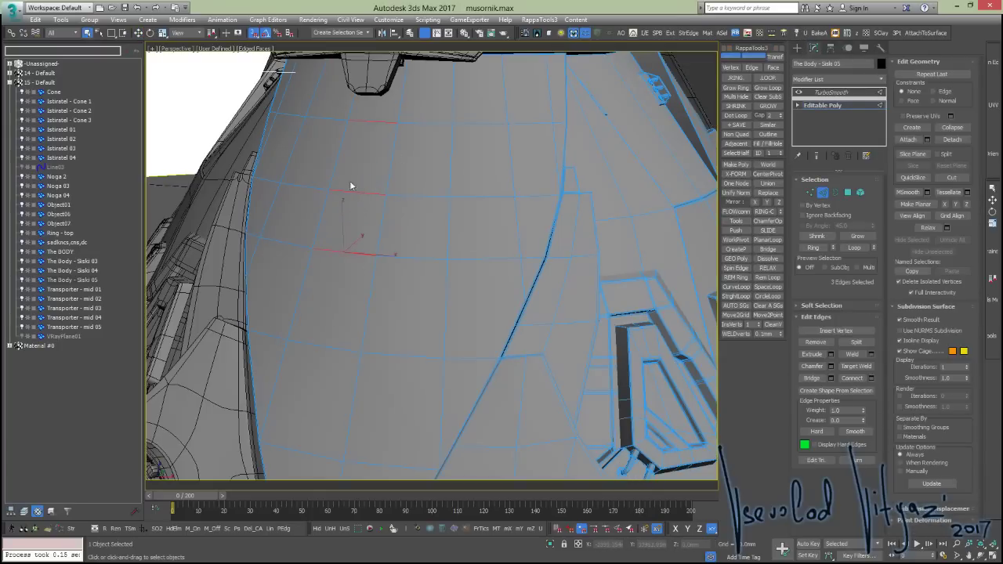
Connect the selected shell edges with UniConnector after undoing a plain Connect, then orbit to the bolted plate
key("ctrl+shift+e")
key("ctrl+z")
left_click(313, 94)
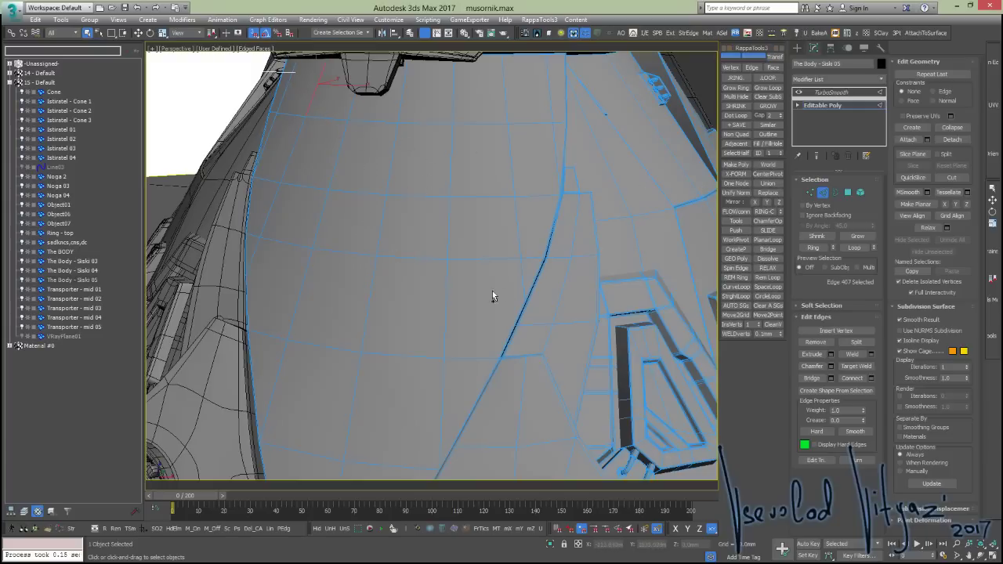
double_click(443, 307)
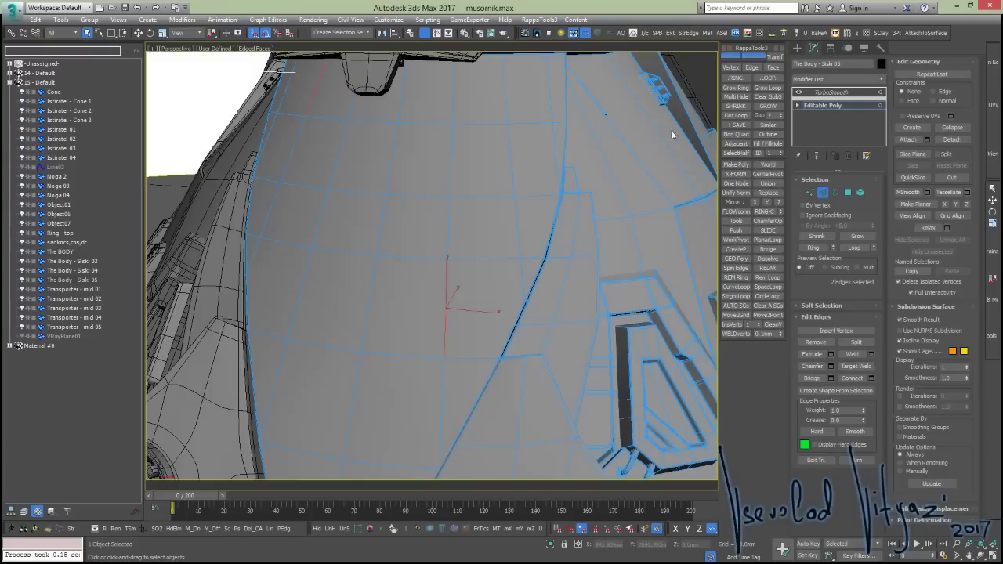
left_click(807, 39)
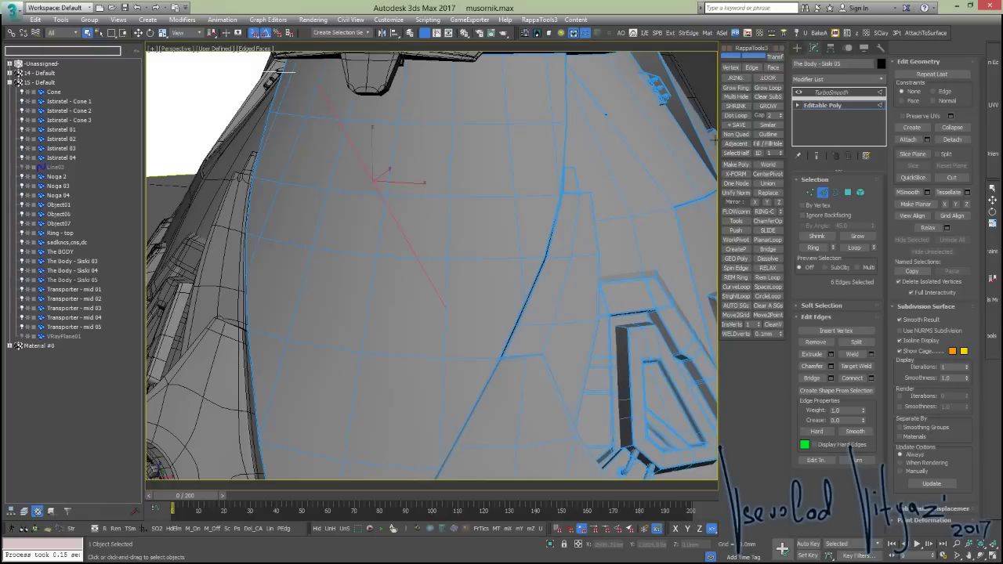
left_click(373, 315)
mouse_move(403, 194)
middle_mouse_down("alt")
mouse_move(448, 164)
mouse_move(465, 112)
middle_mouse_up("alt")
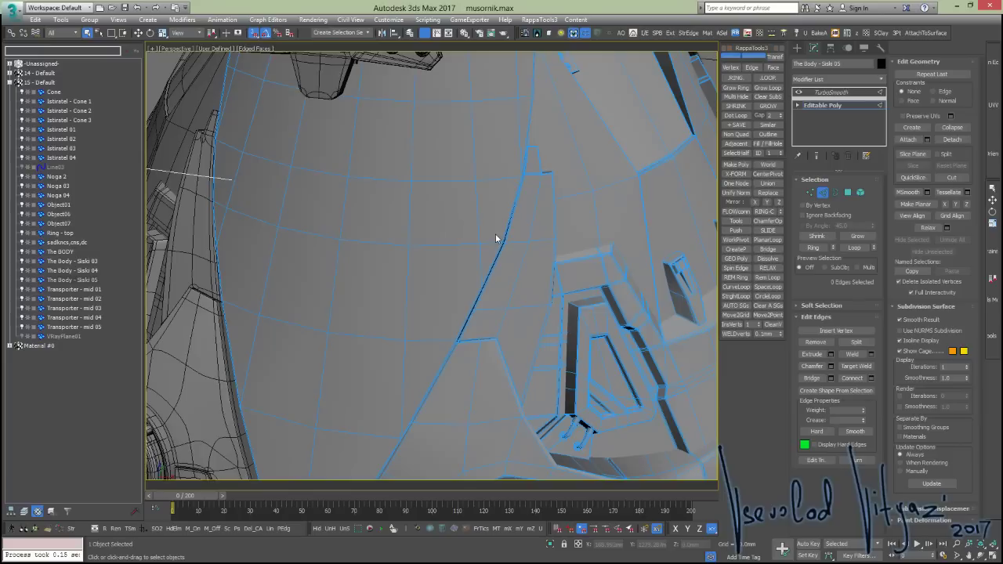
middle_click_drag(397, 205, 525, 420, "alt")
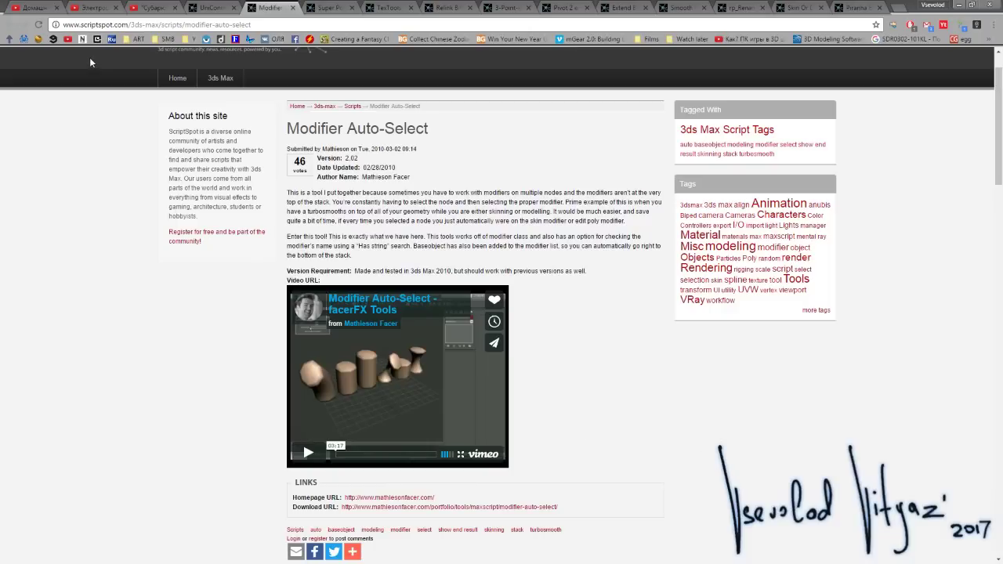
Read through the UniConnector ScriptSpot page, close its tab, and return to 3ds Max
left_click_drag(97, 23, 331, 21)
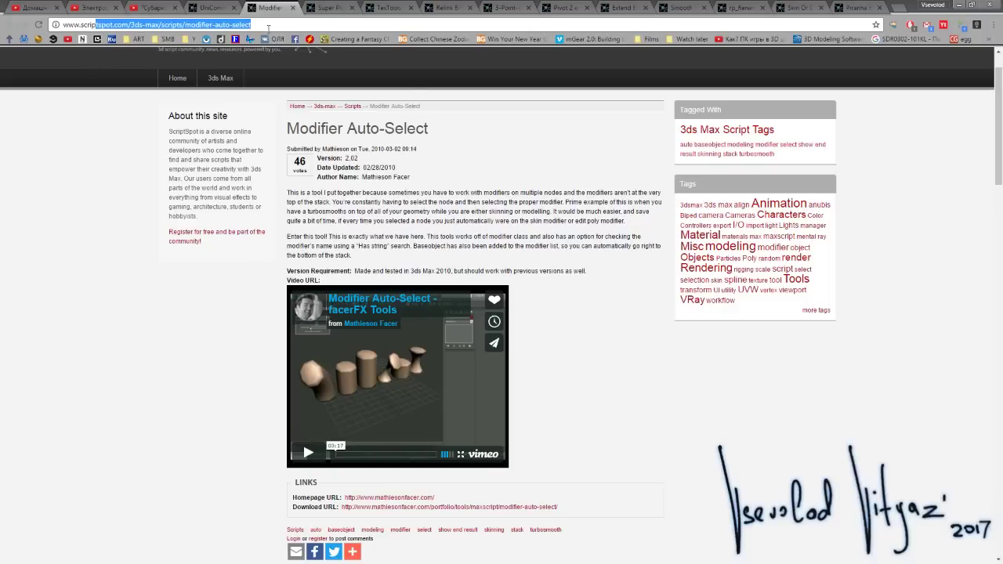
left_click(213, 8)
scroll(345, 153, "down", 6)
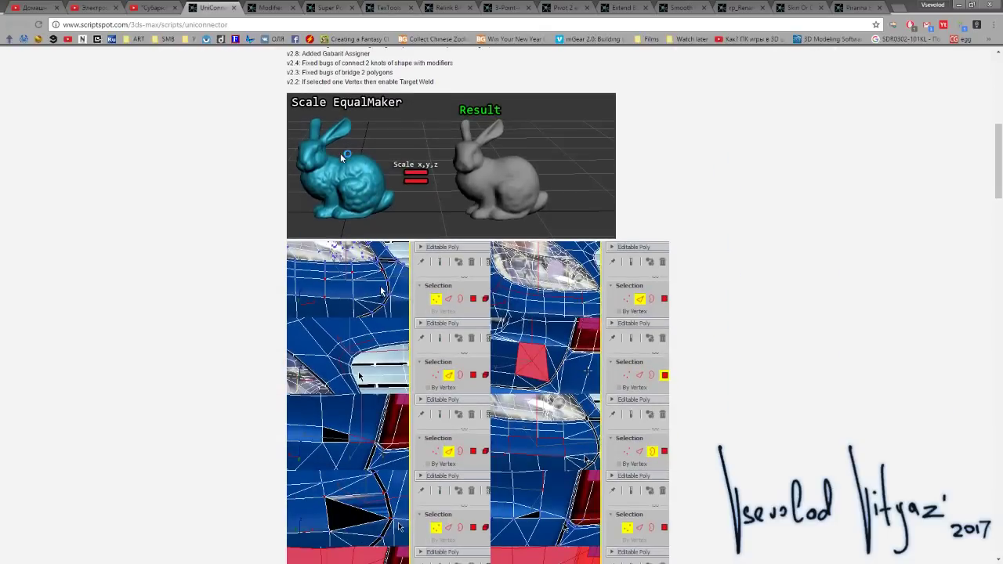
scroll(340, 153, "down", 1)
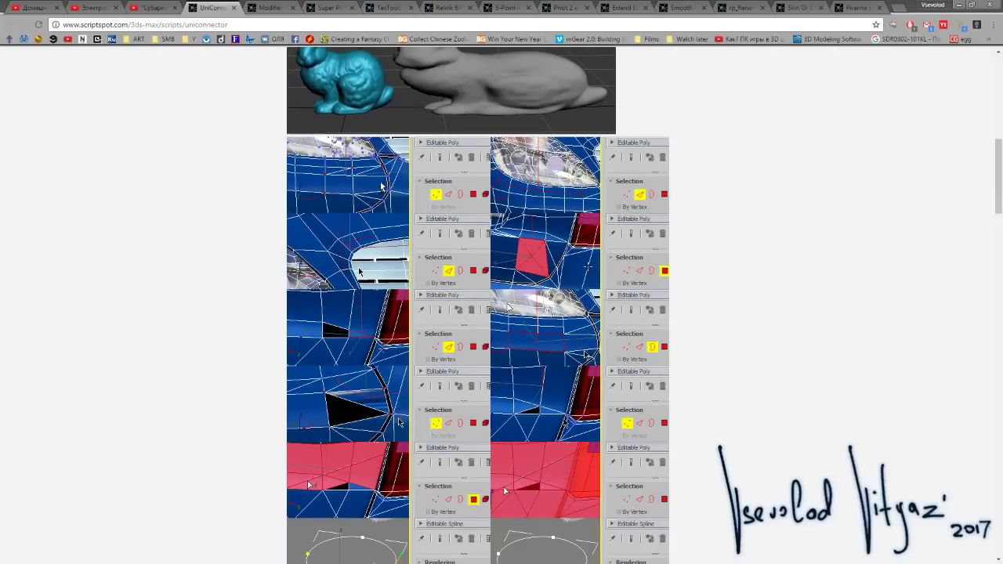
scroll(478, 306, "down", 3)
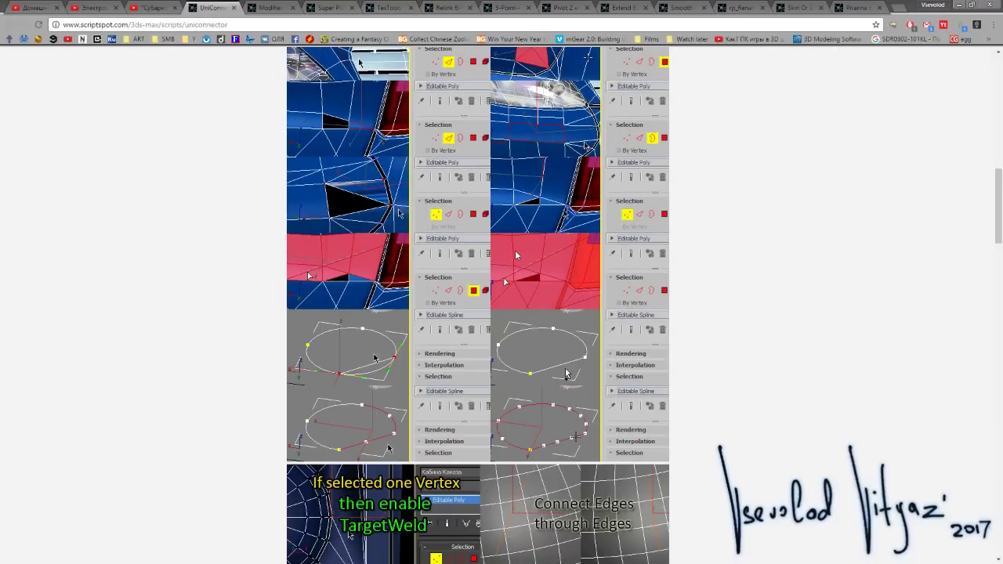
scroll(478, 305, "down", 2)
scroll(478, 306, "down", 3)
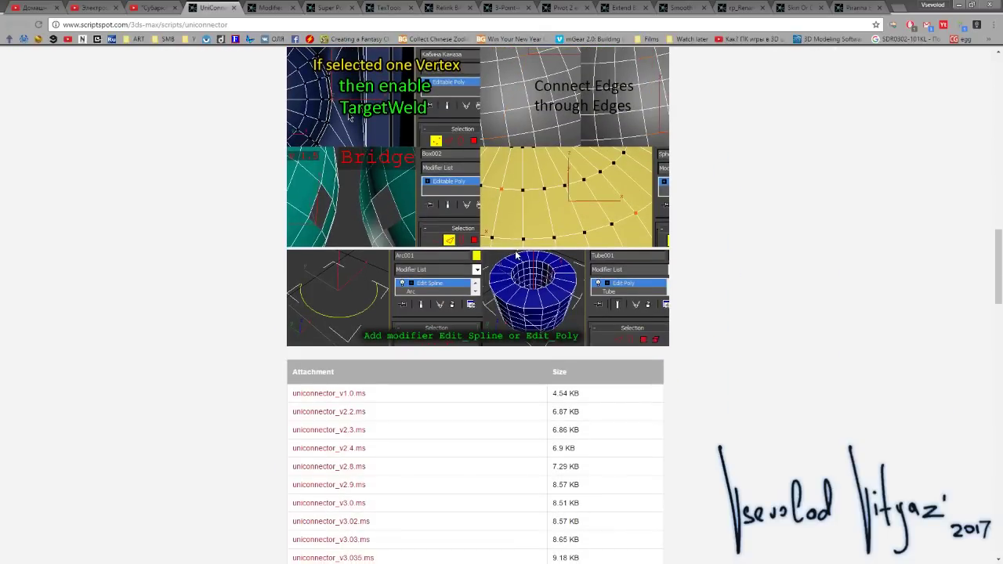
scroll(478, 306, "up", 5)
scroll(478, 305, "up", 4)
scroll(508, 273, "up", 2)
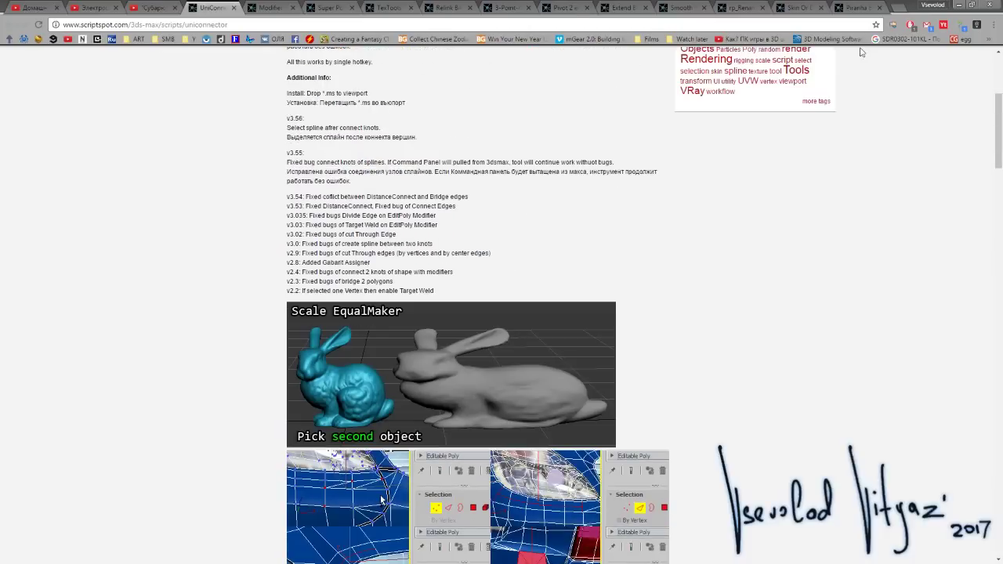
left_click(233, 8)
left_click(992, 5)
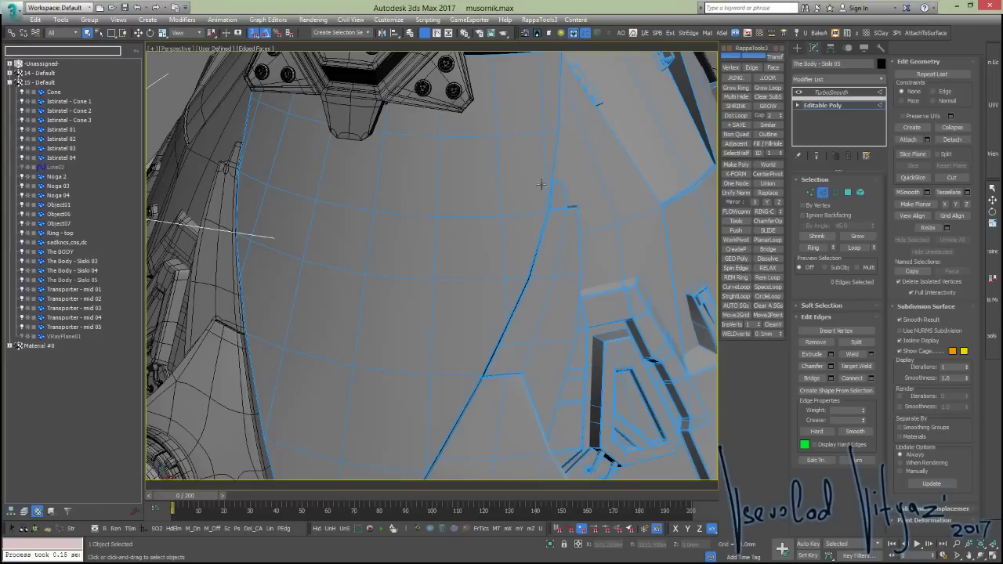
Open the ASel Modifier Auto-Select dialog beside the bolted plate and set it to Baseobject
mouse_move(438, 153)
middle_mouse_down()
mouse_move(464, 212)
mouse_move(468, 176)
middle_mouse_up()
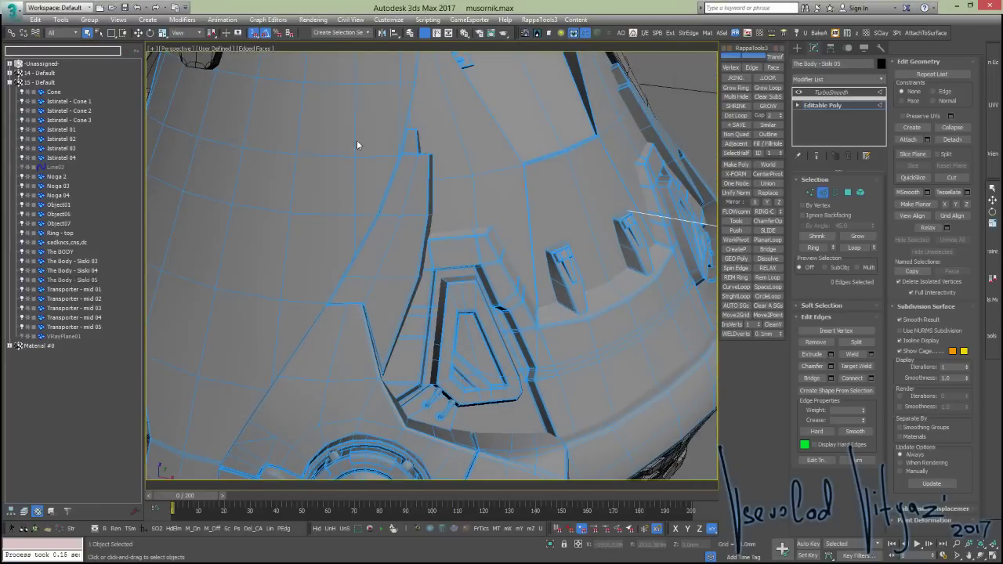
middle_click_drag(356, 145, 431, 259)
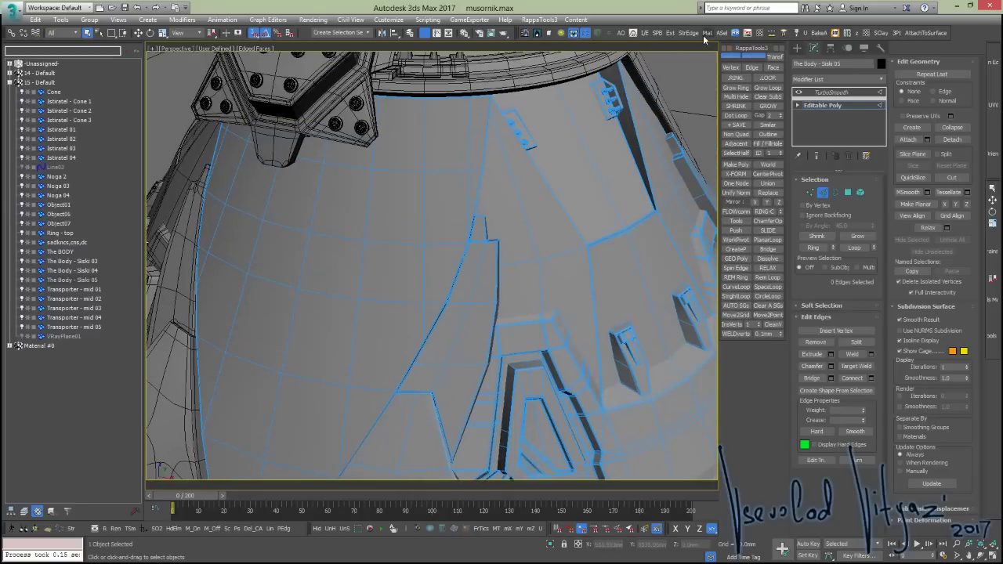
left_click(721, 33)
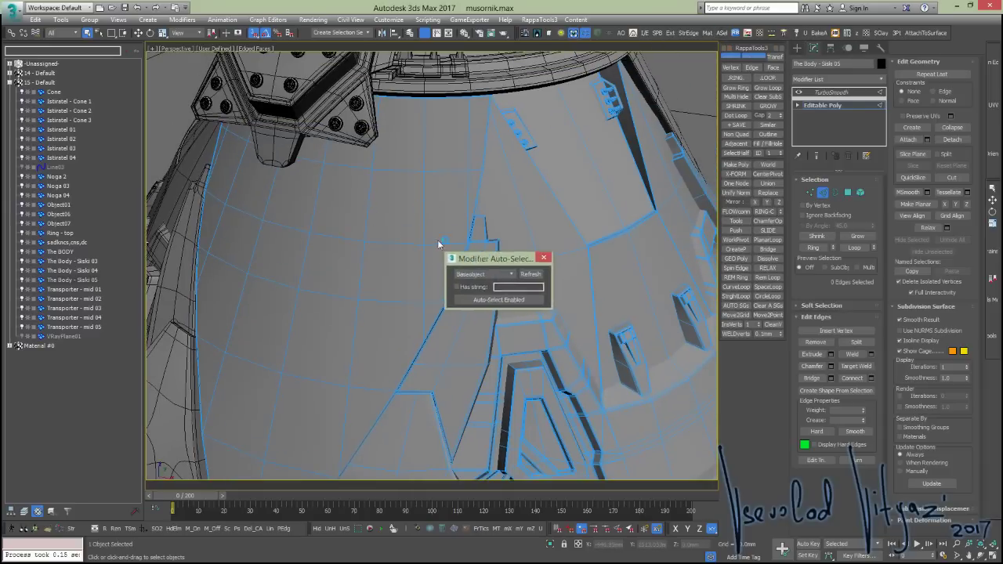
left_click_drag(478, 259, 287, 186)
left_click(308, 202)
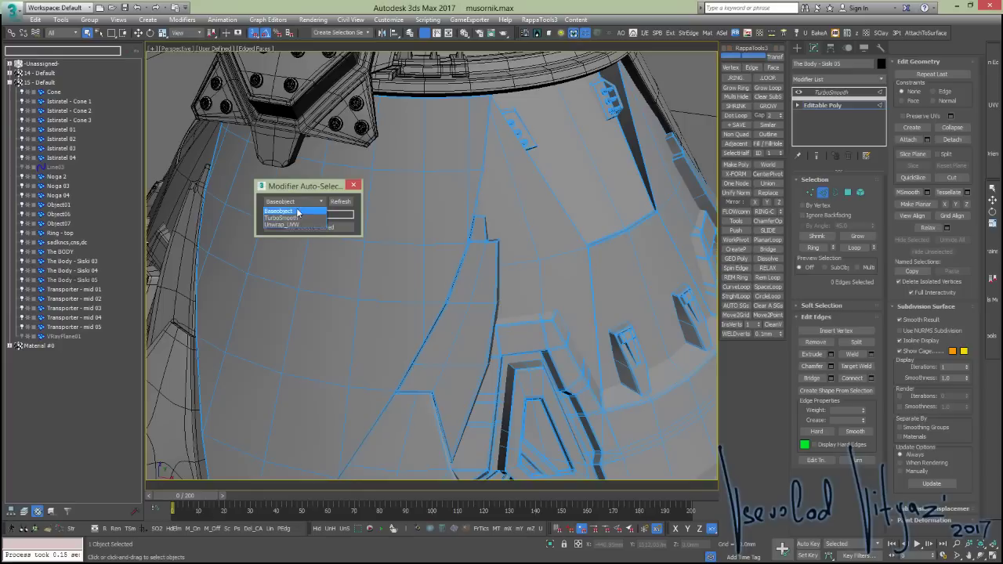
left_click(295, 201)
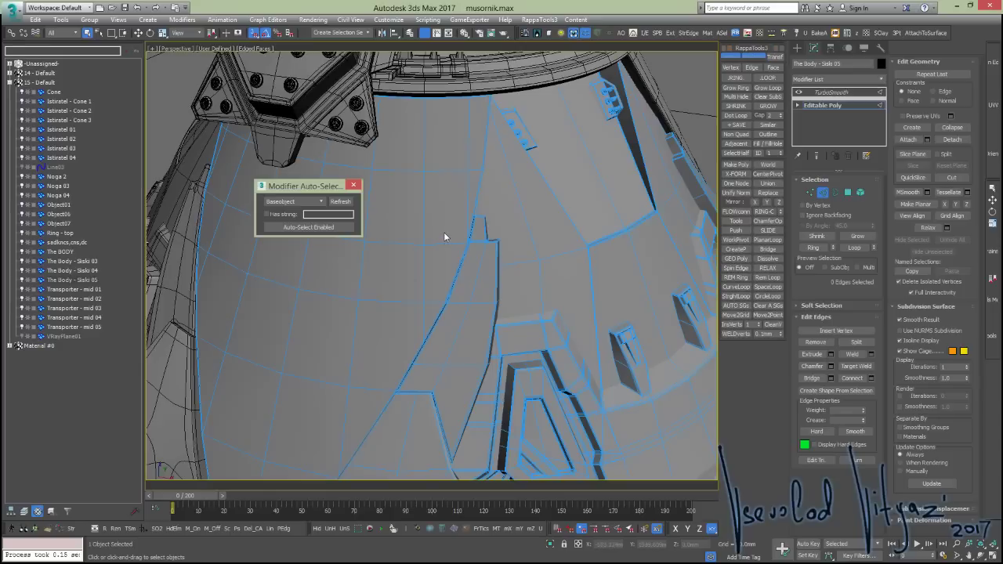
scroll(420, 287, "down", 3)
scroll(515, 246, "down", 2)
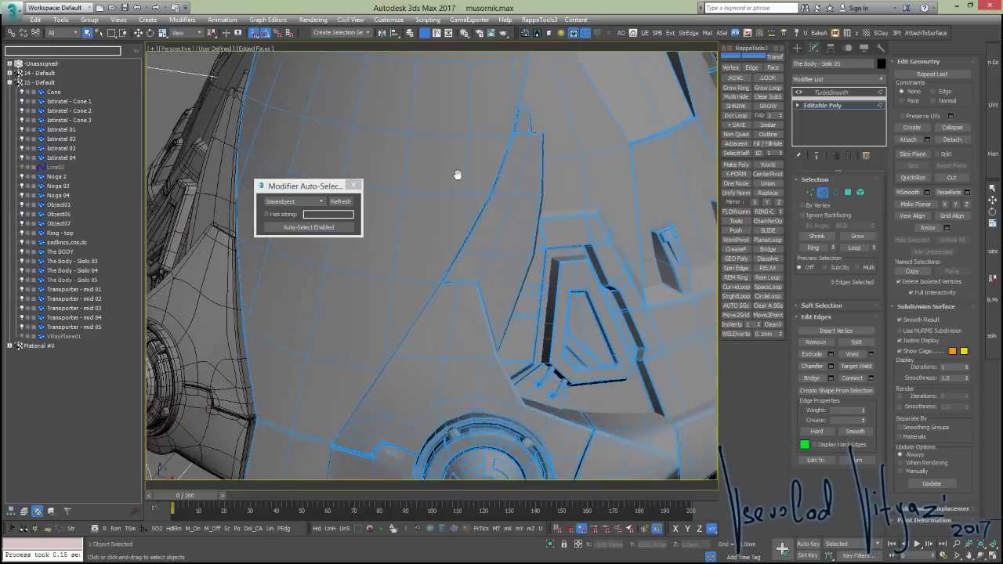
scroll(459, 175, "down", 5)
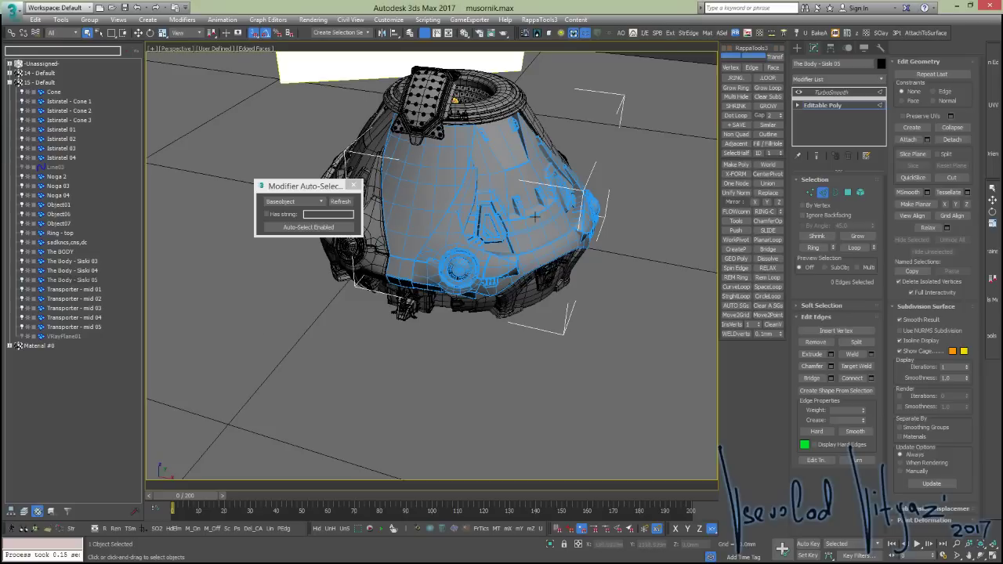
Leave edge editing and select the left, right and front body shell pieces in turn
left_click(861, 108)
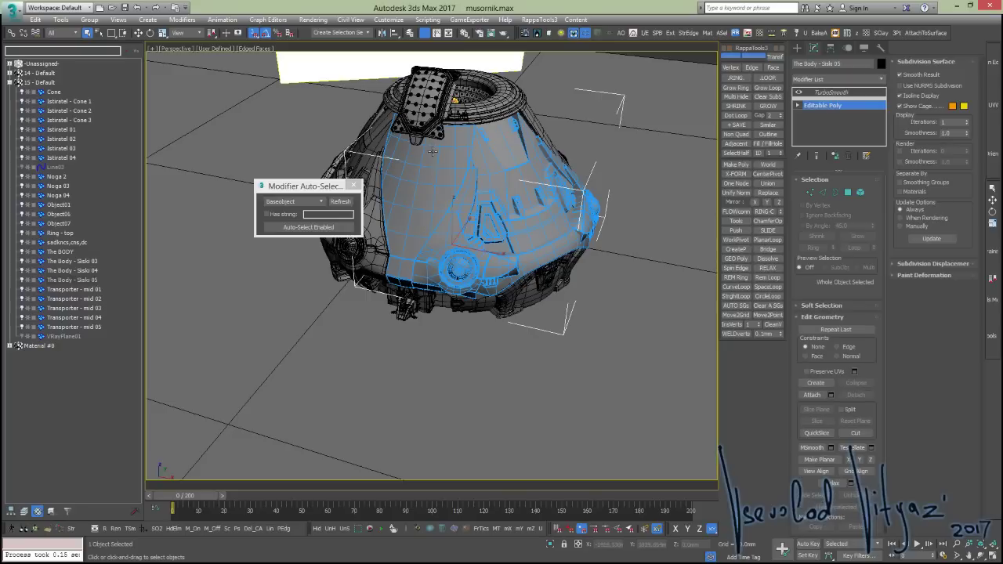
left_click(370, 143)
left_click(837, 103)
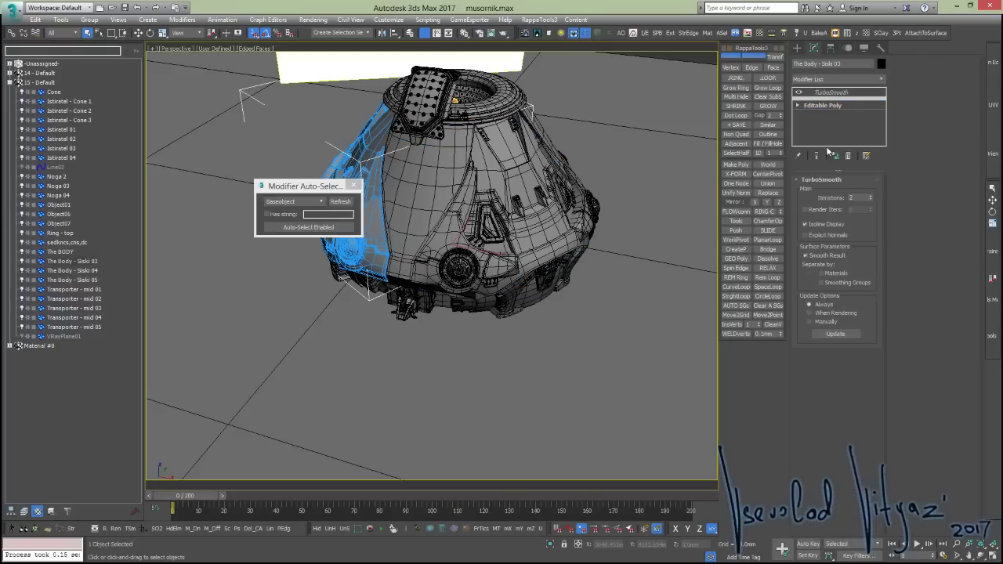
middle_click_drag(488, 164, 470, 186, "alt")
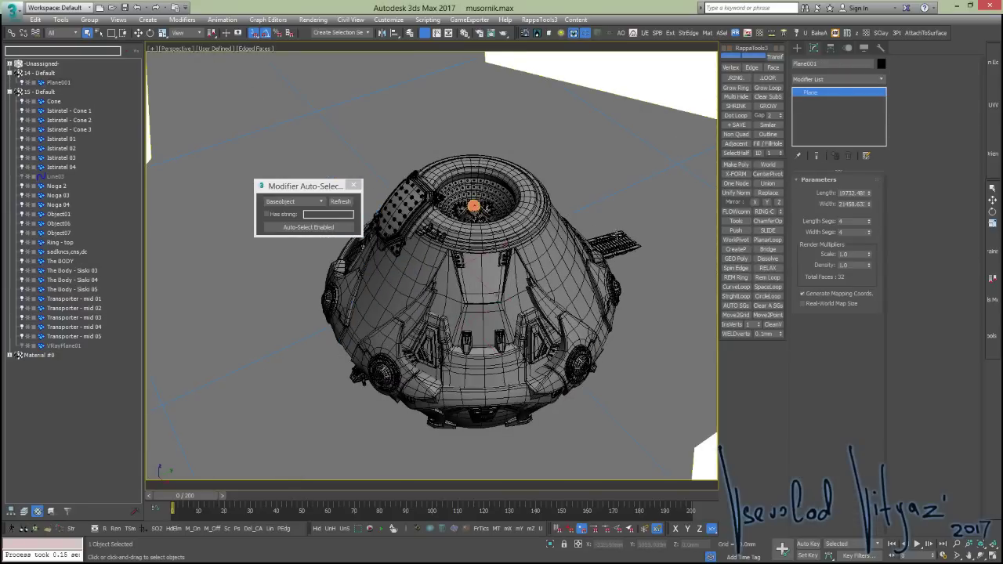
left_click(617, 235)
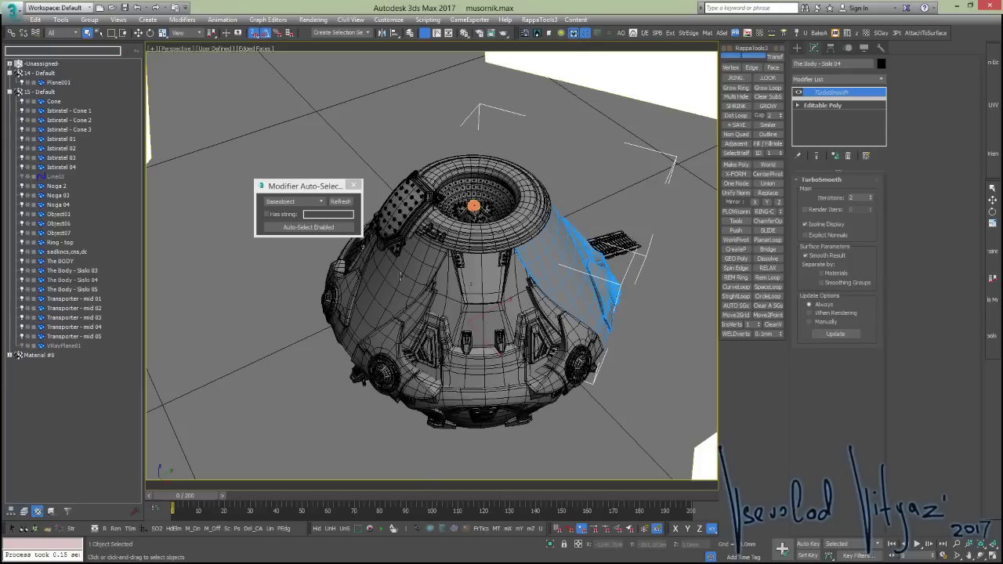
left_click(470, 329)
left_click(839, 105)
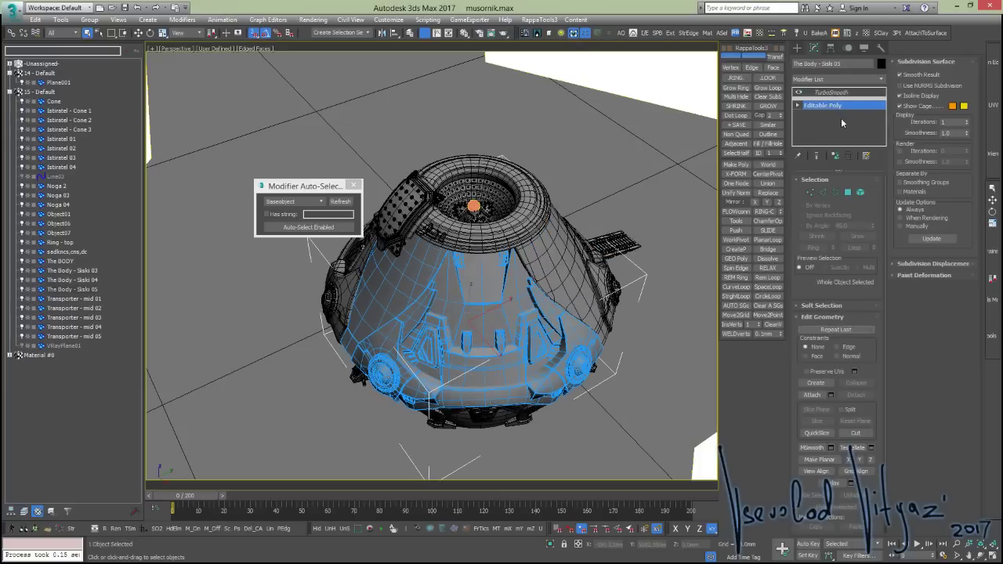
middle_click_drag(372, 299, 399, 284, "alt")
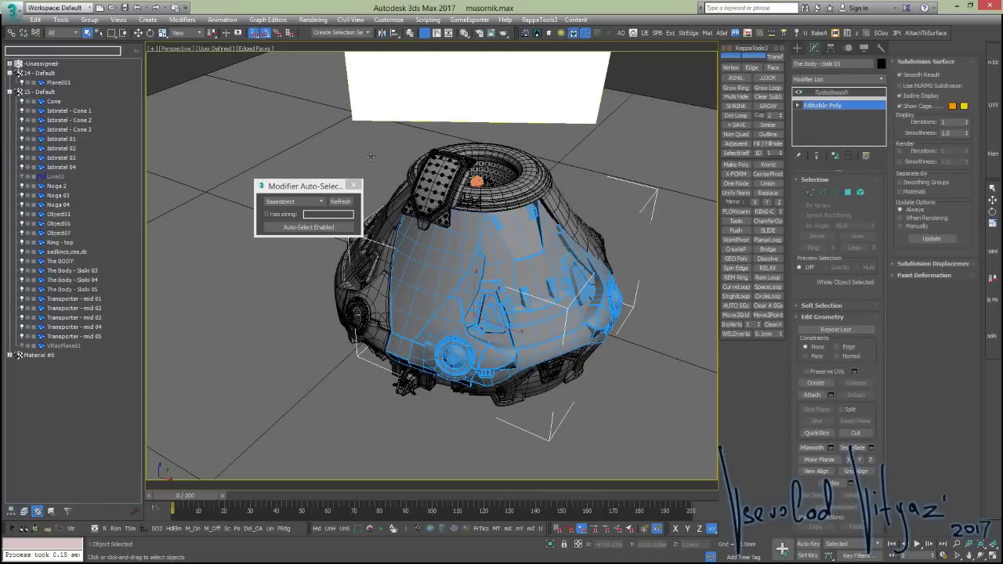
Move the Auto-Select dialog aside, keep Baseobject as the target and refresh its list
left_click_drag(294, 190, 230, 167)
left_click(241, 181)
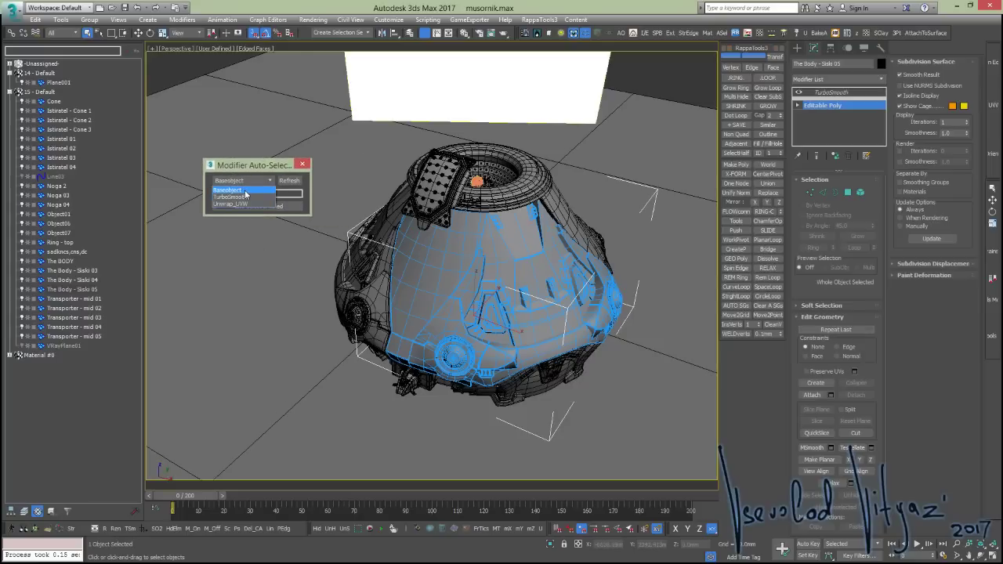
left_click(243, 192)
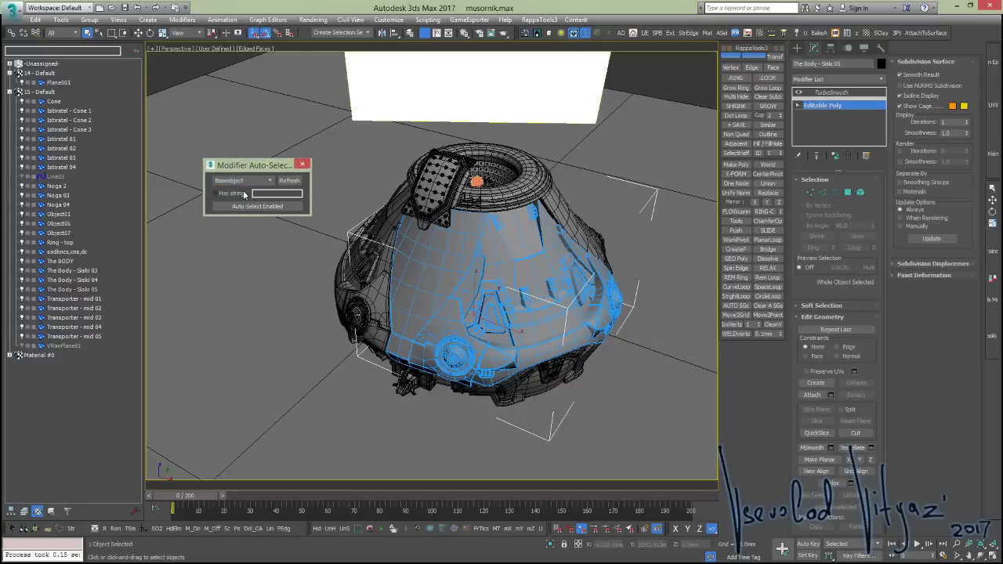
left_click(244, 180)
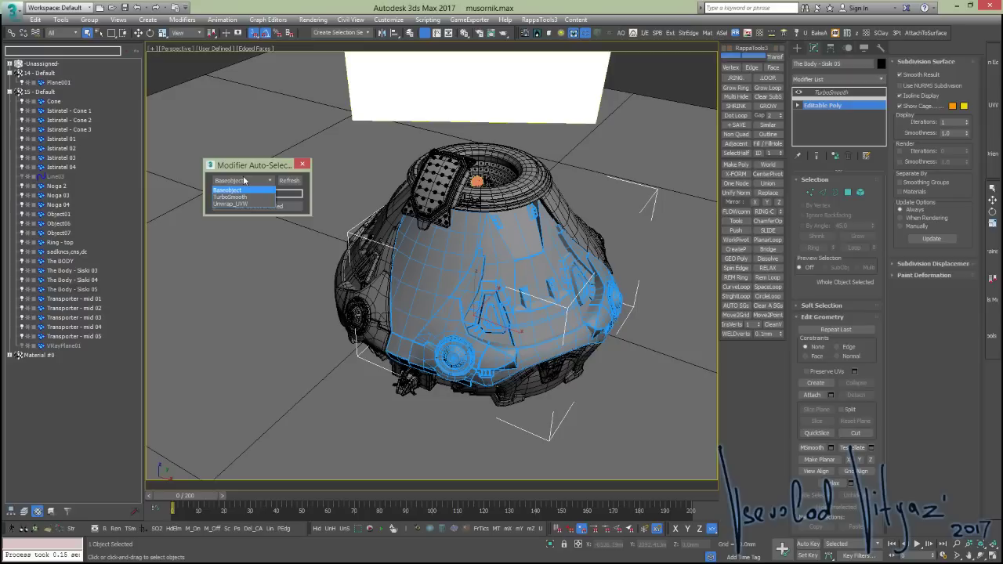
left_click(245, 181)
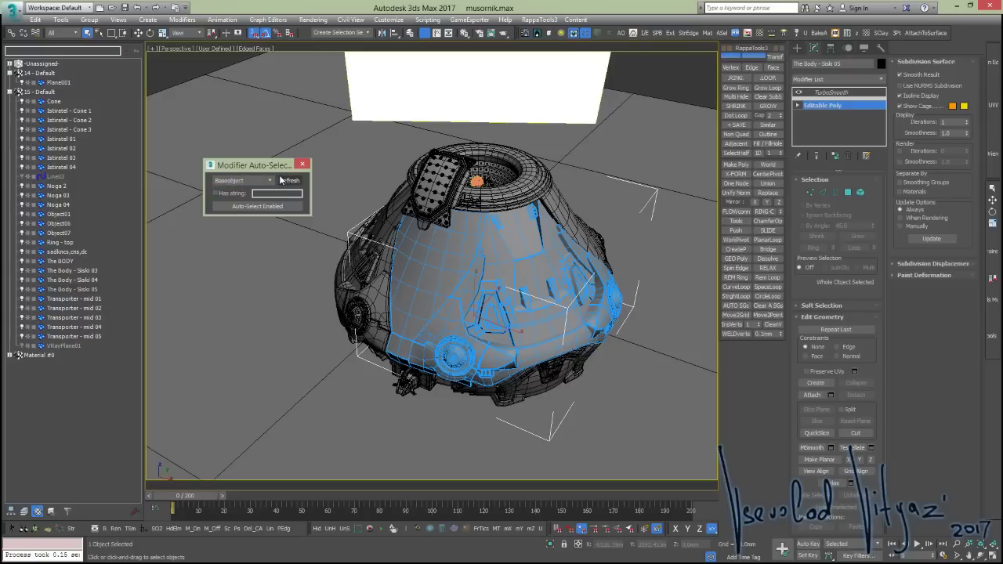
left_click(281, 179)
Show the body's TurboSmooth settings at 2 iterations and start renaming that modifier
left_click(832, 92)
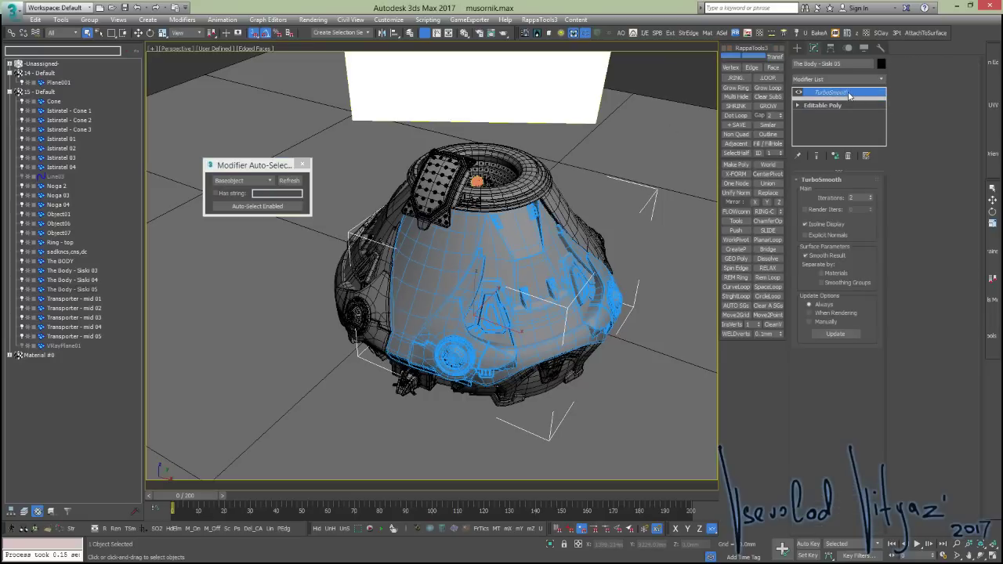
right_click(850, 94)
left_click(861, 93)
Cancel the TurboSmooth rename, go to the body's Editable Poly level and enable Auto-Select
type("sds")
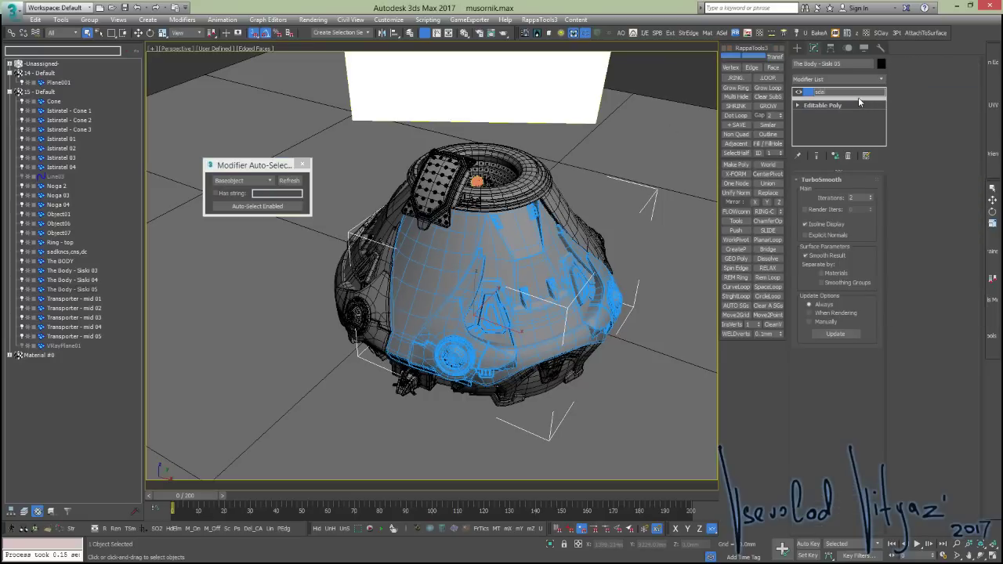
key("Escape")
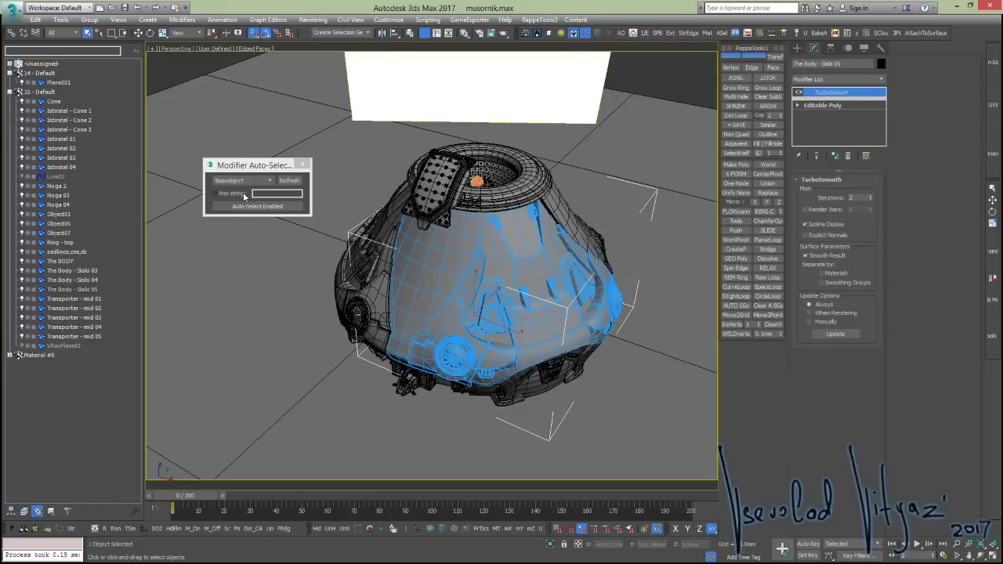
left_click(243, 195)
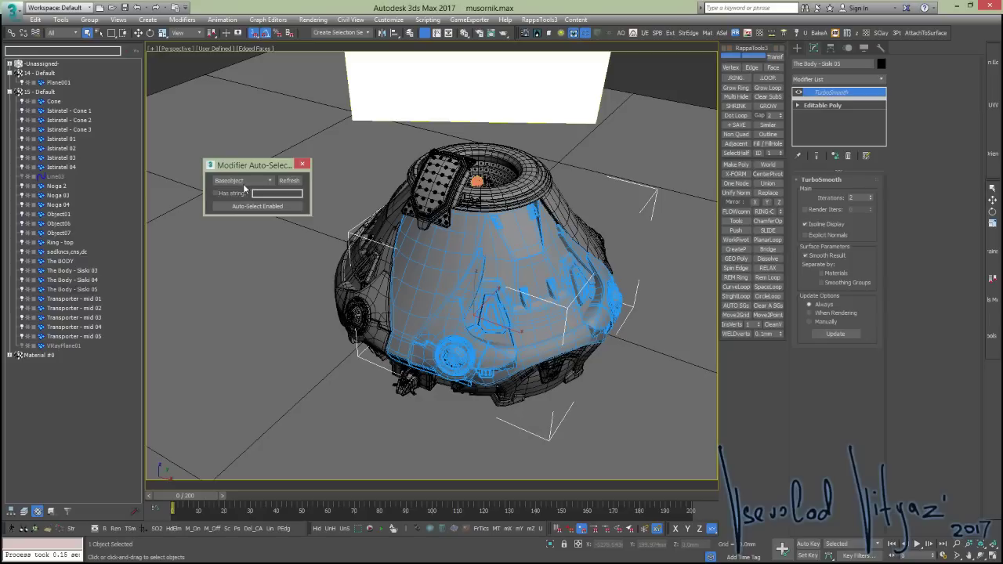
left_click(819, 105)
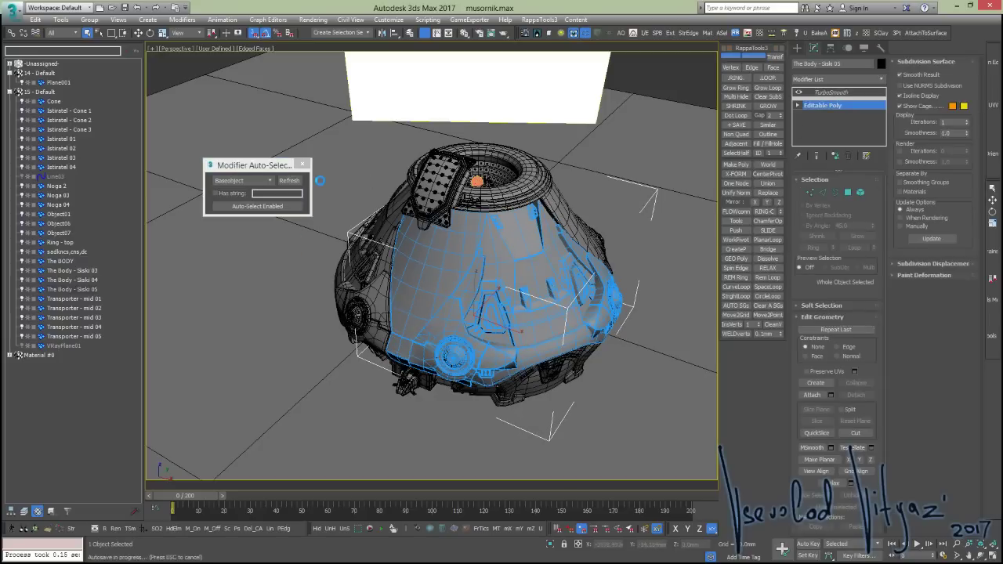
left_click(242, 206)
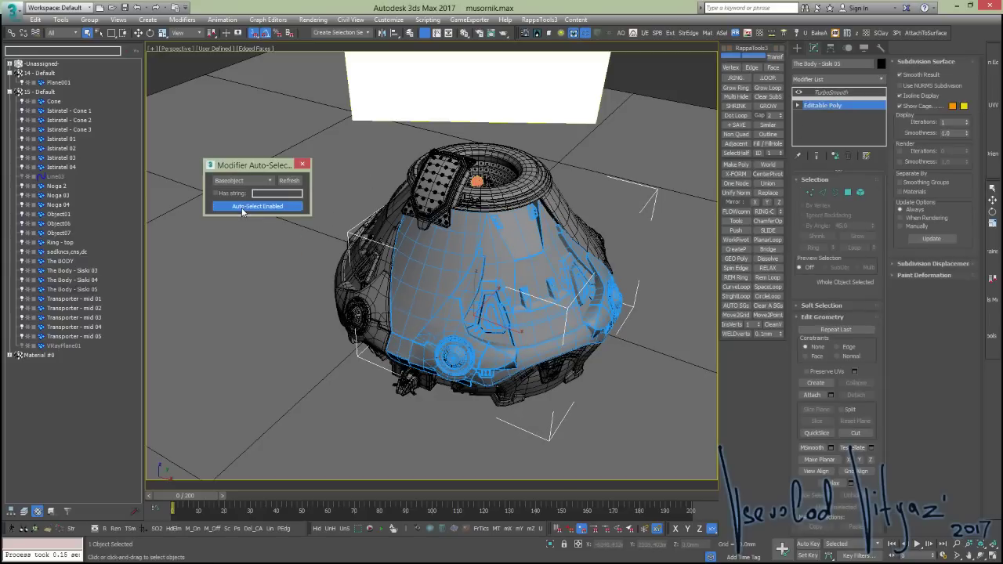
Pick the ground plane, left body panel and Ring - top to test auto-selection
middle_click_drag(452, 251, 517, 245, "alt")
left_click(632, 155)
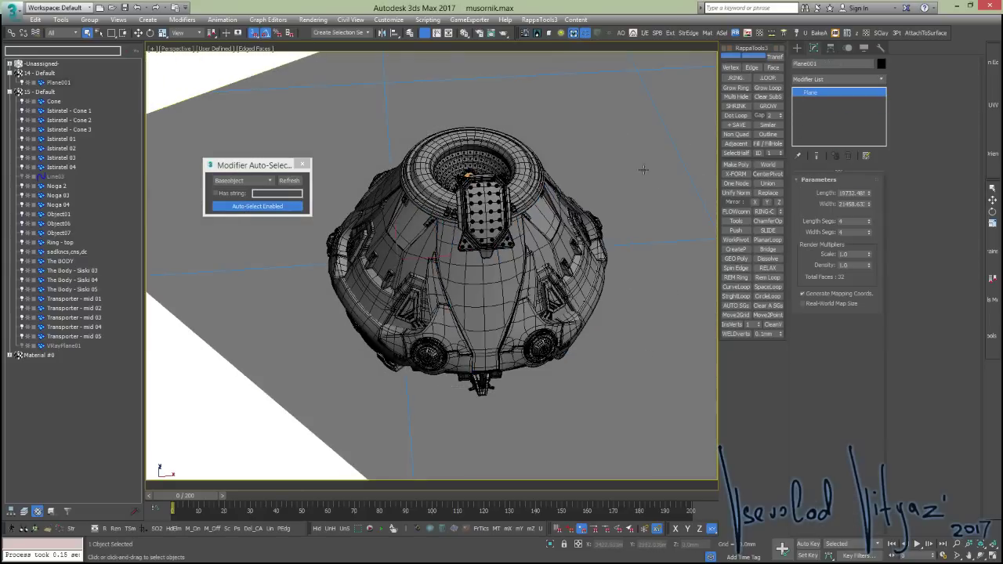
left_click(379, 267)
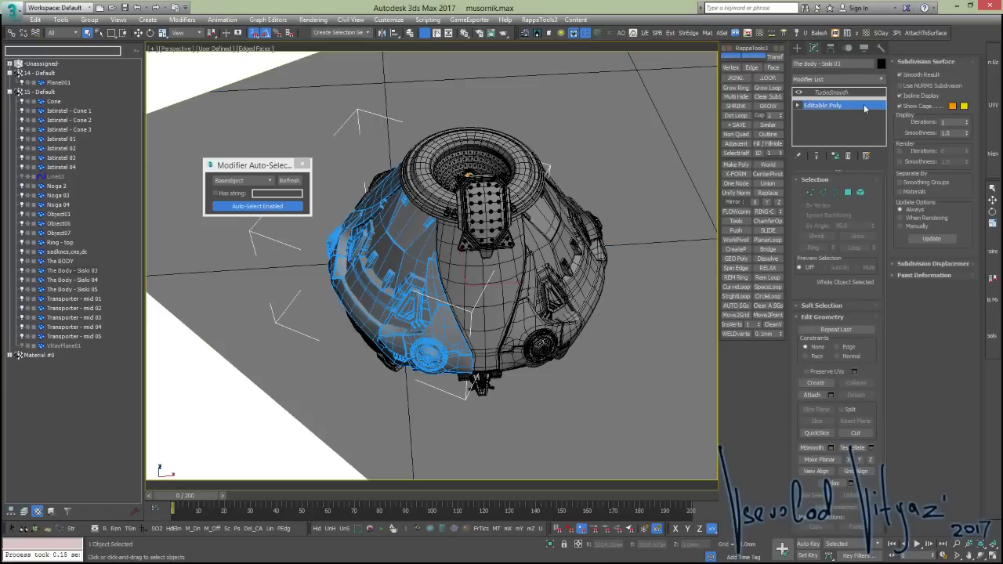
left_click(470, 160)
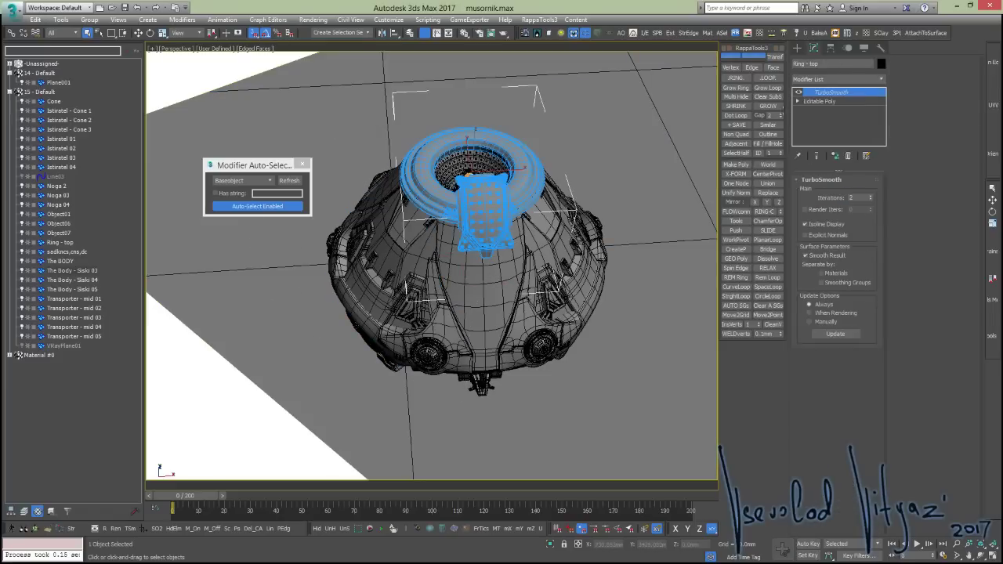
Add a Noise modifier, then a Bend modifier, to Ring - top
left_click(848, 79)
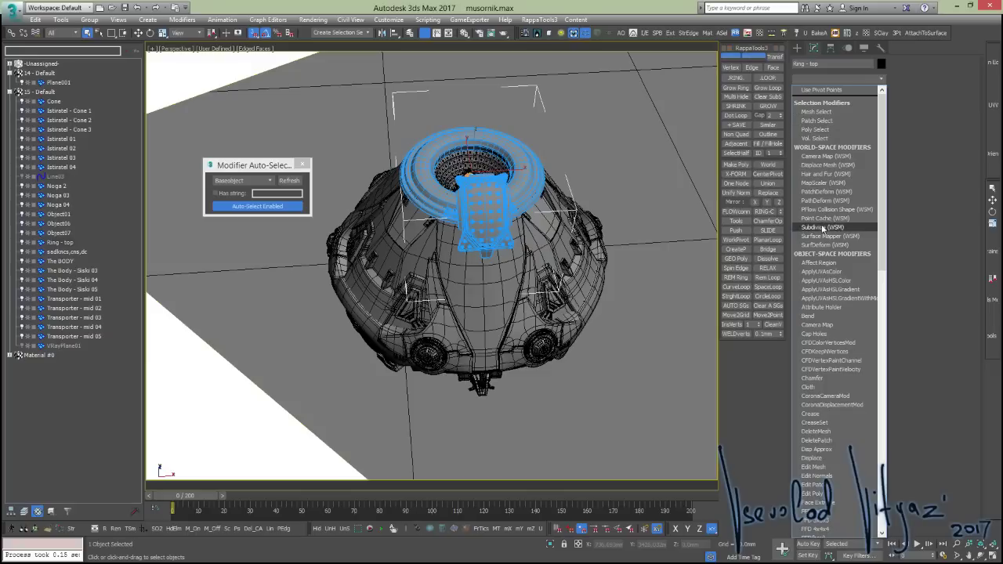
scroll(815, 458, "down", 8)
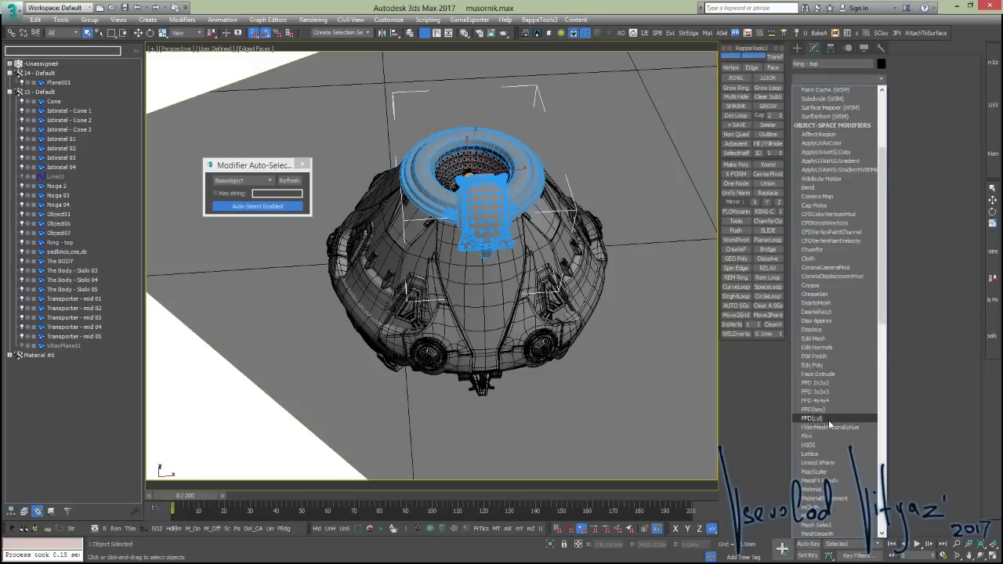
left_click(822, 491)
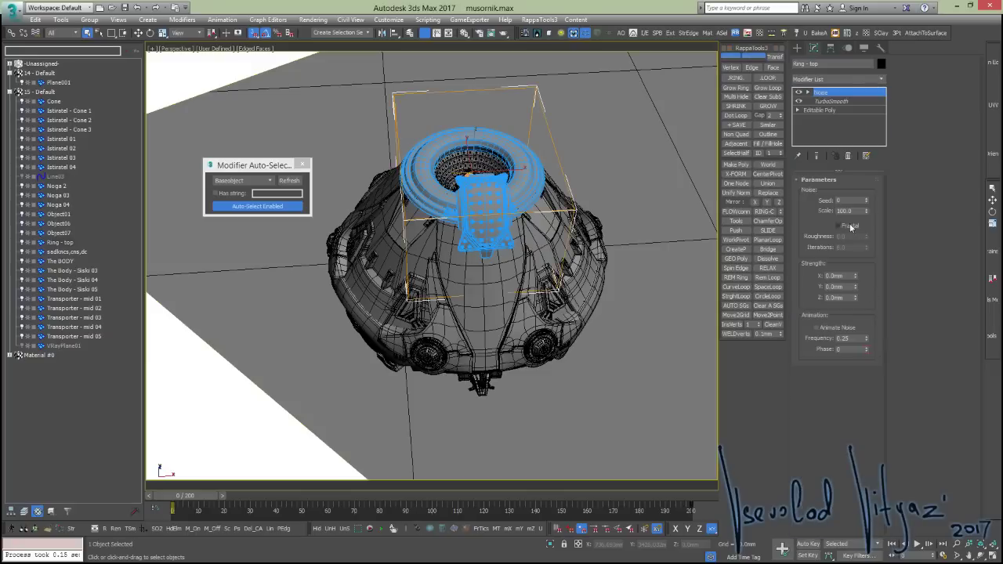
left_click(853, 79)
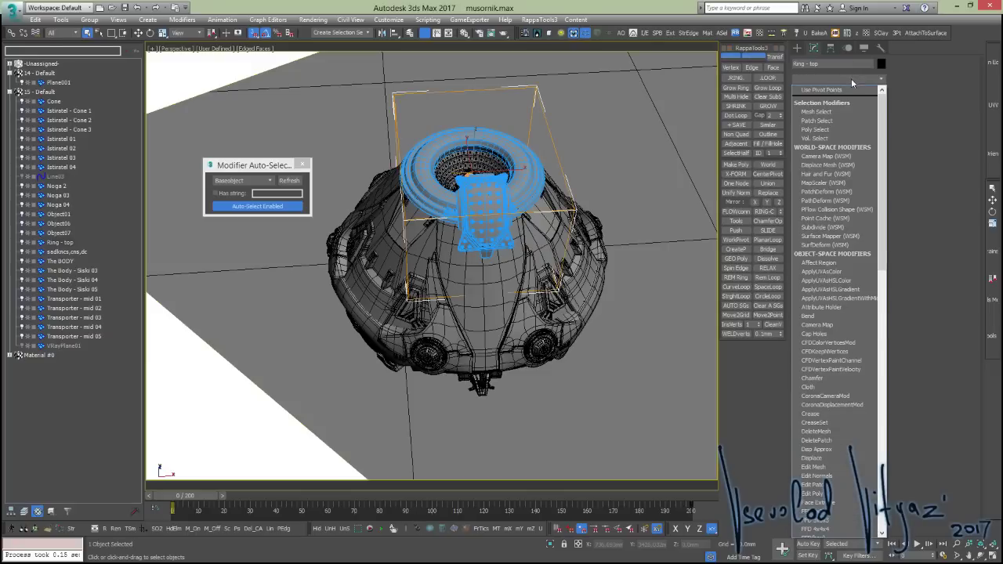
type("b")
left_click(851, 96)
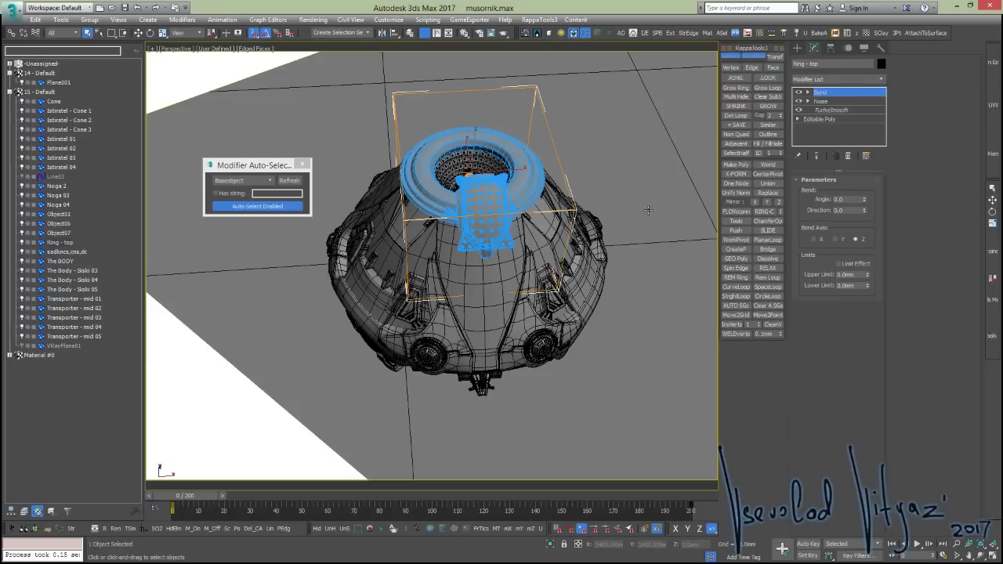
Reselect Ring - top and toggle Vertex sub-object mode on and back off
middle_click_drag(575, 180, 545, 180, "alt")
left_click(650, 223)
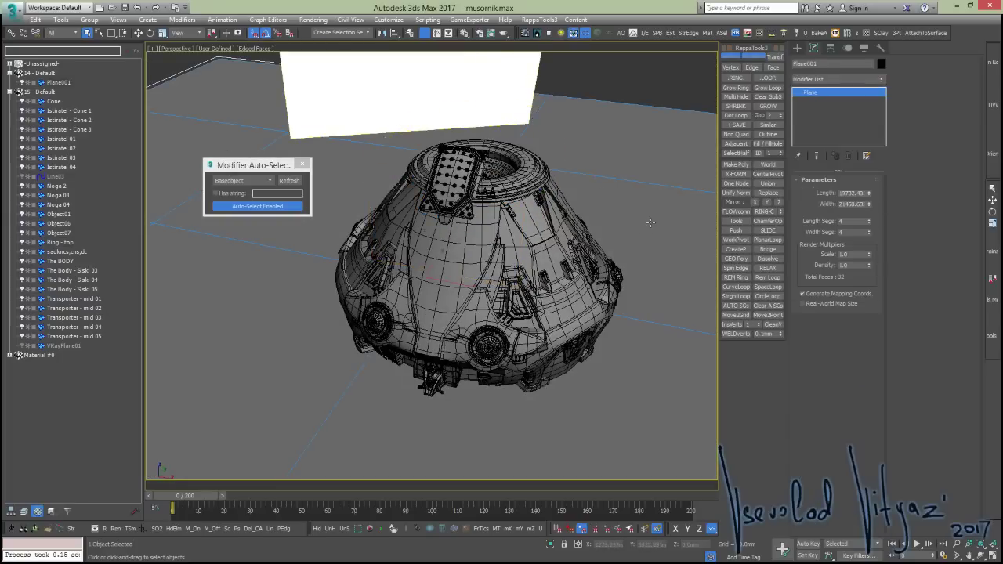
left_click(511, 179)
left_click(839, 120)
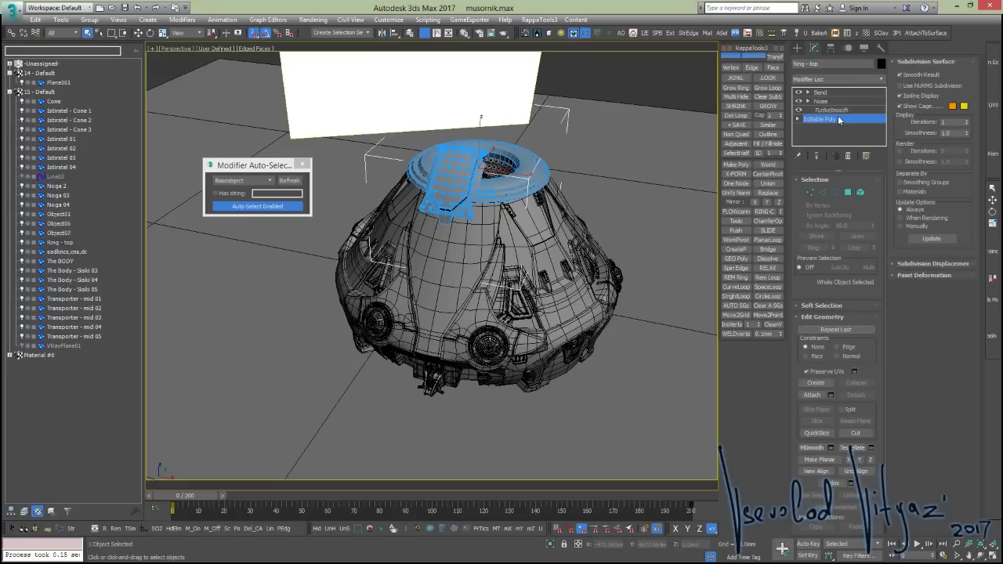
left_click(811, 192)
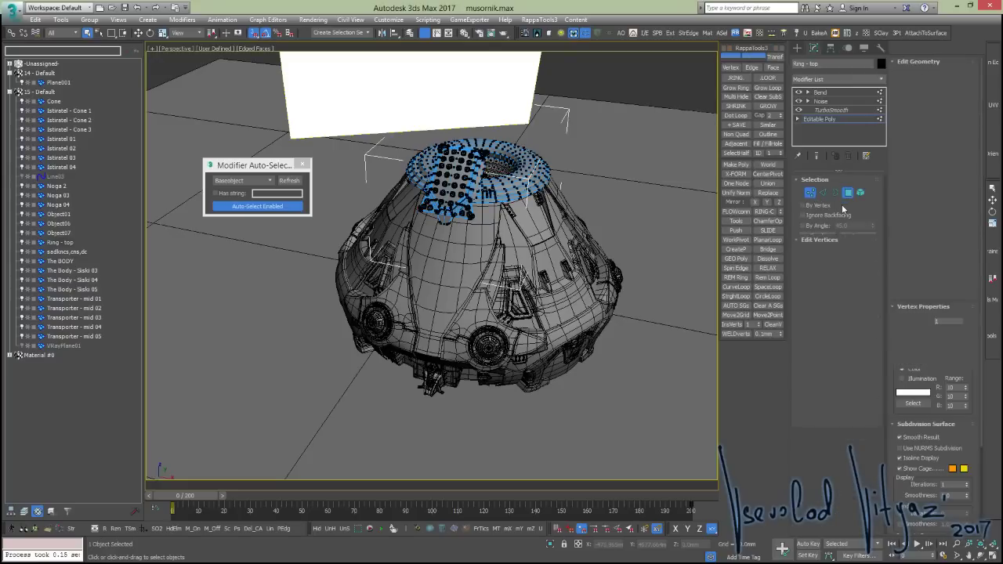
left_click(874, 121)
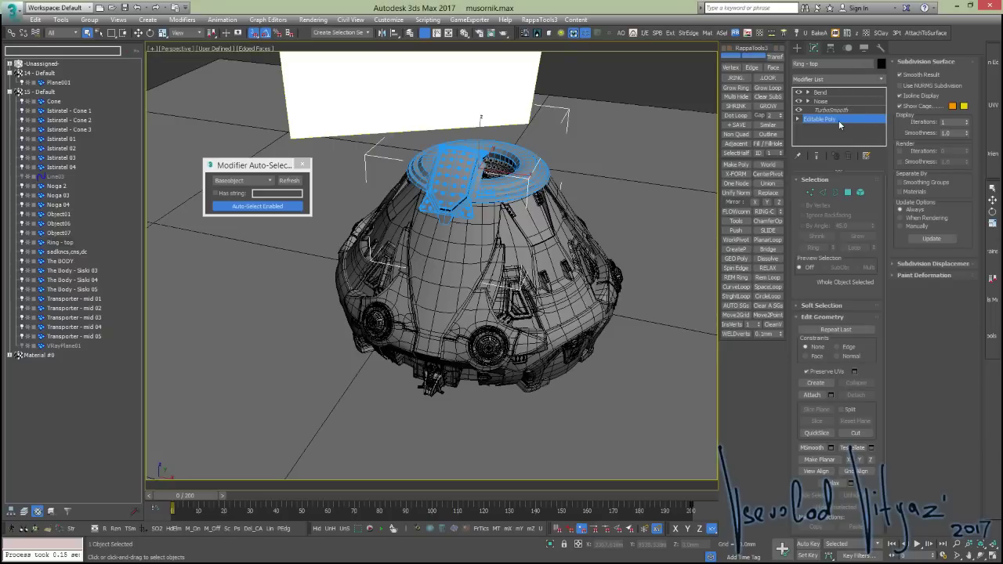
key("ctrl+x")
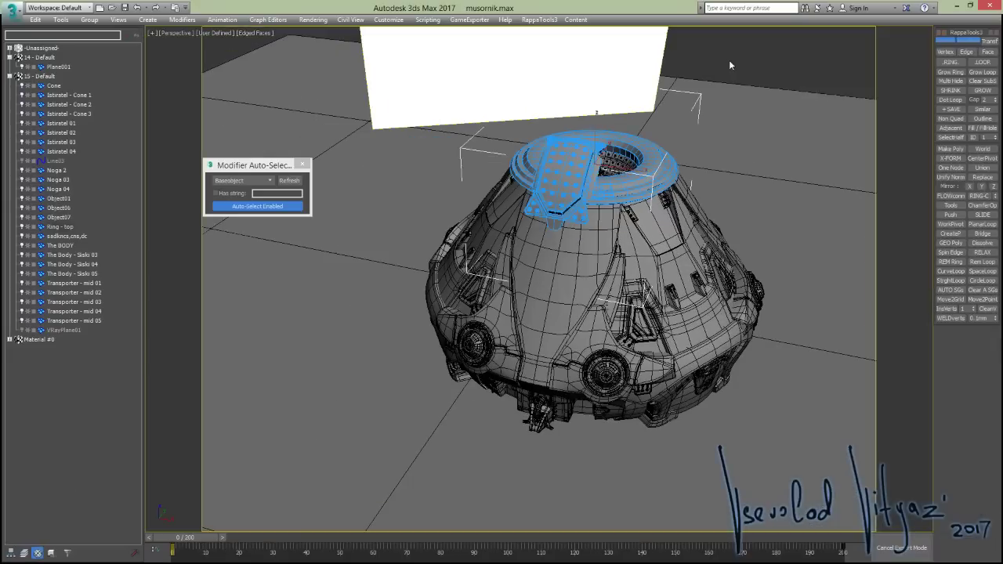
middle_click_drag(646, 170, 637, 187, "alt")
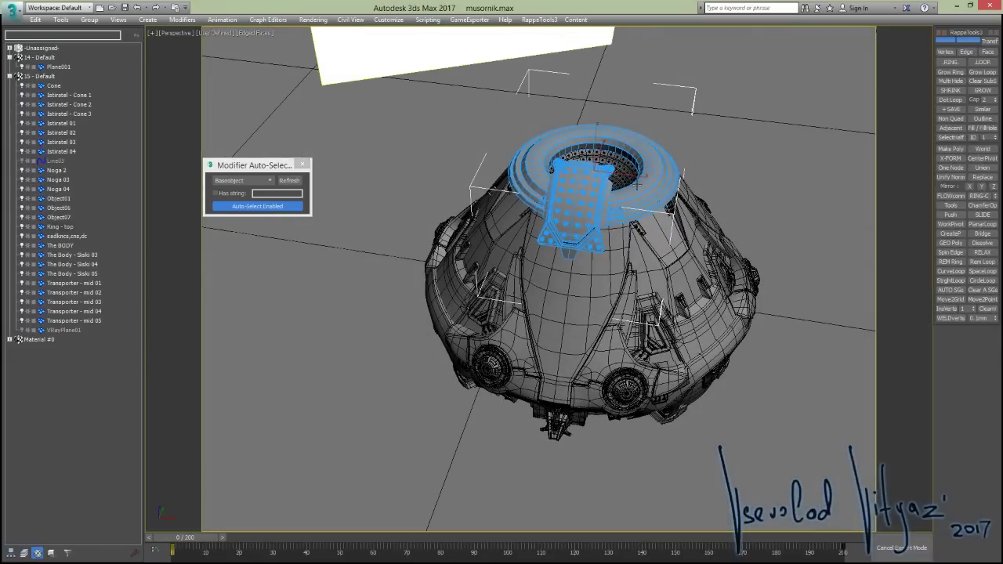
left_click(655, 274)
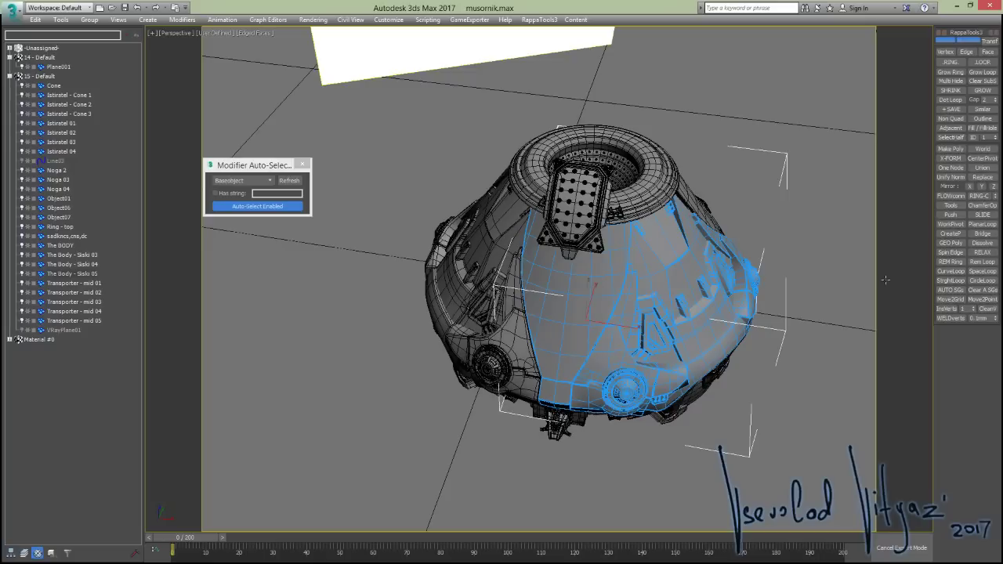
key("w")
key("1")
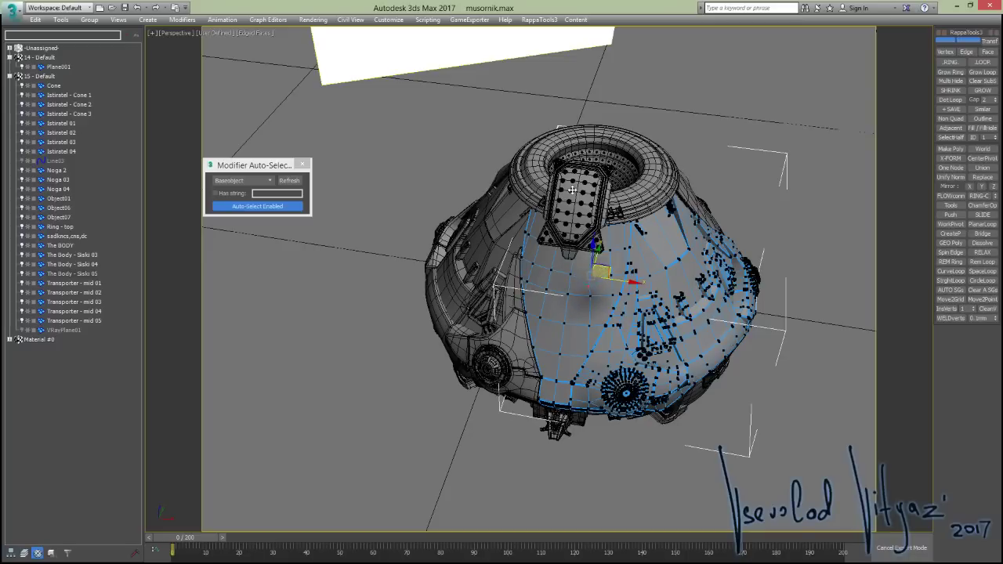
left_click(529, 165)
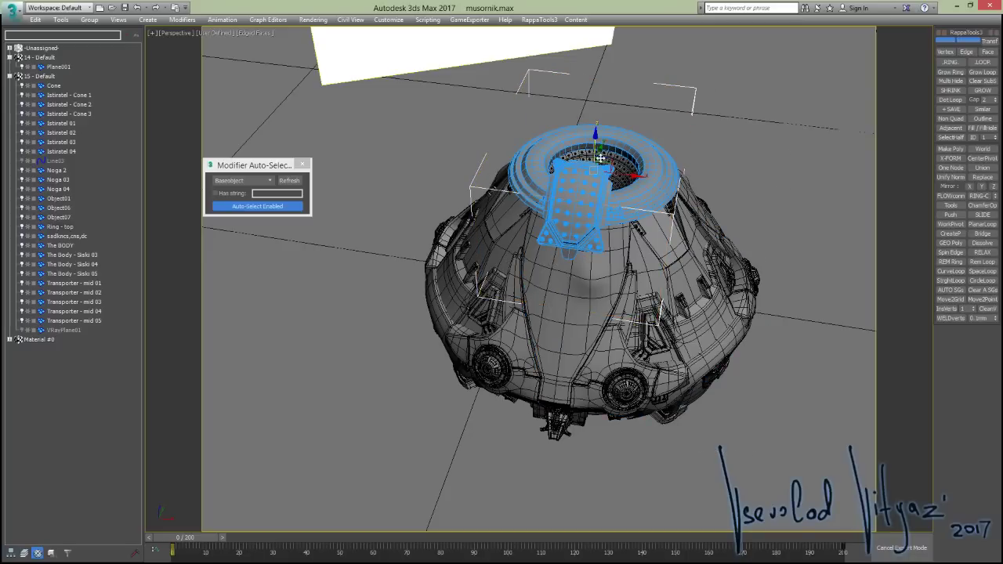
key("1")
left_click(662, 182)
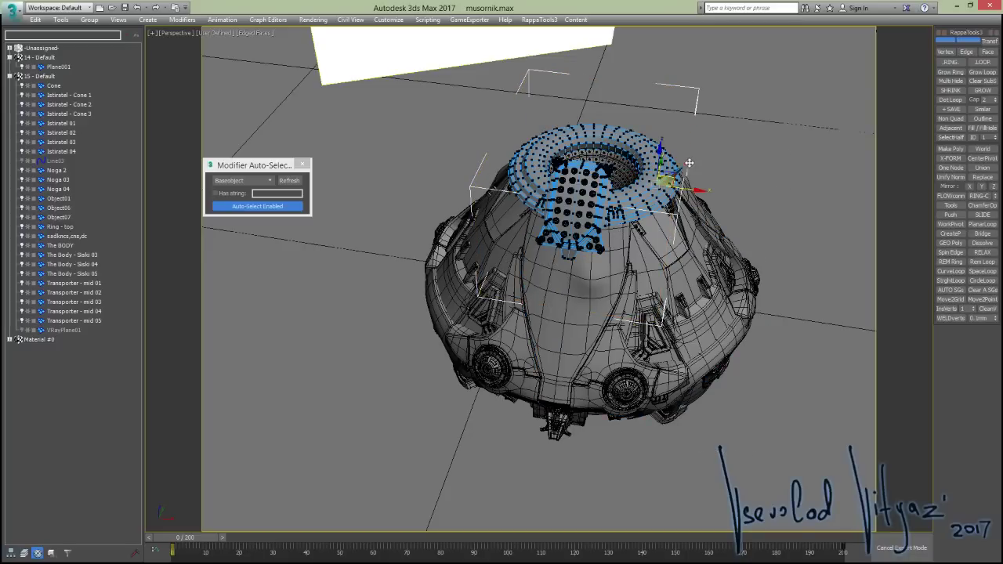
key("1")
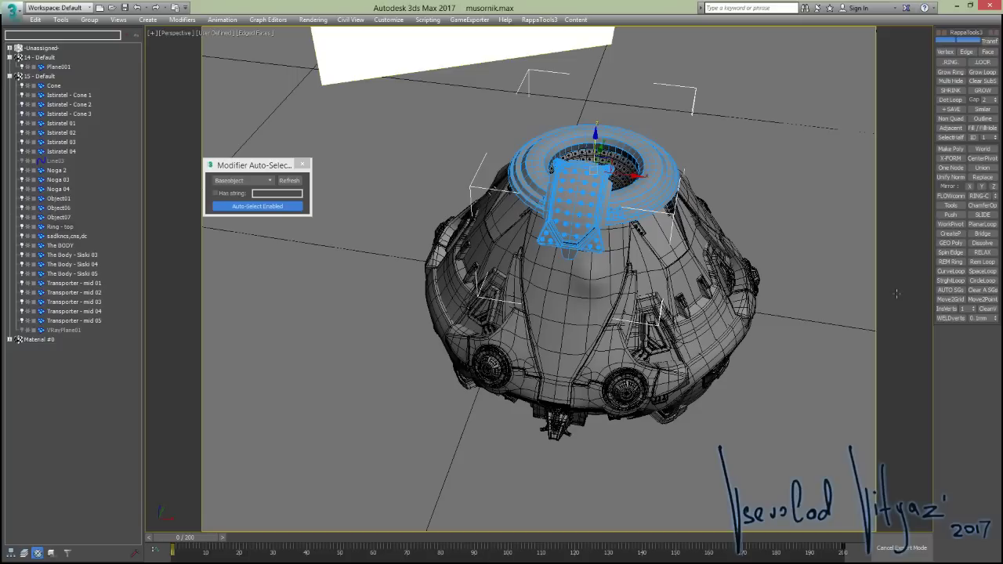
key("ctrl+x")
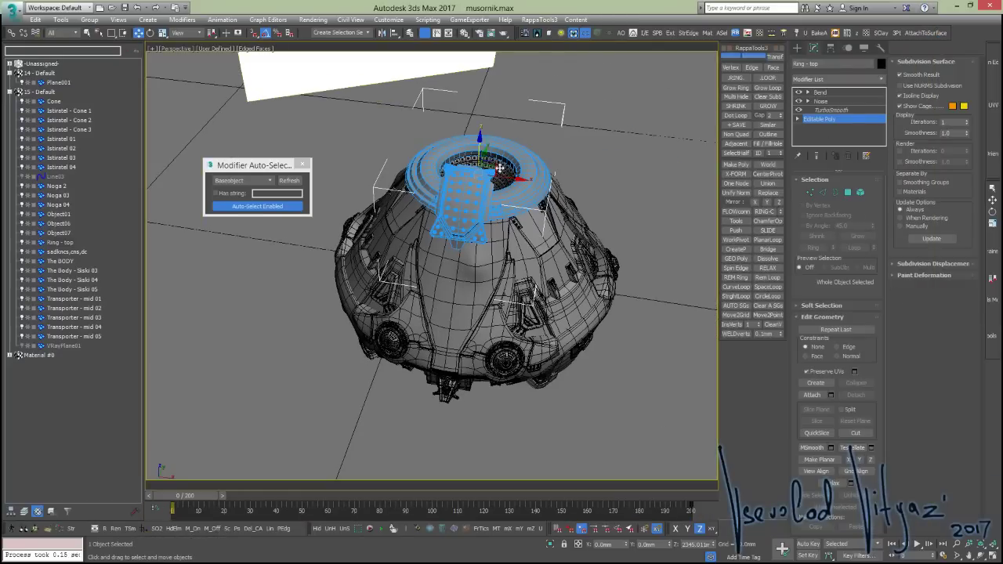
Turn off Modifier Auto-Select and deselect the top ring
left_click(240, 206)
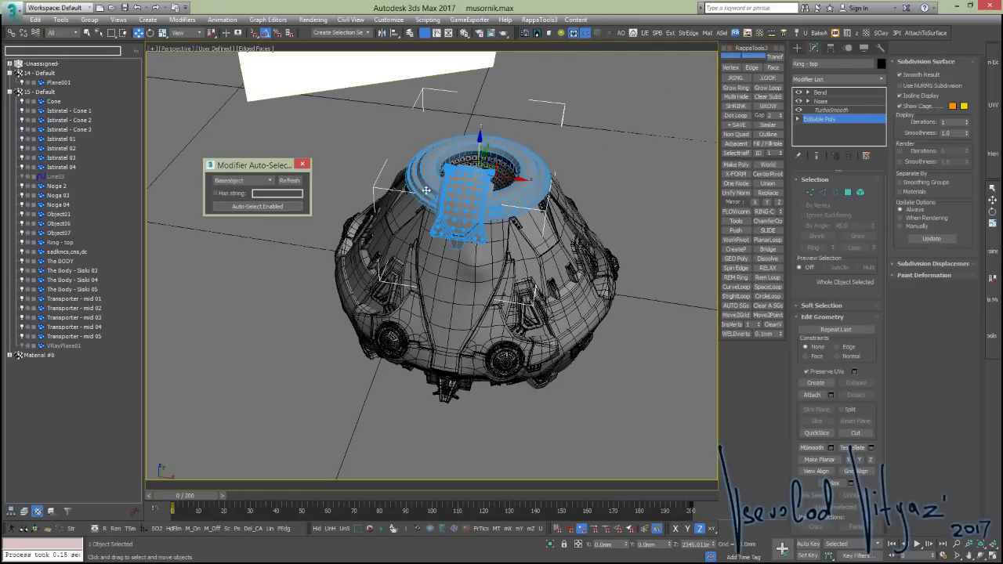
middle_click_drag(590, 227, 584, 257, "alt")
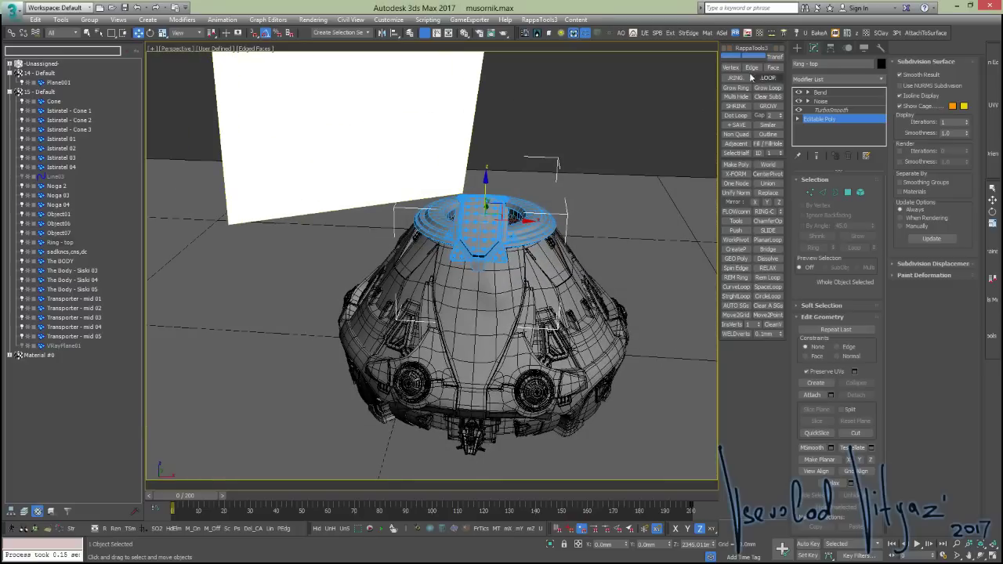
left_click(538, 116)
Orbit, pan and zoom around the pod to look into the top ring from the side
mouse_move(538, 116)
middle_mouse_down("alt")
mouse_move(566, 266)
mouse_move(554, 264)
middle_mouse_up("alt")
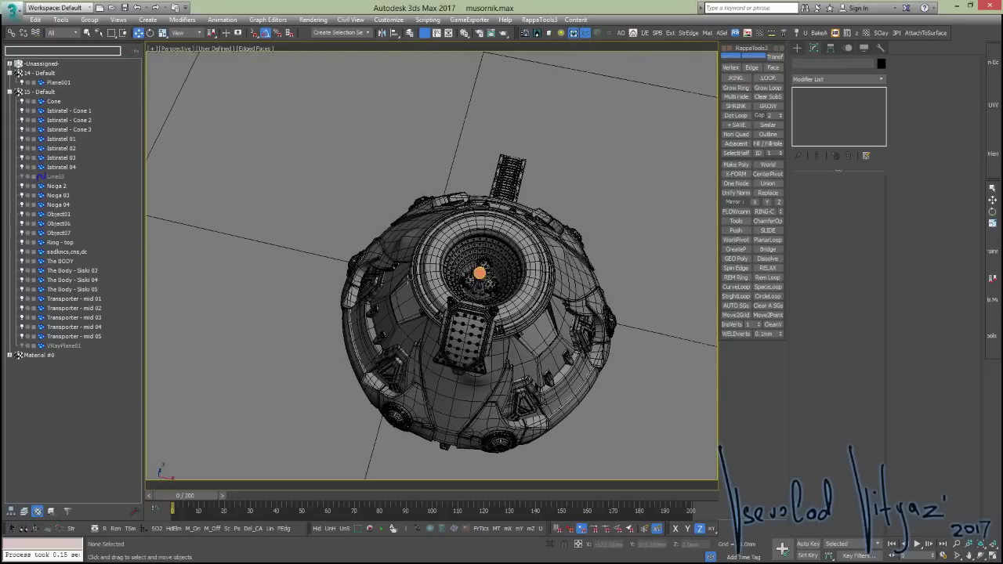
mouse_move(480, 273)
middle_mouse_down()
mouse_move(449, 257)
mouse_move(475, 246)
middle_mouse_up()
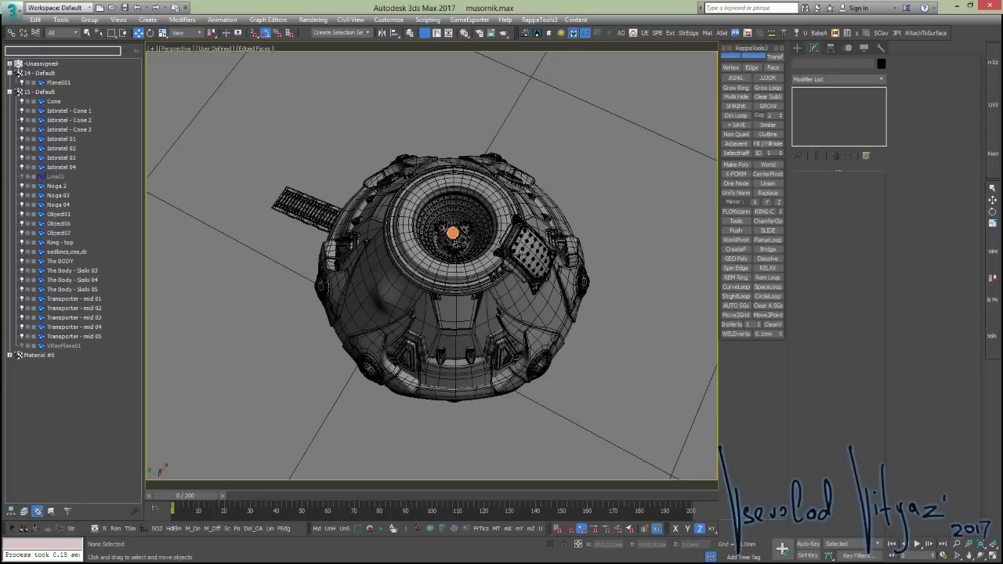
scroll(476, 246, "up", 2)
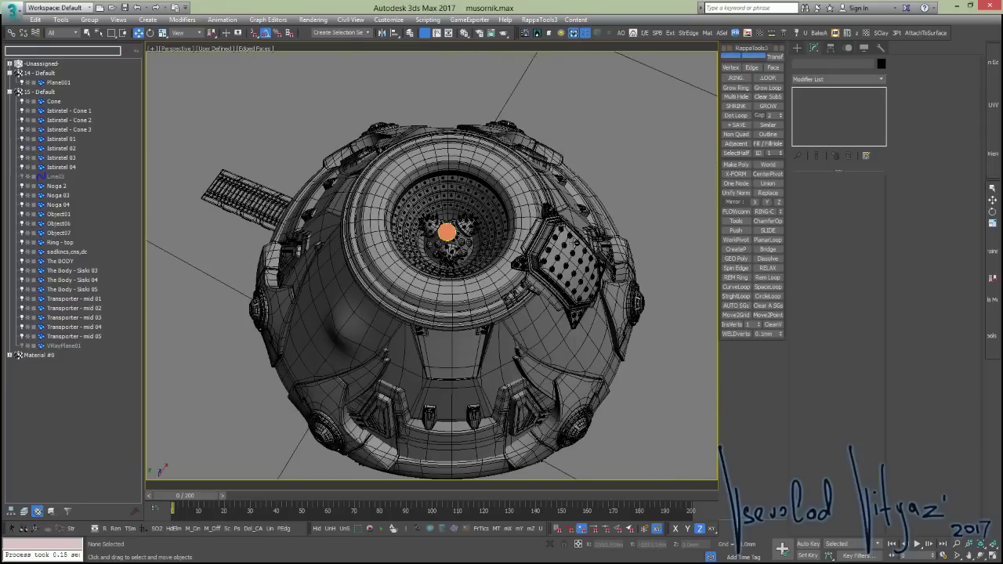
middle_click_drag(575, 244, 454, 248, "alt")
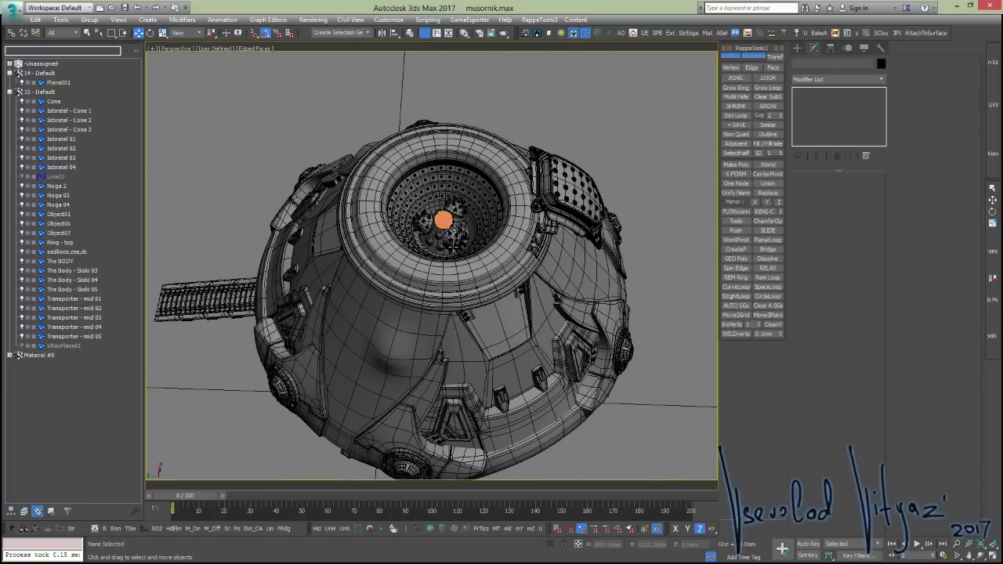
scroll(453, 247, "up", 3)
middle_click_drag(425, 282, 389, 334, "alt")
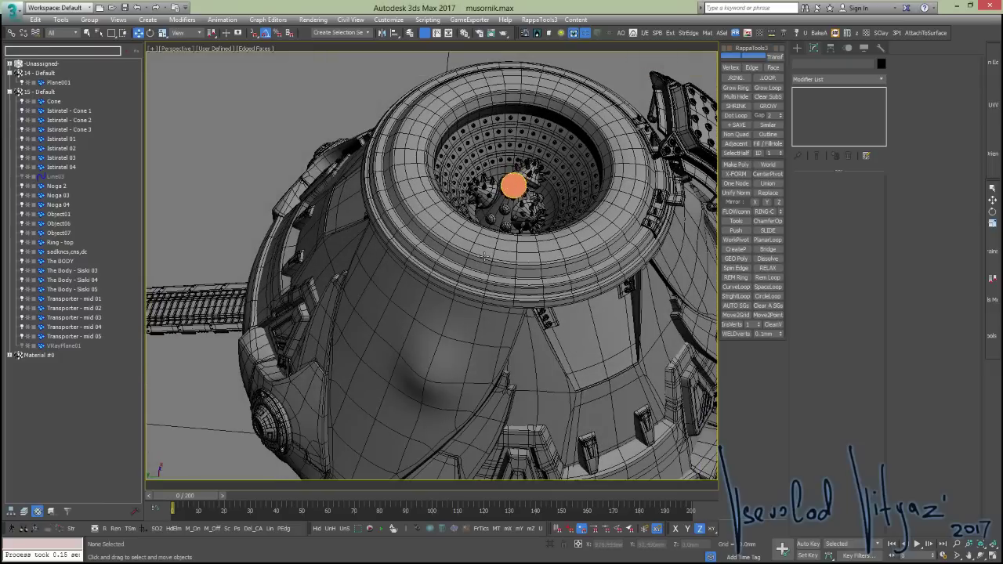
middle_click_drag(487, 256, 382, 223, "alt")
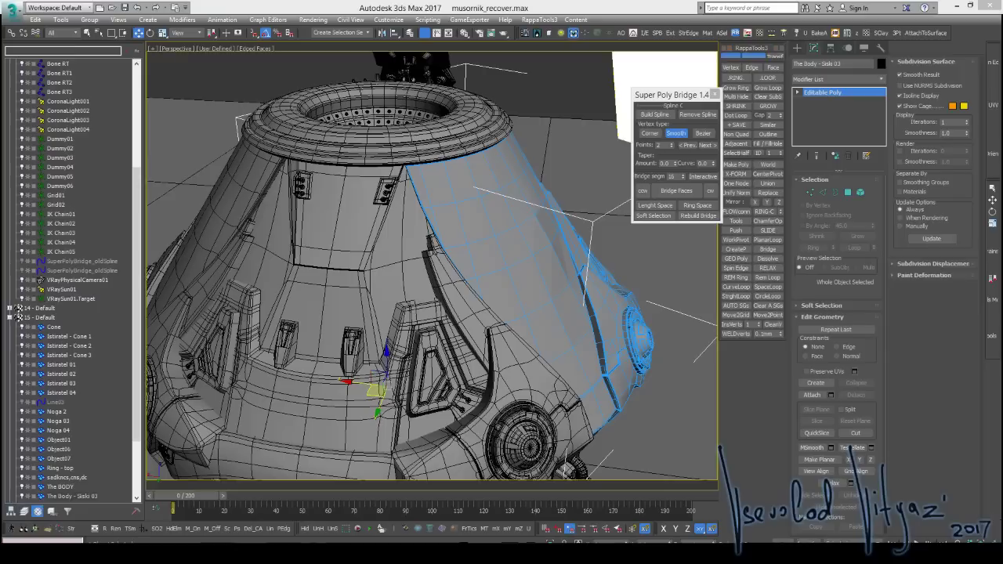
Close Super Poly Bridge, zoom in on the selected body panel, then switch to Chrome
left_click(714, 95)
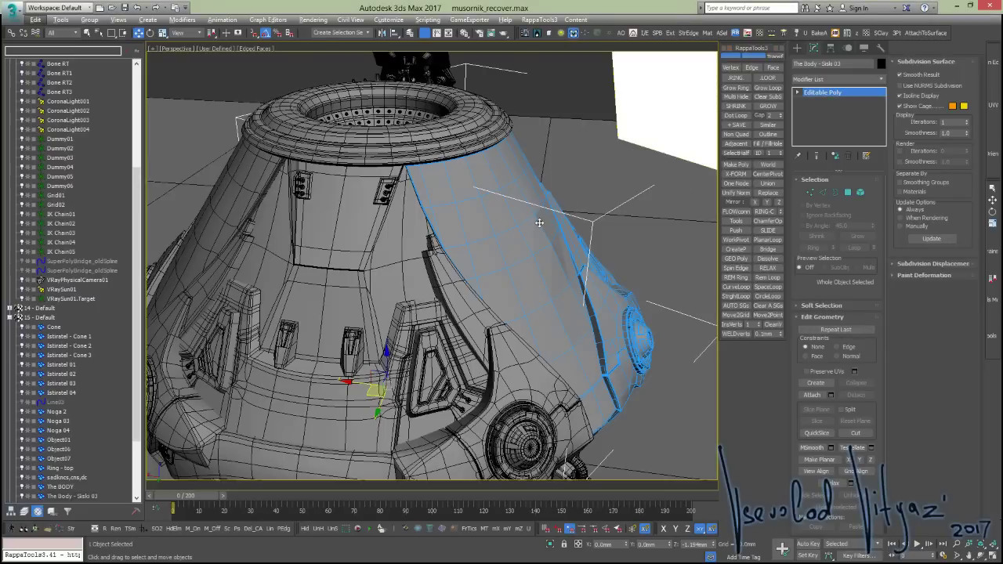
mouse_move(539, 223)
middle_mouse_down("alt")
mouse_move(597, 275)
mouse_move(503, 224)
mouse_move(496, 256)
middle_mouse_up("alt")
scroll(496, 256, "up", 5)
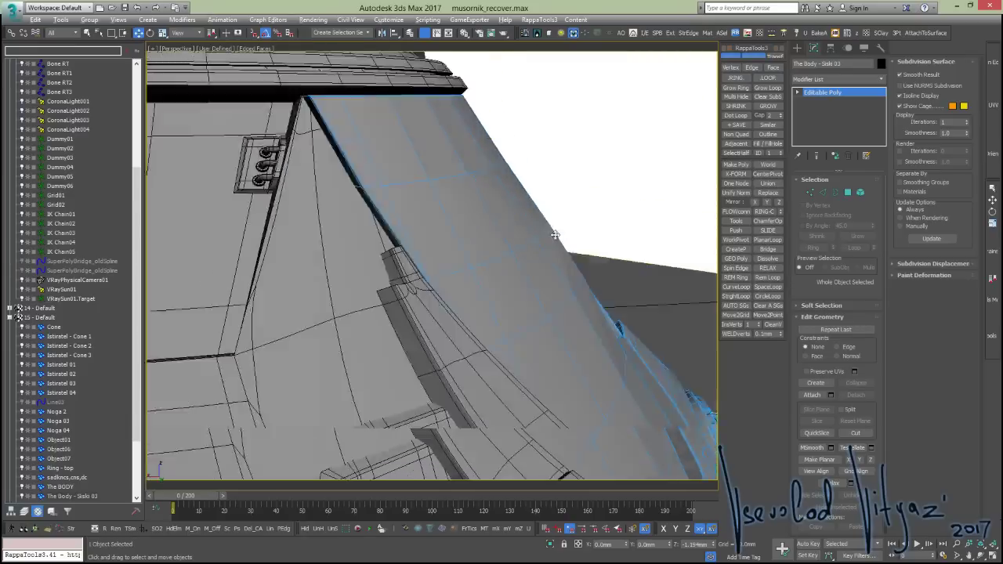
scroll(552, 227, "up", 2)
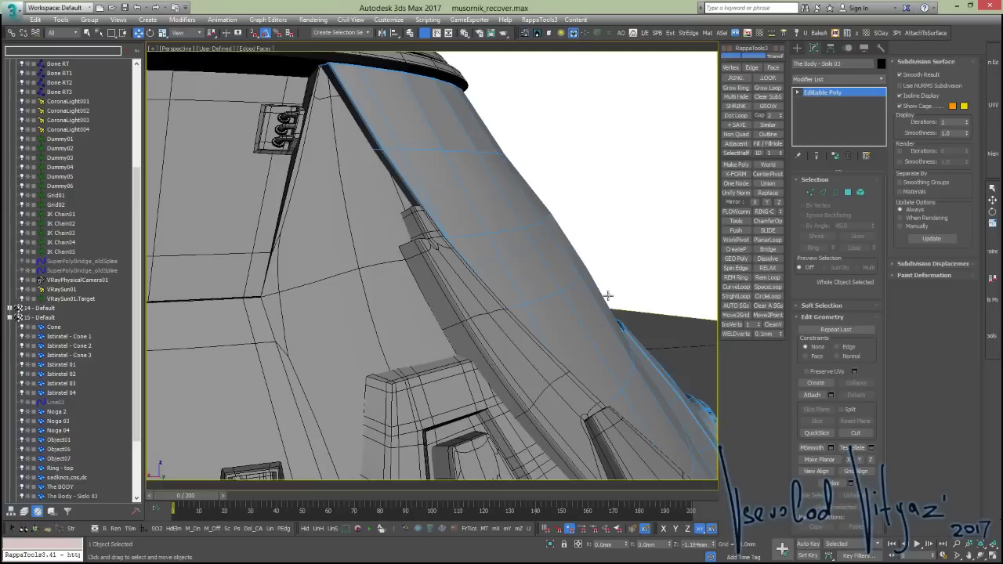
middle_click_drag(568, 275, 573, 252, "alt")
scroll(573, 252, "down", 5)
scroll(587, 256, "up", 5)
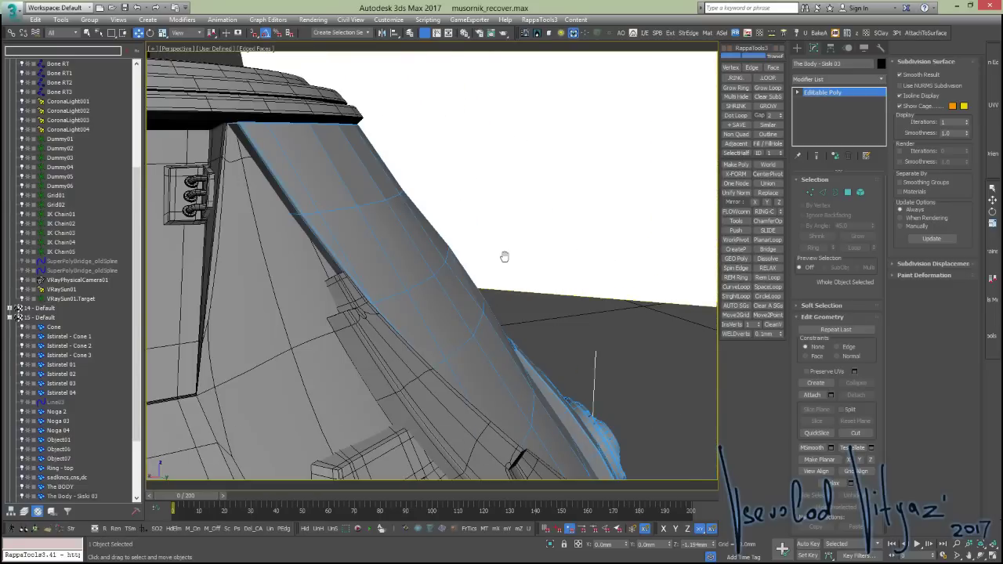
mouse_move(506, 253)
middle_mouse_down("alt")
mouse_move(520, 264)
mouse_move(477, 239)
mouse_move(479, 220)
middle_mouse_up("alt")
scroll(519, 264, "up", 3)
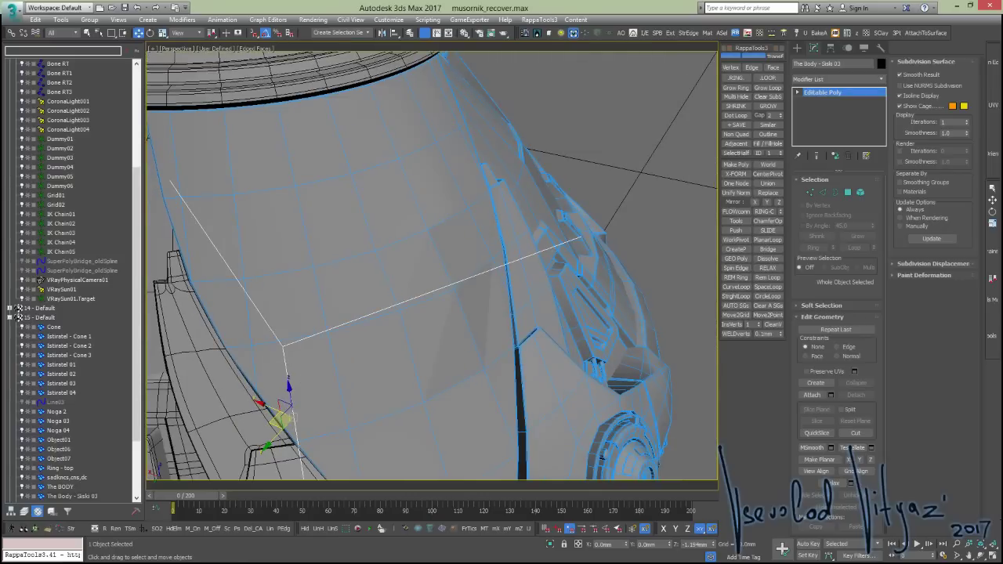
key("alt+Tab")
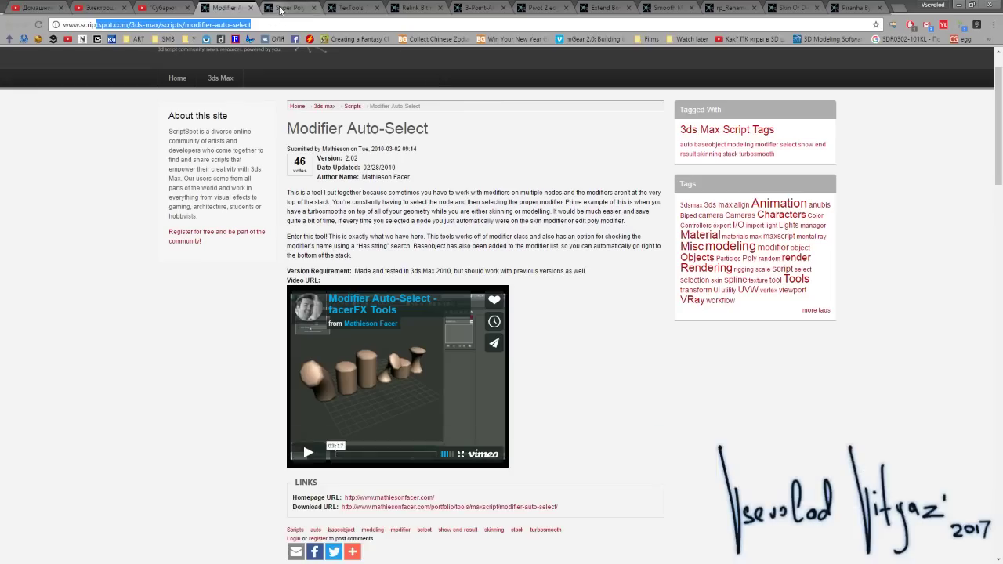
Close the Modifier Auto-Select tab and scroll through ScriptSpot's Super Poly Bridge page
middle_click(226, 13)
scroll(392, 147, "up", 5)
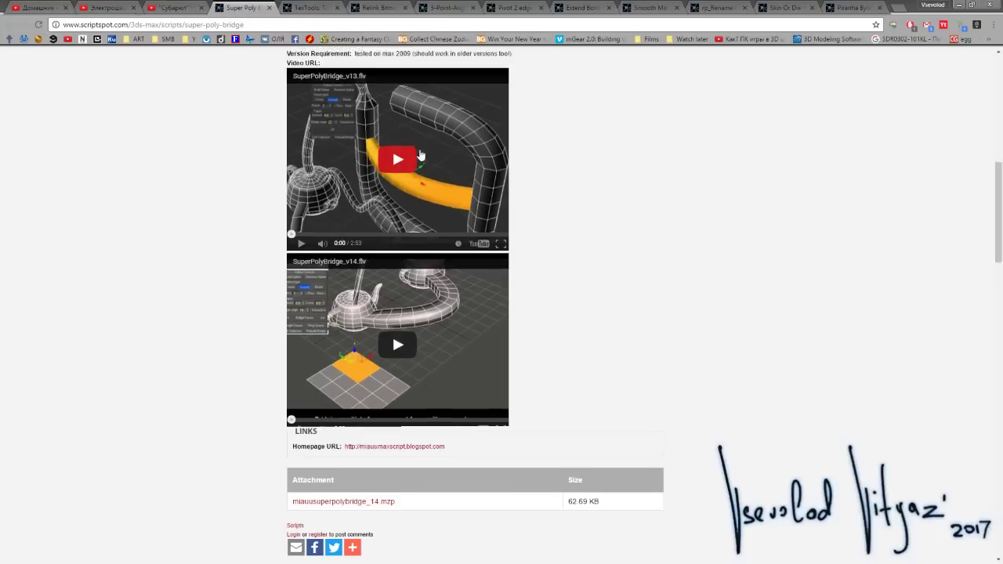
scroll(416, 152, "up", 3)
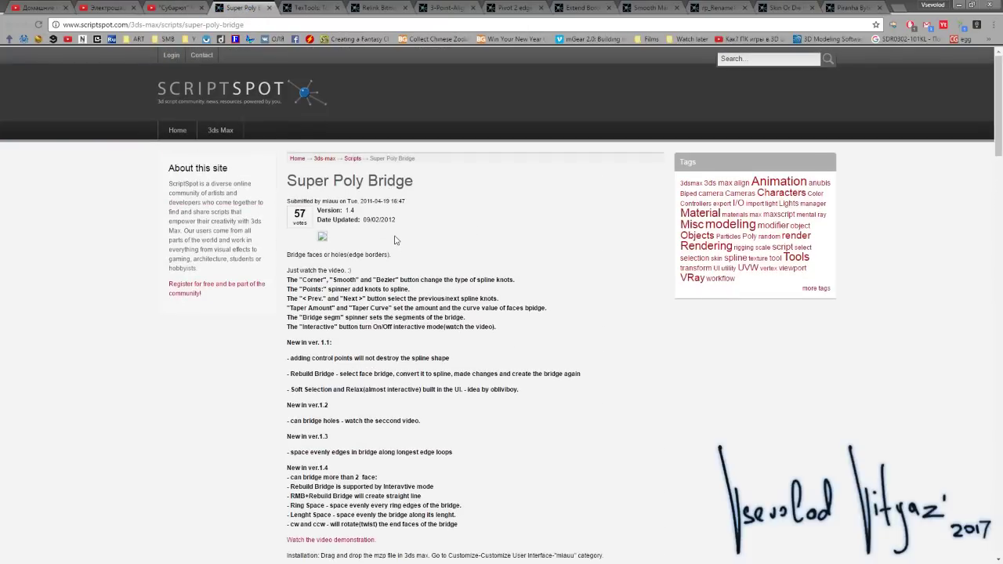
scroll(392, 488, "down", 3)
scroll(392, 464, "down", 3)
scroll(461, 352, "down", 2)
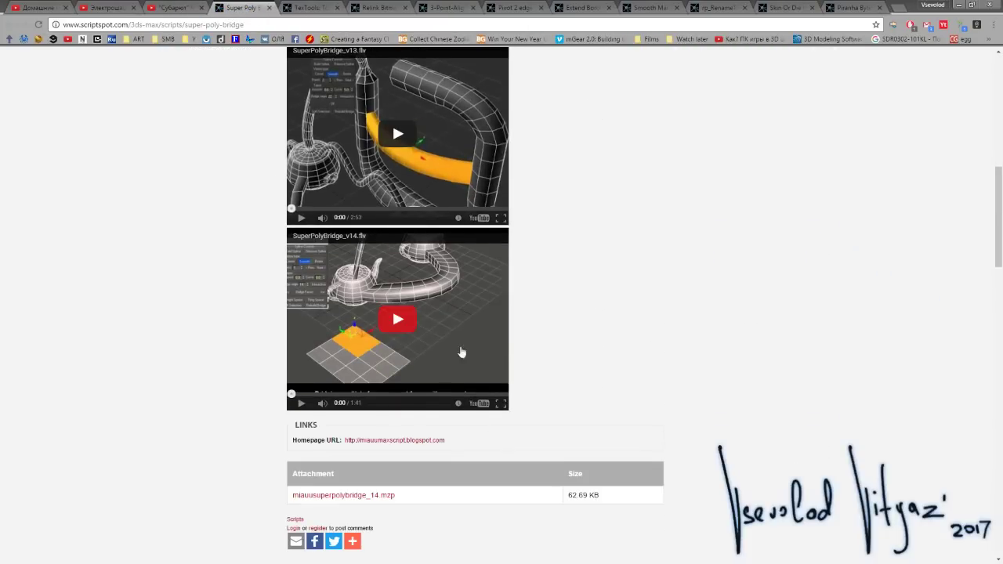
Back in 3ds Max, select two faces on the slanted panel and dismiss the Straighten Edge warning
left_click(959, 5)
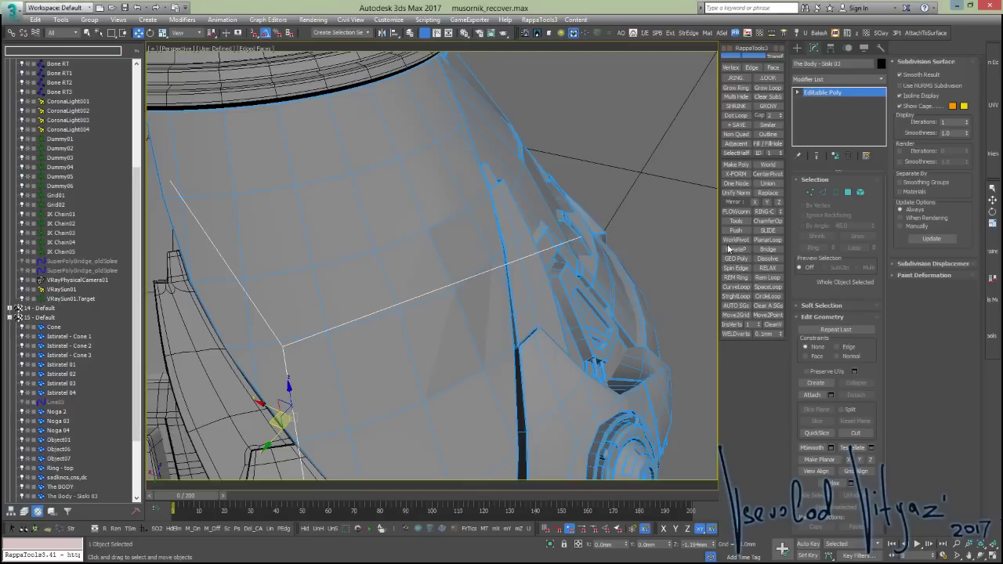
mouse_move(468, 208)
middle_mouse_down("alt")
mouse_move(475, 186)
mouse_move(479, 202)
mouse_move(610, 249)
middle_mouse_up("alt")
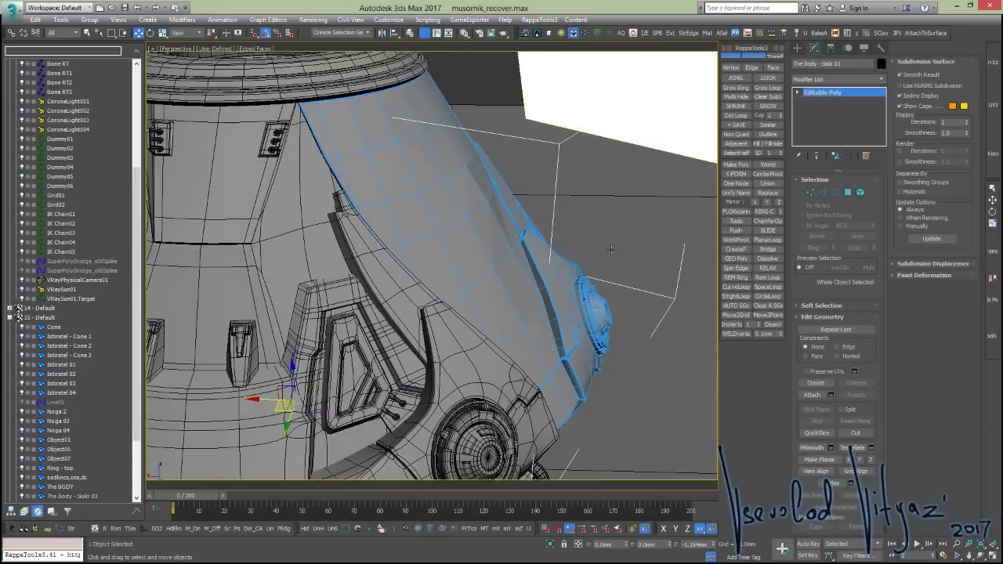
left_click(847, 192)
left_click(400, 118)
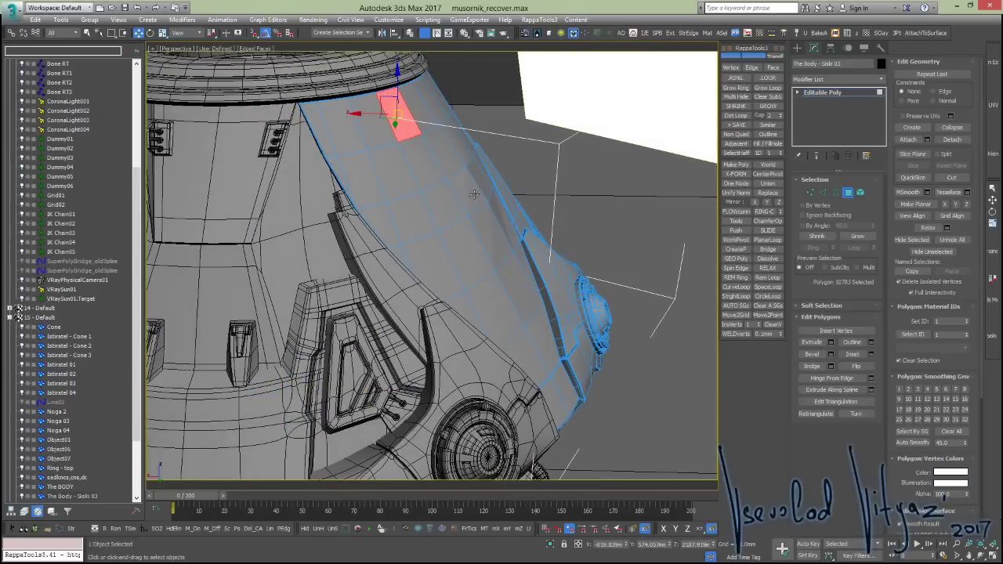
left_click(498, 243, "ctrl")
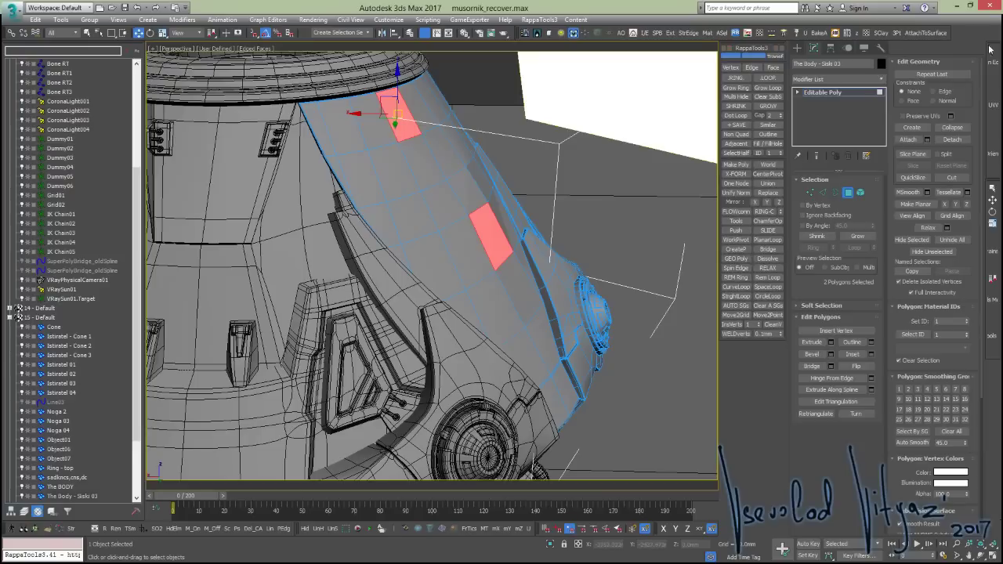
left_click(688, 33)
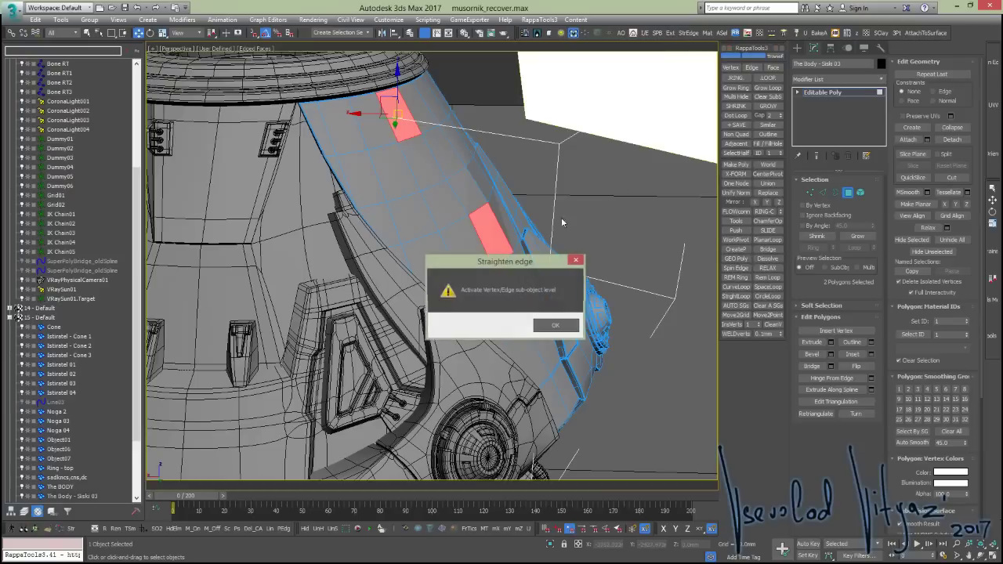
left_click(576, 260)
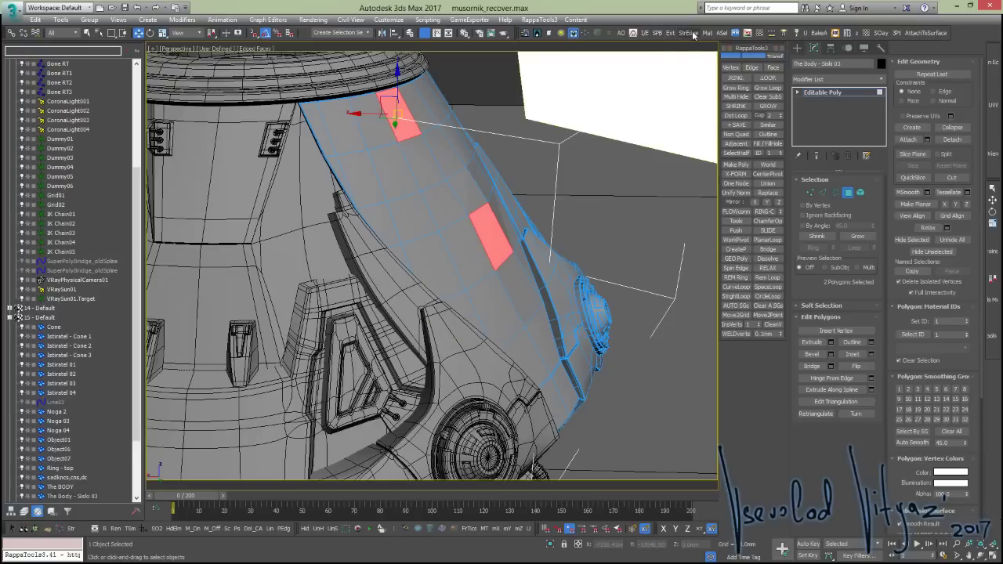
Open Super Poly Bridge and build a bridge spline between the two selected faces
left_click(655, 34)
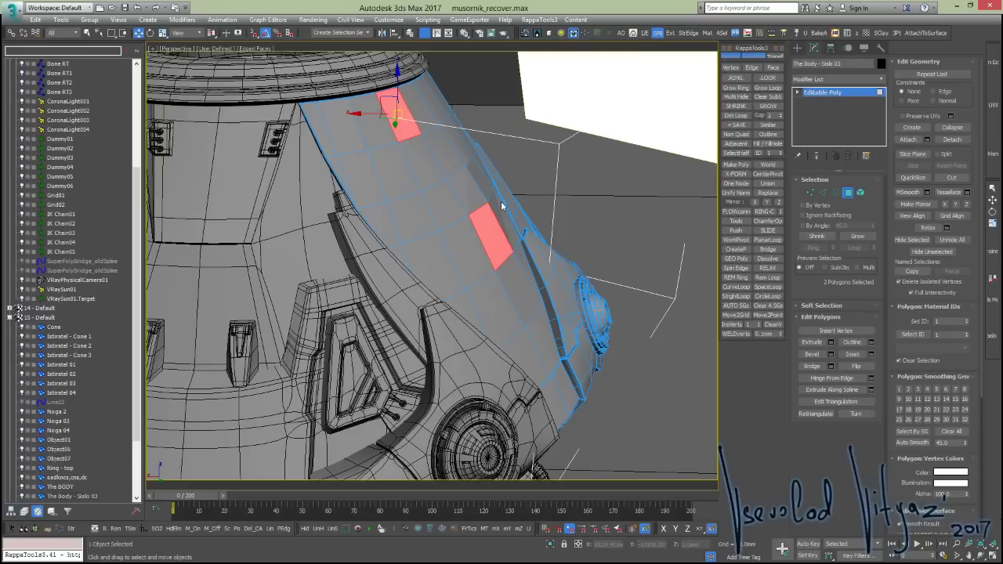
left_click_drag(779, 127, 718, 112)
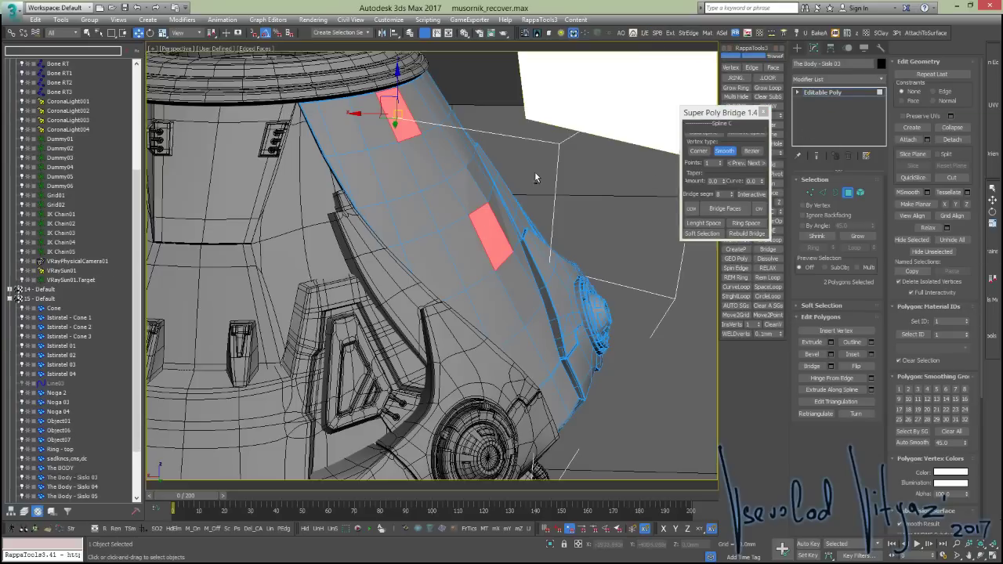
middle_click_drag(697, 183, 711, 162, "alt")
left_click(703, 132)
mouse_move(567, 184)
middle_mouse_down("alt")
mouse_move(455, 204)
mouse_move(622, 208)
middle_mouse_up("alt")
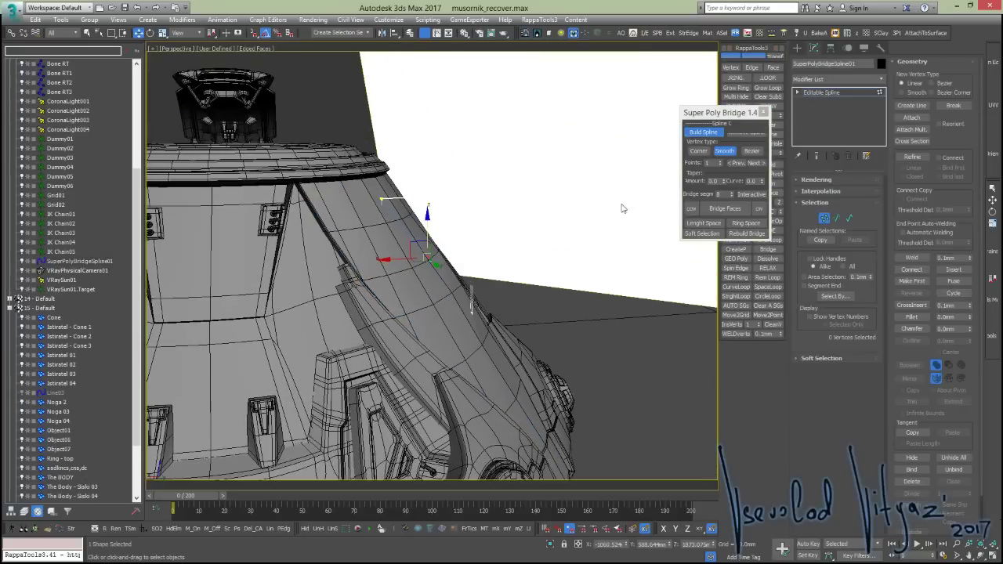
left_click(720, 162)
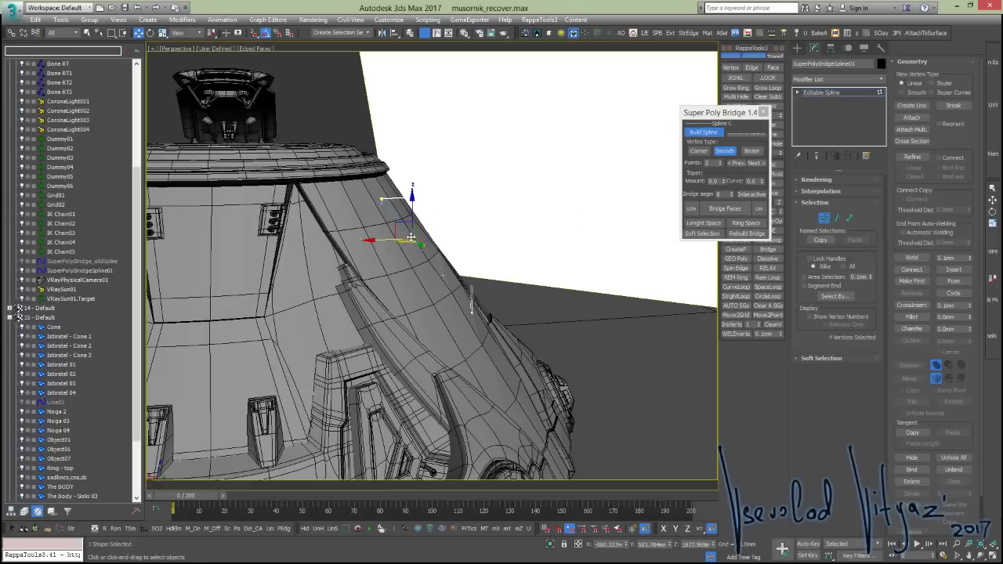
Reshape the bridge spline by moving its knots into an arc over the body
left_click(449, 187)
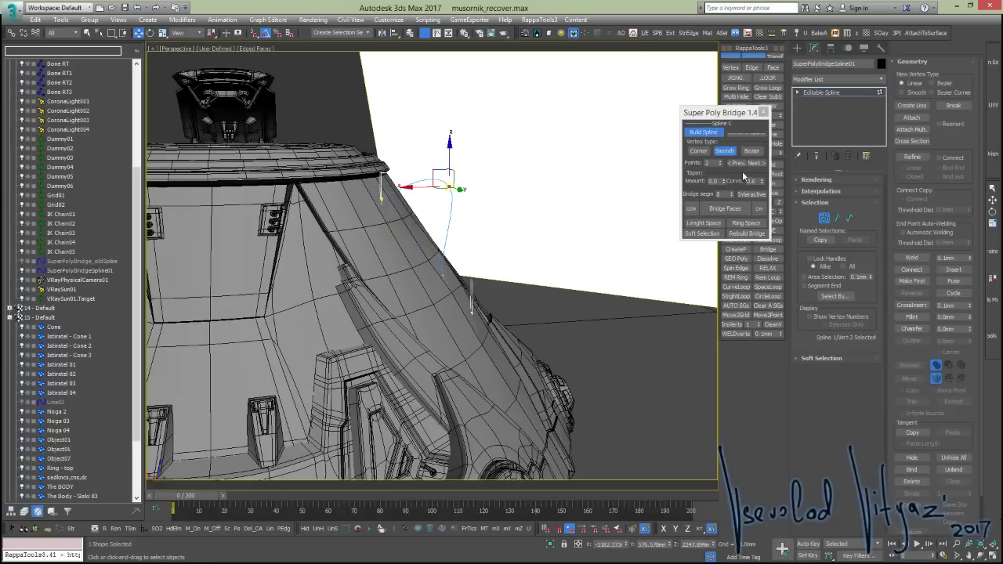
left_click(758, 165)
left_click_drag(441, 277, 545, 224)
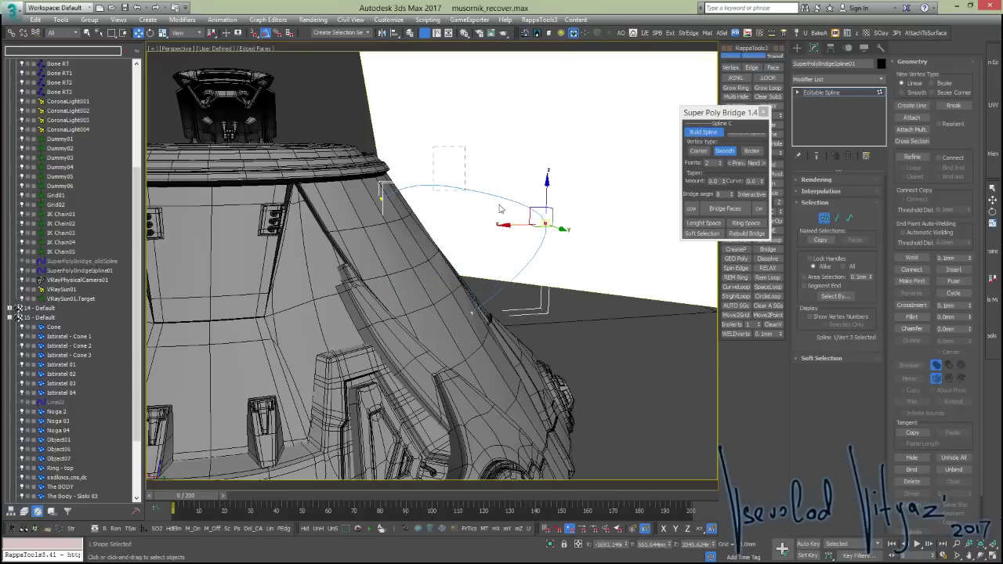
left_click(446, 184)
left_click_drag(445, 174, 468, 117)
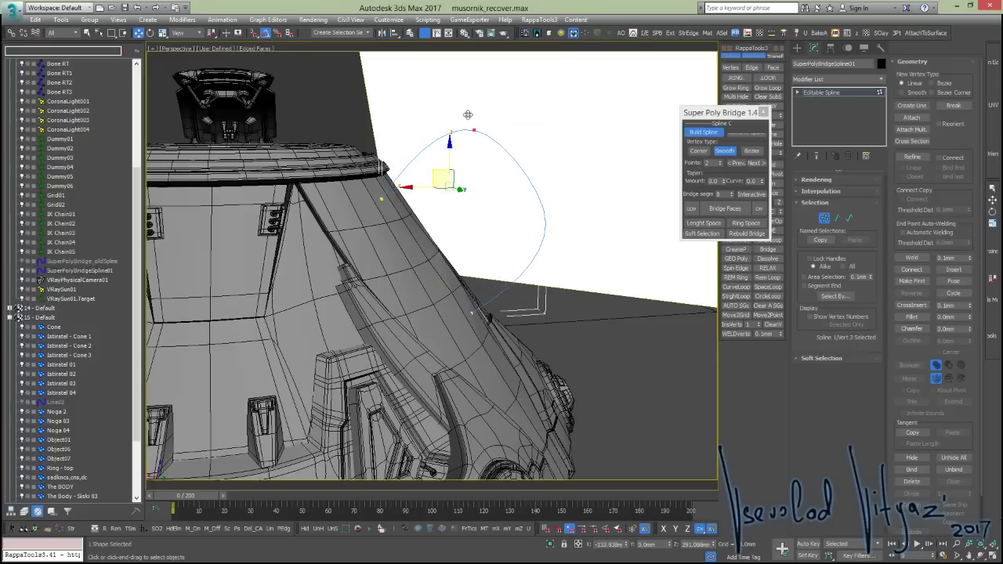
middle_click_drag(470, 212, 412, 182, "alt")
left_click_drag(431, 163, 424, 299)
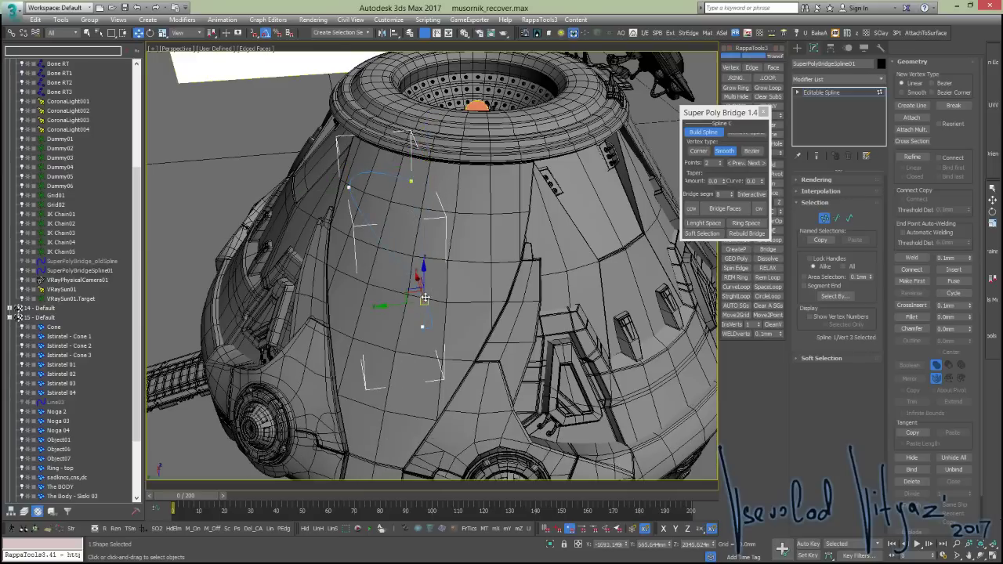
left_click_drag(423, 299, 457, 263)
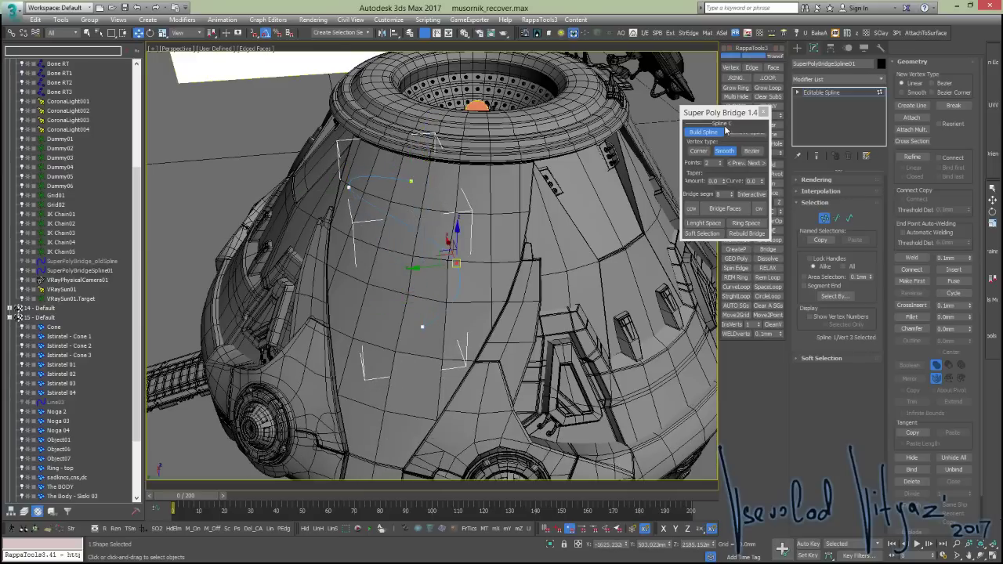
Build the bridge tube, set Smooth, then close the tool and delete the leftover spline
left_click(707, 213)
mouse_move(457, 242)
middle_mouse_down("alt")
mouse_move(449, 216)
mouse_move(478, 227)
mouse_move(398, 260)
mouse_move(425, 153)
mouse_move(580, 228)
middle_mouse_up("alt")
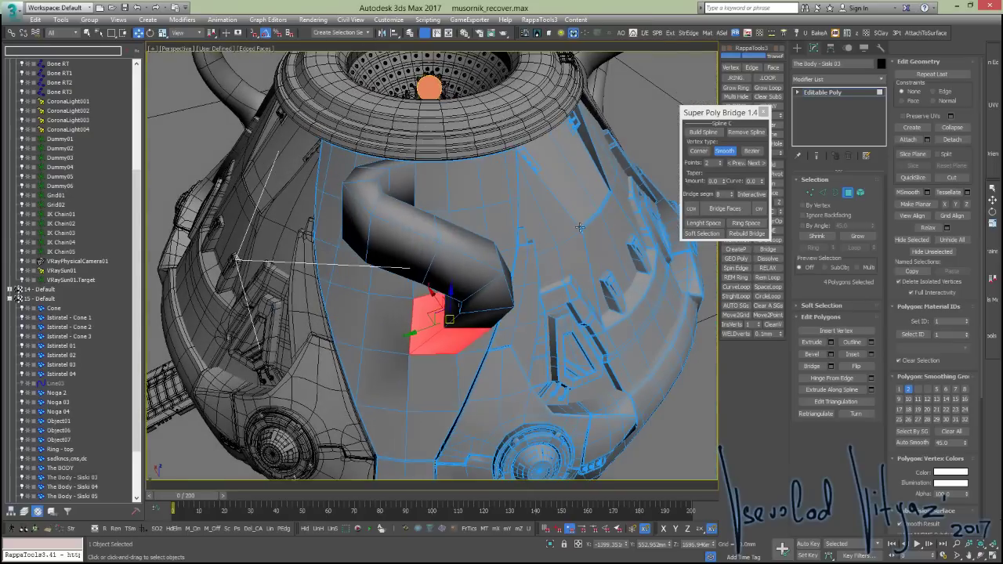
left_click(723, 152)
left_click(762, 112)
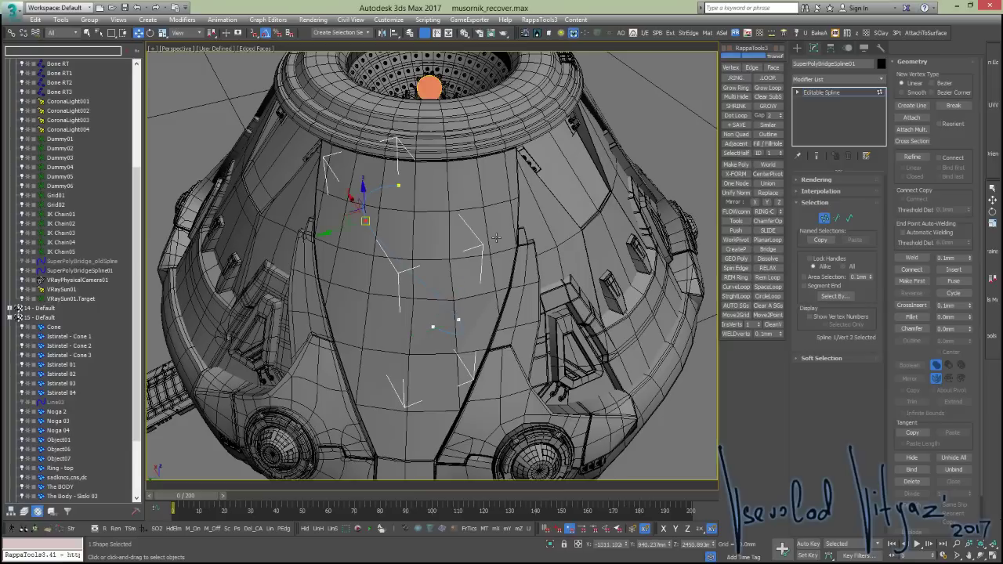
left_click(496, 237)
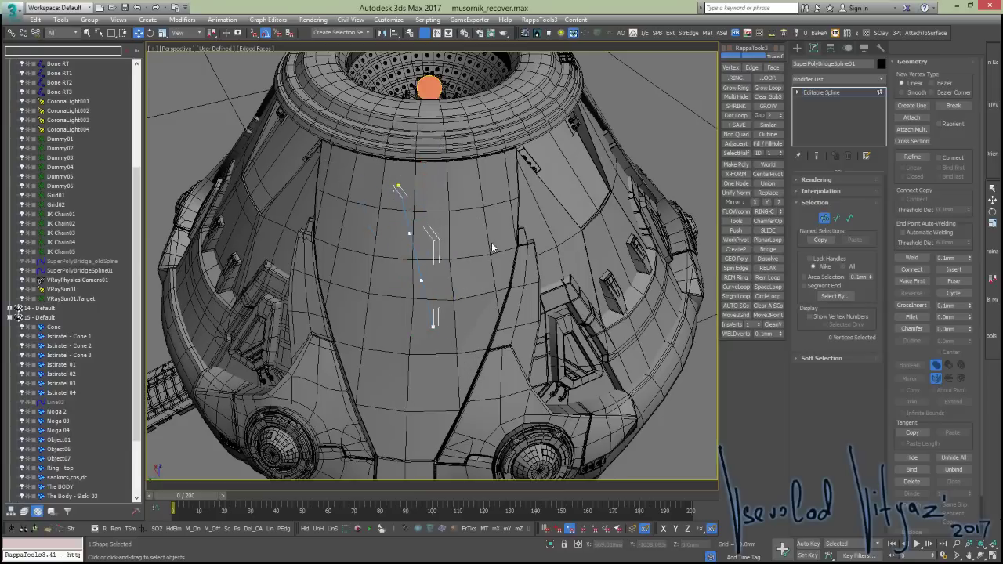
key("Delete")
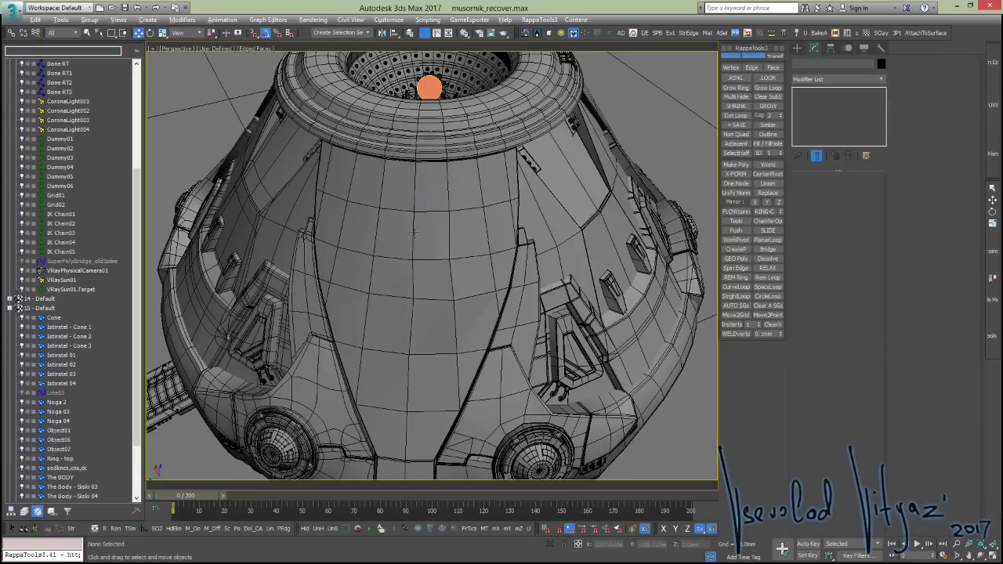
On The Body - Siski 03, create a RappaTools spline bridge with Relax off and 14 segments
middle_click_drag(414, 233, 542, 261, "alt")
left_click(471, 250)
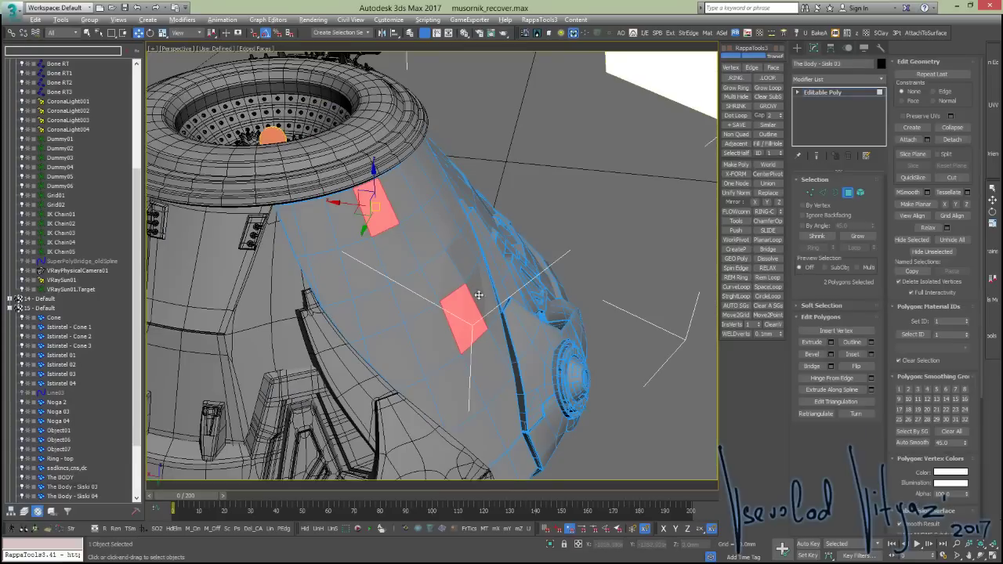
middle_click_drag(477, 295, 528, 328, "alt")
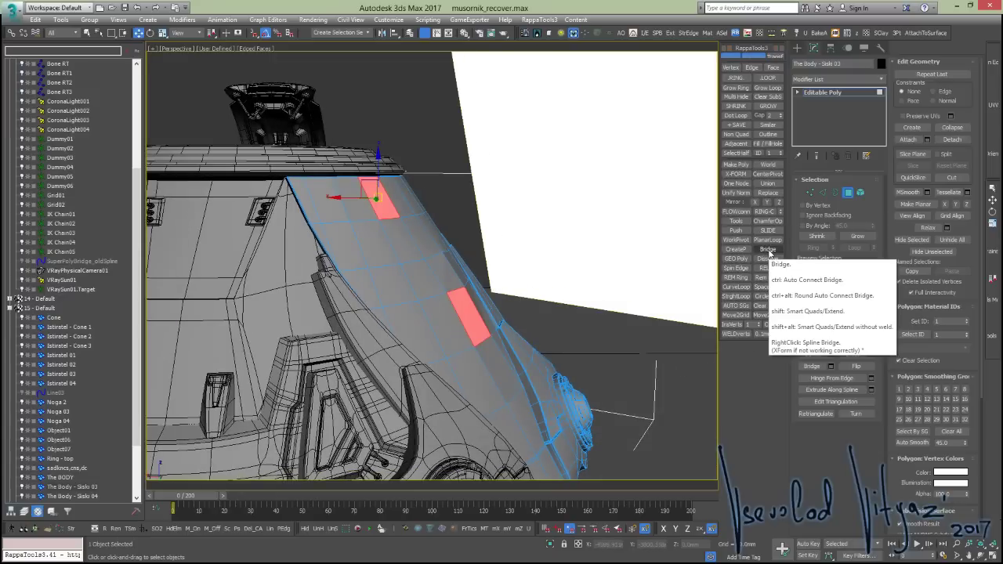
right_click(768, 249)
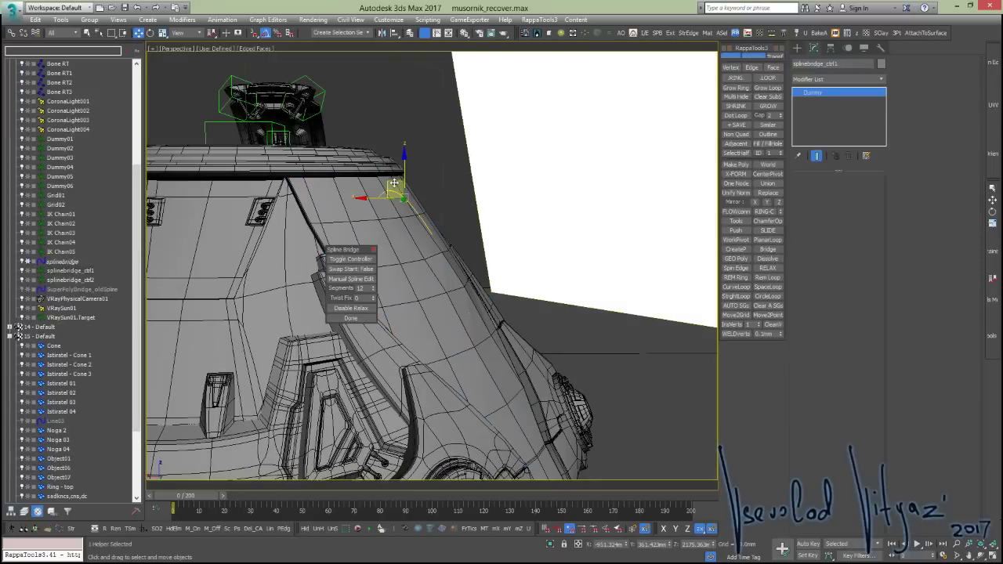
left_click_drag(394, 183, 478, 169)
middle_click_drag(520, 219, 440, 187, "alt")
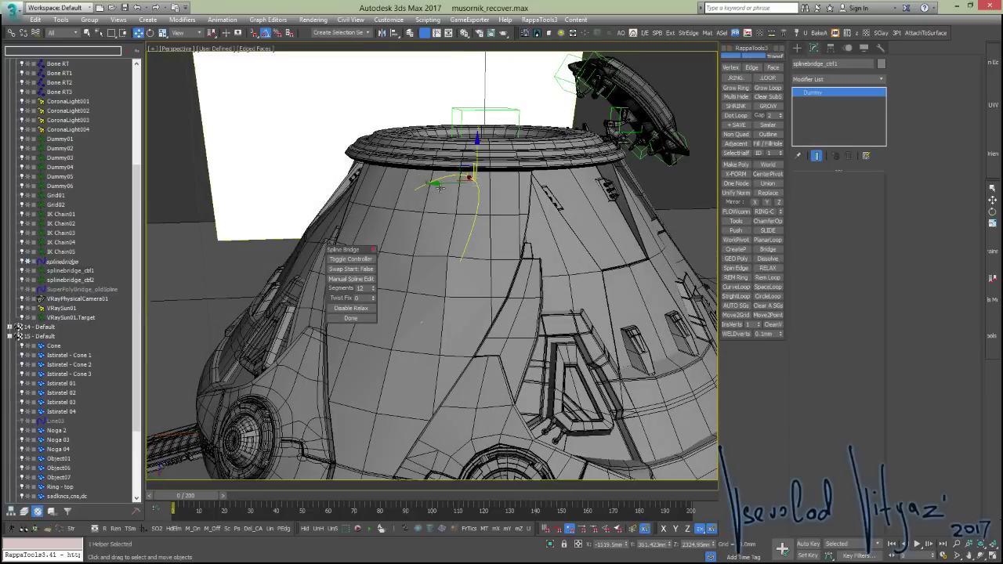
left_click_drag(441, 186, 408, 180)
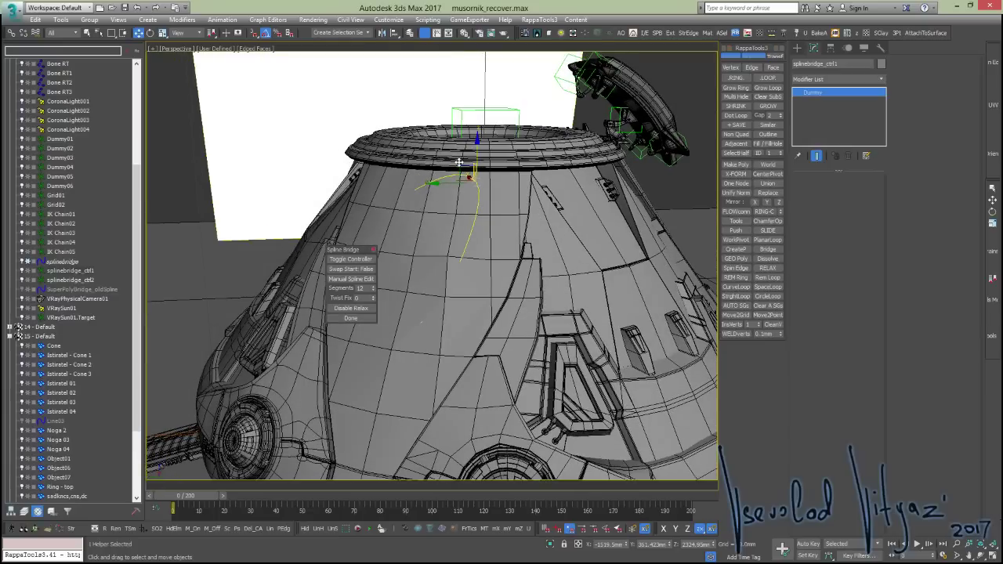
left_click(357, 309)
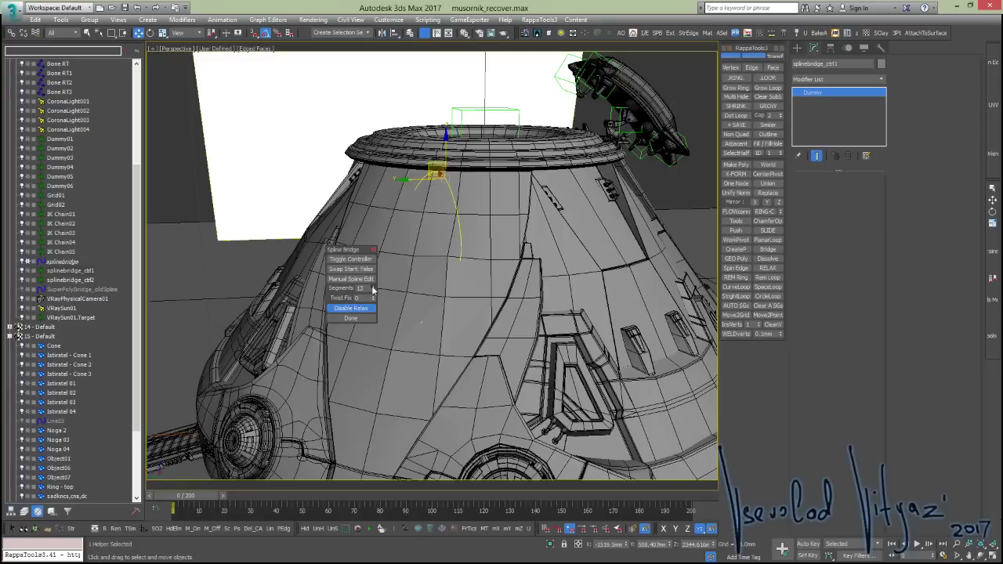
left_click(374, 286)
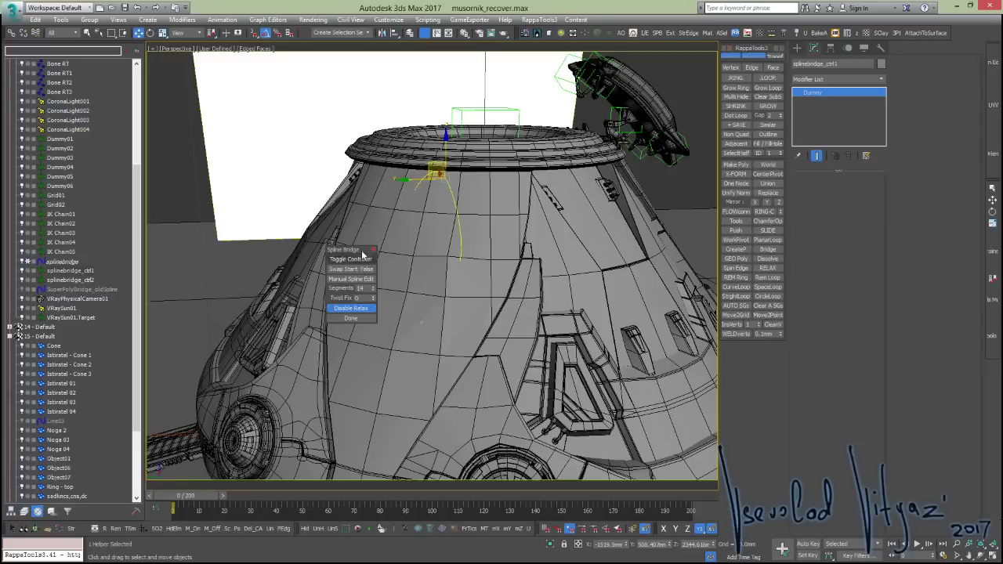
left_click(350, 318)
Delete the splinebridge_ctrl1 helper and orbit out toward the large floor plane
middle_click_drag(399, 255, 442, 258, "alt")
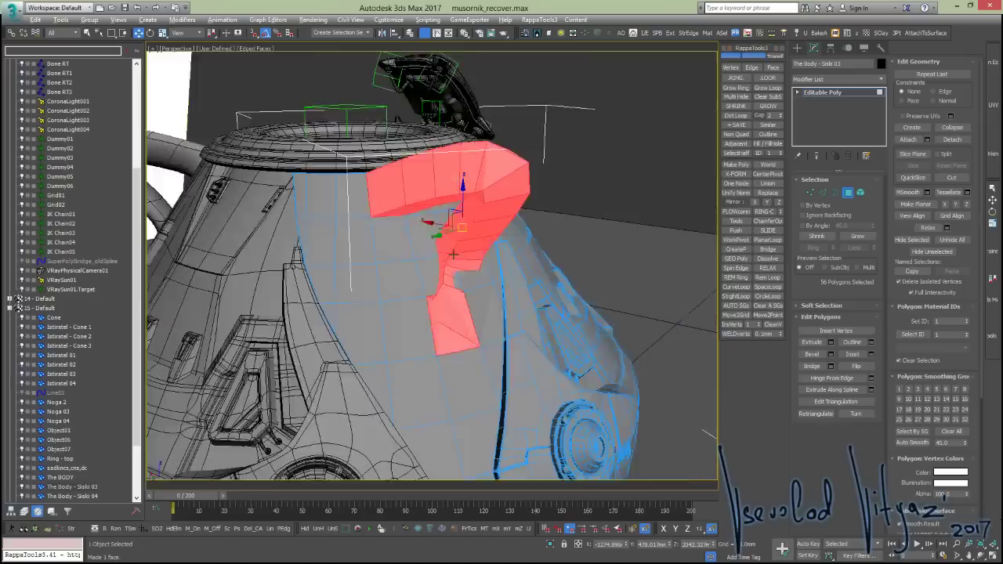
left_click(443, 258)
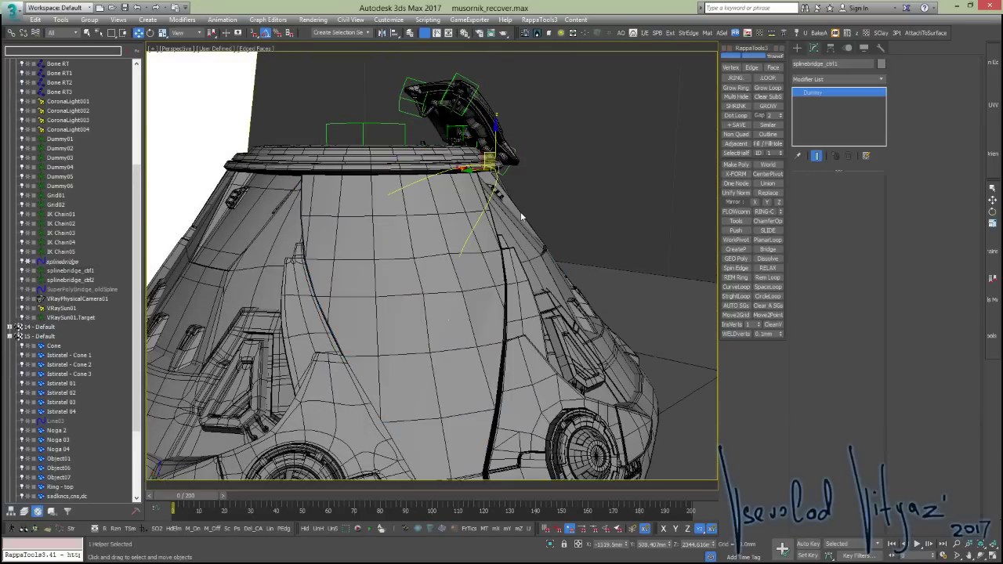
middle_click_drag(520, 212, 556, 212, "alt")
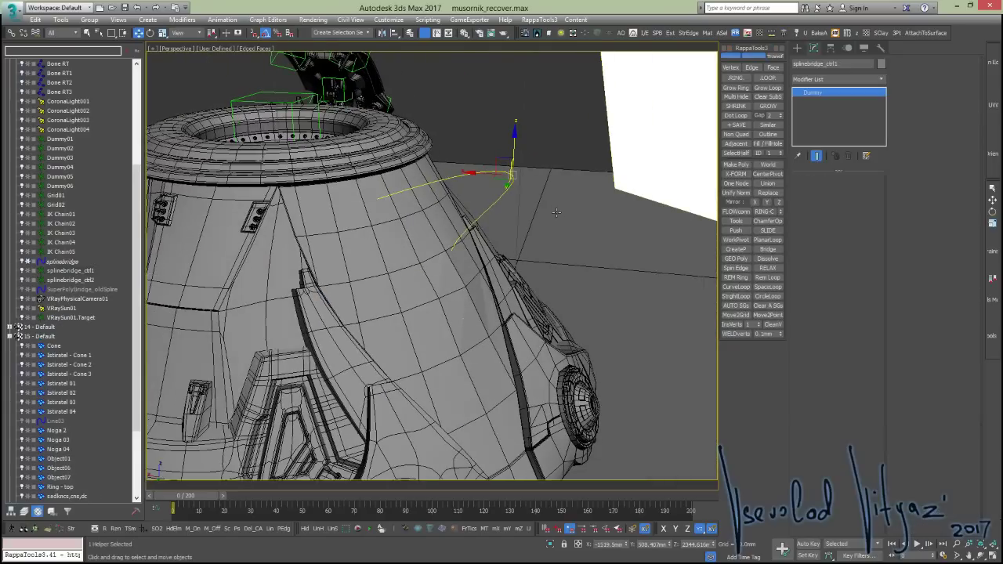
key("Delete")
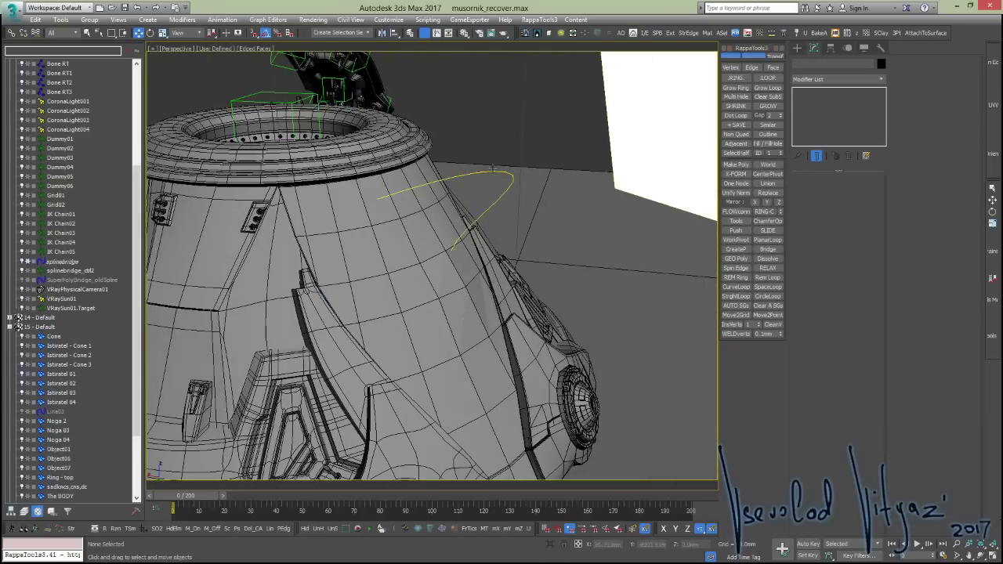
middle_click_drag(490, 166, 490, 170, "alt")
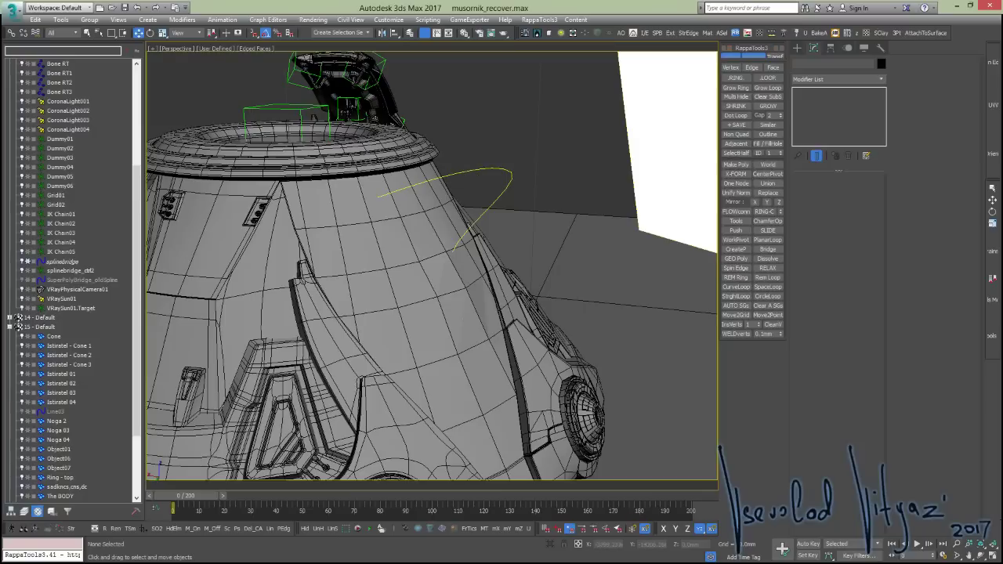
middle_click_drag(523, 181, 975, 392, "alt")
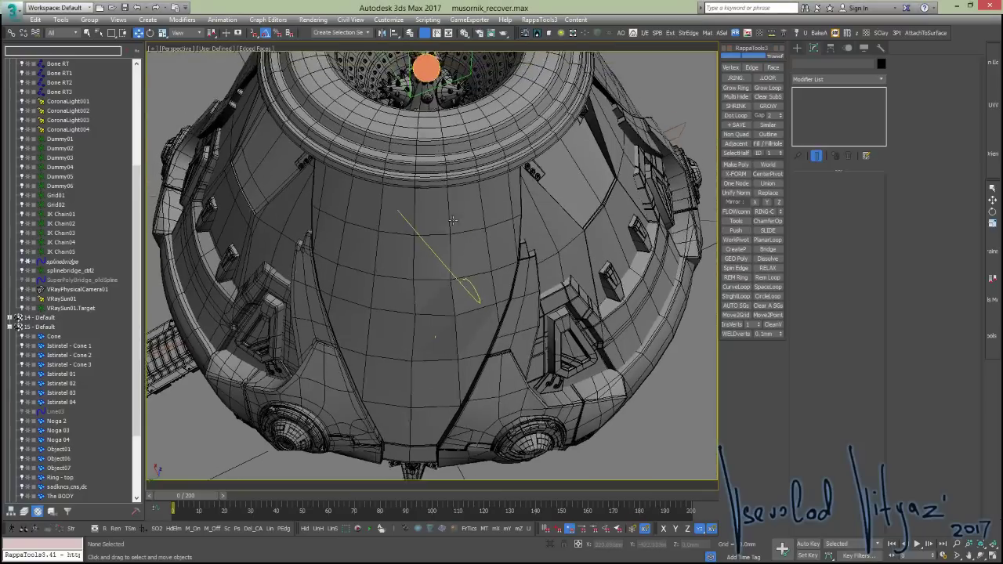
mouse_move(674, 291)
middle_mouse_down("alt")
mouse_move(439, 298)
mouse_move(500, 285)
mouse_move(760, 104)
middle_mouse_up("alt")
scroll(510, 265, "up", 5)
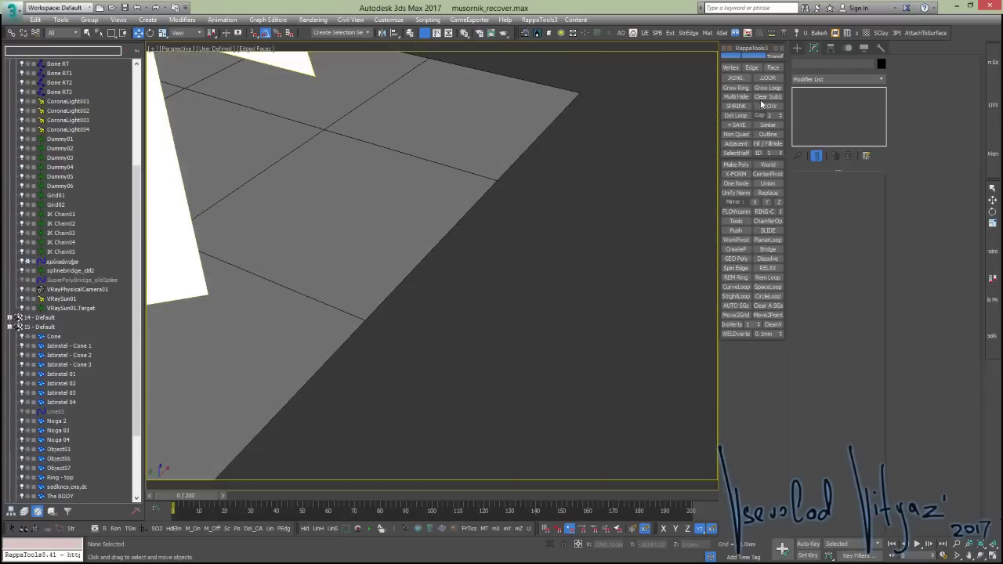
Draw a new plane on the floor beside the pod and convert it to Editable Poly
left_click(796, 49)
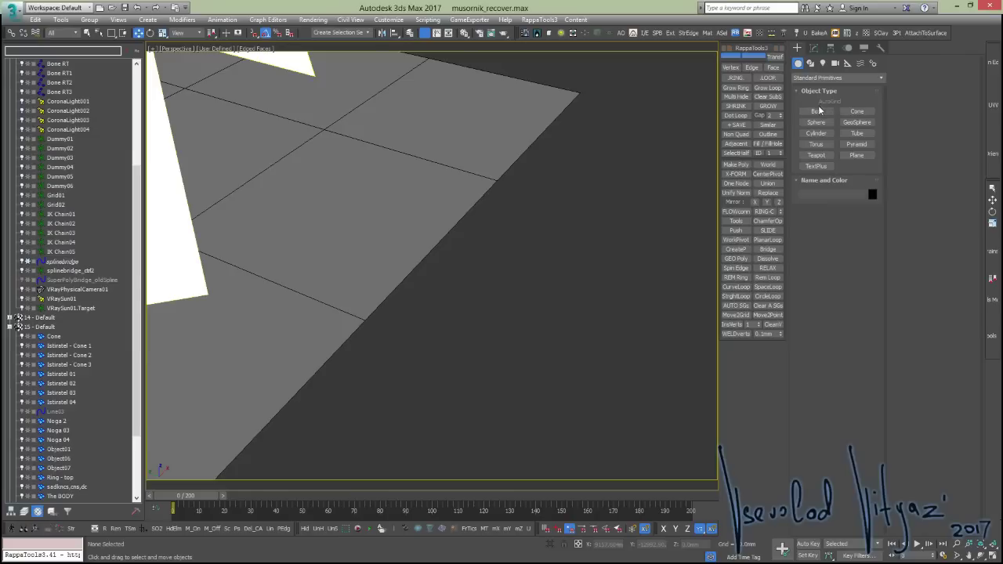
left_click(856, 156)
left_click_drag(547, 268, 633, 374)
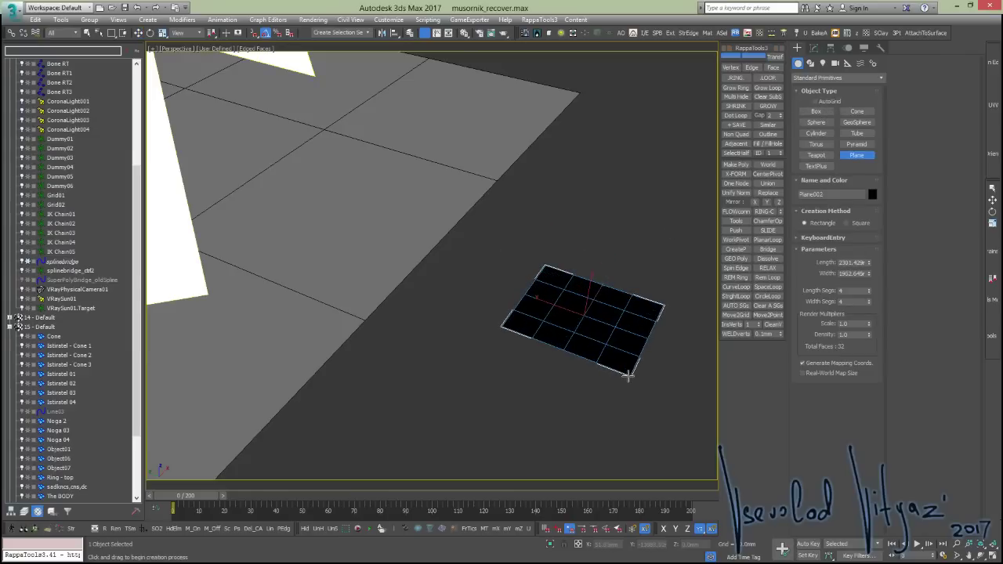
key("w")
key("ctrl+e")
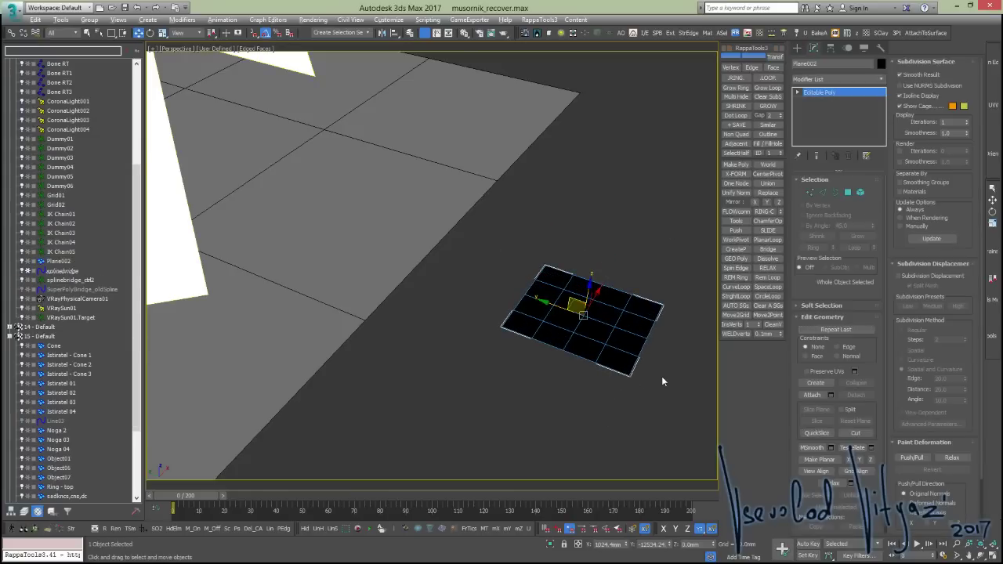
Delete four polygons from the plane to leave an irregular H-shaped patch
key("4")
left_click(552, 333)
key("Delete")
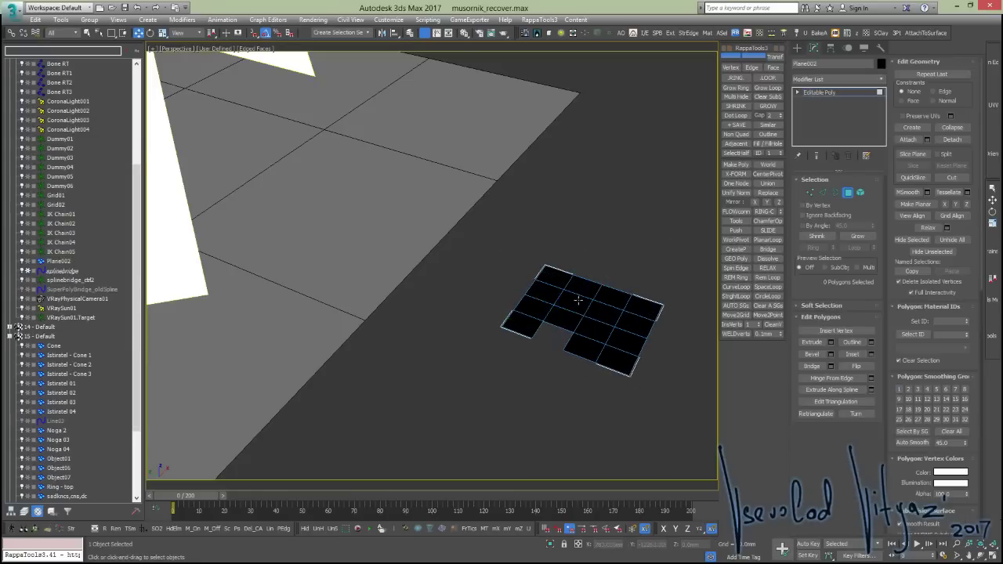
left_click(572, 301)
key("Delete")
left_click(597, 288)
key("Delete")
left_click(612, 295)
key("Delete")
scroll(619, 294, "up", 3)
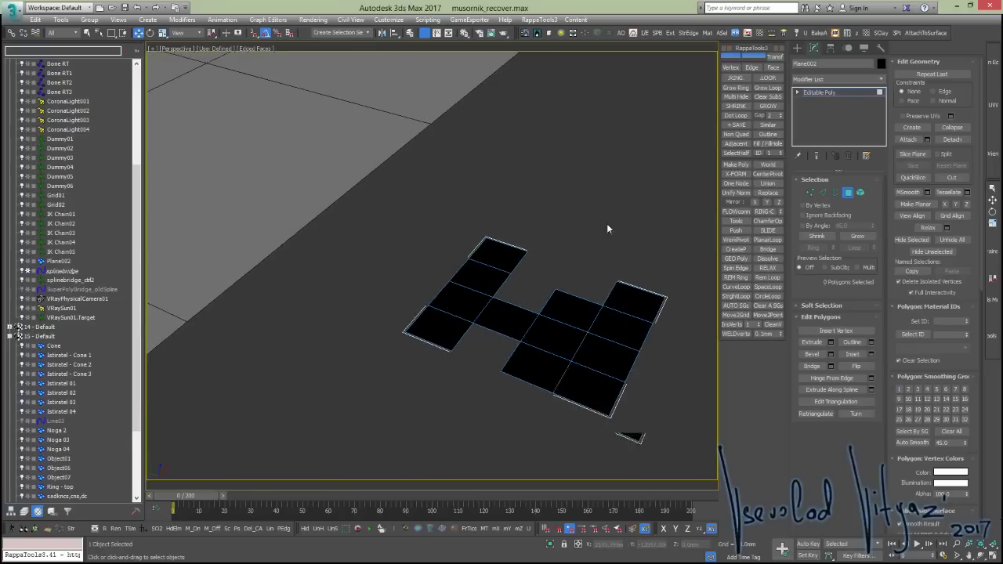
Box-select all the plane's open borders and switch to Edge mode
key("3")
left_click_drag(508, 99, 677, 380)
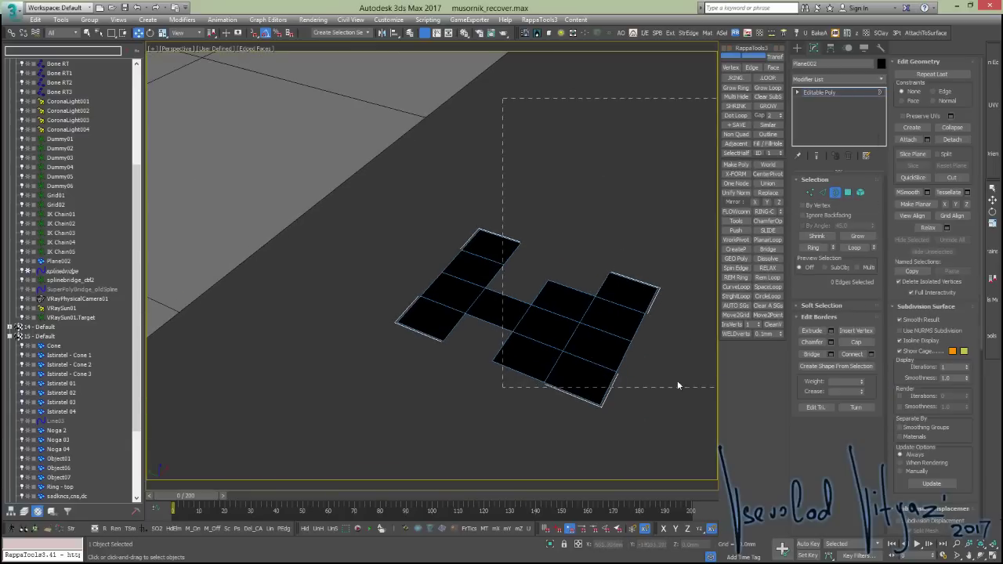
key("2")
middle_click_drag(570, 197, 586, 134)
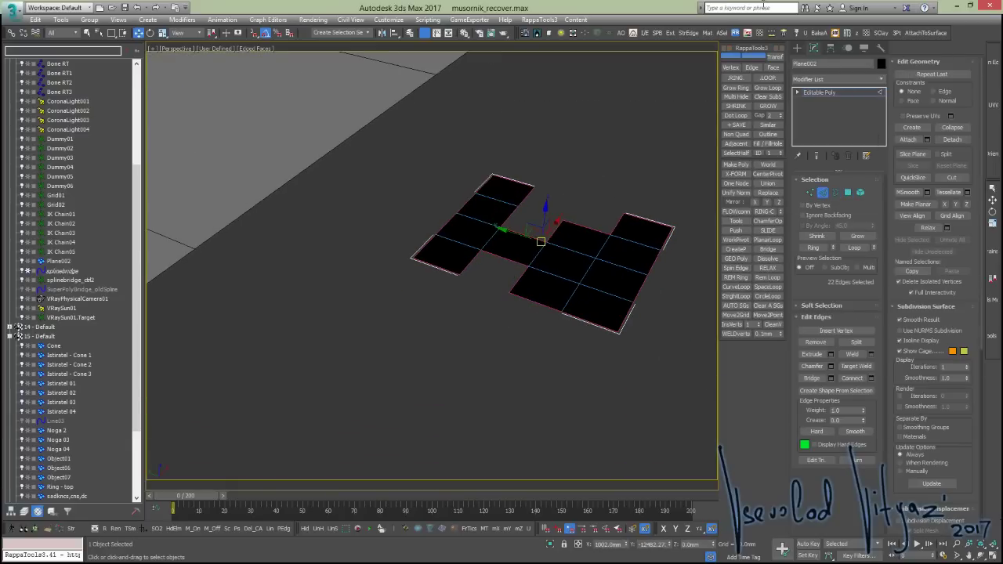
left_click(670, 33)
mouse_move(596, 196)
middle_mouse_down("alt")
mouse_move(564, 191)
mouse_move(680, 203)
middle_mouse_up("alt")
mouse_move(683, 193)
left_mouse_down()
mouse_move(641, 139)
mouse_move(642, 149)
left_mouse_up()
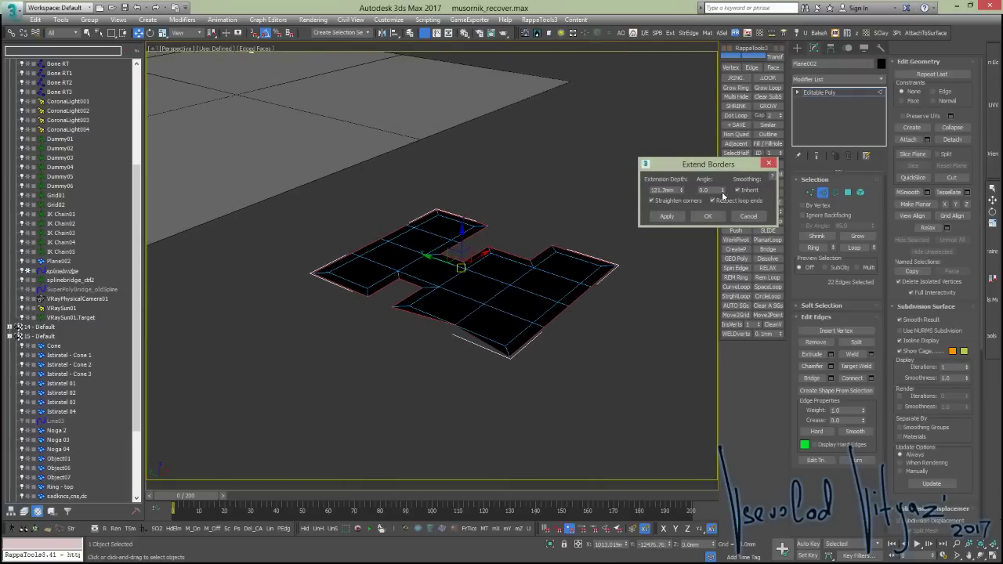
mouse_move(723, 191)
left_mouse_down()
mouse_move(756, 105)
mouse_move(867, 53)
left_mouse_up()
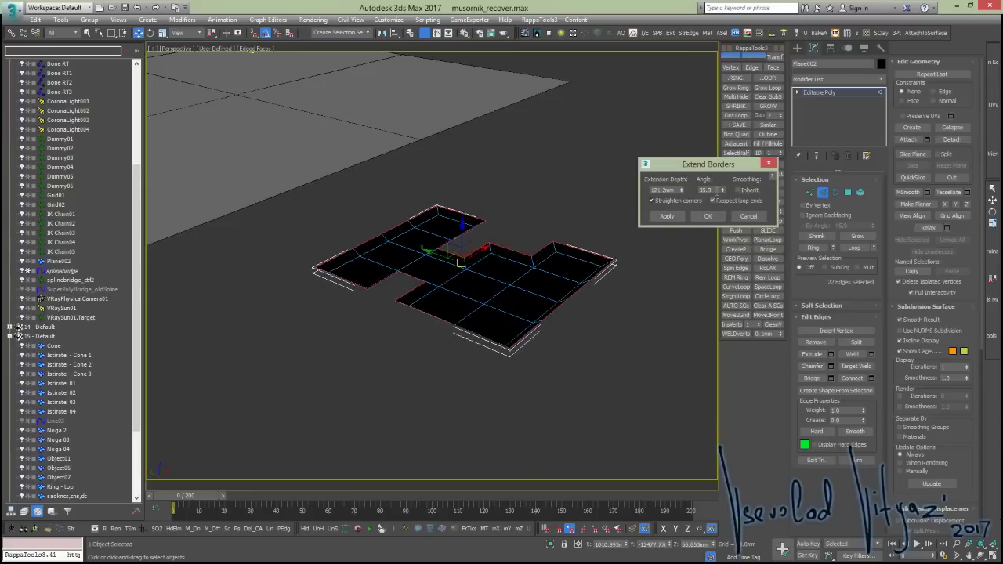
mouse_move(723, 192)
left_mouse_down()
mouse_move(748, 461)
mouse_move(654, 124)
left_mouse_up()
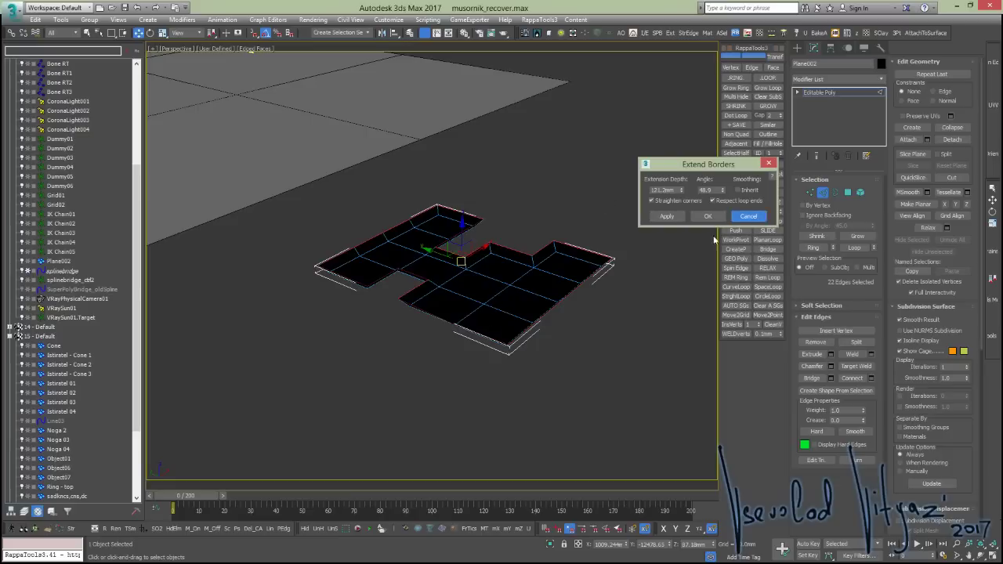
left_click(748, 217)
left_click(823, 192)
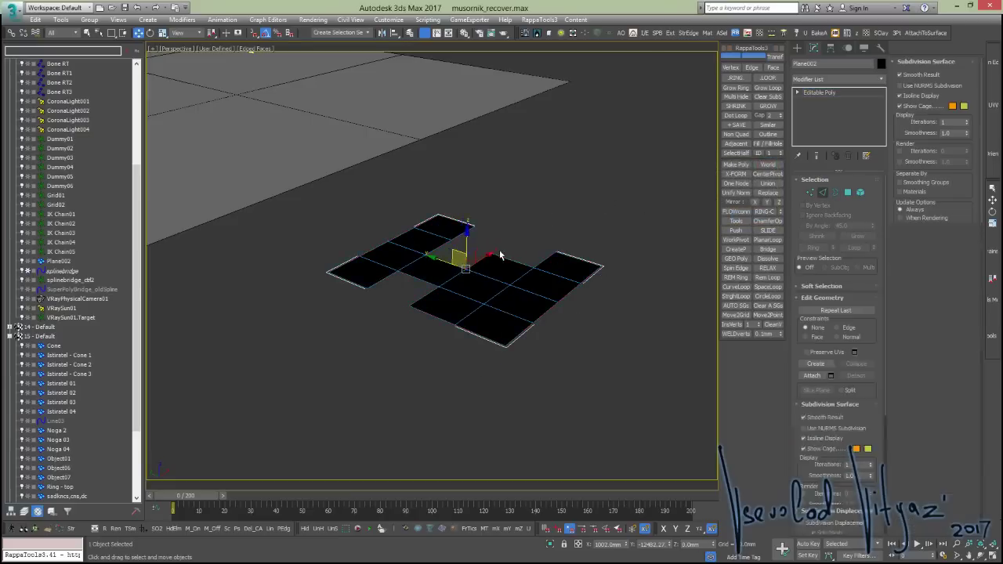
middle_click_drag(499, 250, 477, 269, "alt")
left_click_drag(436, 259, 602, 185)
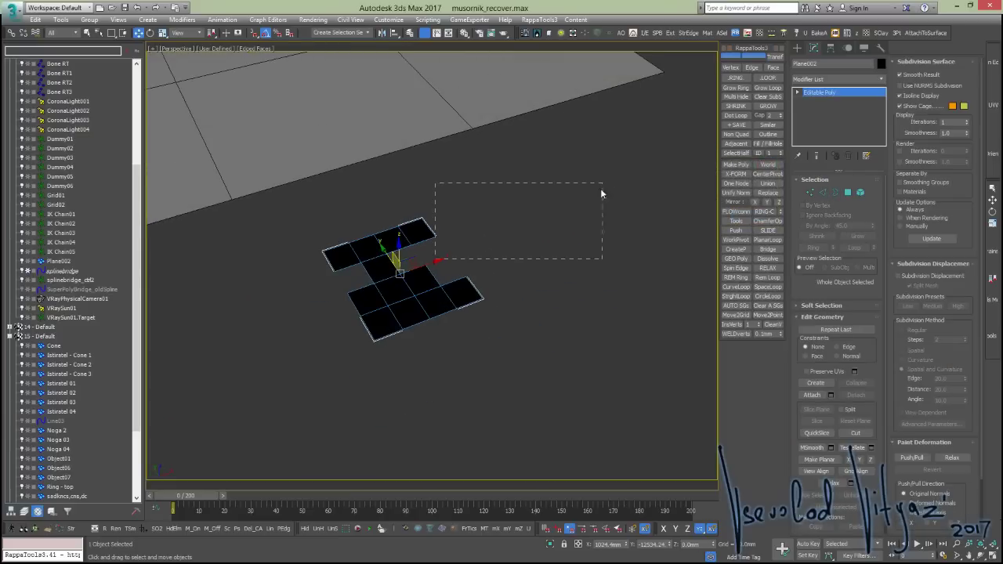
Shift-drag a copy of the H plane to the upper right as Plane003
left_click(413, 265)
left_click_drag(413, 265, 589, 200, "shift")
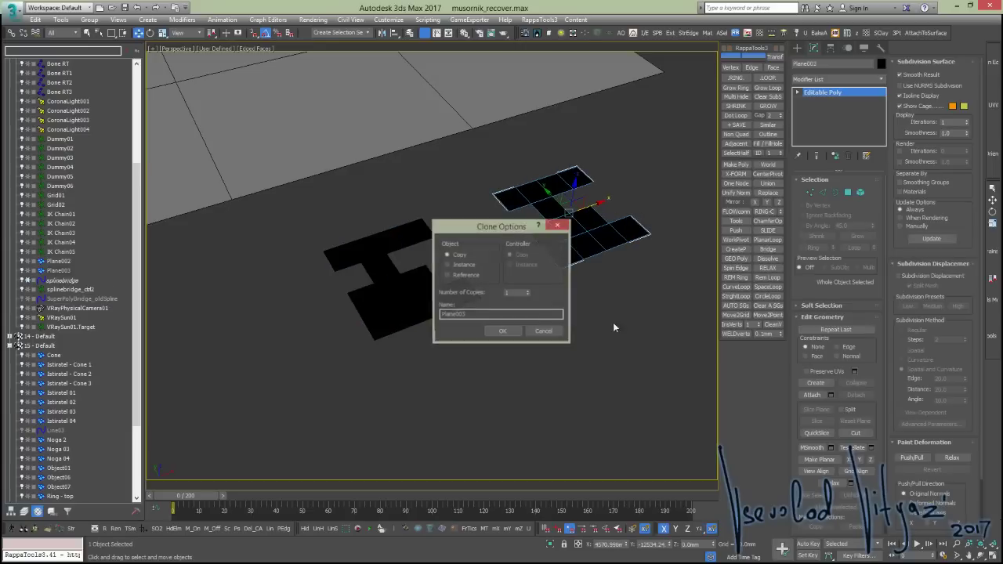
left_click(506, 329)
middle_click_drag(406, 240, 536, 232, "alt")
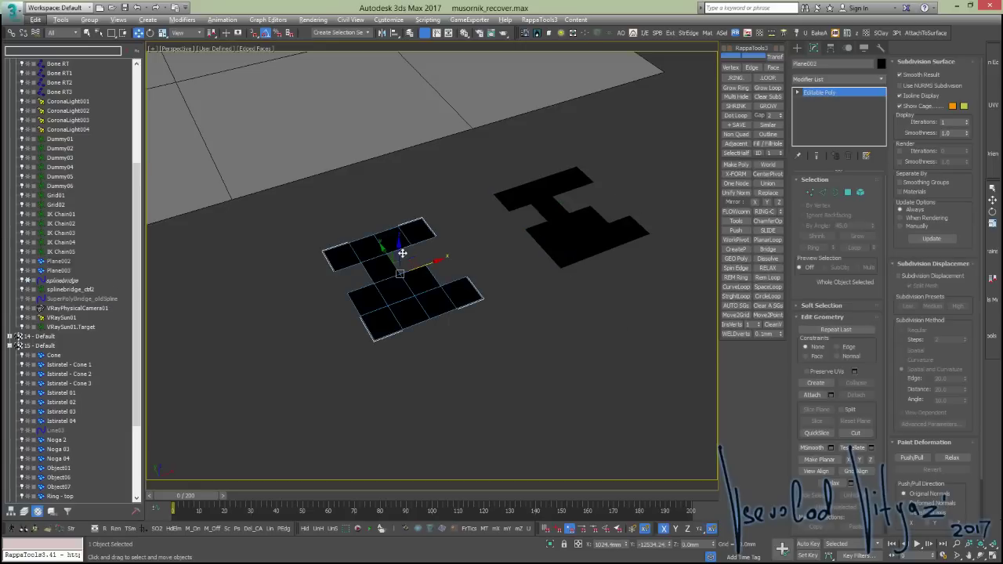
Extrude Plane002's 22 border edges into walls 207.6mm high with an 86.25mm base width
left_click(822, 192)
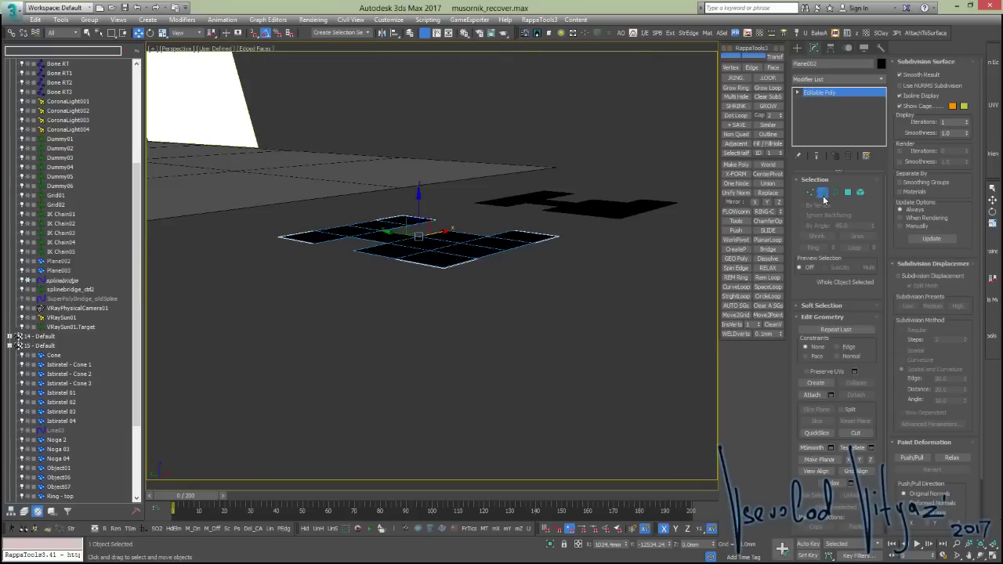
middle_click_drag(477, 228, 827, 268, "alt")
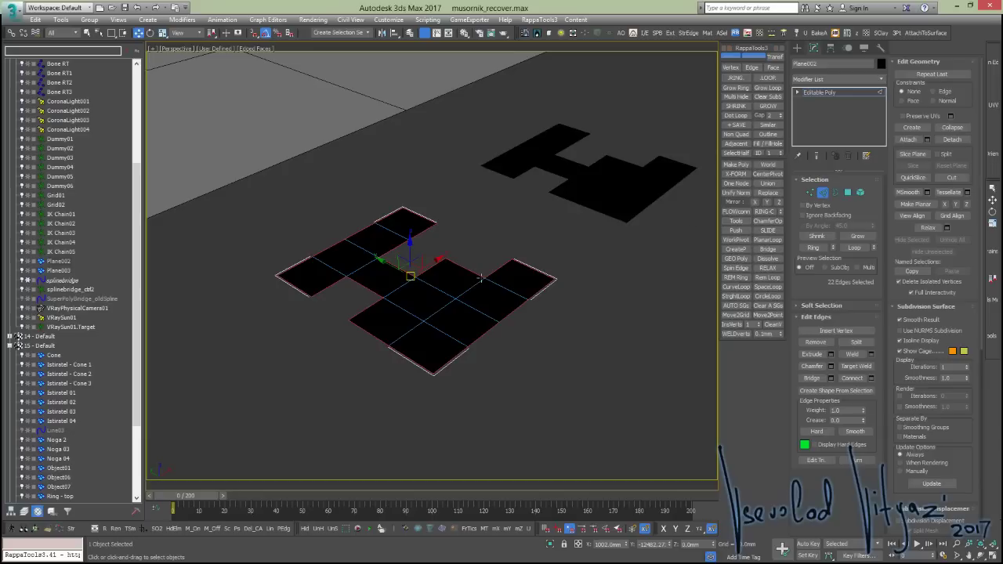
left_click(830, 355)
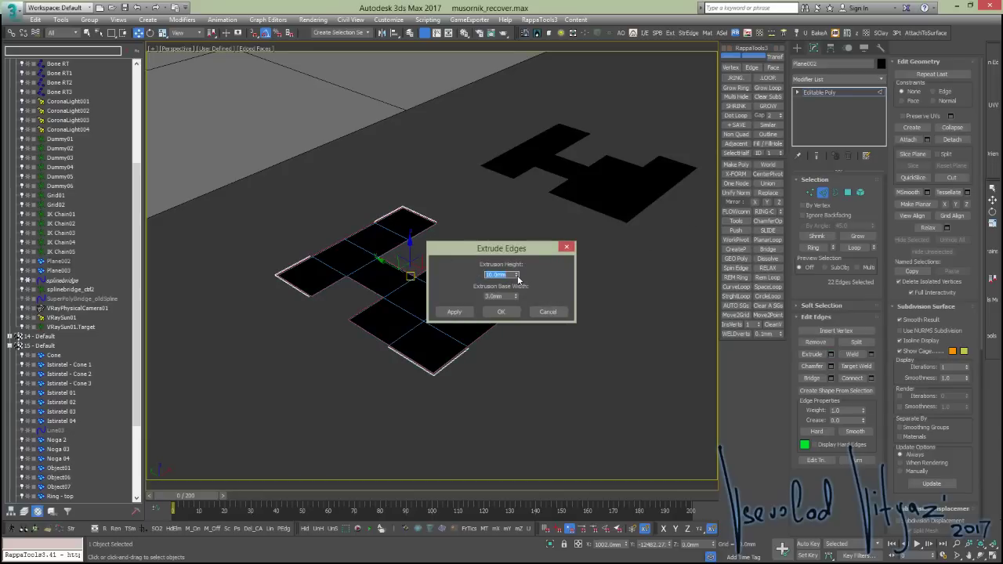
mouse_move(518, 279)
left_mouse_down()
mouse_move(544, 465)
mouse_move(564, 220)
left_mouse_up()
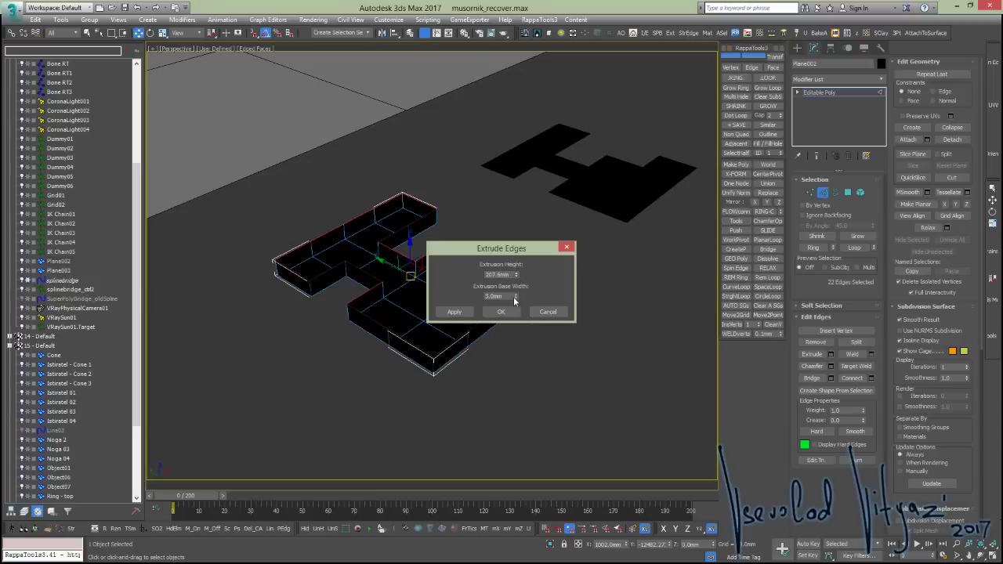
left_click_drag(517, 298, 627, 151)
mouse_move(532, 173)
left_mouse_down()
mouse_move(522, 40)
mouse_move(560, 123)
left_mouse_up()
mouse_move(421, 216)
left_mouse_down()
mouse_move(324, 418)
mouse_move(242, 347)
mouse_move(359, 523)
left_mouse_up()
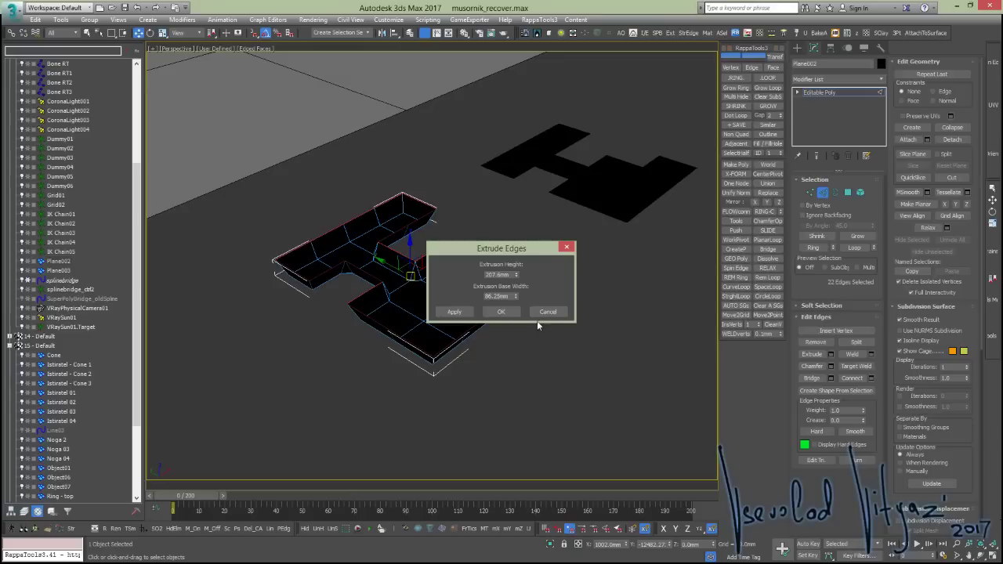
left_click(500, 311)
middle_click_drag(501, 311, 417, 297, "alt")
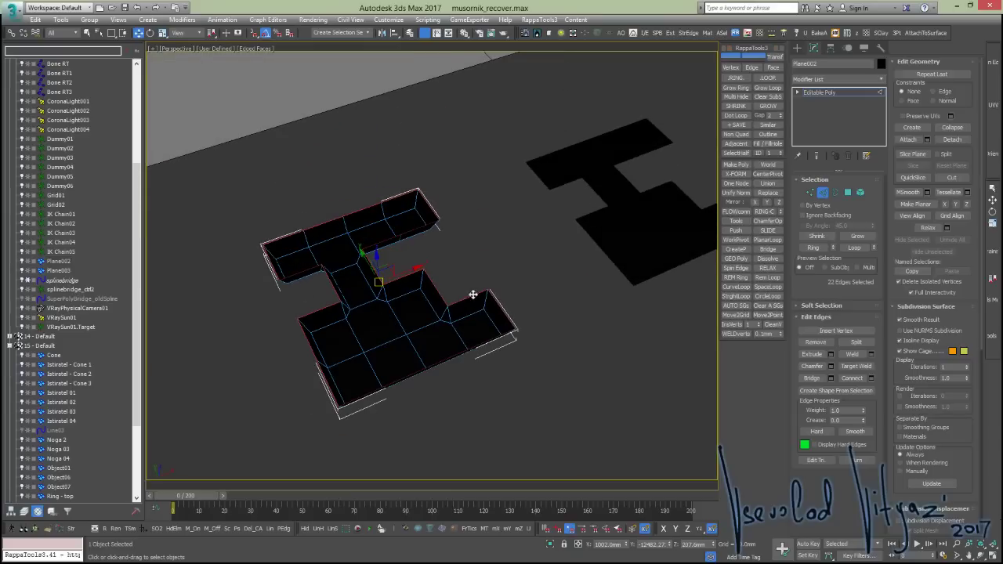
middle_click_drag(431, 295, 531, 201, "alt")
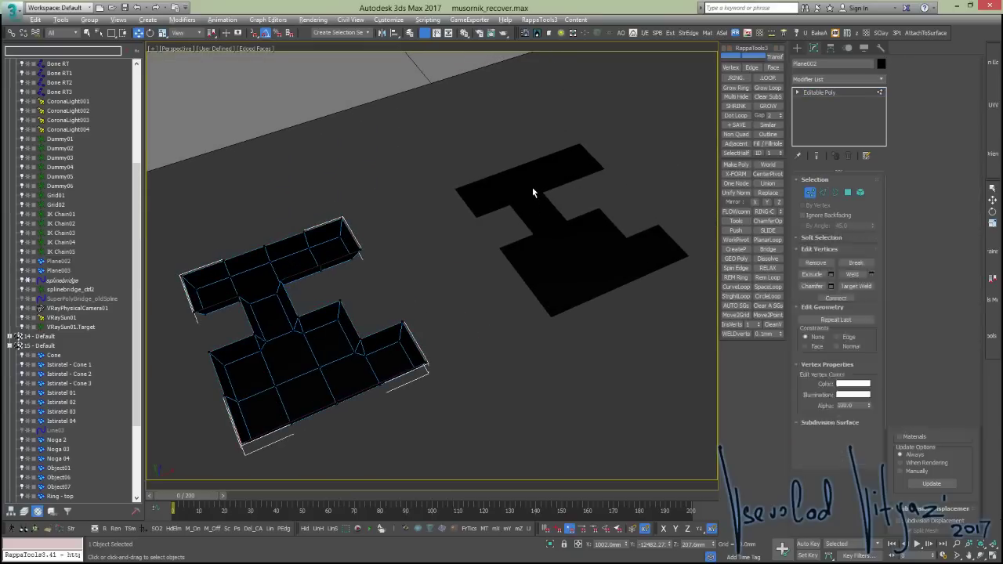
Run Extend Borders on Plane003's border edges and increase the extension depth
left_click(532, 188)
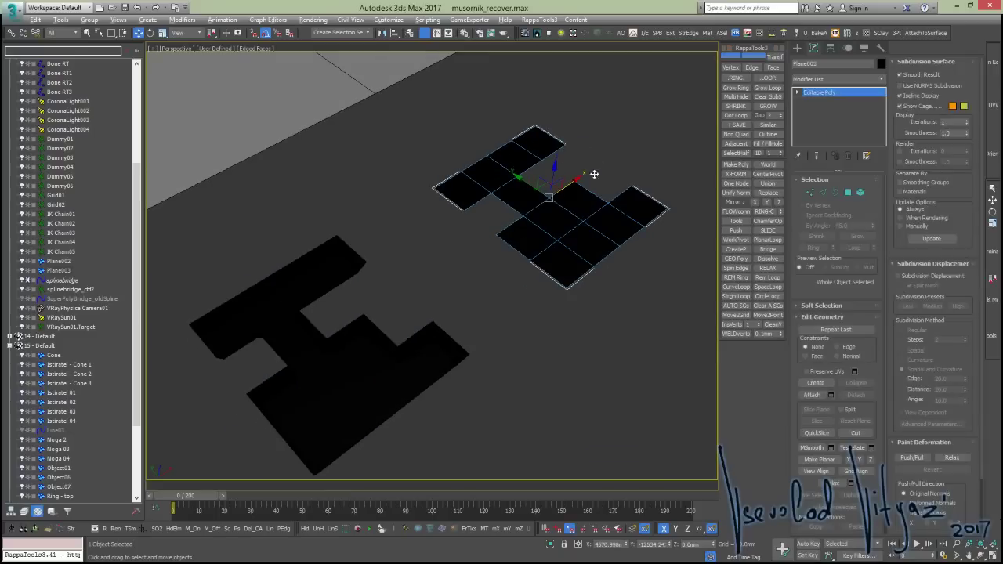
key("2")
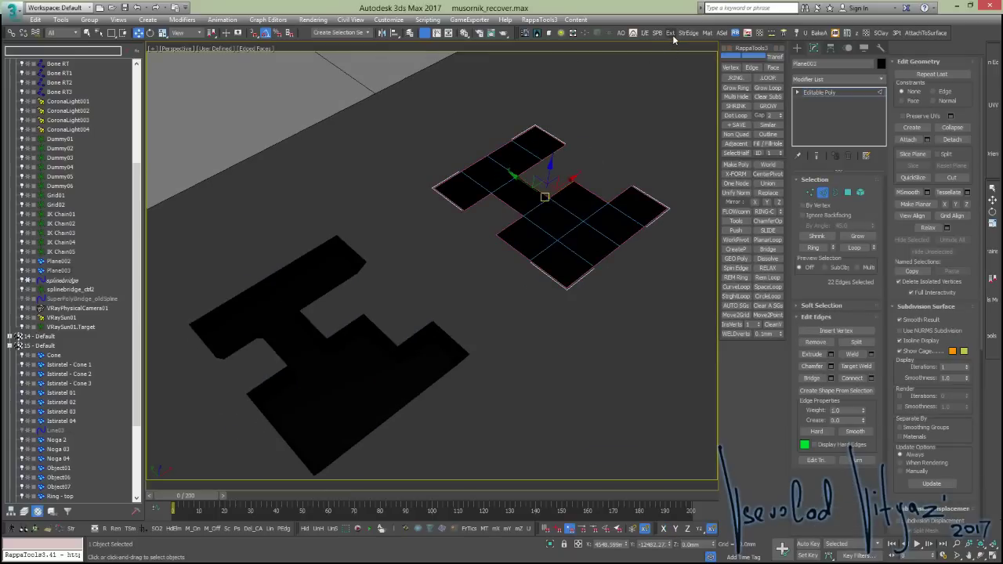
left_click(671, 33)
middle_click_drag(564, 199, 688, 209, "alt")
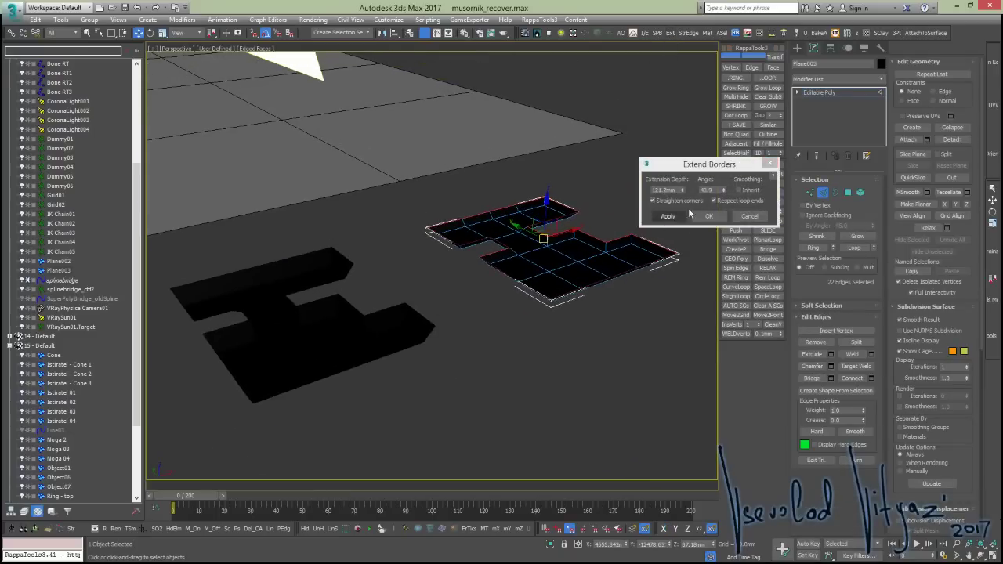
left_click_drag(684, 190, 615, 100)
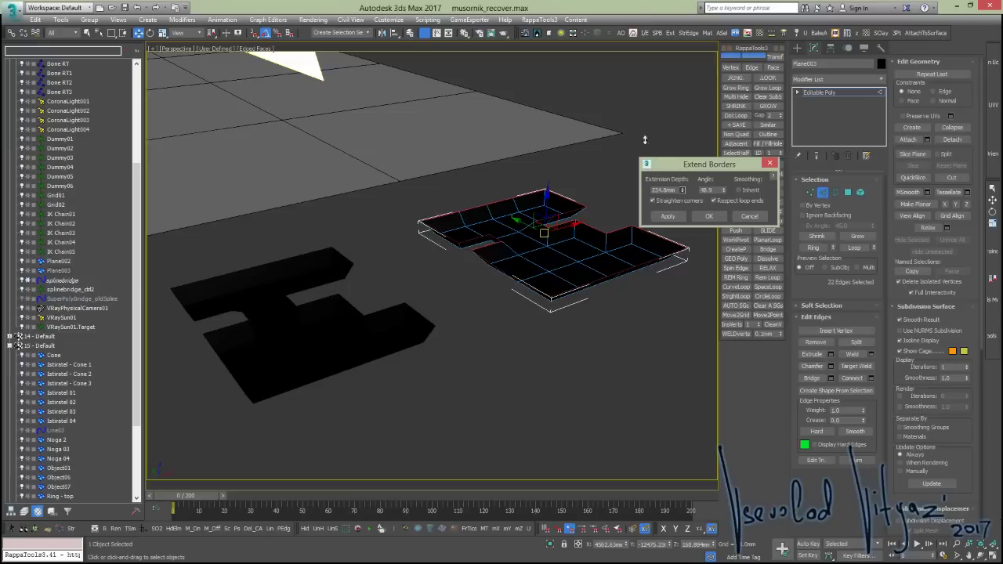
middle_click_drag(615, 104, 743, 205, "alt")
right_click(724, 191)
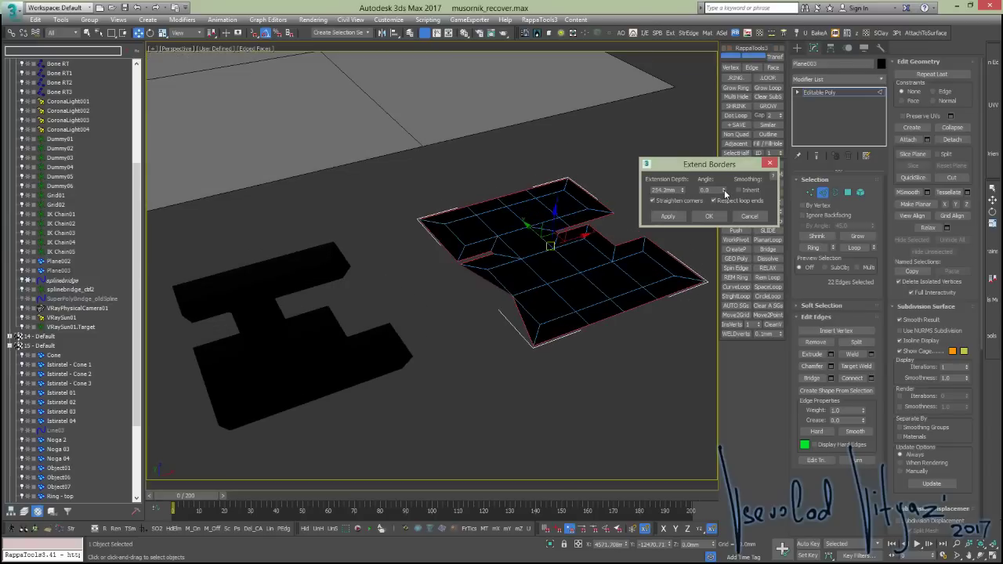
mouse_move(724, 192)
left_mouse_down()
mouse_move(733, 367)
mouse_move(487, 278)
left_mouse_up()
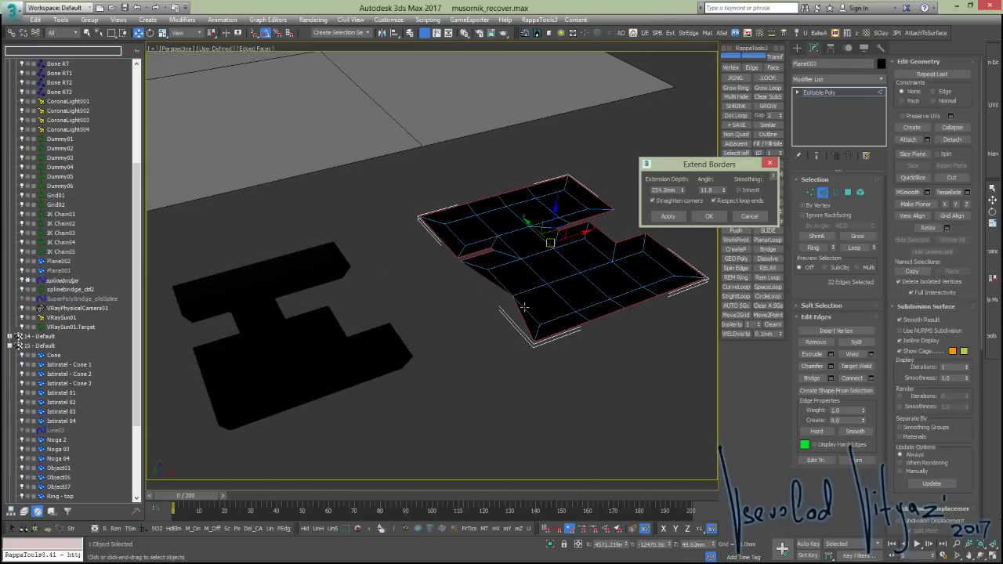
middle_click_drag(492, 288, 508, 296, "alt")
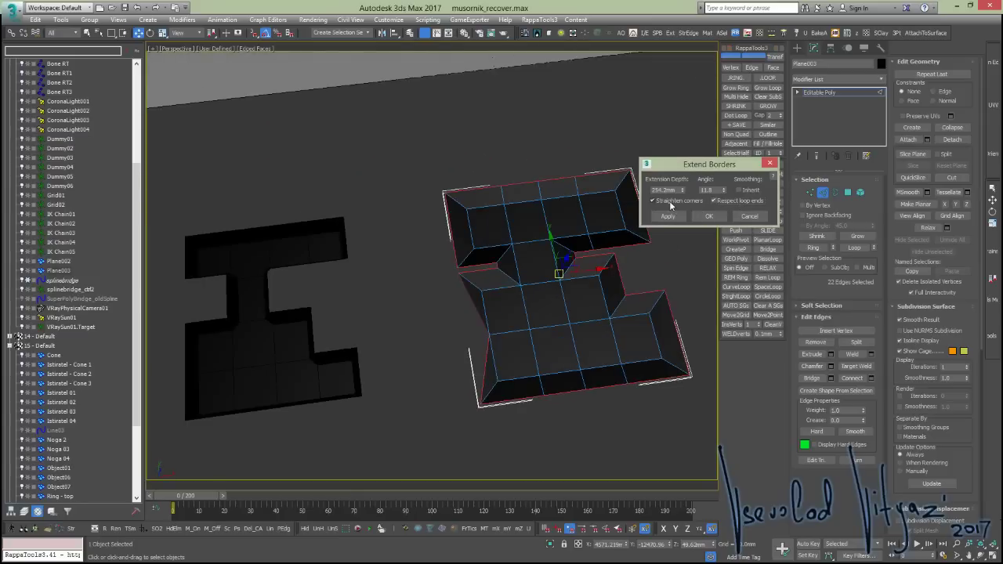
Set the Extend Borders angle to 90, compare corner straightening, and accept the upright walls
left_click(669, 201)
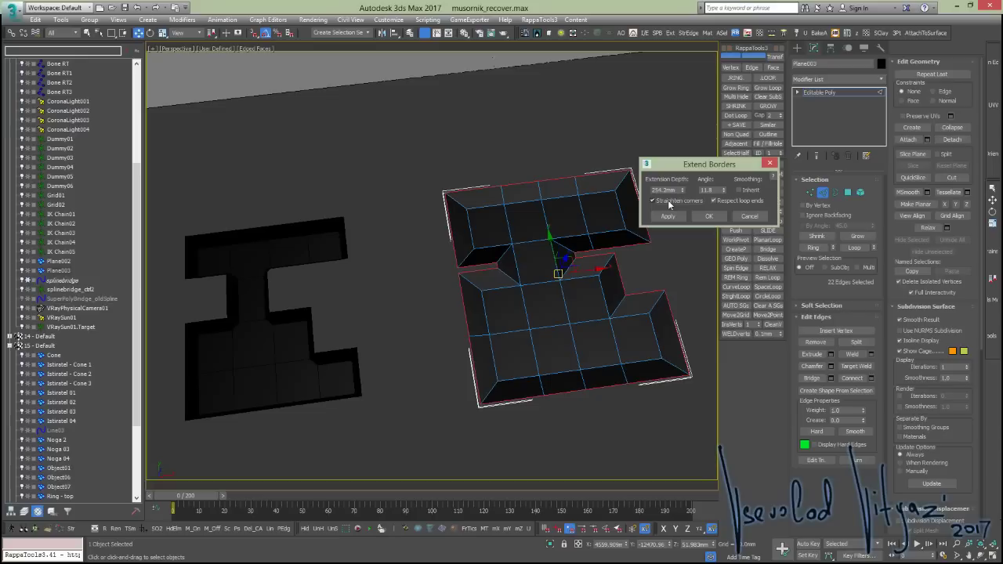
mouse_move(548, 259)
middle_mouse_down("alt")
mouse_move(527, 256)
mouse_move(549, 232)
mouse_move(539, 251)
middle_mouse_up("alt")
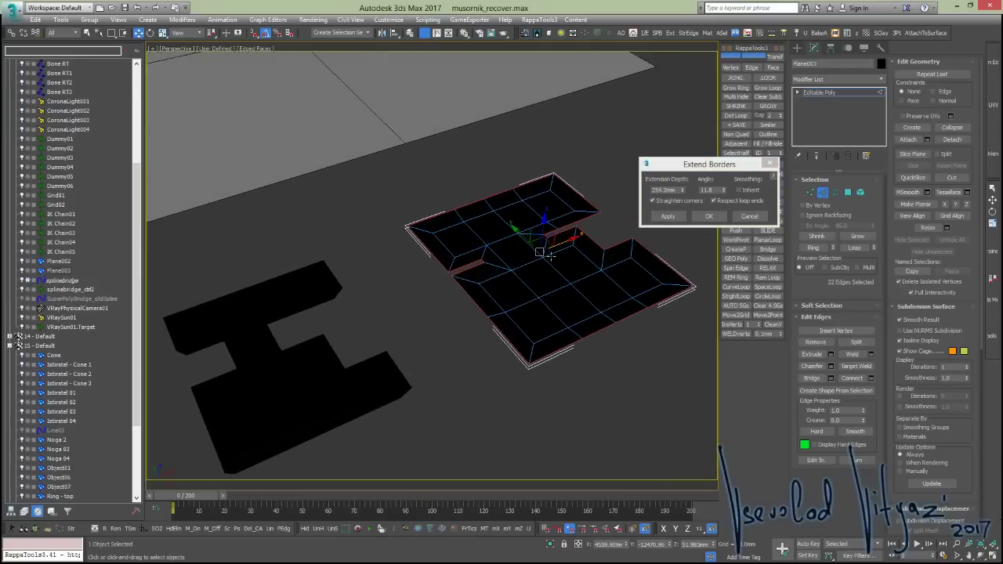
double_click(705, 189)
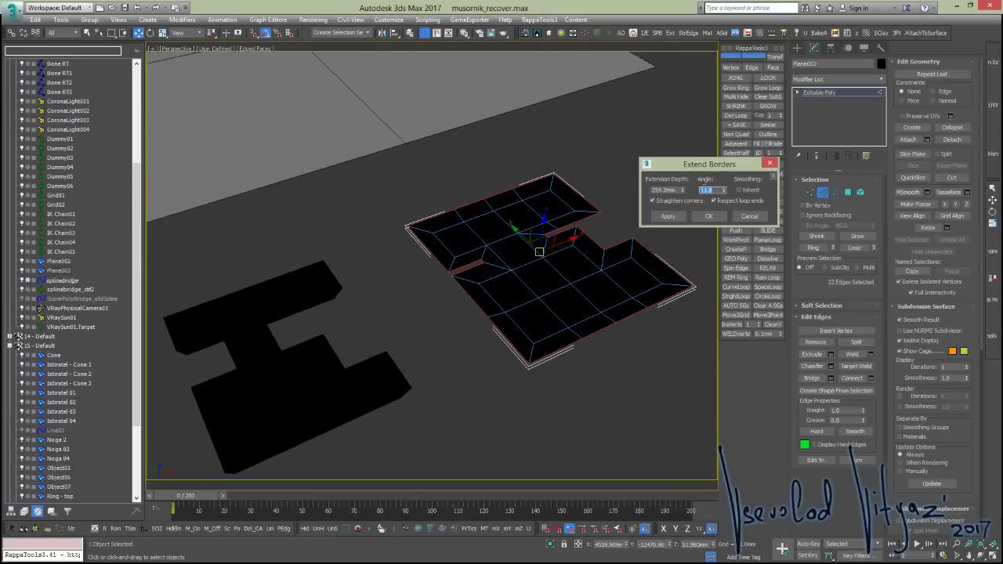
type("90")
key("Return")
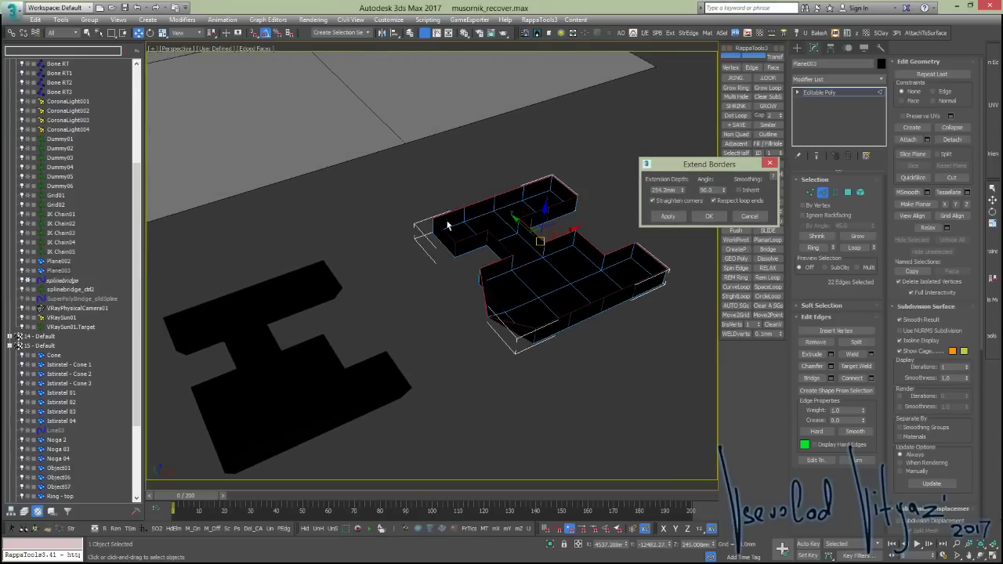
middle_click_drag(447, 226, 617, 255, "alt")
left_click(662, 201)
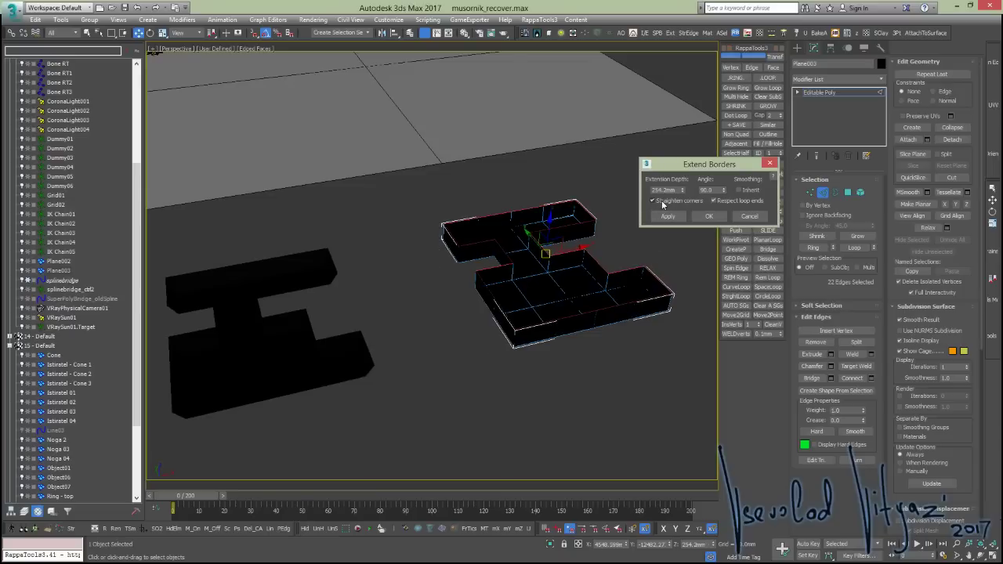
left_click(662, 200)
mouse_move(543, 224)
middle_mouse_down("alt")
mouse_move(436, 226)
mouse_move(504, 231)
mouse_move(577, 272)
mouse_move(282, 147)
middle_mouse_up("alt")
key("Return")
middle_click_drag(483, 207, 477, 139, "alt")
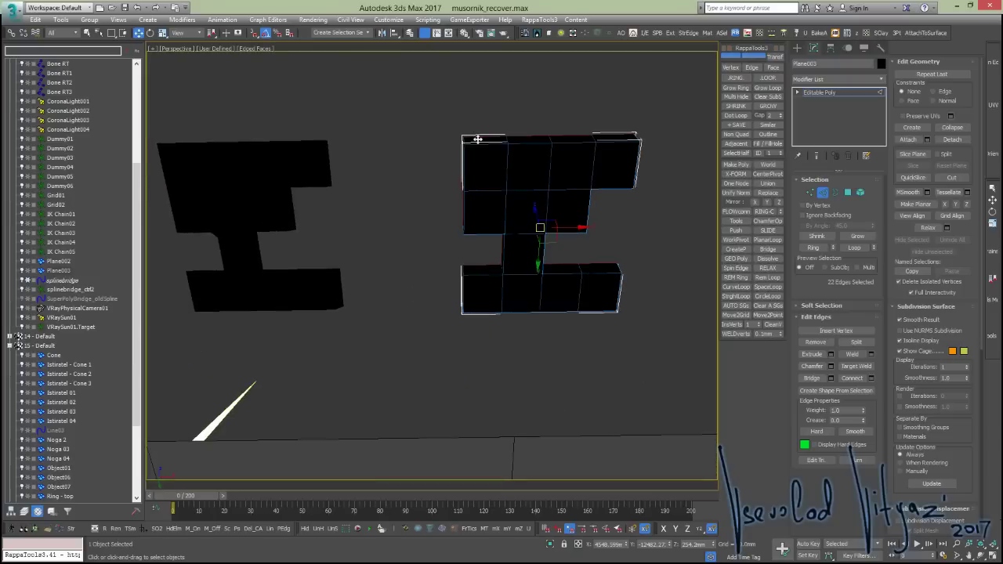
middle_click_drag(502, 208, 510, 277, "alt")
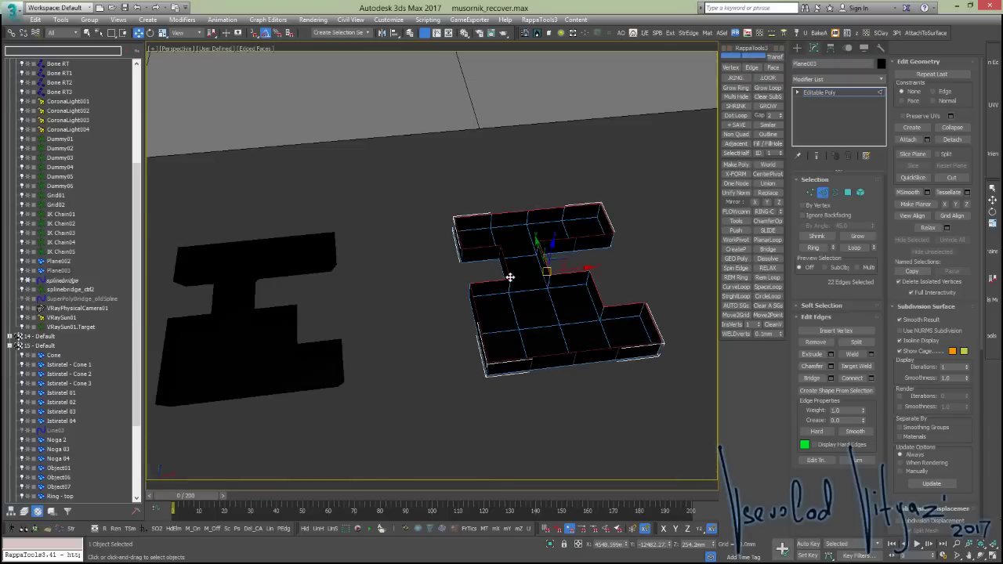
Exit edge editing, then scroll through the Extend Borders script page on ScriptSpot
left_click(822, 192)
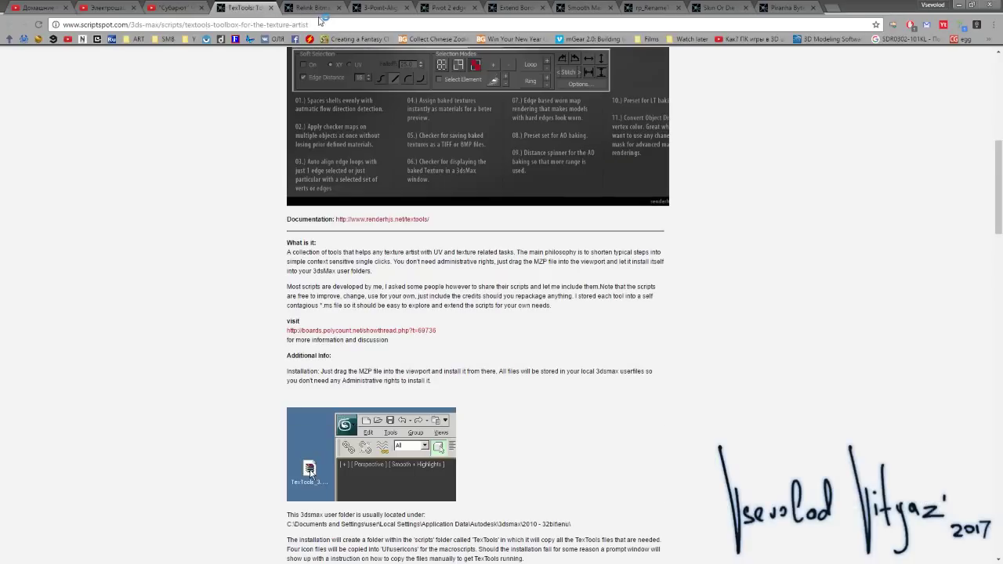
left_click(519, 8)
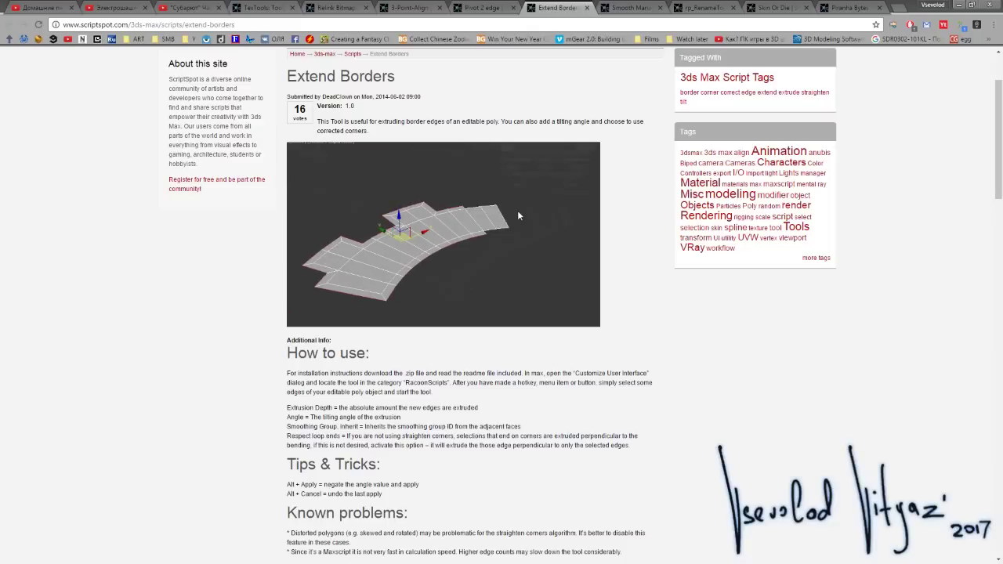
scroll(401, 292, "down", 3)
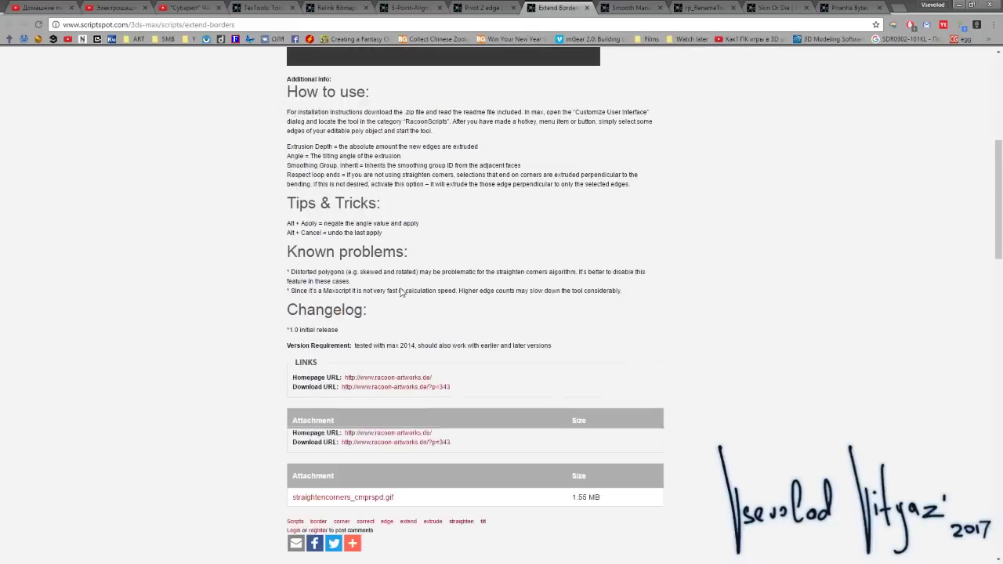
scroll(401, 291, "down", 1)
scroll(400, 293, "up", 4)
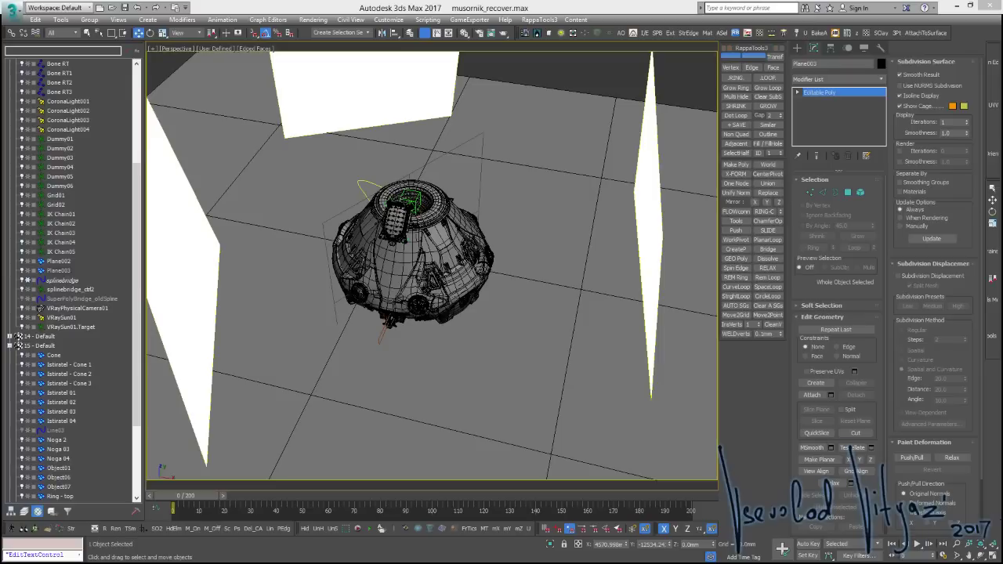
mouse_move(529, 162)
middle_mouse_down("alt")
mouse_move(524, 208)
mouse_move(502, 253)
middle_mouse_up("alt")
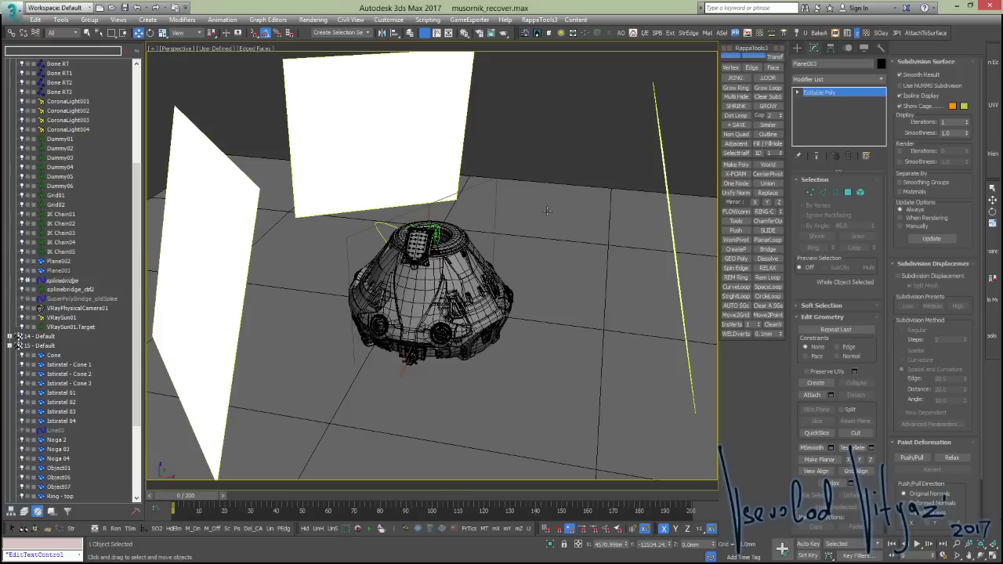
middle_click_drag(529, 183, 530, 195, "alt")
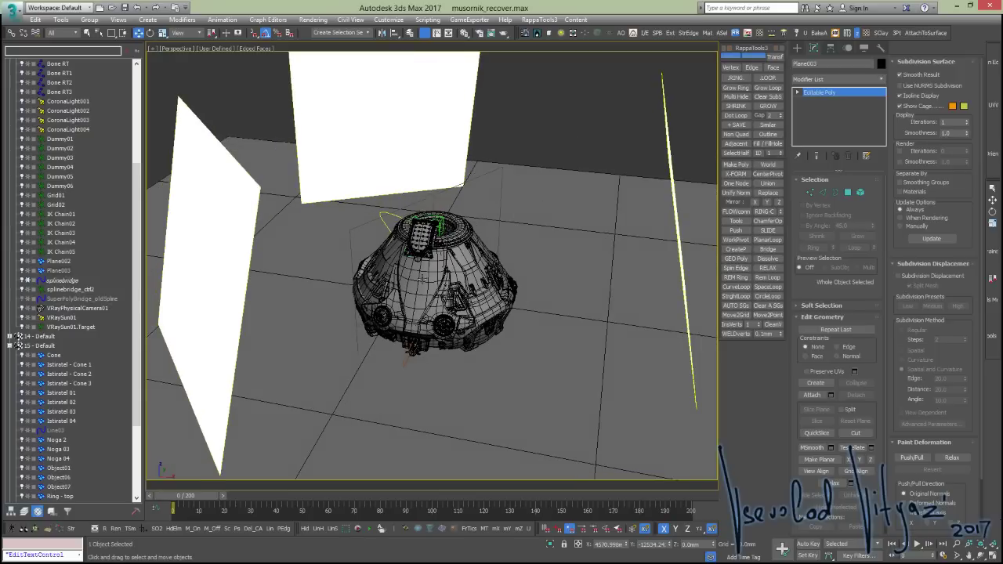
Select Ring - top, frame it with Z, and toggle Isolate Selection on and off
left_click(444, 250)
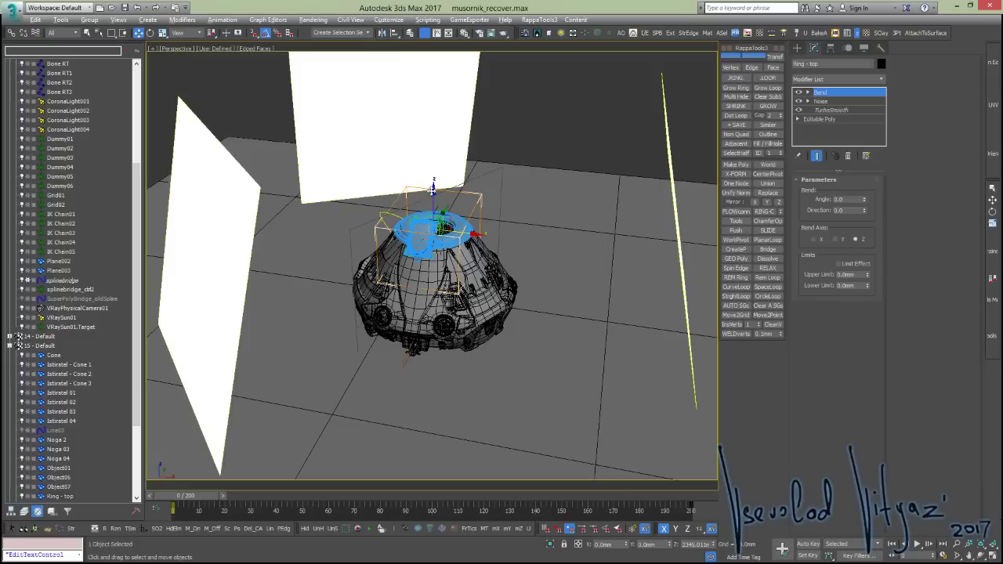
key("alt")
middle_click_drag(442, 222, 533, 196, "alt")
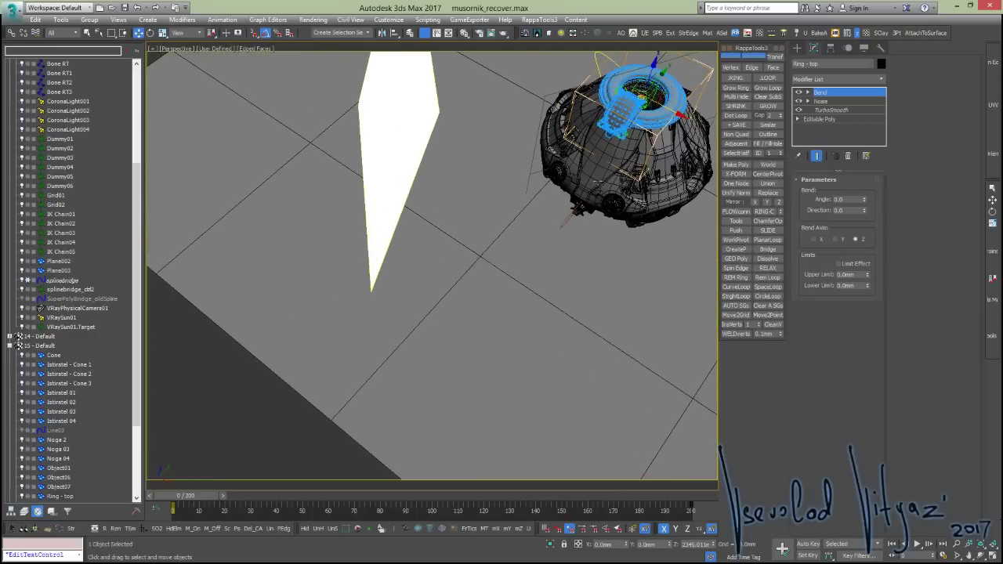
key("z")
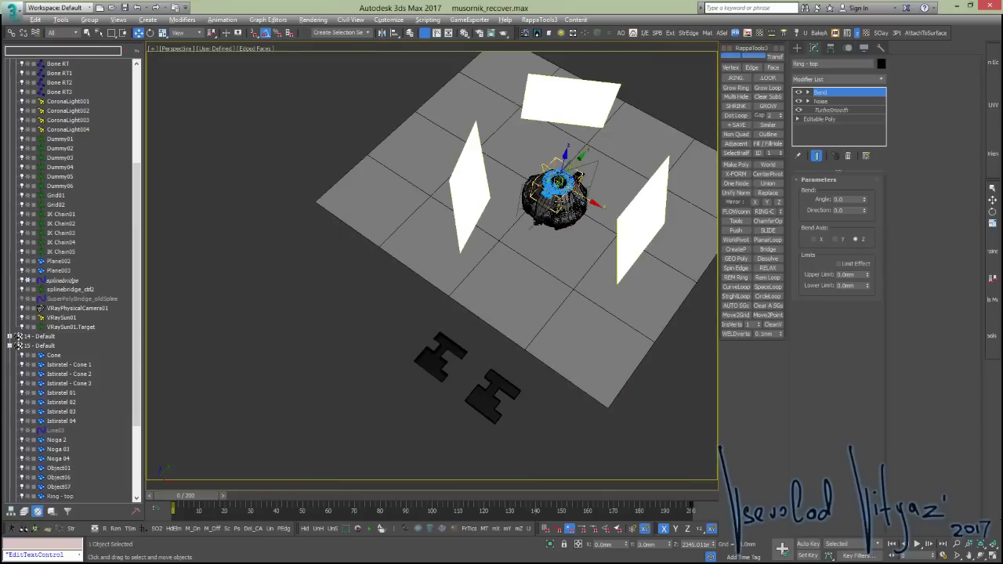
key("alt+q")
mouse_move(549, 217)
middle_mouse_down("alt")
mouse_move(465, 213)
mouse_move(456, 246)
middle_mouse_up("alt")
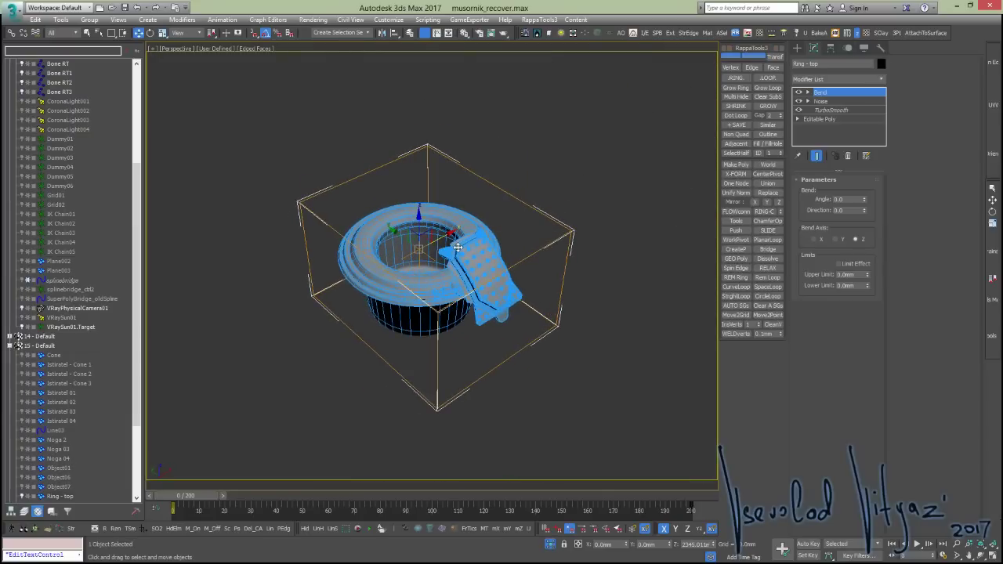
key("alt+q")
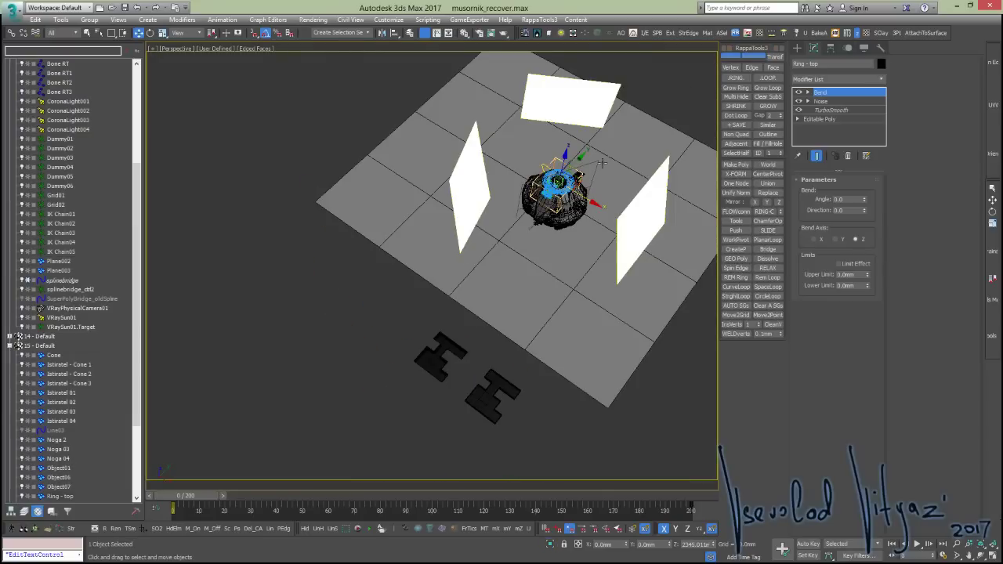
Zoom in closely on the top ring, reframe it, then wheel-zoom and pan around it
mouse_move(599, 163)
middle_mouse_down("ctrl+alt")
mouse_move(481, 228)
mouse_move(499, 253)
middle_mouse_up("ctrl+alt")
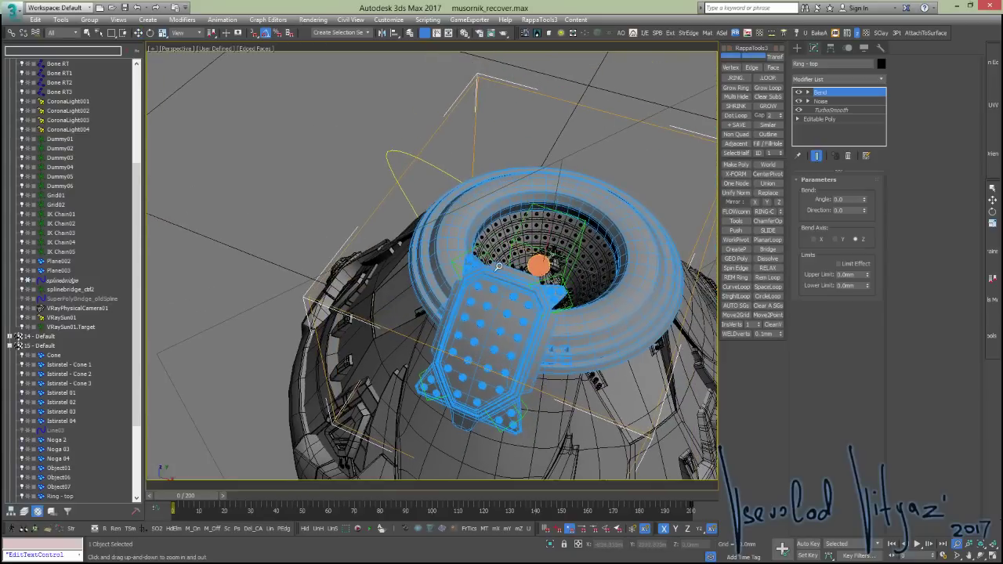
left_click_drag(499, 253, 504, 203)
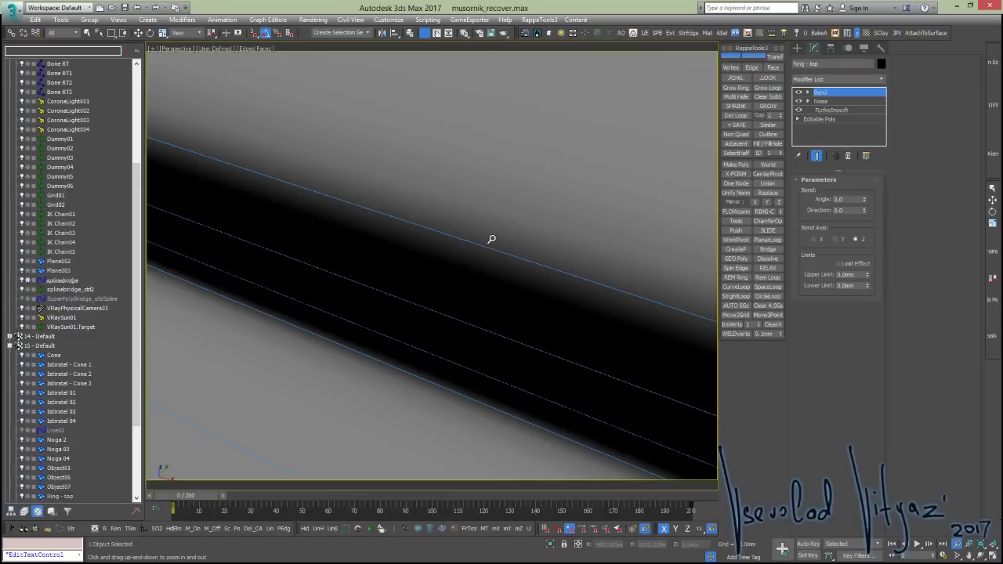
key("z")
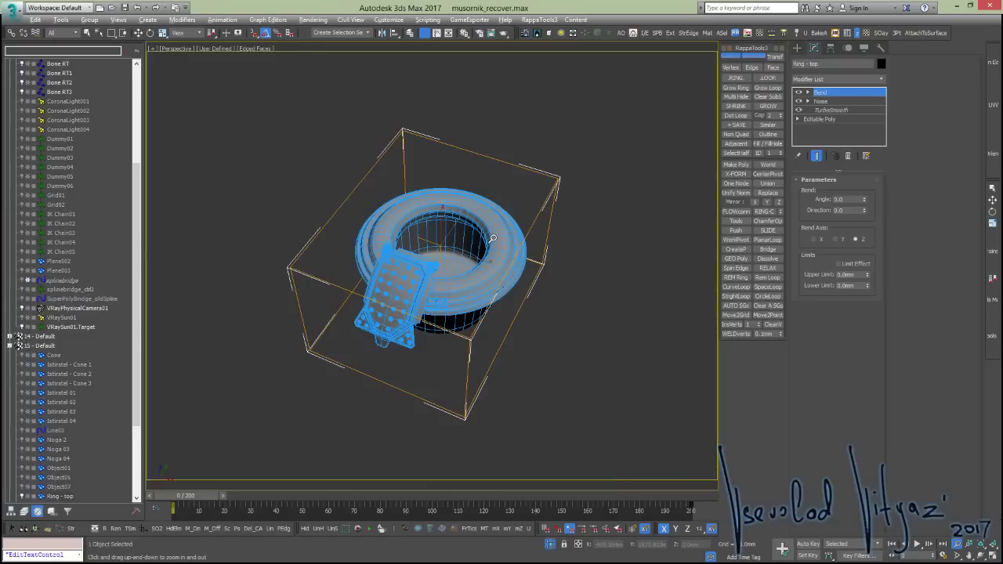
middle_click_drag(494, 237, 474, 250, "alt")
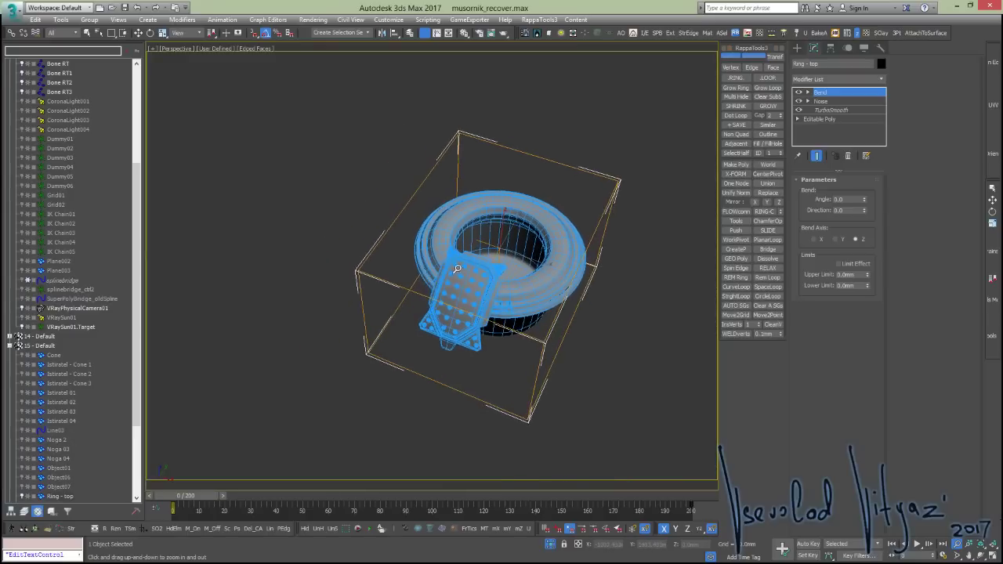
scroll(463, 259, "up", 4)
scroll(469, 224, "up", 3)
scroll(469, 223, "up", 5)
scroll(470, 224, "down", 4)
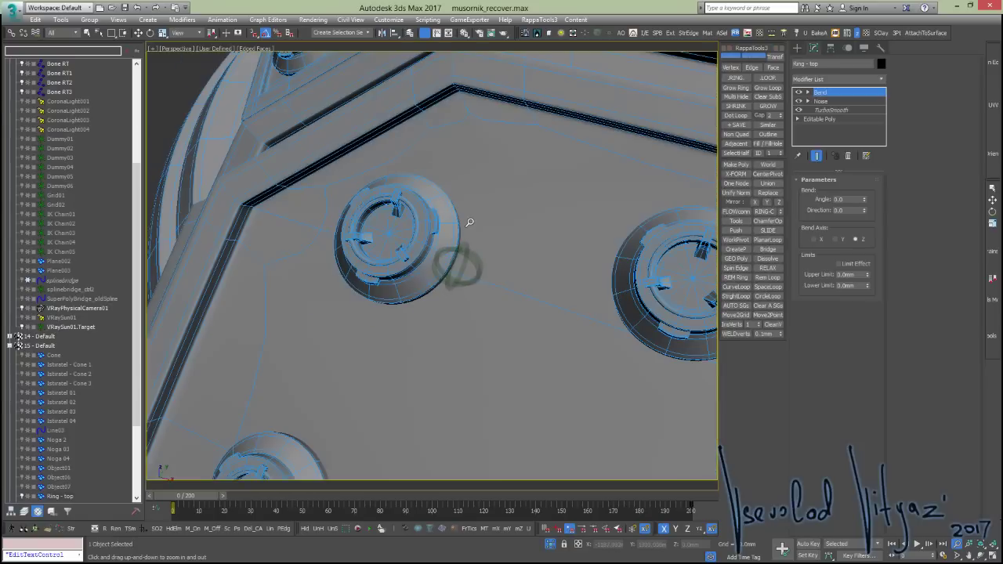
scroll(469, 223, "down", 2)
scroll(470, 224, "down", 3)
scroll(469, 227, "down", 4)
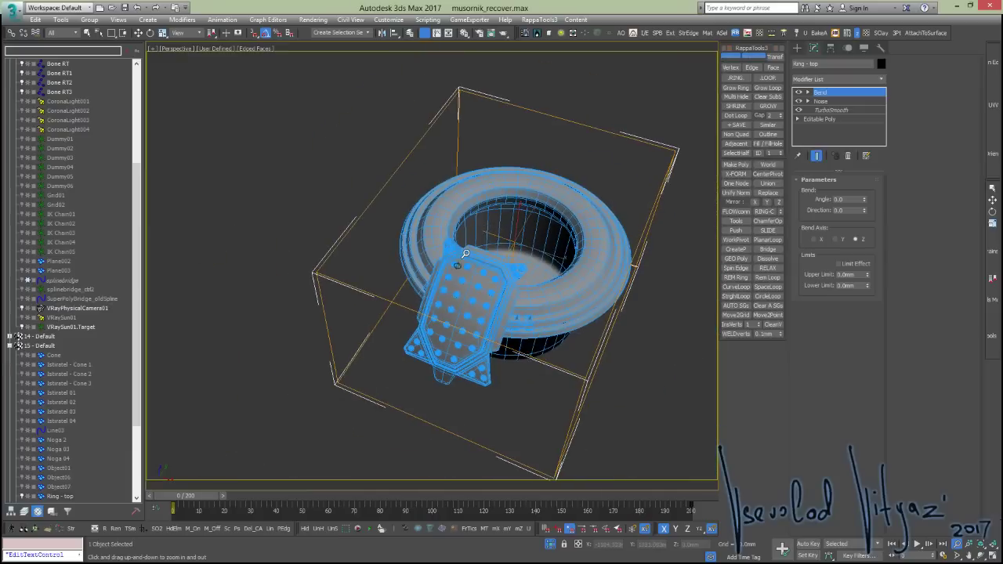
middle_click_drag(575, 167, 532, 215)
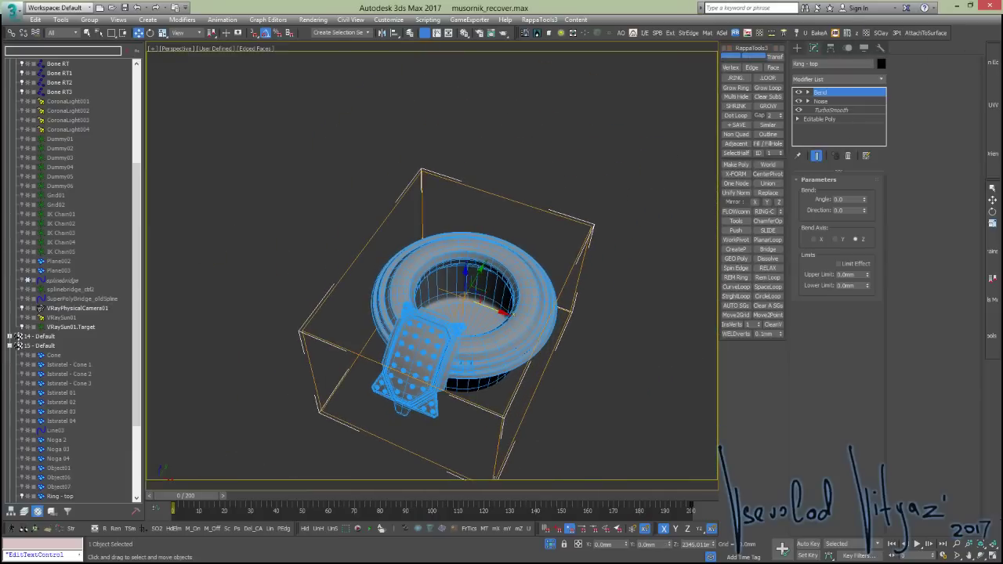
right_click(970, 36)
left_click(956, 53)
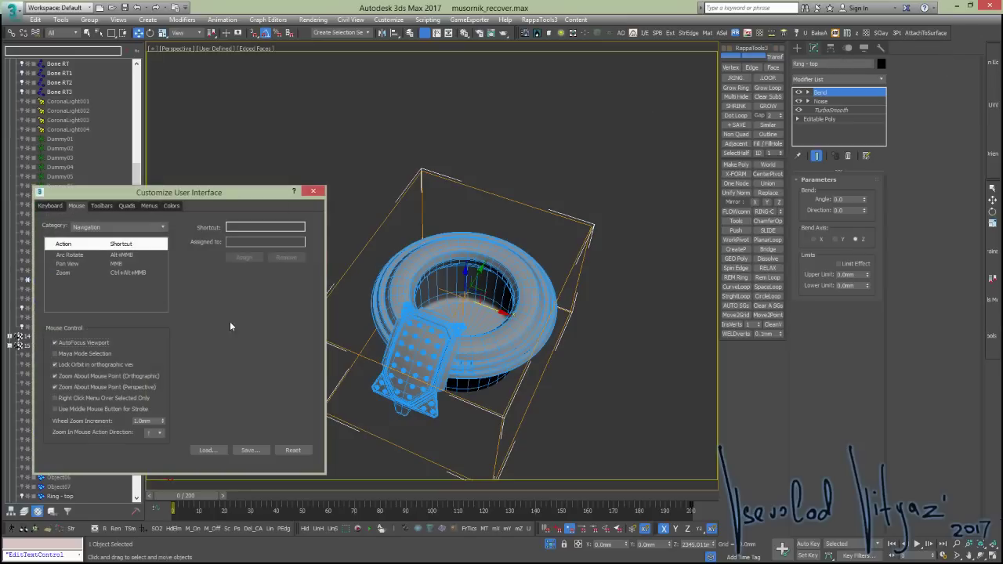
left_click(111, 207)
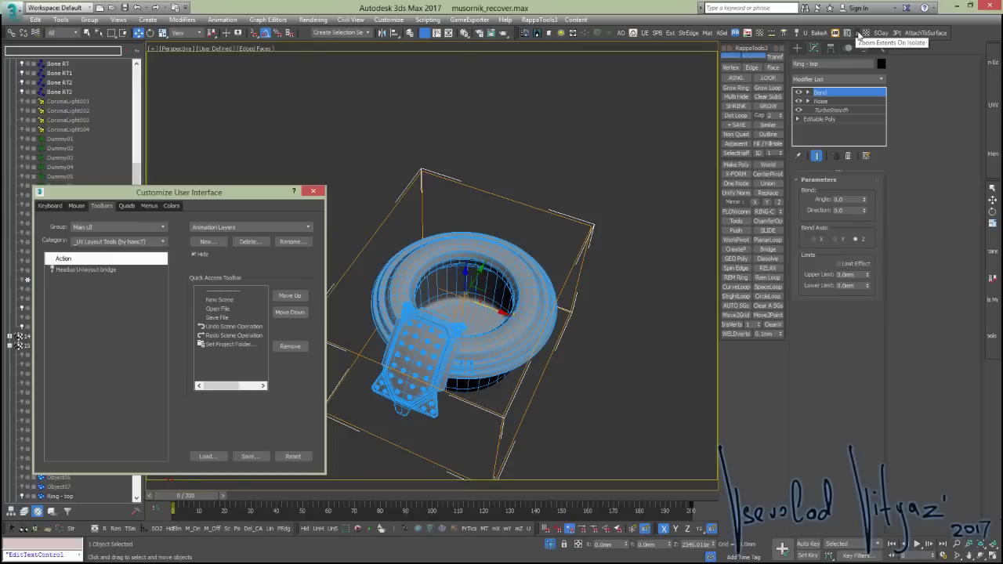
left_click(87, 244)
left_click(99, 258)
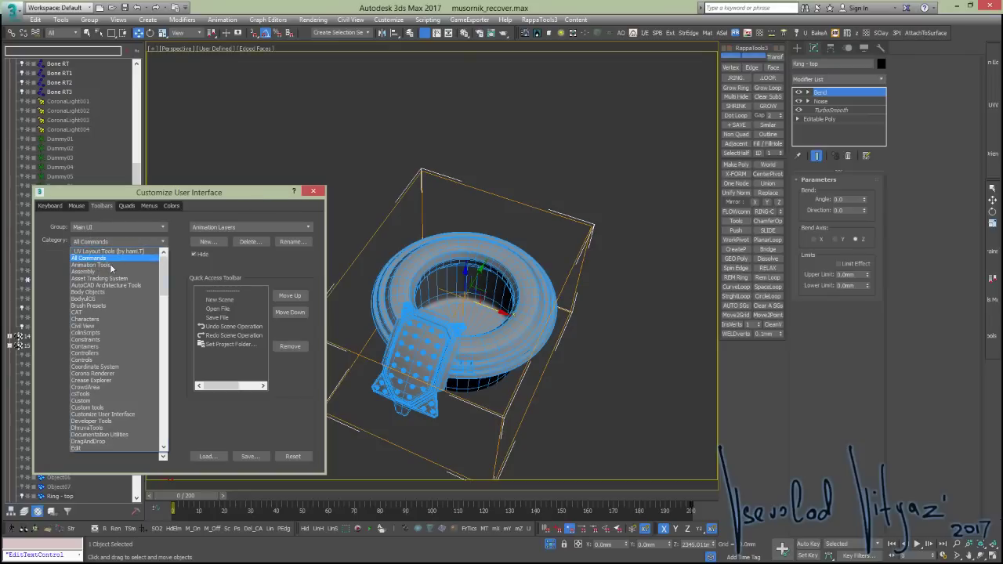
left_click(79, 289)
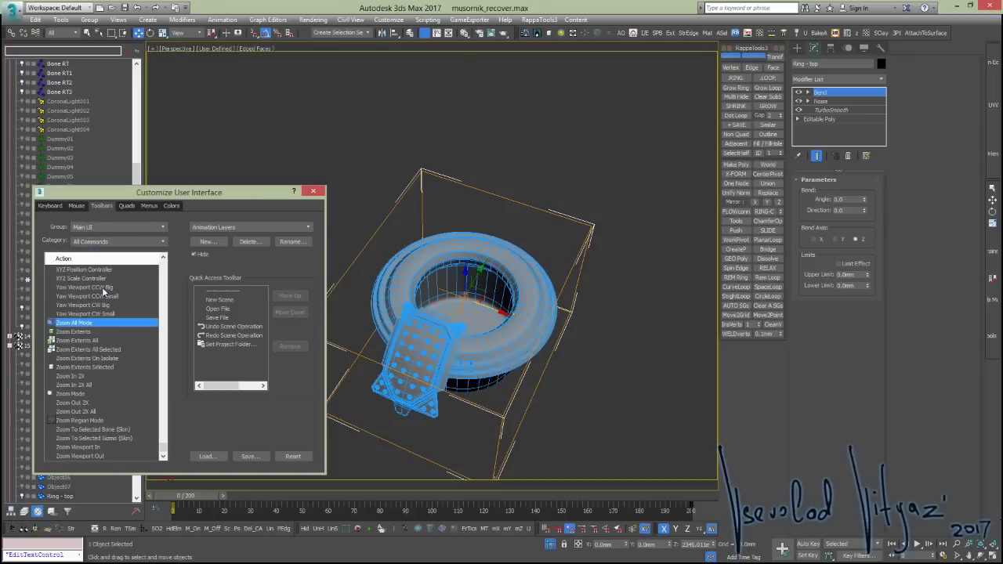
scroll(86, 290, "up", 1)
left_click(90, 358)
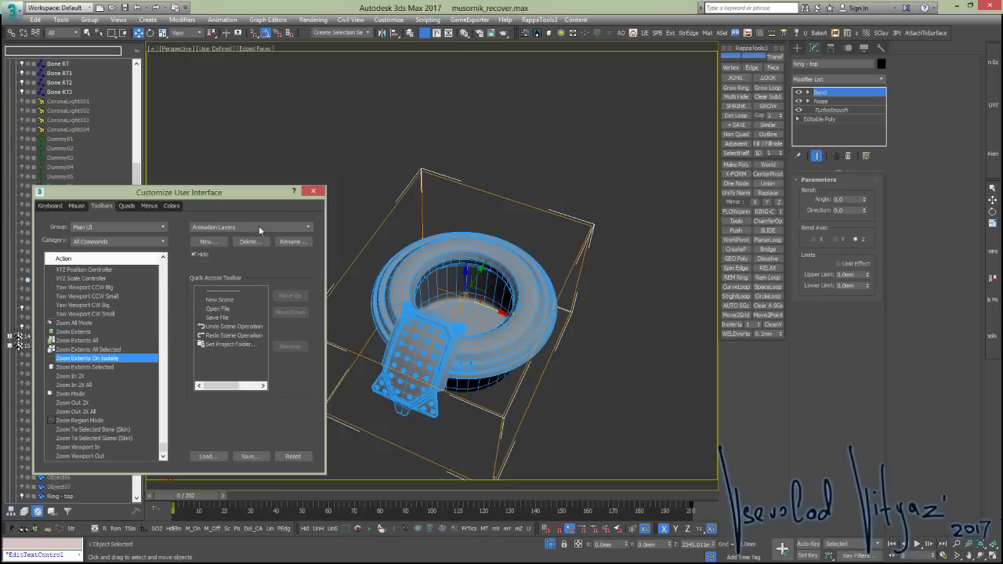
left_click(313, 193)
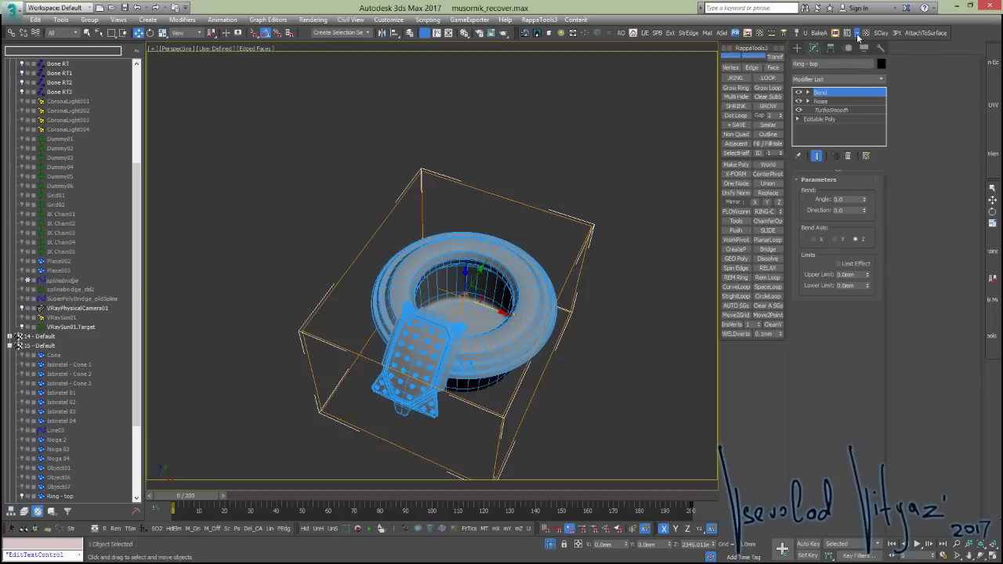
Exit isolation, reselect the top ring, isolate it again, orbit, then end isolation
key("alt+q")
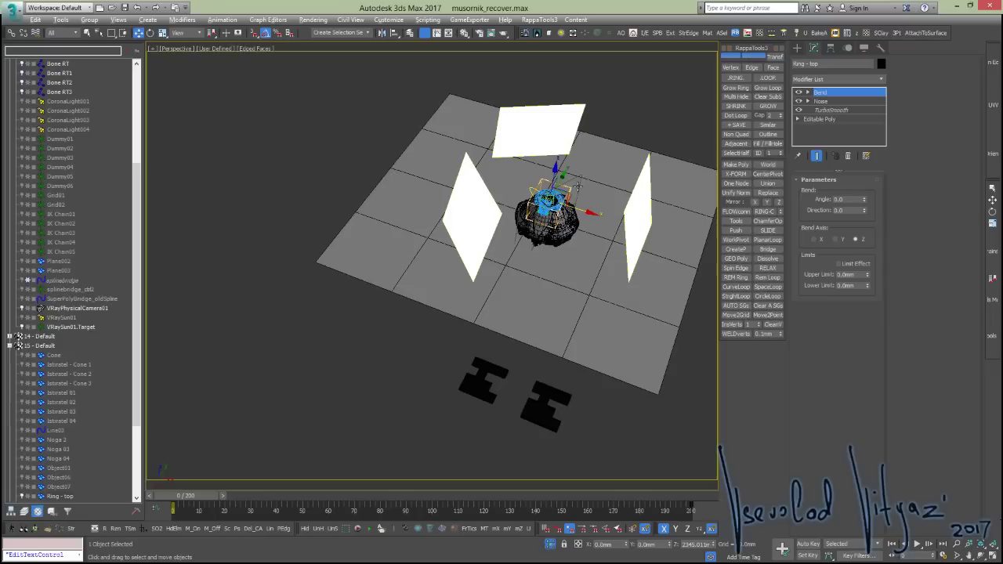
left_click(540, 223)
key("ctrl+z")
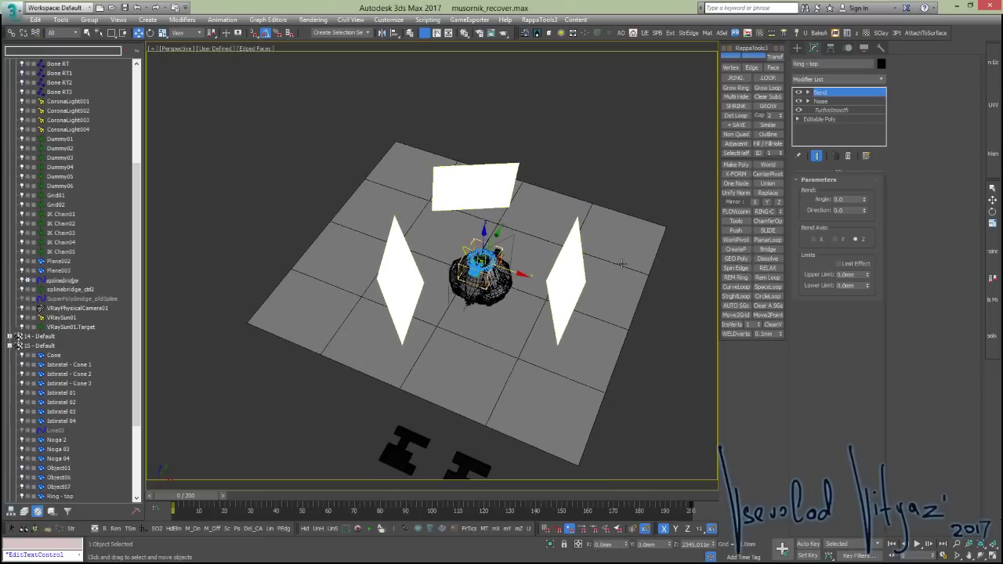
key("alt+q")
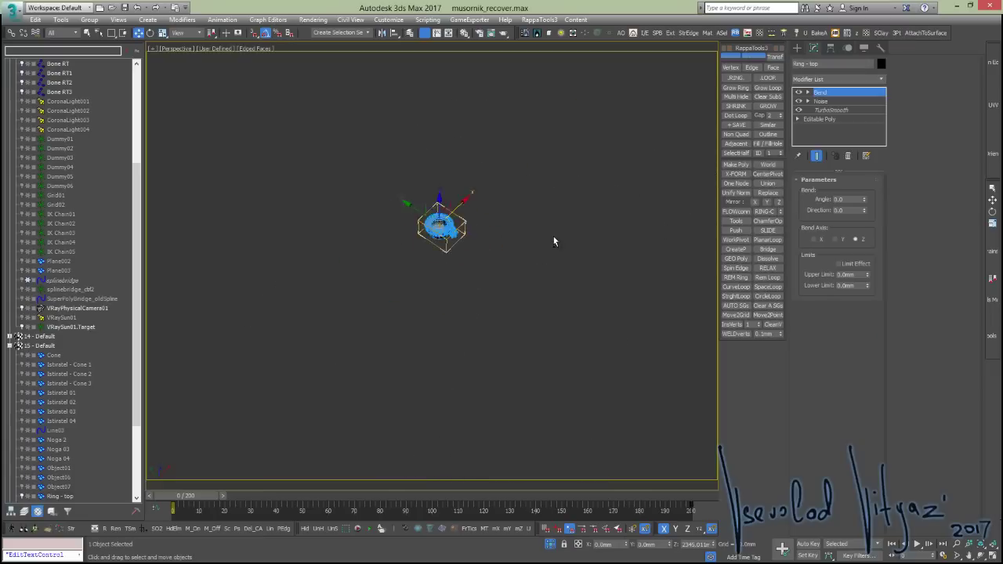
mouse_move(404, 256)
middle_mouse_down("alt")
mouse_move(453, 273)
mouse_move(365, 271)
middle_mouse_up("alt")
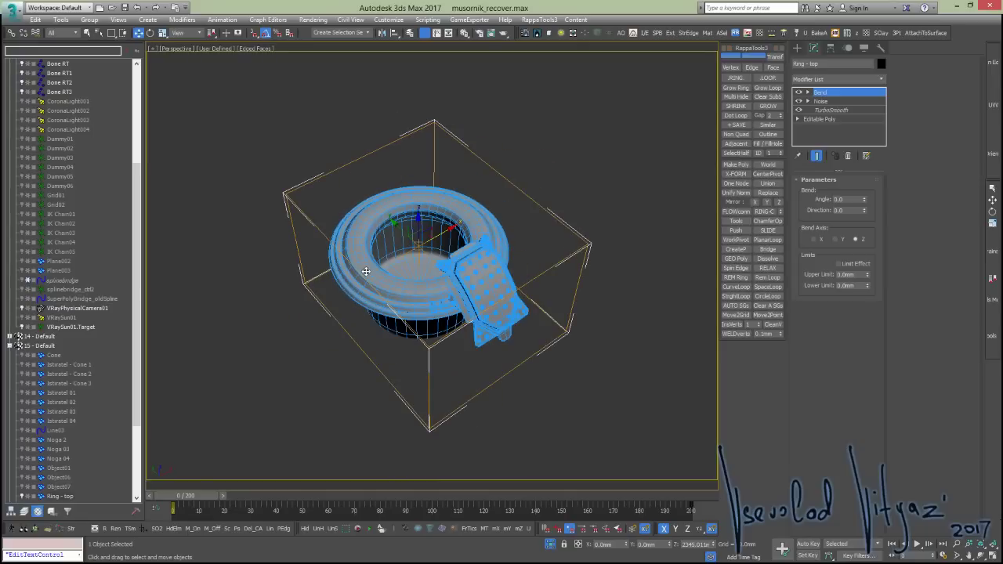
key("alt+q")
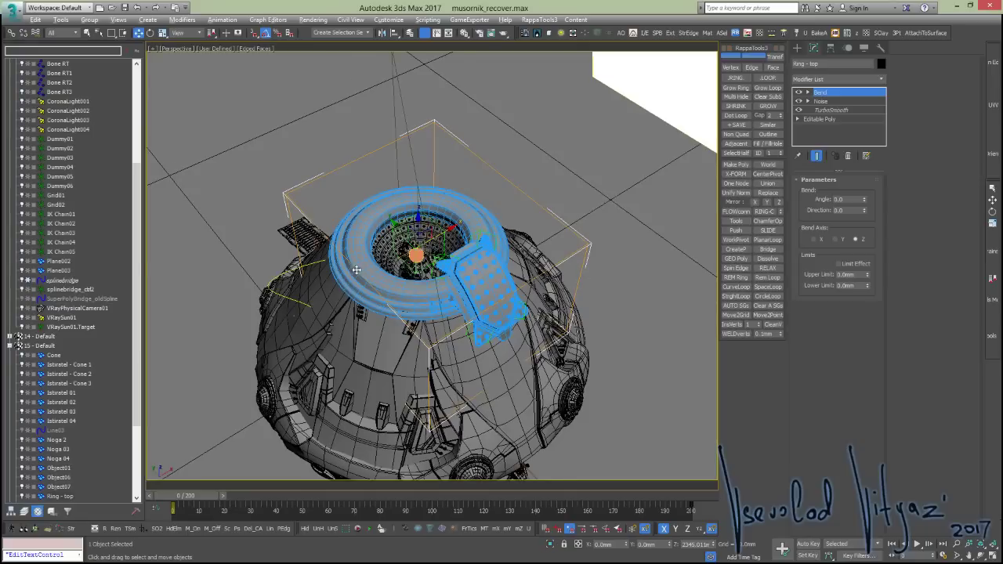
Orbit and wheel-zoom in closely on the top ring's studded interior with the full pod visible
mouse_move(356, 264)
middle_mouse_down("alt")
mouse_move(511, 207)
mouse_move(470, 258)
middle_mouse_up("alt")
scroll(439, 235, "up", 5)
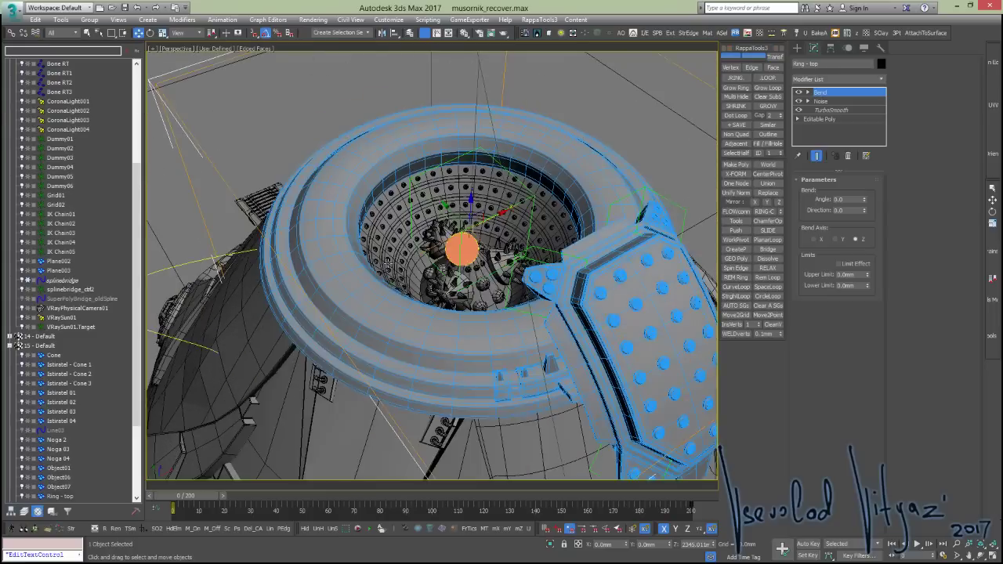
middle_click_drag(315, 267, 467, 118, "alt")
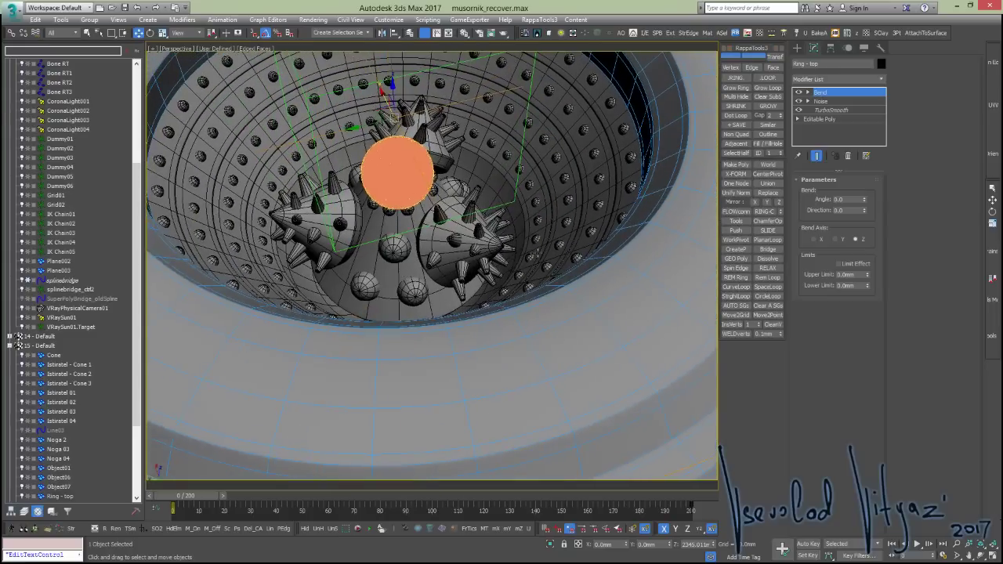
scroll(521, 228, "down", 3)
scroll(523, 232, "down", 3)
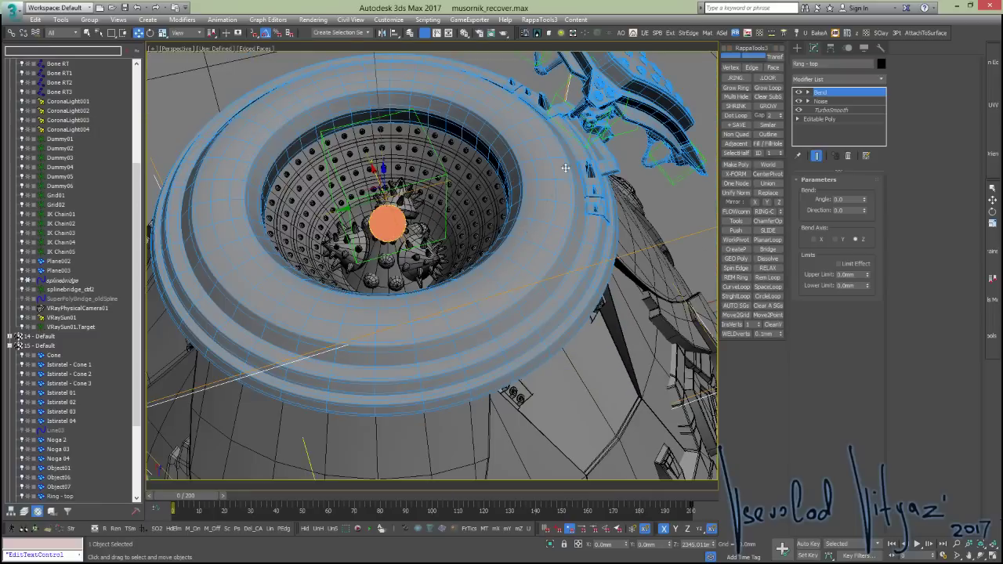
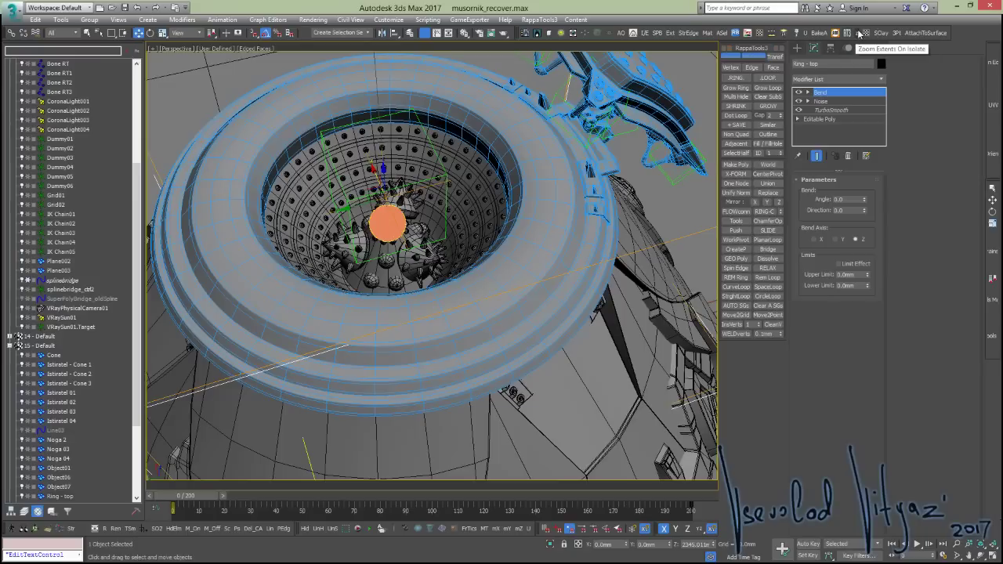
Turn on Zoom Extents On Isolate and zoom the viewport out
left_click(858, 32)
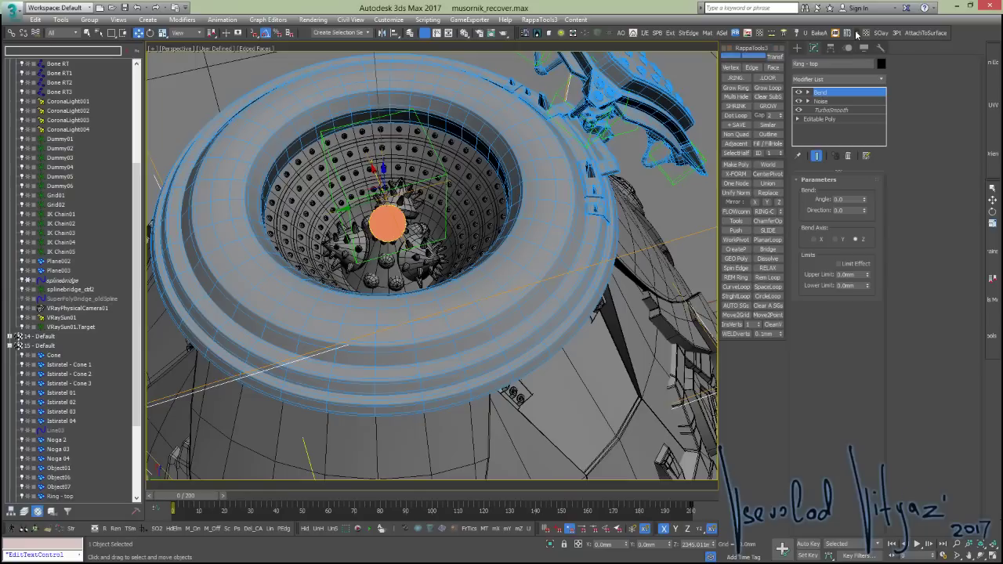
scroll(562, 197, "down", 2)
scroll(520, 126, "down", 5)
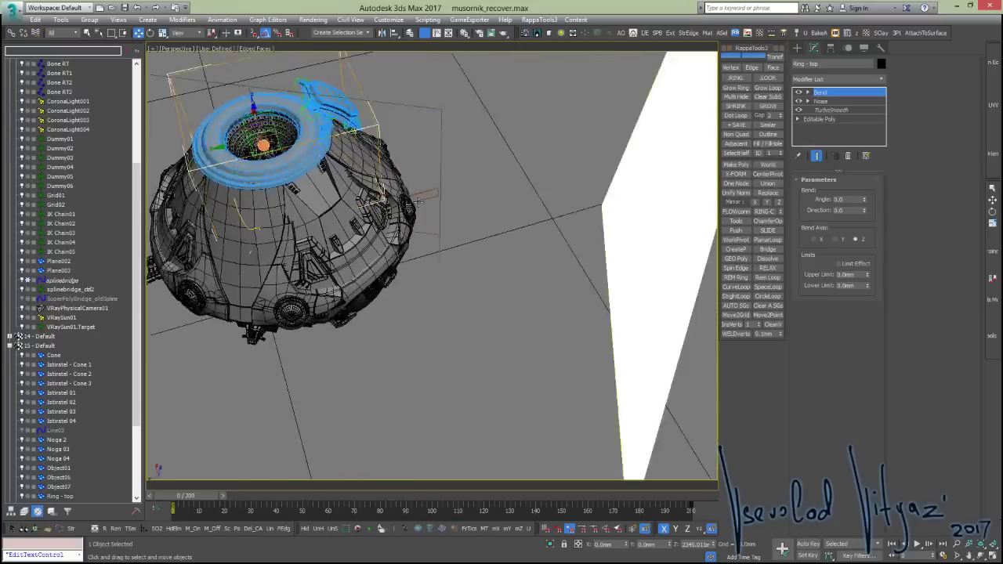
scroll(559, 171, "down", 3)
Orbit toward a top-down view and bring up the Standard Primitives creation list
middle_click_drag(559, 171, 504, 213, "alt")
scroll(504, 213, "up", 5)
scroll(392, 240, "down", 5)
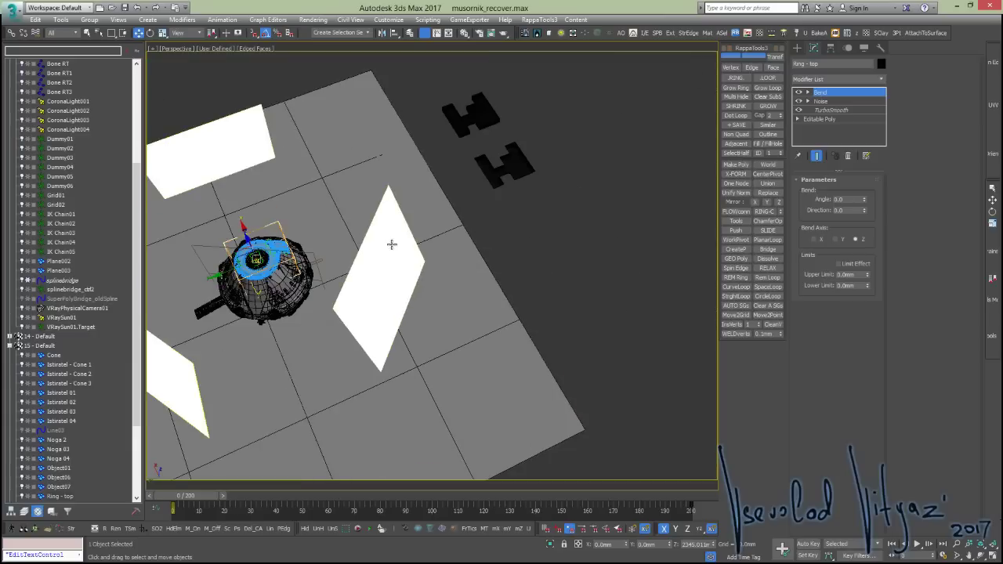
mouse_move(392, 240)
middle_mouse_down("alt")
mouse_move(556, 208)
mouse_move(595, 180)
middle_mouse_up("alt")
left_click(798, 48)
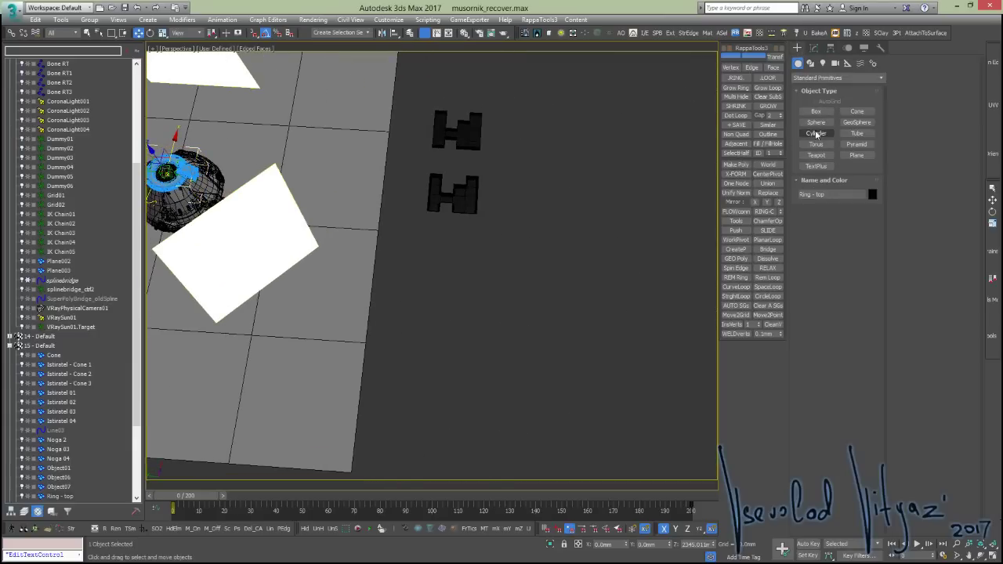
Draw a cylinder (radius 2598.324, height 3362.798) and set its Height Segments to 1
left_click(815, 134)
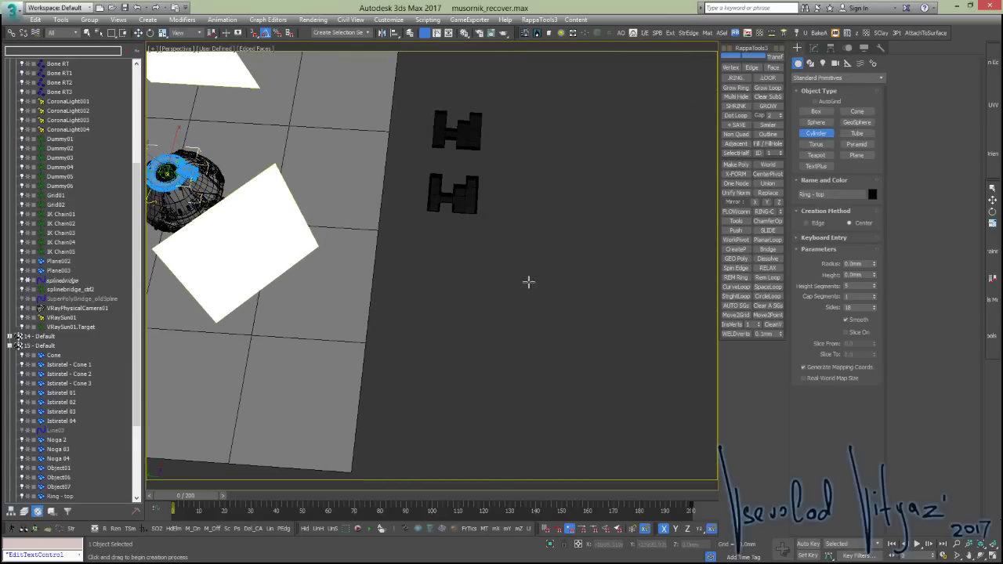
mouse_move(525, 276)
left_mouse_down()
mouse_move(621, 303)
mouse_move(593, 295)
left_mouse_up()
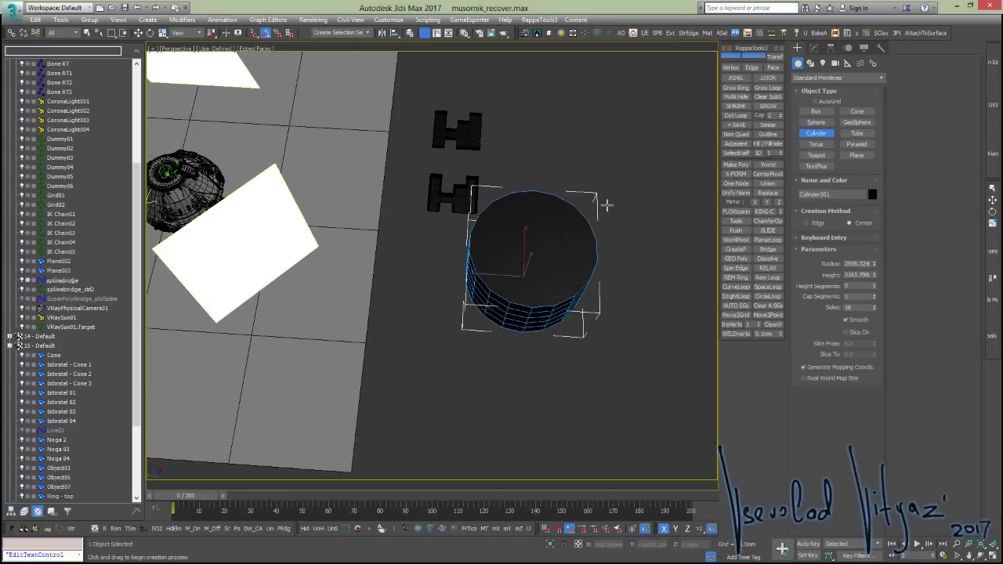
left_click(600, 250)
right_click(600, 251)
left_click(824, 64)
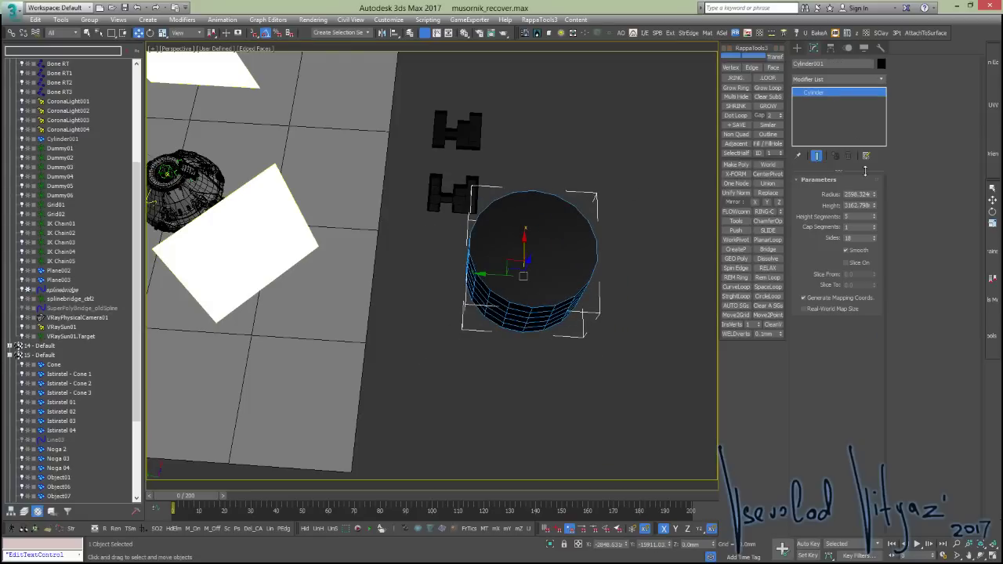
right_click(875, 217)
Zoom onto Cylinder001 and convert it to an Editable Poly with Ctrl+E
key("z")
scroll(566, 227, "up", 1)
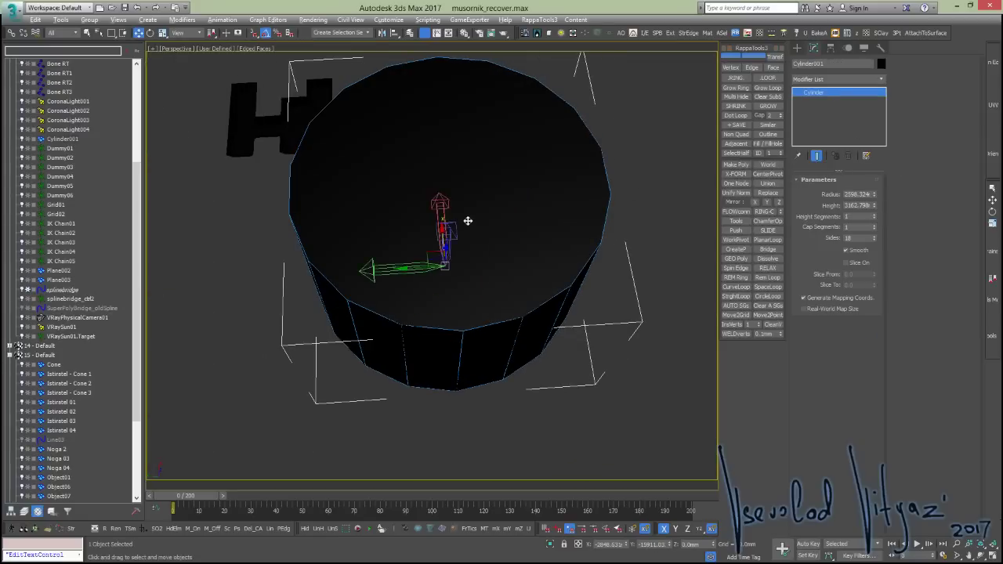
scroll(467, 221, "down", 3)
middle_click_drag(512, 233, 507, 188, "alt")
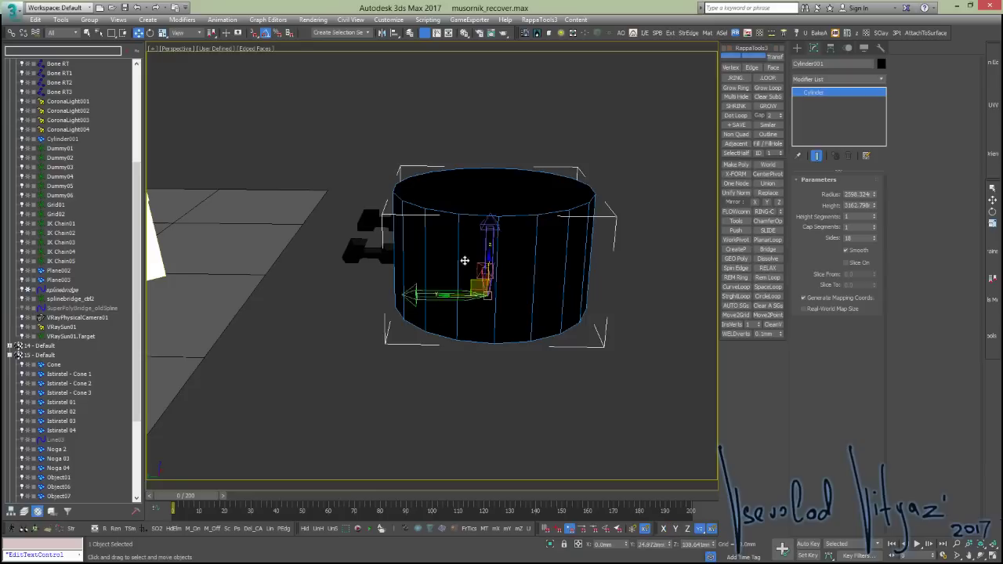
mouse_move(465, 260)
middle_mouse_down("alt")
mouse_move(421, 224)
mouse_move(450, 249)
mouse_move(486, 242)
middle_mouse_up("alt")
scroll(481, 239, "up", 4)
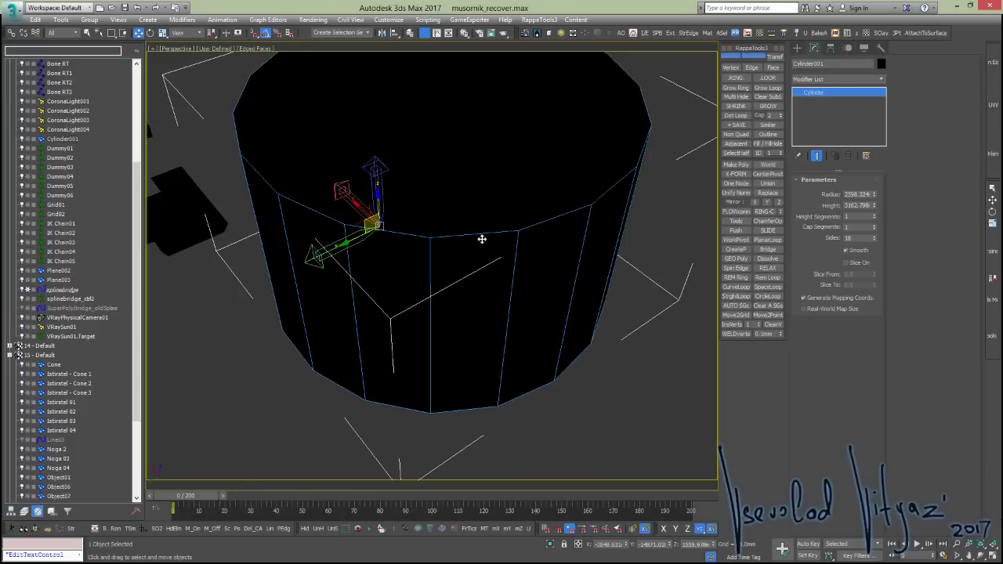
key("alt")
scroll(416, 211, "down", 2)
middle_click_drag(551, 222, 606, 232, "alt")
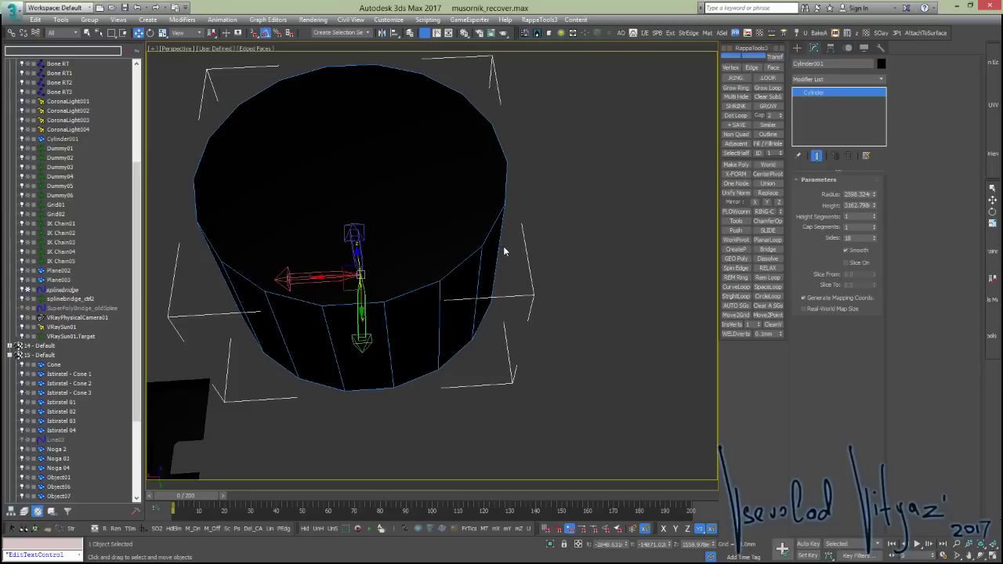
key("ctrl+e")
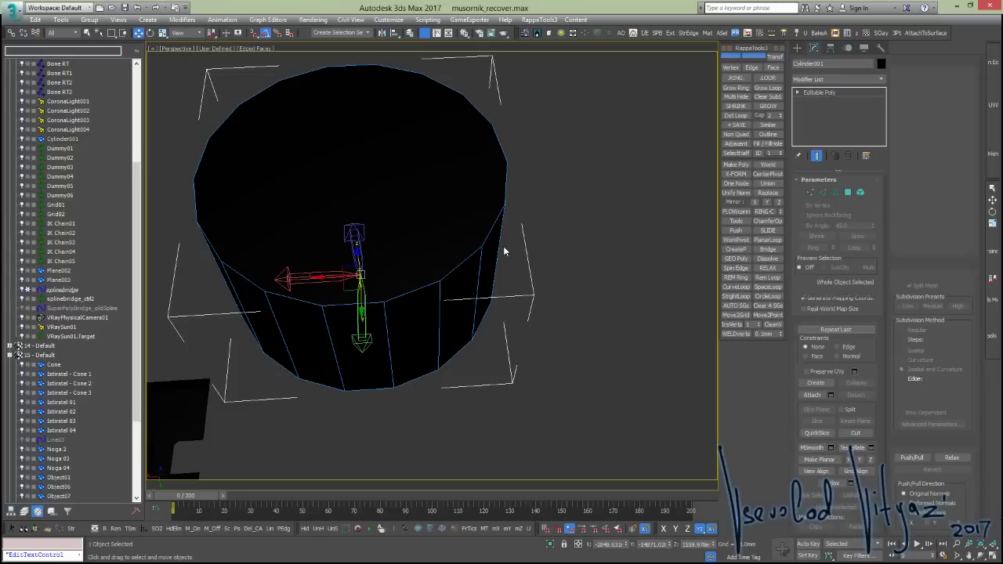
mouse_move(530, 197)
middle_mouse_down("alt")
mouse_move(512, 192)
mouse_move(524, 202)
middle_mouse_up("alt")
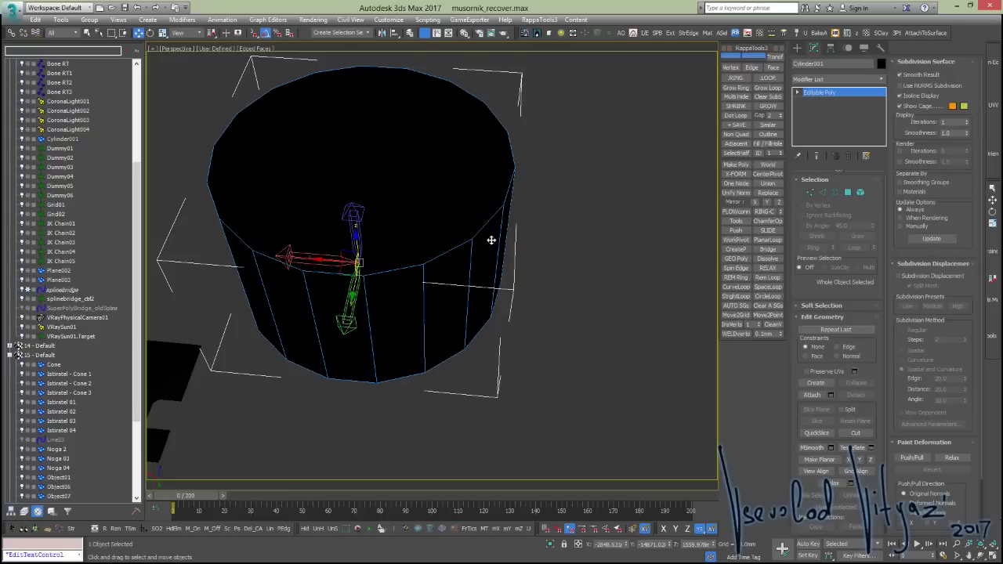
Select a top-rim edge and snap the cylinder's pivot to it with PEdg
key("2")
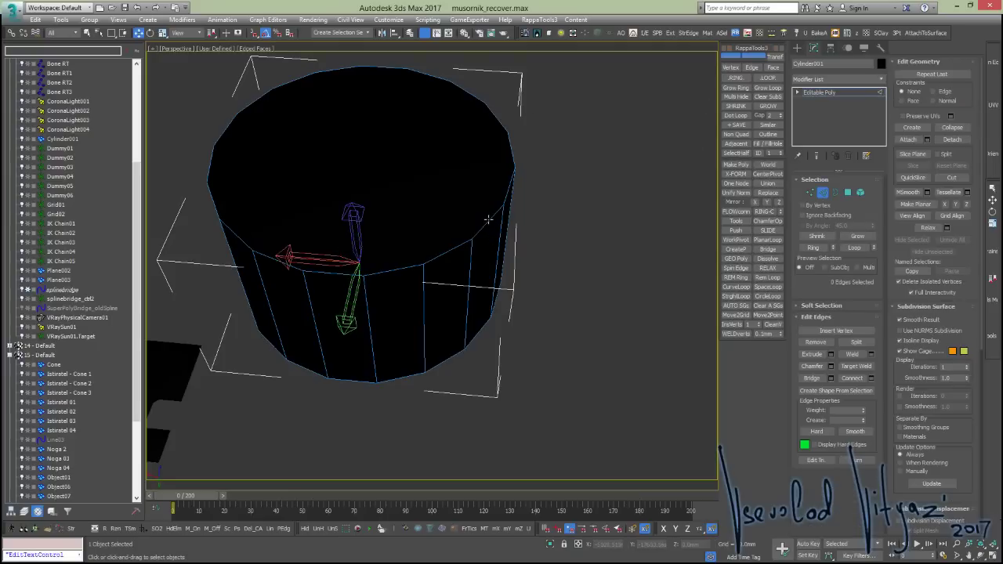
left_click(487, 220)
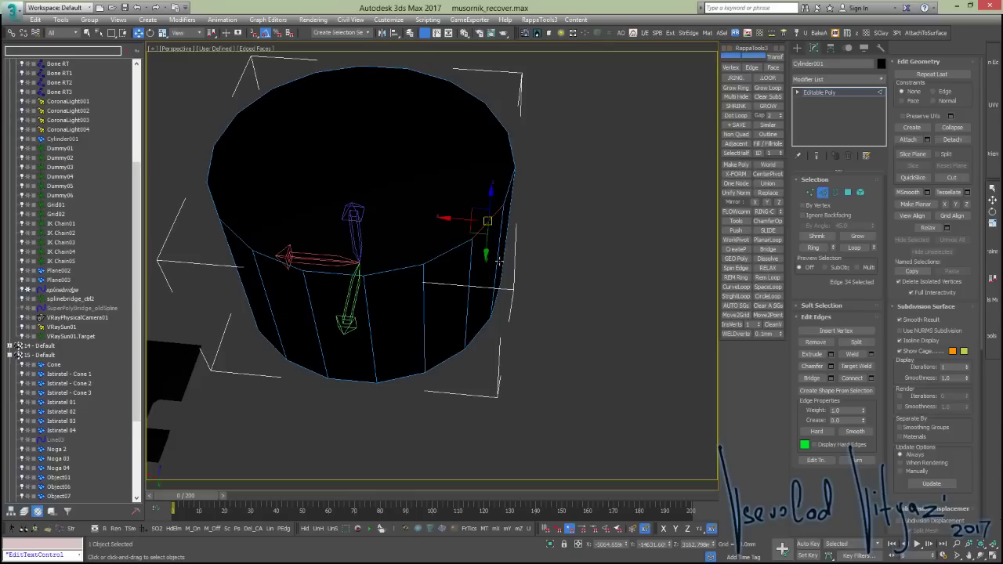
left_click(284, 528)
Test-rotate the cylinder -60 degrees around its new edge pivot
key("e")
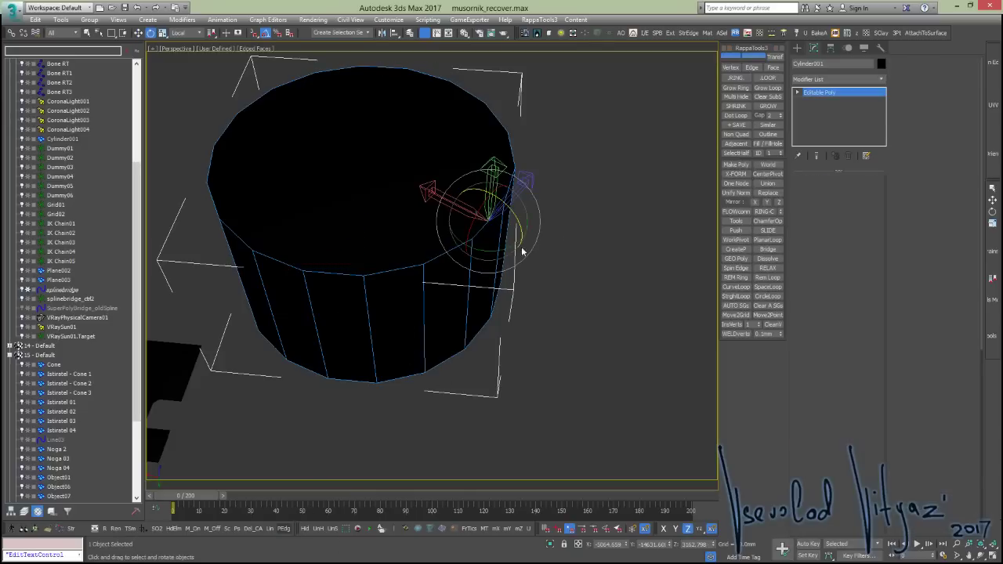
mouse_move(522, 246)
middle_mouse_down("alt")
mouse_move(553, 219)
mouse_move(450, 224)
middle_mouse_up("alt")
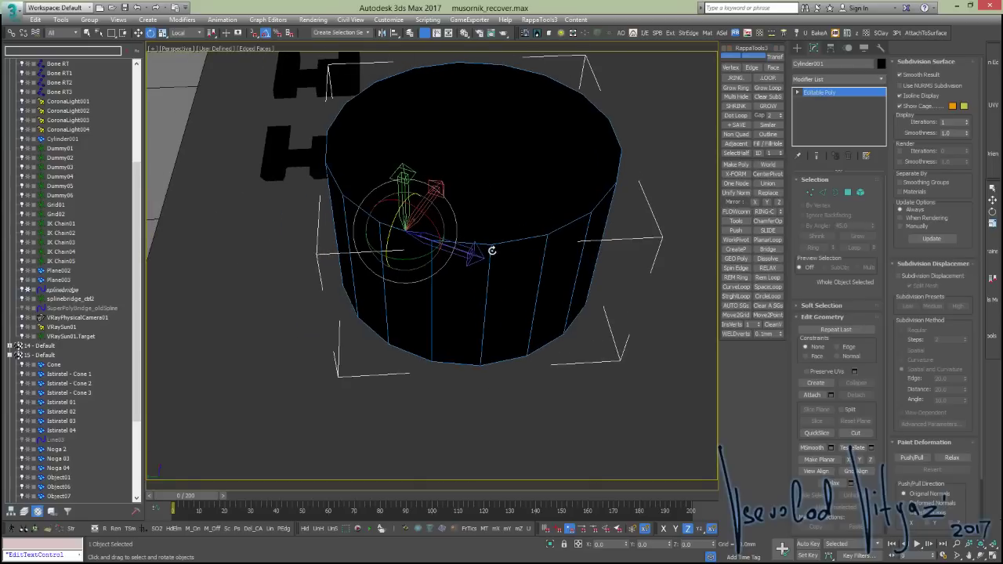
middle_click_drag(490, 251, 421, 219, "alt")
scroll(433, 205, "up", 5)
mouse_move(427, 207)
left_mouse_down()
mouse_move(340, 193)
mouse_move(444, 217)
mouse_move(412, 224)
mouse_move(454, 226)
mouse_move(387, 224)
mouse_move(434, 225)
left_mouse_up()
scroll(434, 225, "down", 3)
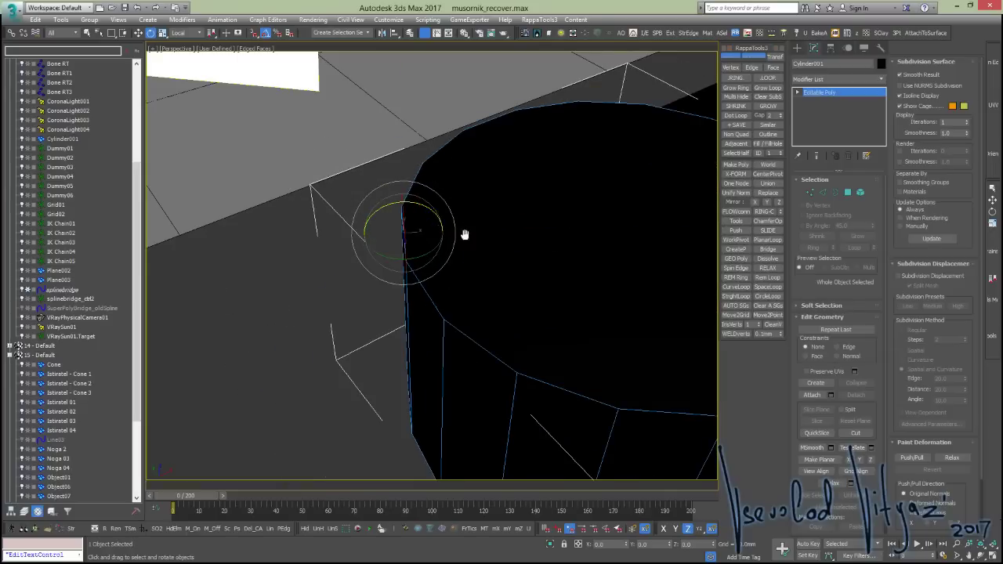
scroll(463, 233, "down", 3)
middle_click_drag(436, 261, 473, 199, "alt")
Restore the cylinder's pivot to its centre with Ctrl+Alt+C
key("w")
scroll(473, 199, "up", 3)
mouse_move(489, 257)
middle_mouse_down("alt")
mouse_move(455, 245)
mouse_move(466, 240)
mouse_move(481, 284)
mouse_move(449, 281)
mouse_move(432, 247)
middle_mouse_up("alt")
scroll(470, 255, "up", 3)
scroll(471, 260, "down", 3)
scroll(449, 280, "down", 2)
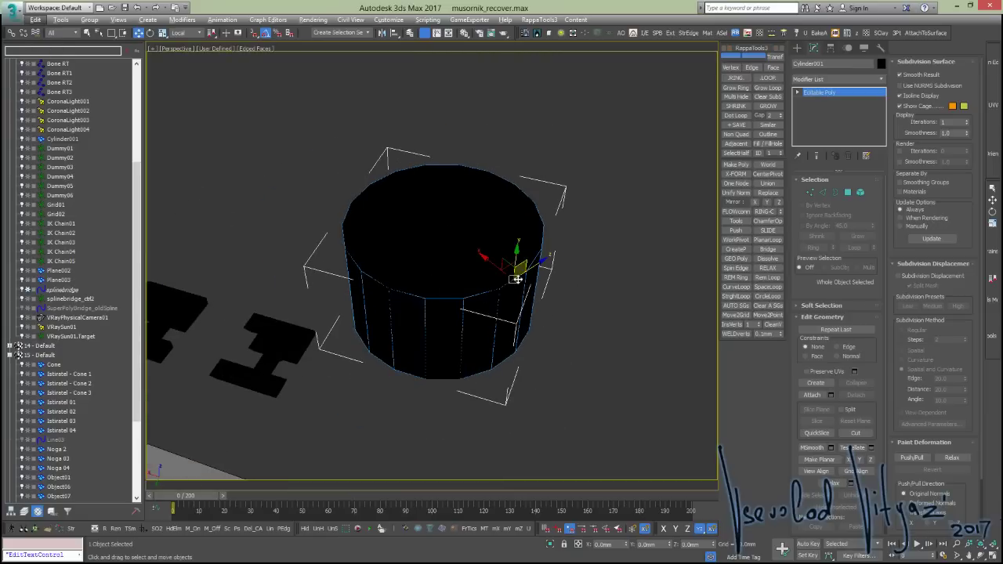
key("ctrl+alt+c")
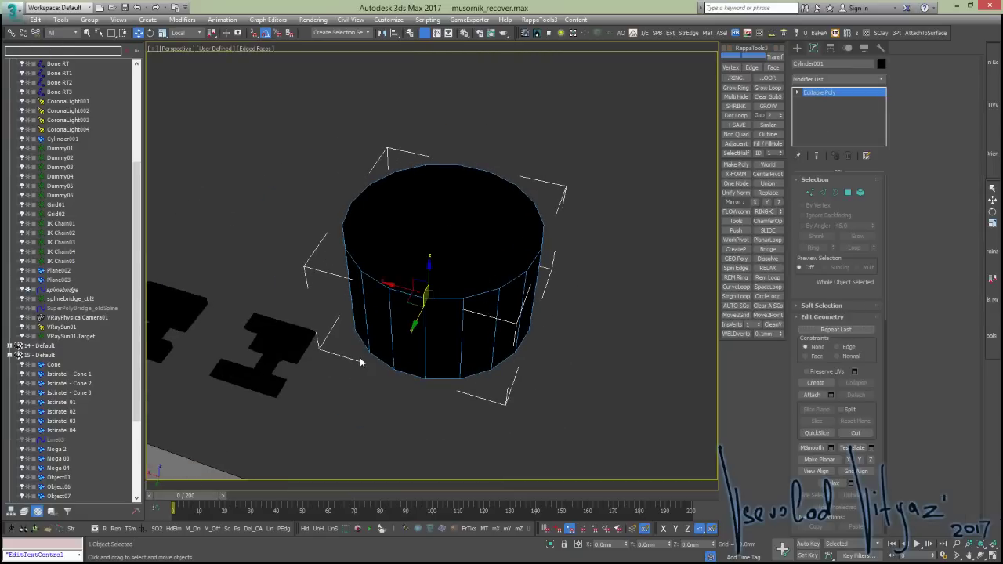
Pick a top-rim edge again and test-rotate the cylinder around its edge pivot
left_click(11, 33)
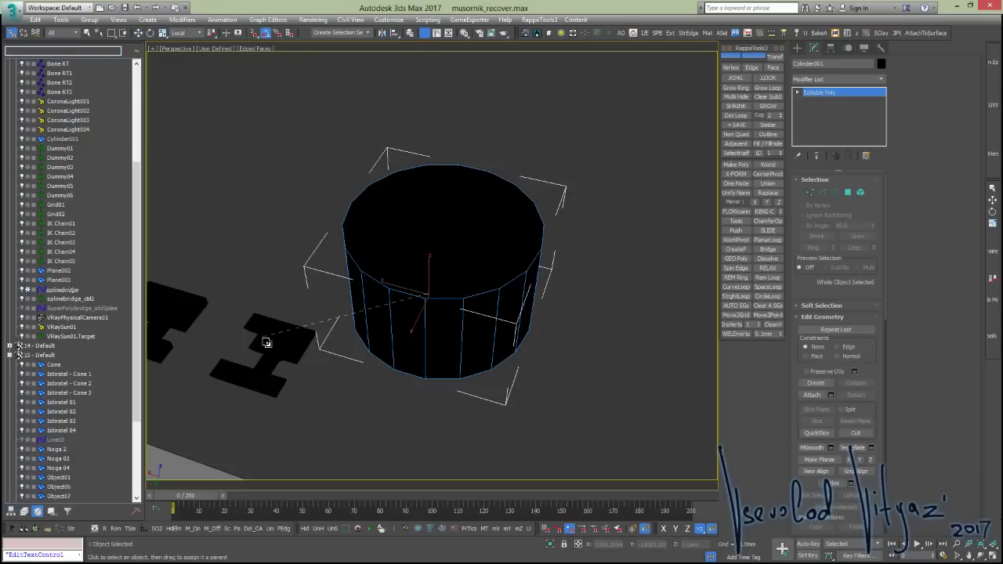
key("2")
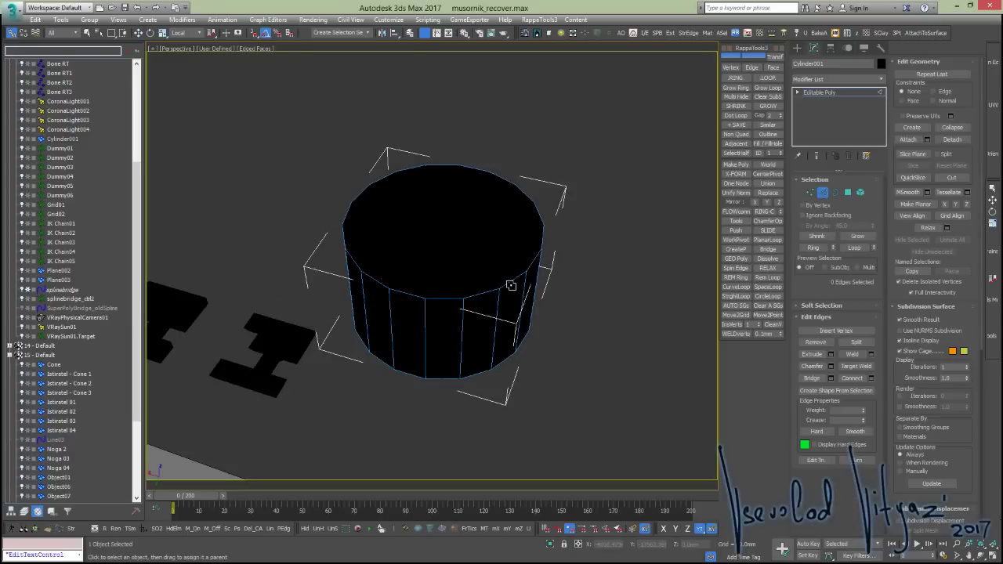
key("e")
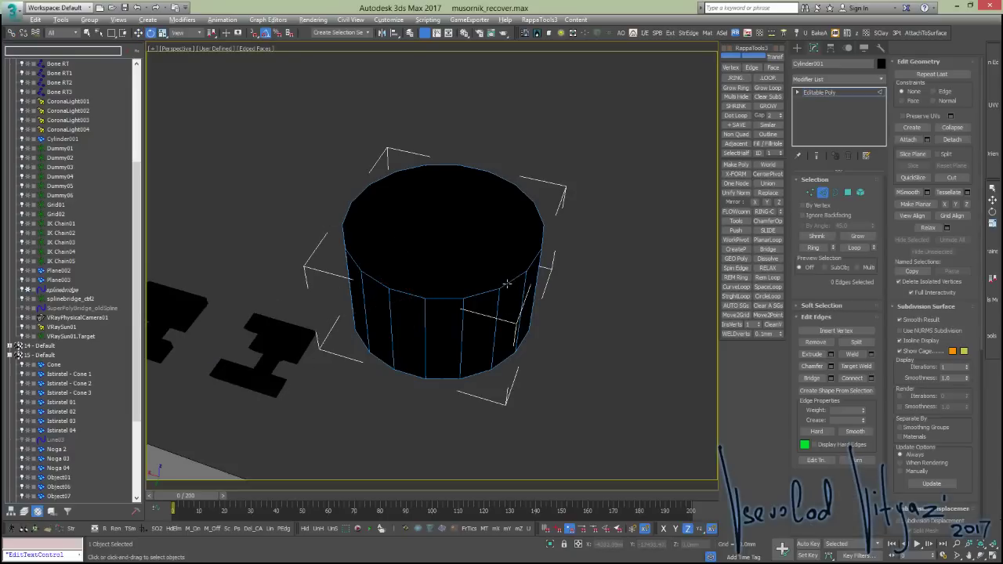
left_click(507, 284)
key("w")
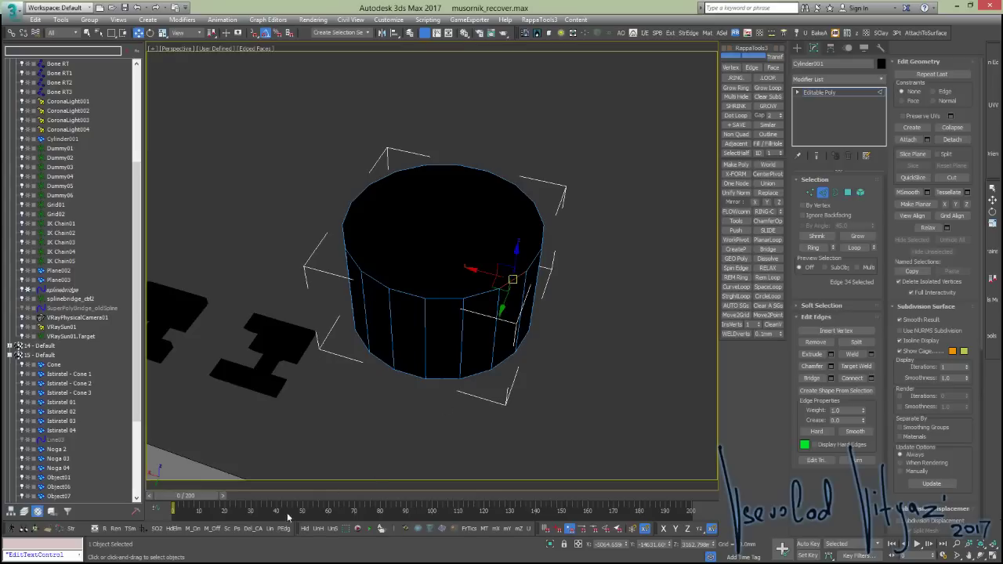
key("e")
key("2")
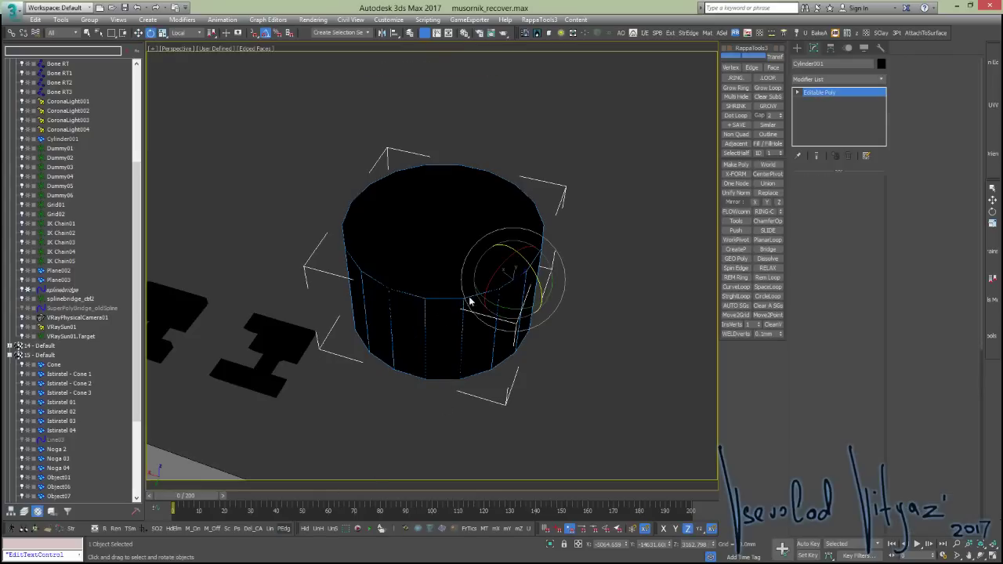
mouse_move(470, 302)
middle_mouse_down("alt")
mouse_move(564, 269)
mouse_move(544, 230)
middle_mouse_up("alt")
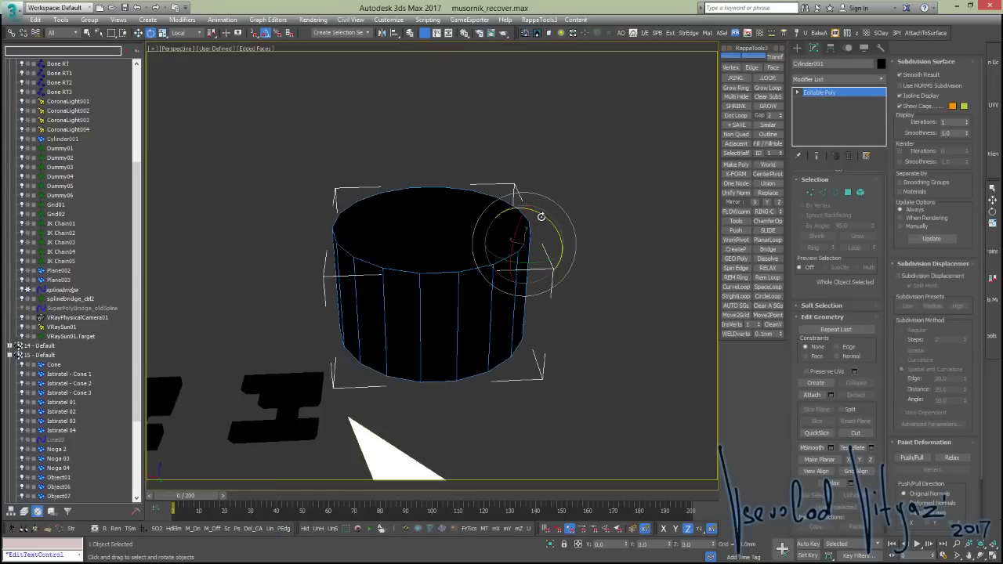
left_click_drag(541, 216, 631, 204)
mouse_move(632, 203)
middle_mouse_down("alt")
mouse_move(454, 225)
mouse_move(487, 243)
mouse_move(455, 262)
mouse_move(461, 277)
middle_mouse_up("alt")
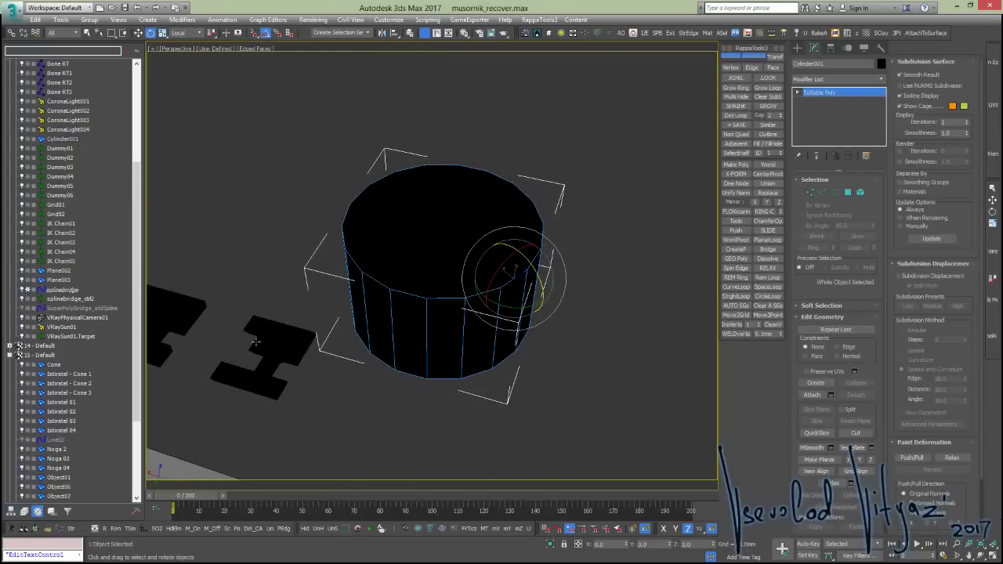
Leave Cylinder001 deselected in the scene
left_click(619, 220)
left_click(486, 259)
left_click(589, 266)
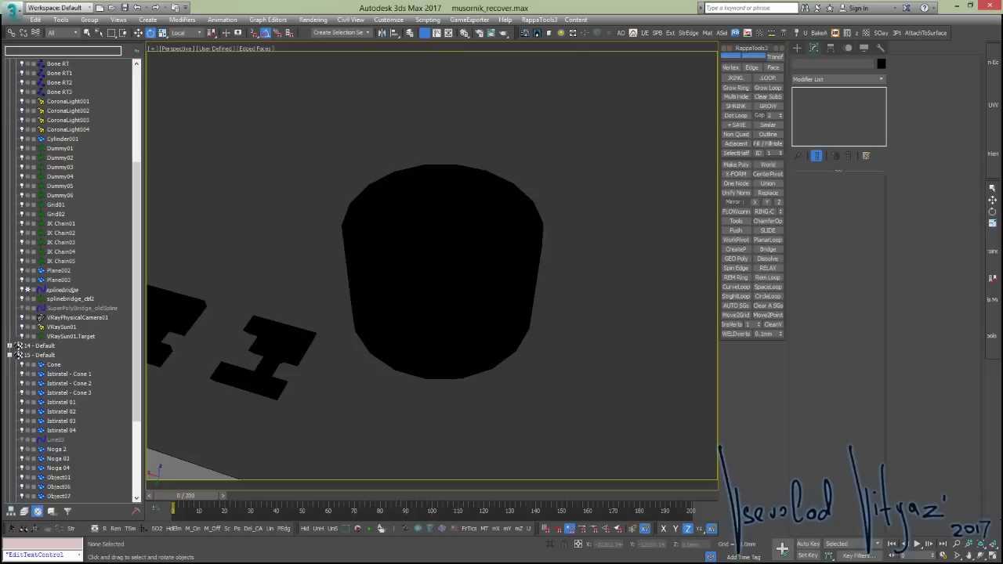
Review the ScriptSpot Pivot 2 edge page down to its three .mcr attachments and comments
key("alt+Tab")
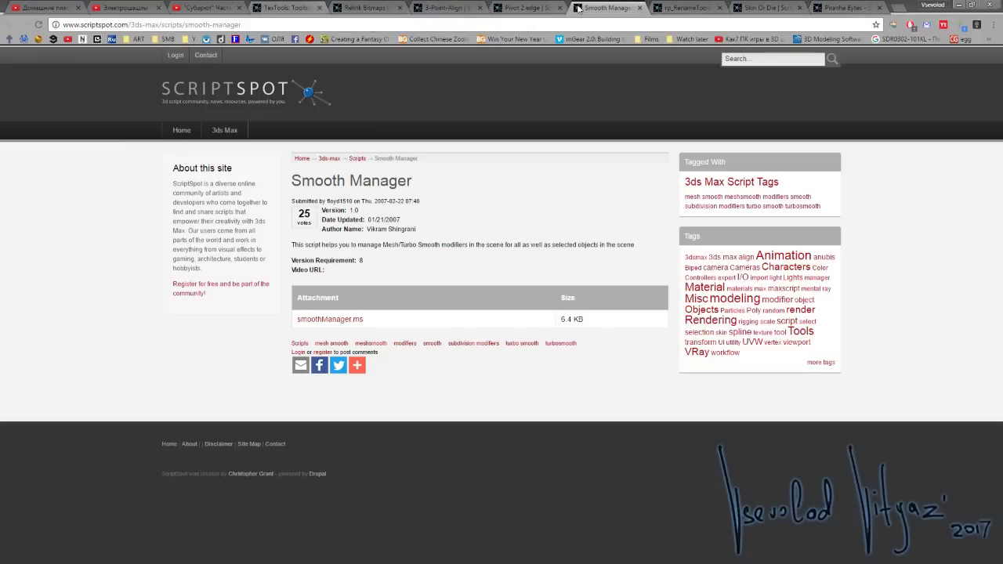
left_click(537, 10)
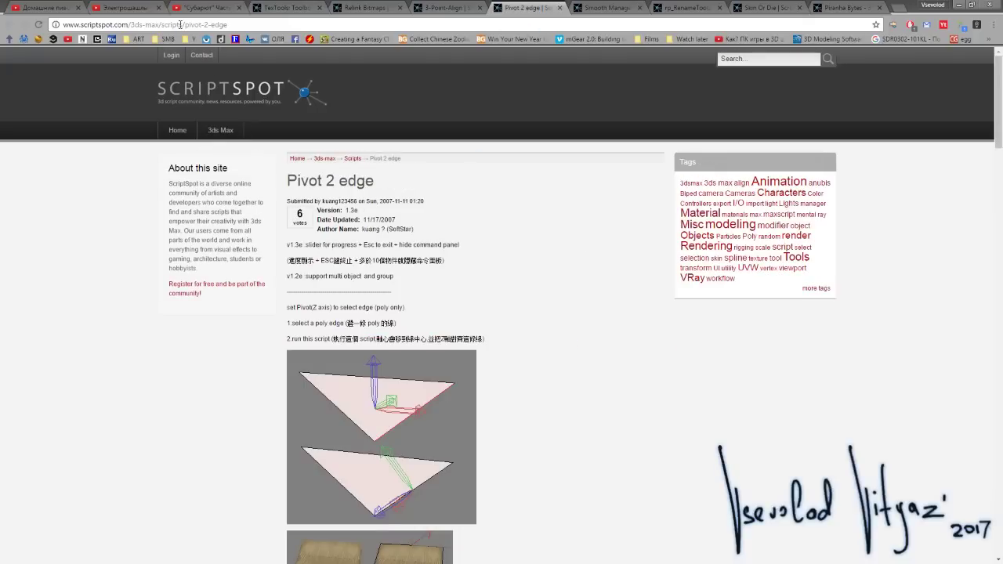
left_click_drag(179, 25, 339, 51)
left_click(558, 197)
scroll(560, 204, "down", 3)
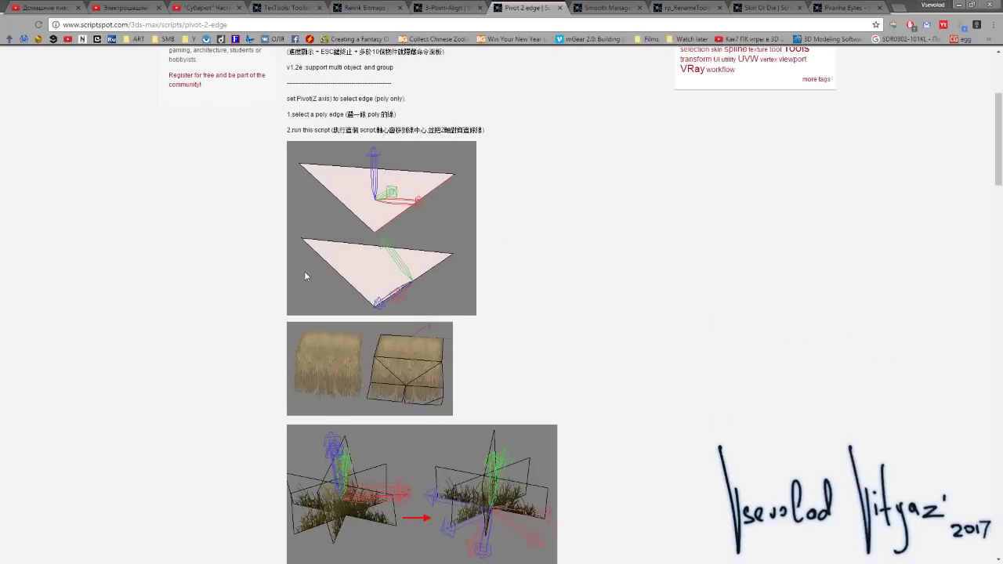
scroll(474, 282, "down", 2)
scroll(598, 334, "down", 3)
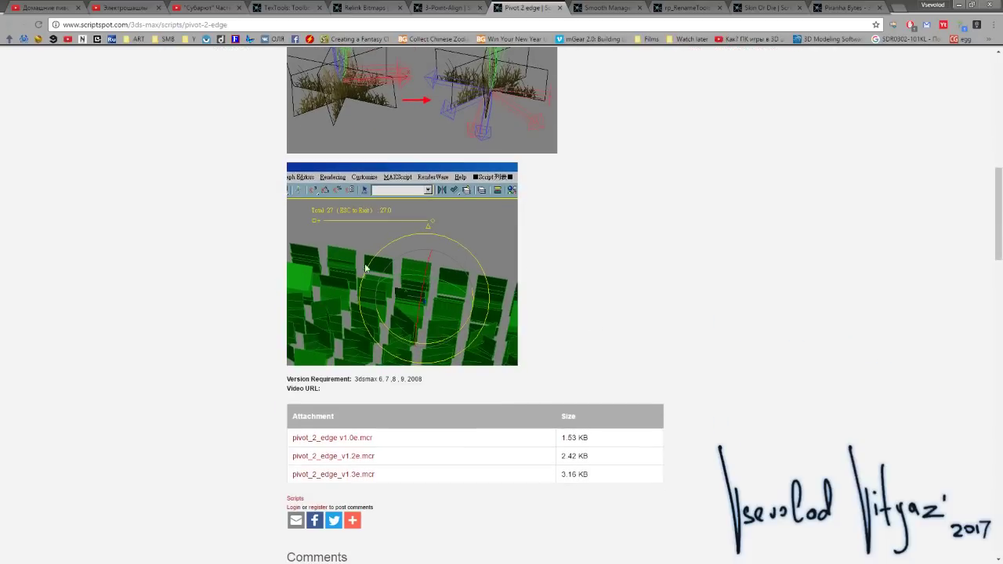
scroll(602, 255, "down", 2)
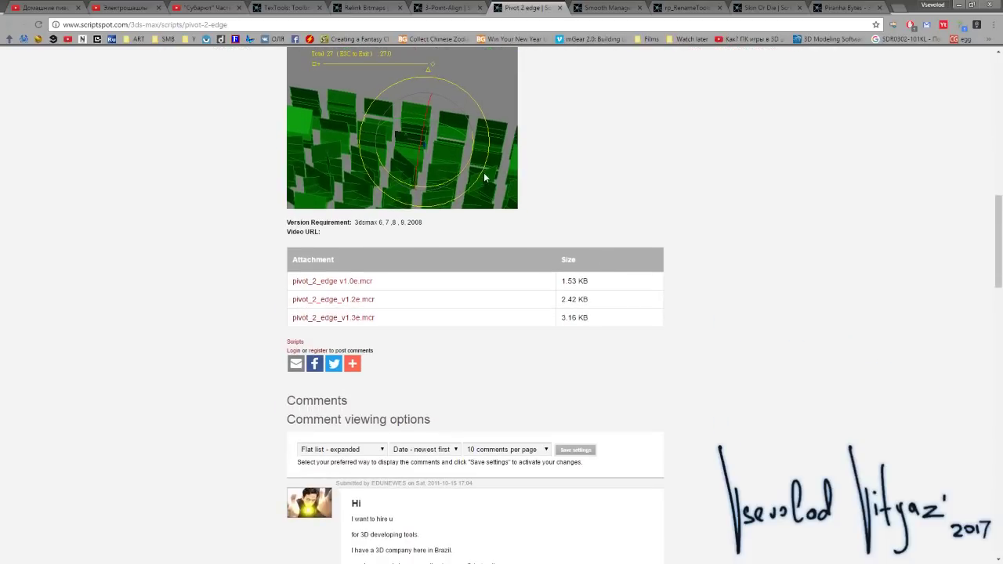
scroll(484, 174, "down", 3)
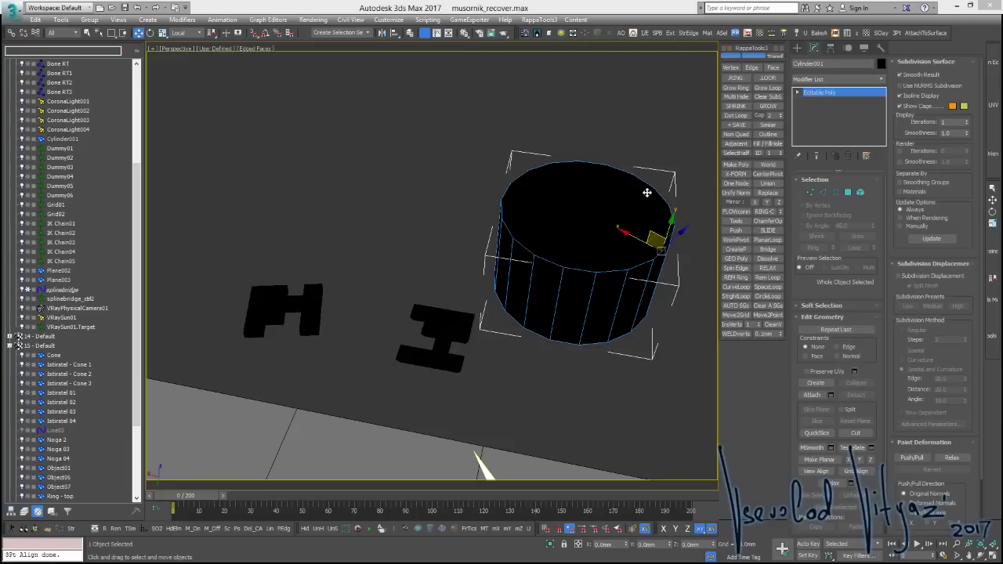
Assign the 14 - Default material to the H shape, I shape and cylinder
mouse_move(576, 215)
middle_mouse_down("alt")
mouse_move(559, 201)
mouse_move(549, 214)
mouse_move(558, 233)
mouse_move(531, 229)
mouse_move(571, 211)
mouse_move(556, 216)
middle_mouse_up("alt")
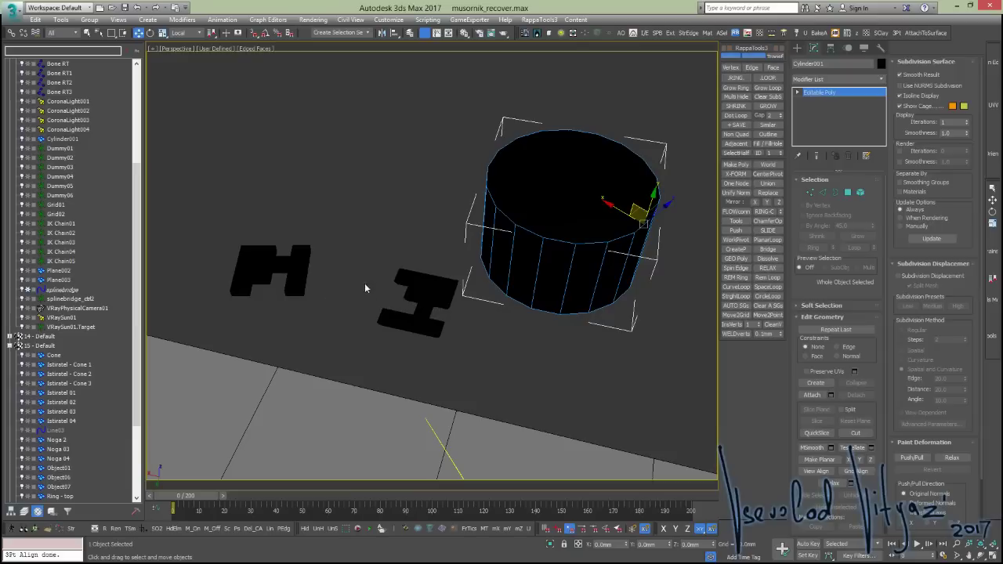
left_click(206, 268)
left_click(246, 264)
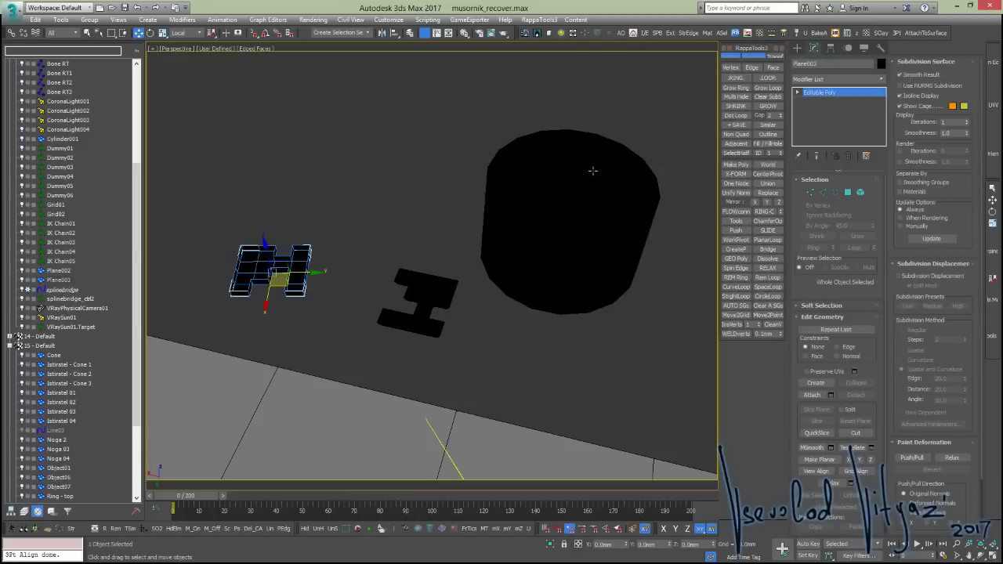
left_click_drag(269, 123, 633, 329)
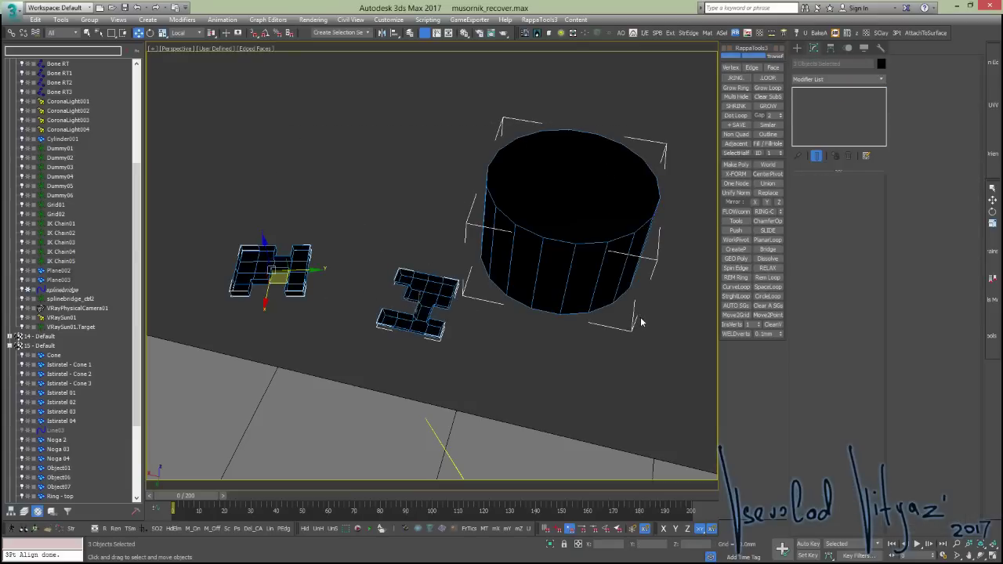
key("m")
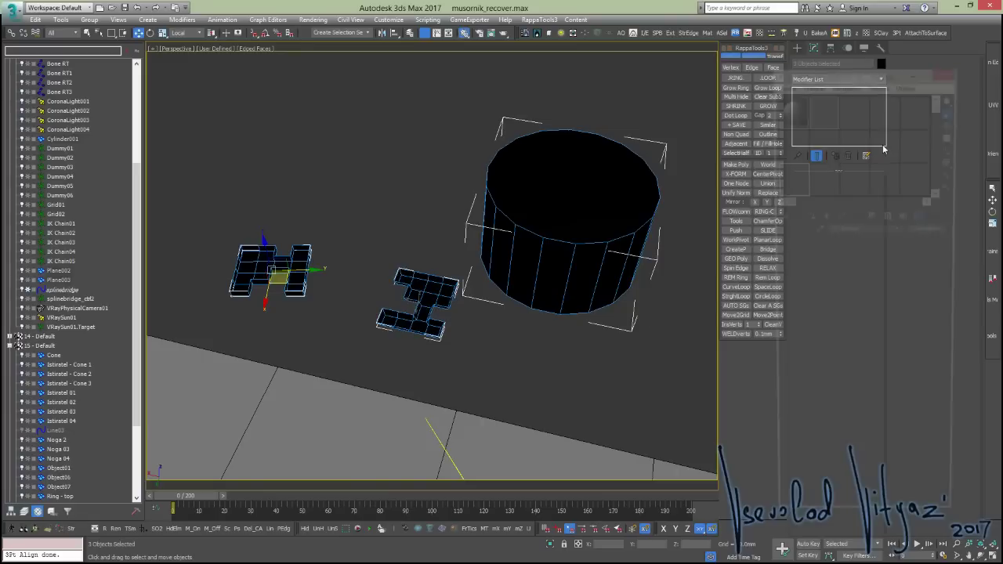
left_click(807, 220)
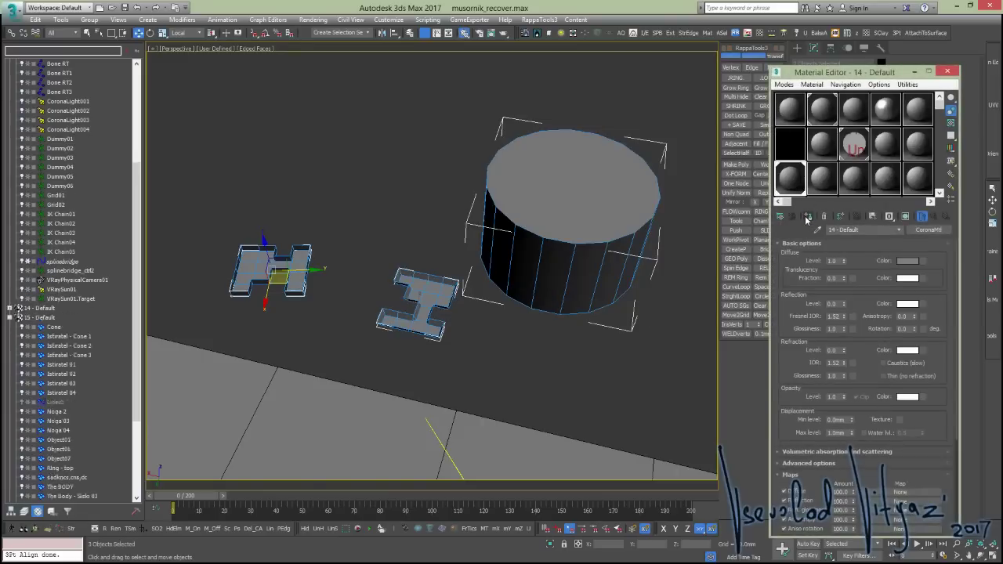
key("m")
left_click(662, 298)
Inspect individual polygons of the H-shaped plane at polygon level
mouse_move(611, 311)
middle_mouse_down("alt")
mouse_move(351, 282)
mouse_move(437, 274)
middle_mouse_up("alt")
left_click(269, 246)
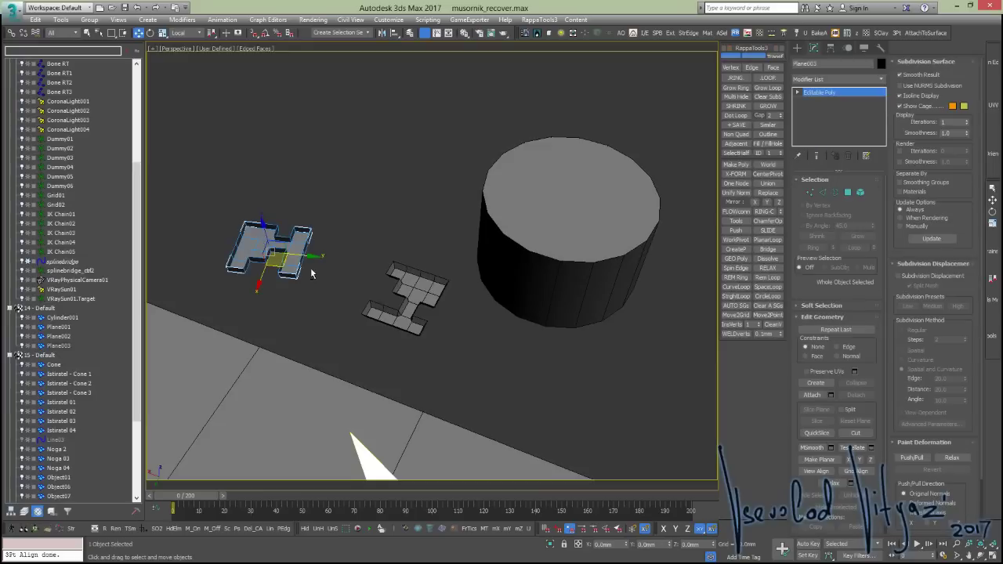
mouse_move(312, 274)
middle_mouse_down("alt")
mouse_move(313, 242)
mouse_move(310, 256)
middle_mouse_up("alt")
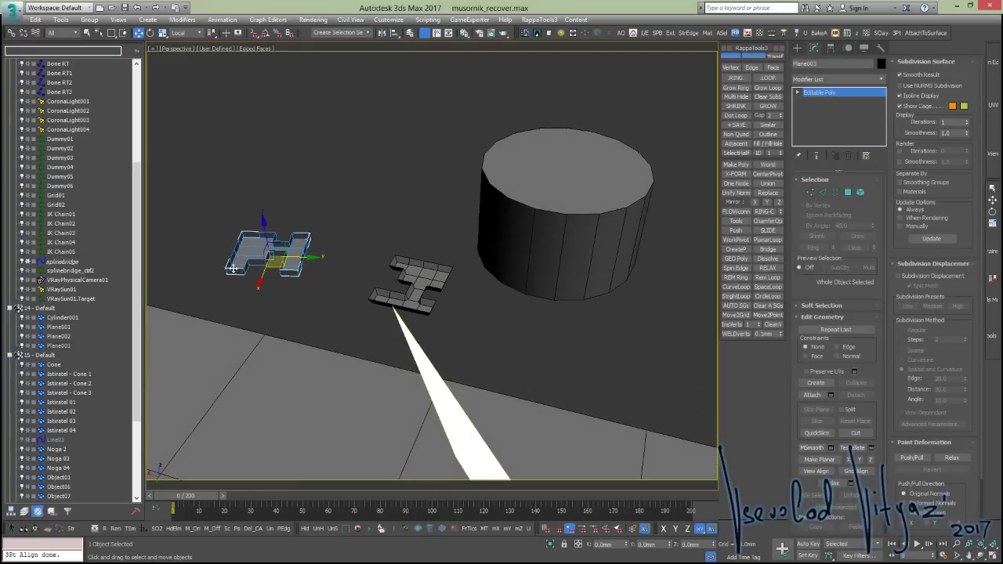
left_click(848, 192)
left_click(247, 252)
left_click(261, 250)
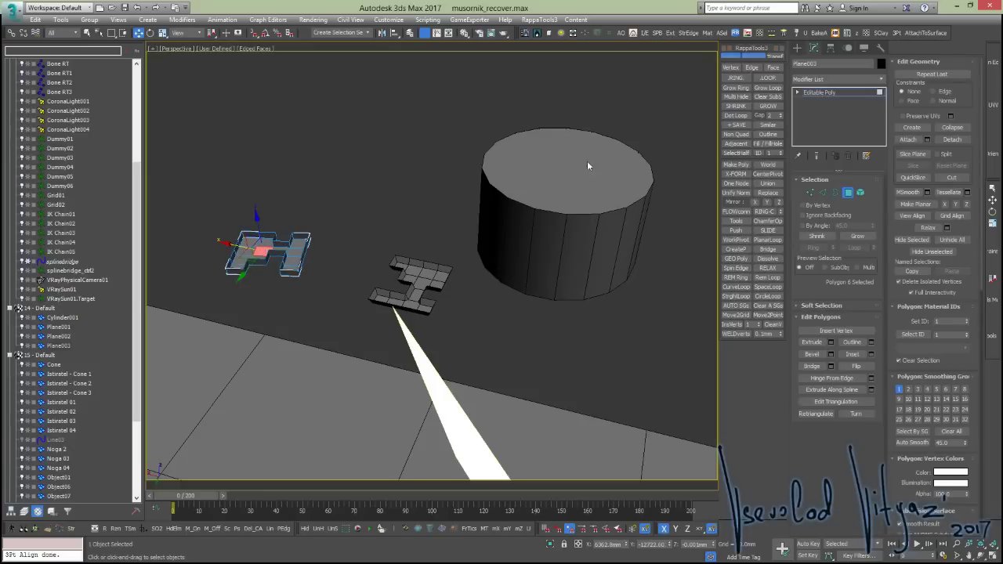
left_click(848, 192)
Select the cylinder, open the Edit menu, then select the H-shaped object
left_click(557, 166)
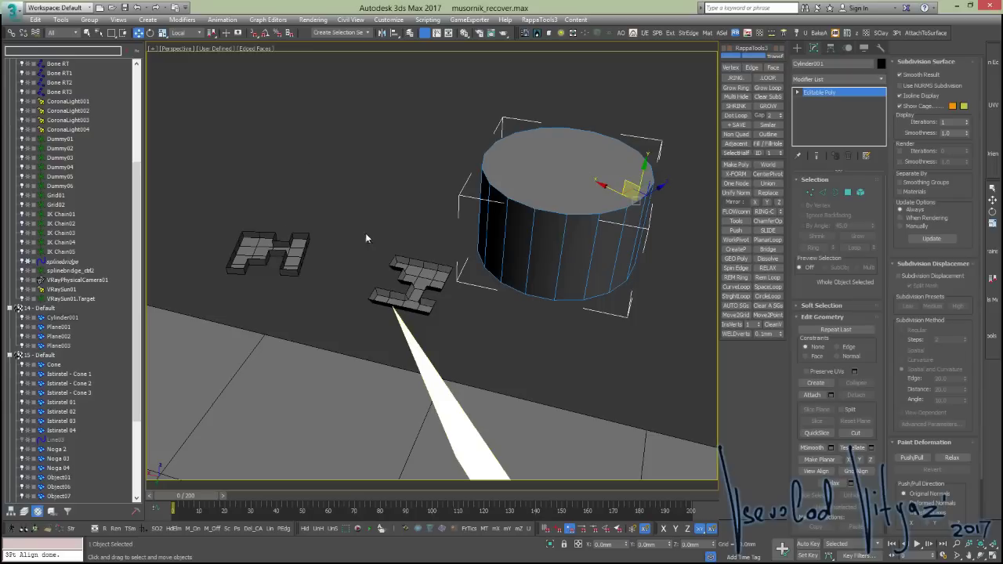
left_click(35, 18)
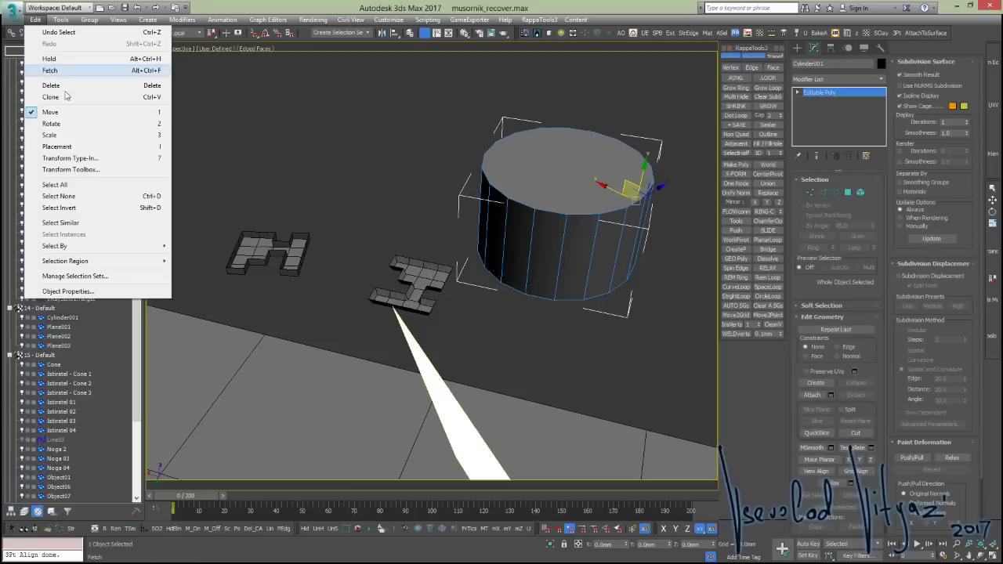
left_click(257, 251)
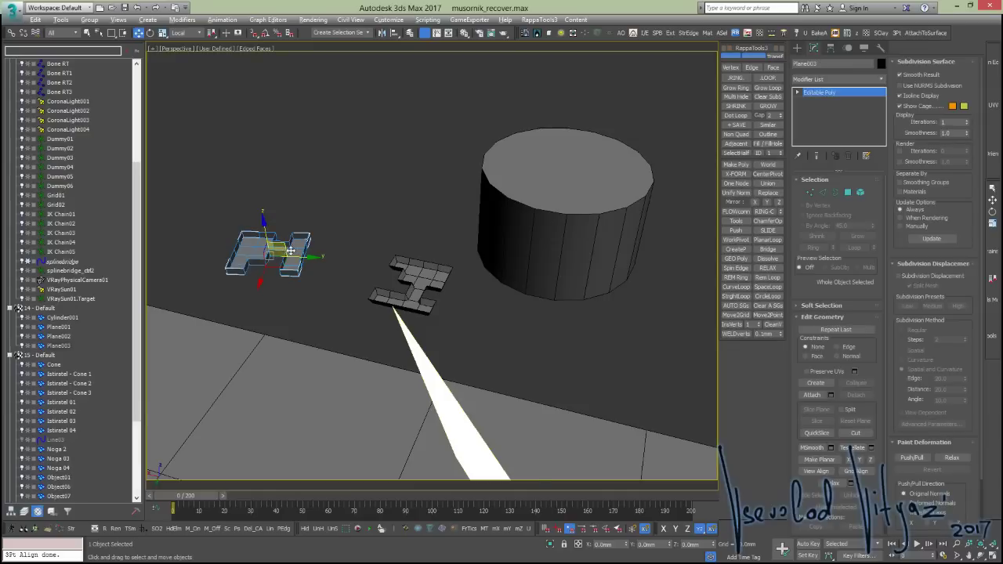
scroll(264, 237, "up", 5)
scroll(264, 236, "down", 5)
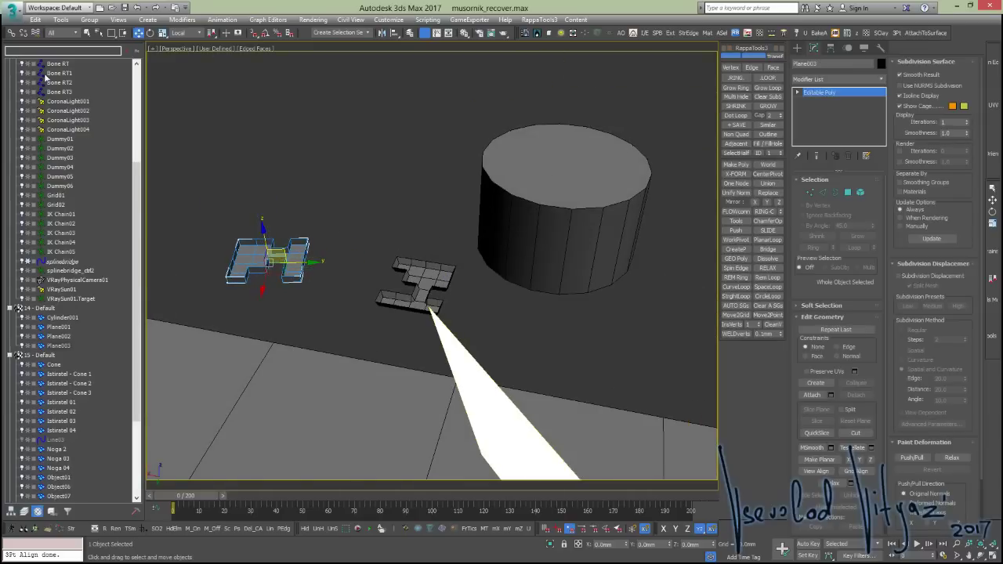
scroll(383, 156, "up", 2)
left_click(36, 19)
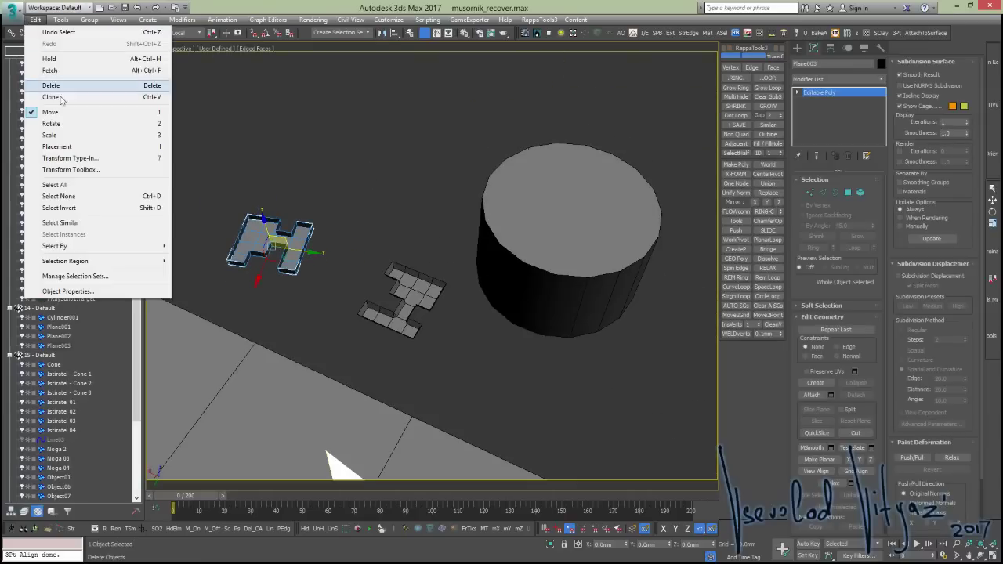
left_click(58, 147)
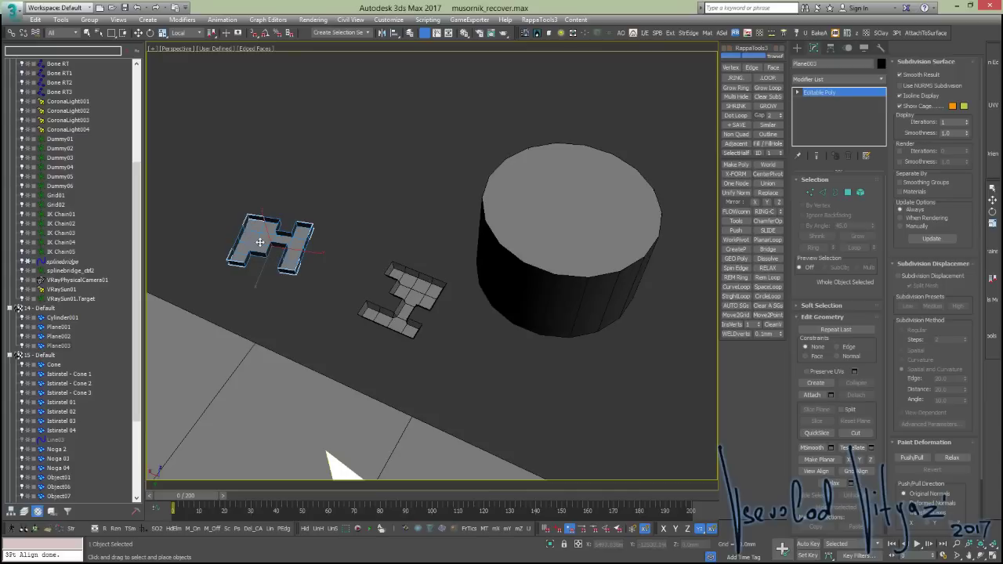
left_click_drag(259, 242, 587, 190)
middle_click_drag(587, 190, 616, 214, "alt")
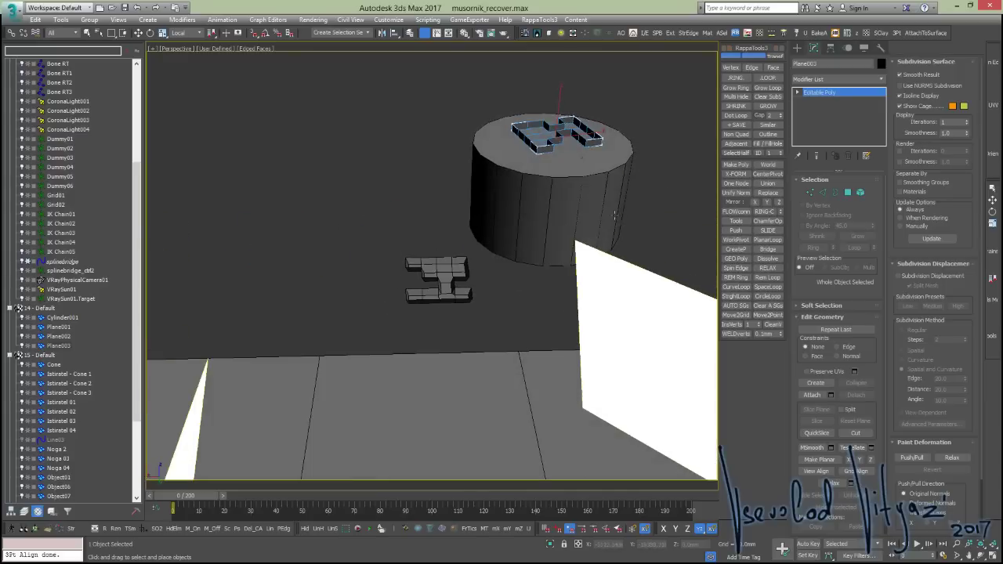
mouse_move(556, 132)
left_mouse_down()
mouse_move(545, 129)
mouse_move(548, 164)
mouse_move(481, 118)
mouse_move(525, 141)
mouse_move(546, 172)
left_mouse_up()
right_click(593, 195)
left_click(482, 216)
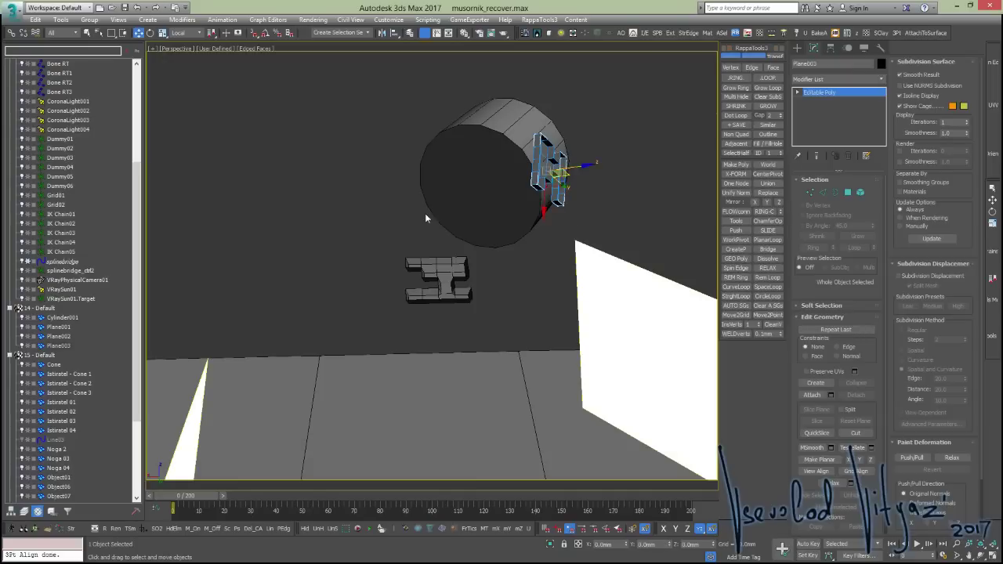
middle_click_drag(425, 213, 525, 208, "alt")
left_click(586, 200)
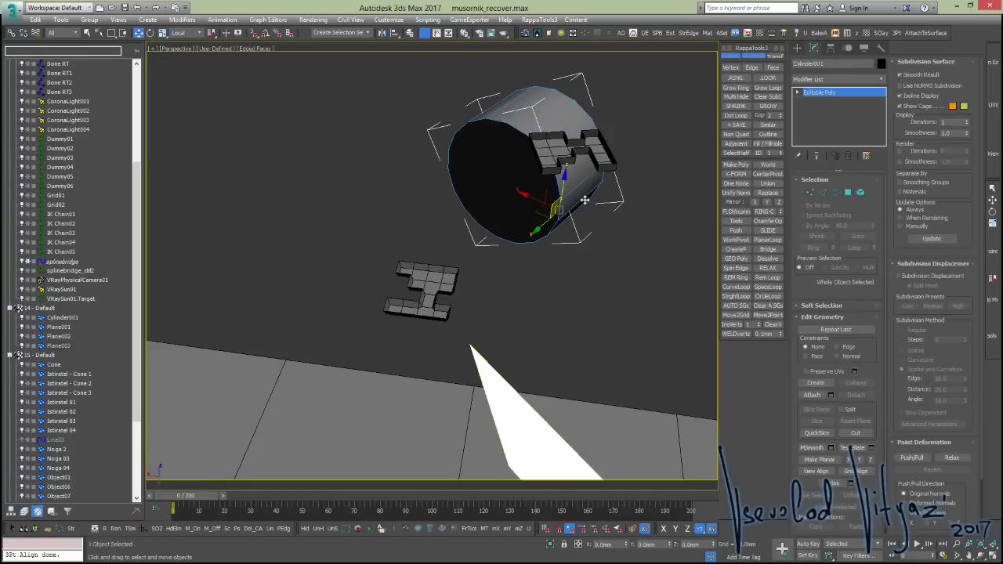
key("ctrl+z")
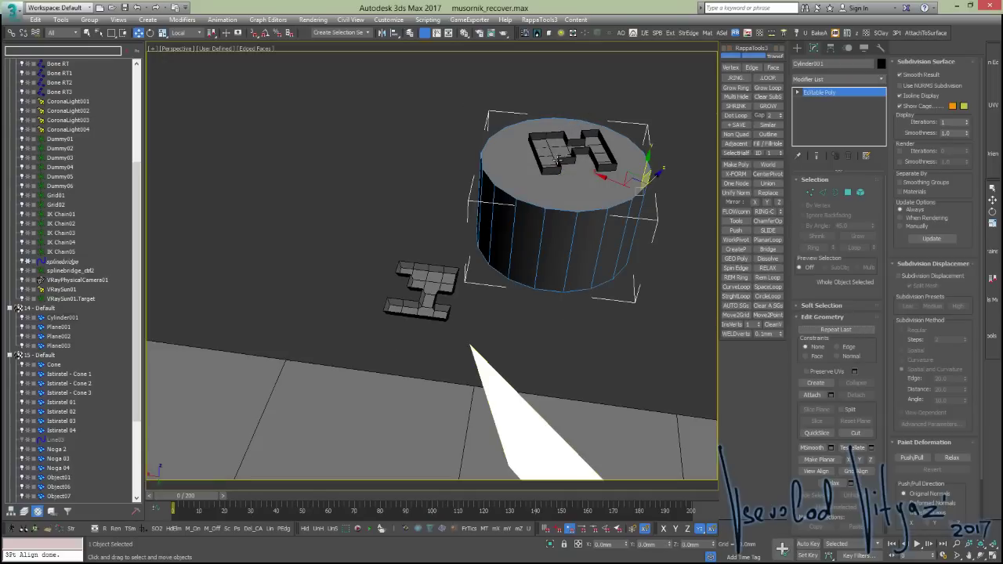
key("ctrl+z")
key("ctrl+z")
key("shift+z")
key("shift+z")
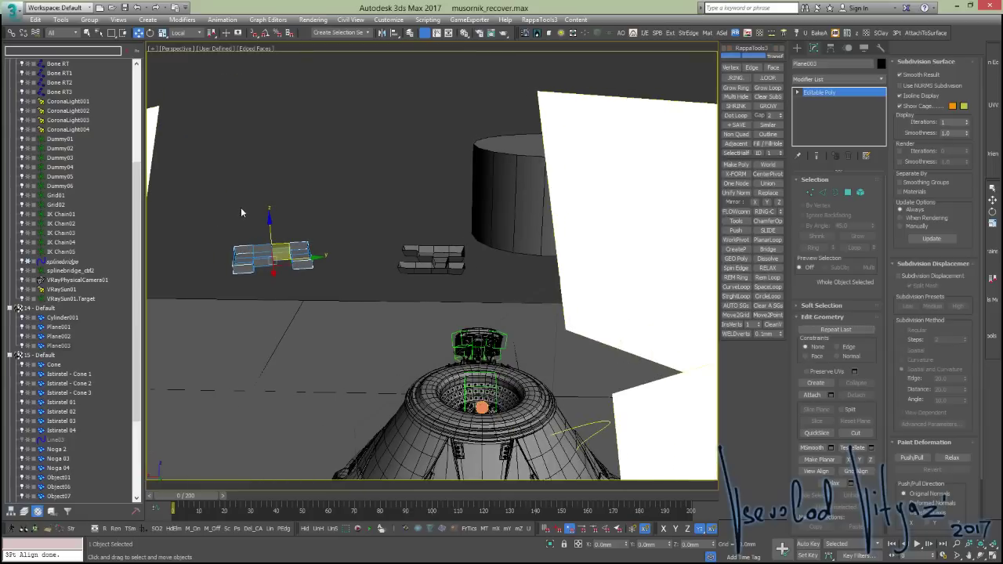
key("shift+z")
key("shift+z")
key("shift+z")
key("shift+z")
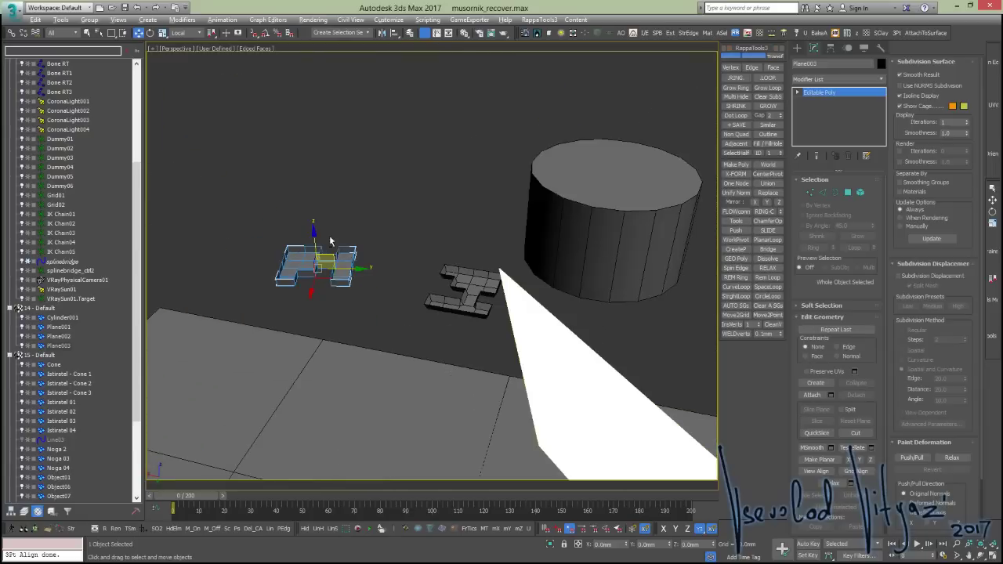
key("shift+z")
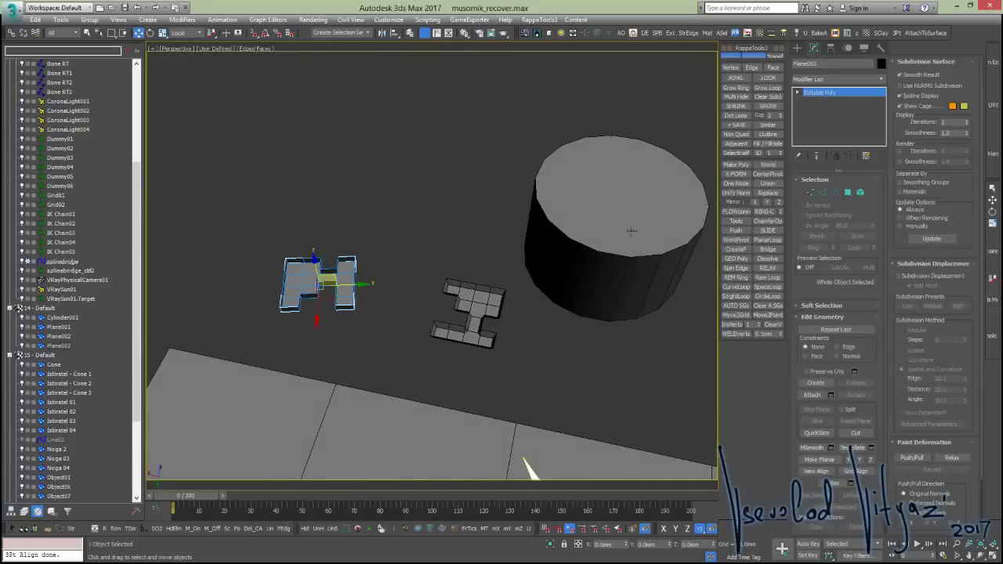
Rotate the H-shaped object to stand upright on the ground
key("shift+z")
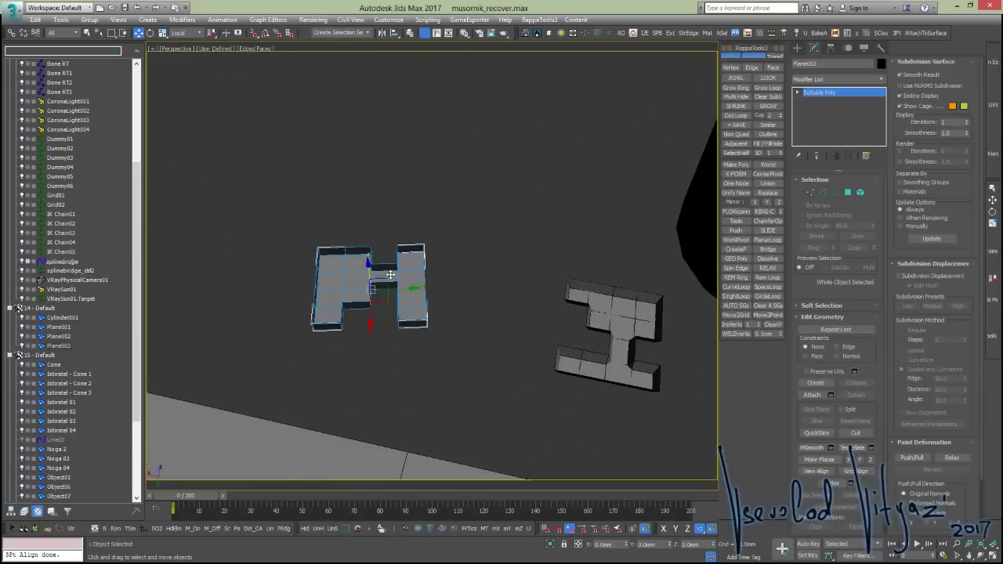
middle_click_drag(416, 274, 385, 271)
key("shift+z")
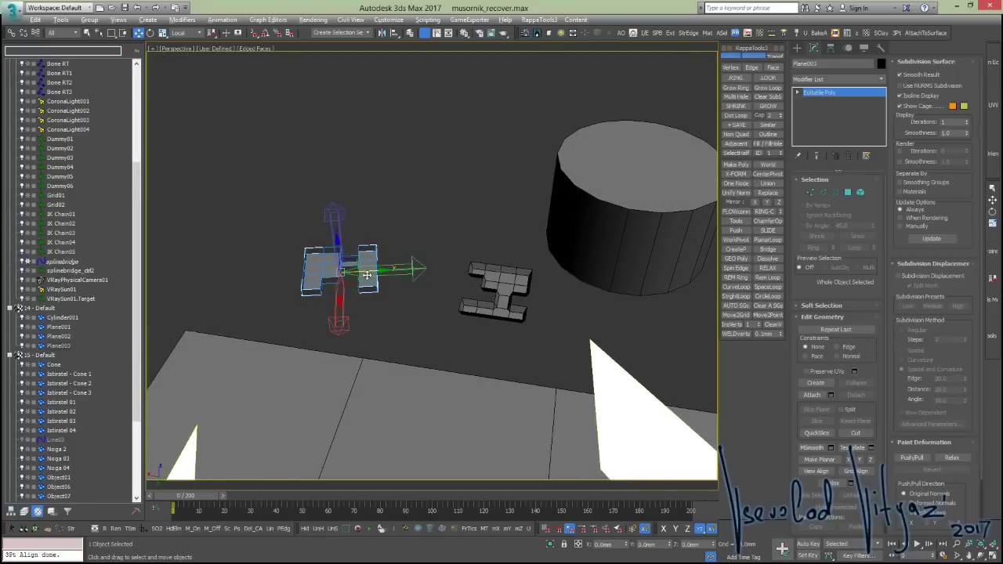
key("e")
left_click_drag(357, 246, 390, 282)
right_click(390, 282)
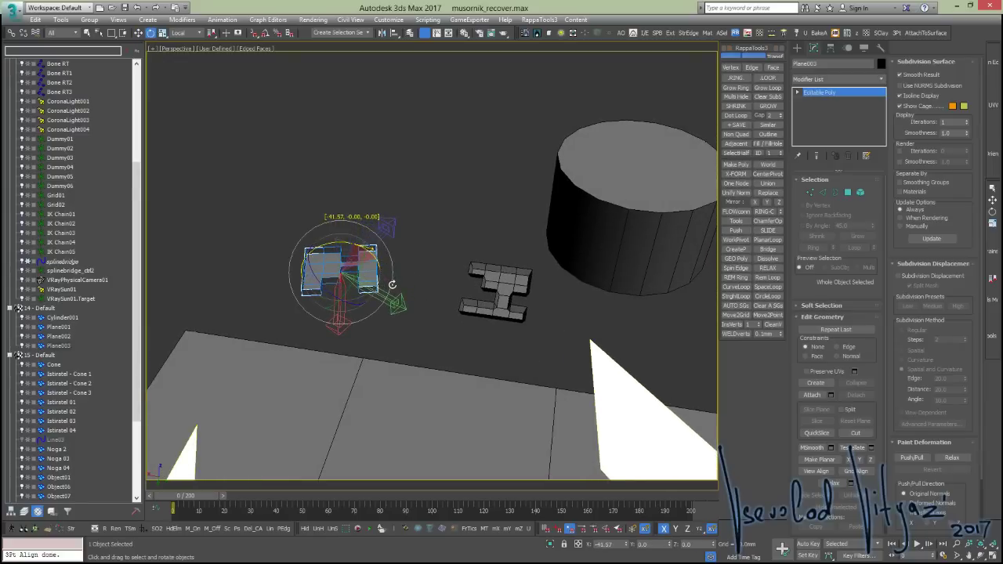
key("w")
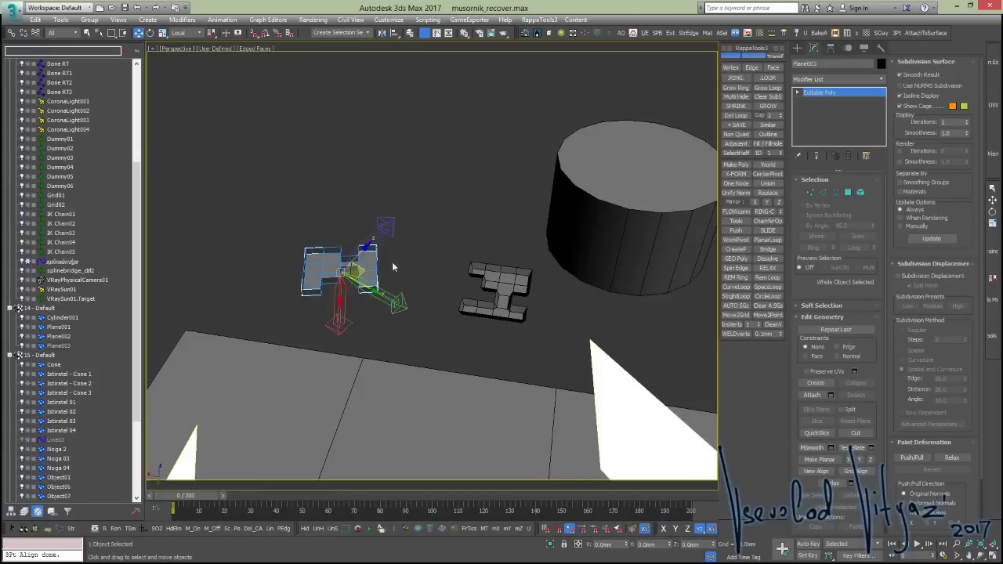
key("e")
left_click_drag(380, 269, 368, 235)
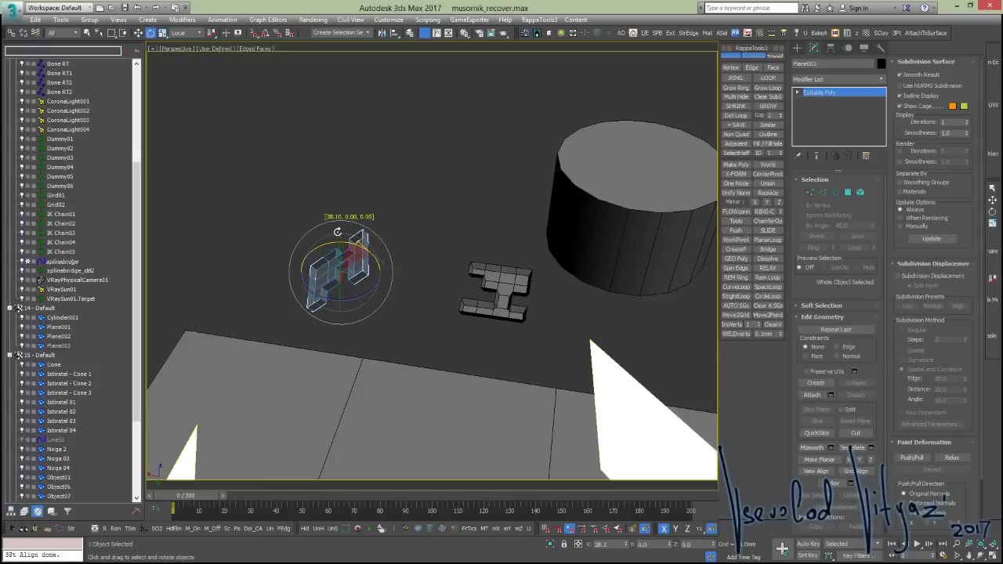
key("w")
Tilt Cylinder001 toward the viewer and reset its rotation with X-FORM
left_click(735, 174)
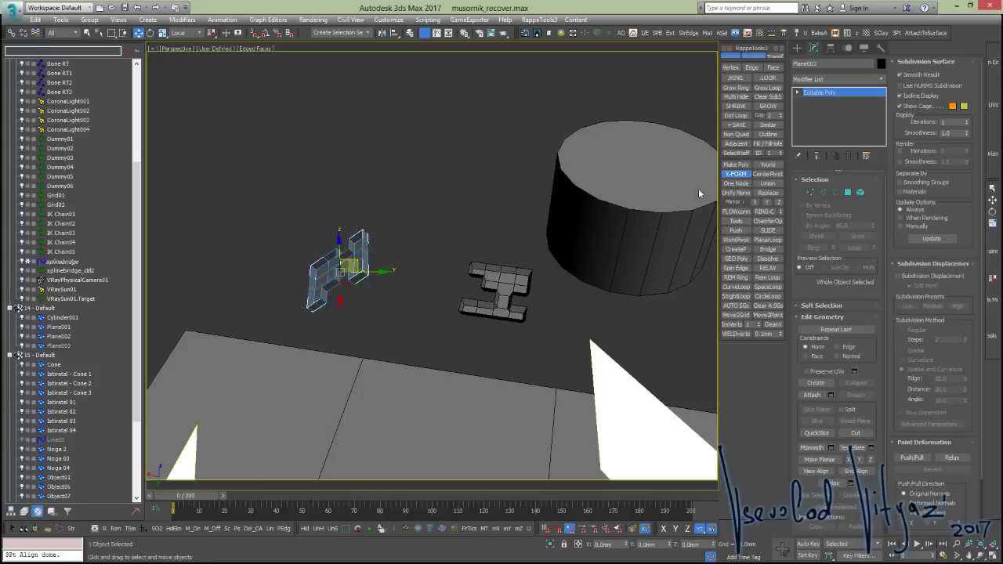
left_click(586, 192)
middle_click_drag(587, 193, 588, 198, "alt")
key("e")
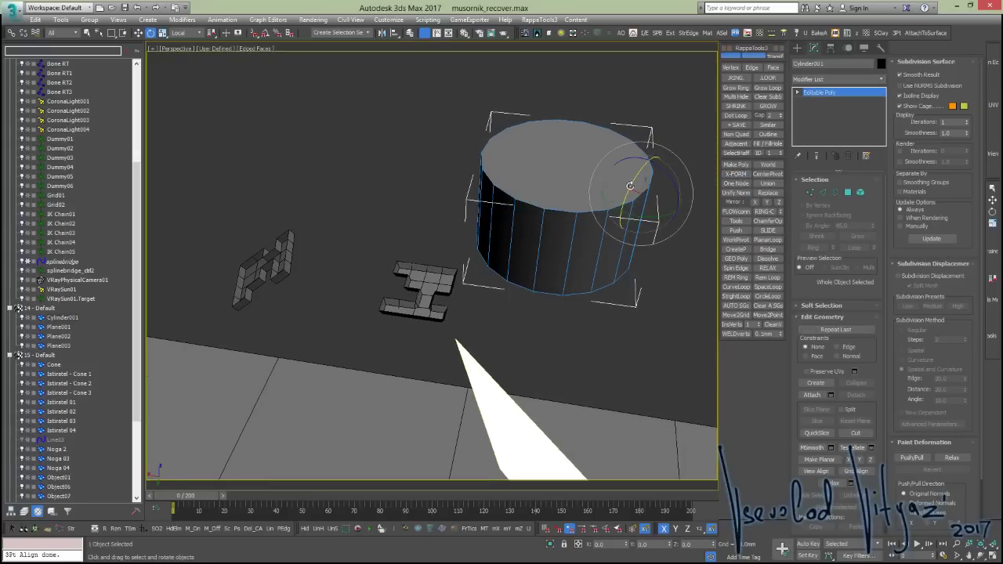
left_click_drag(662, 171, 659, 141)
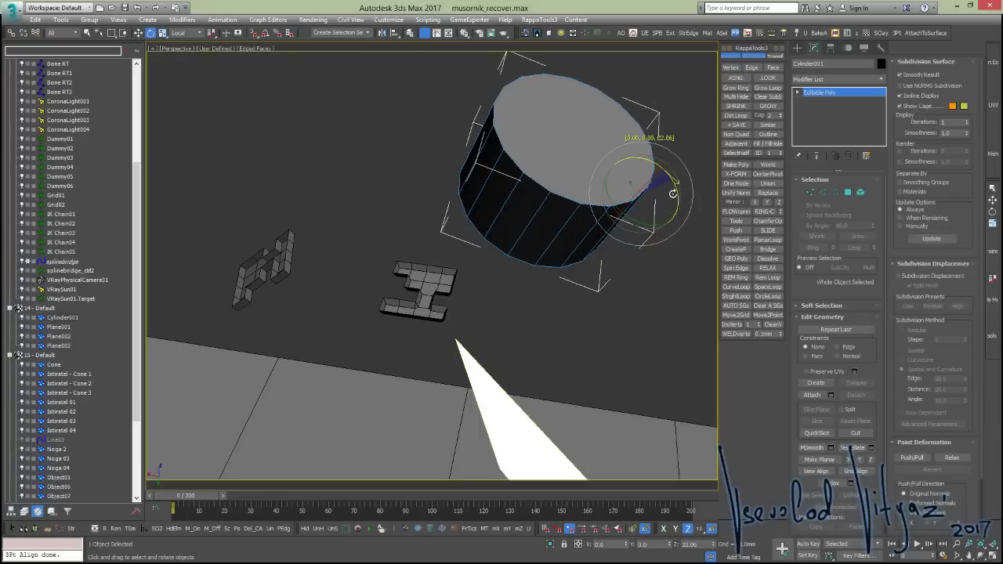
left_click(736, 174)
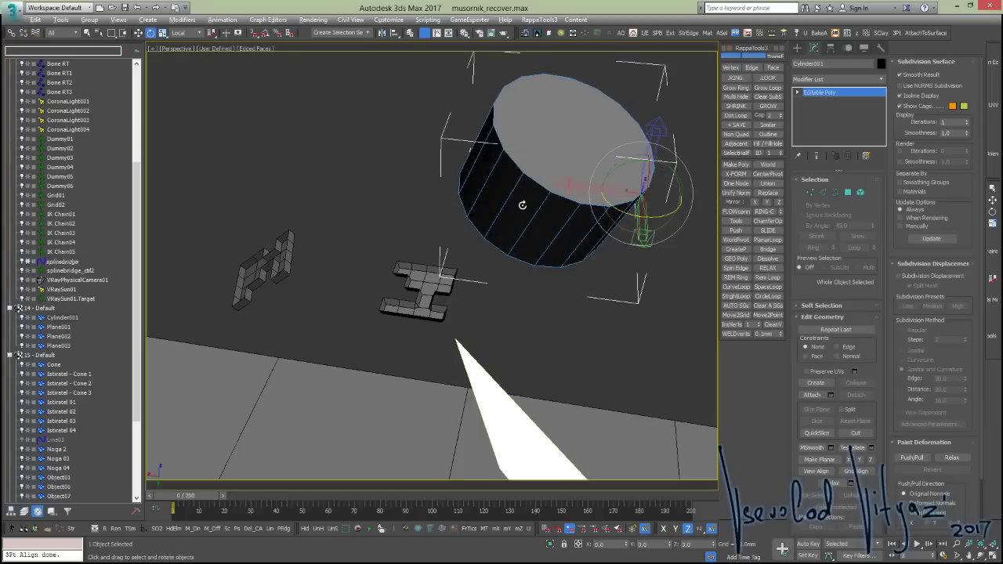
Drag the H-shaped panel onto the cylinder top using Edit > Placement
left_click(284, 252)
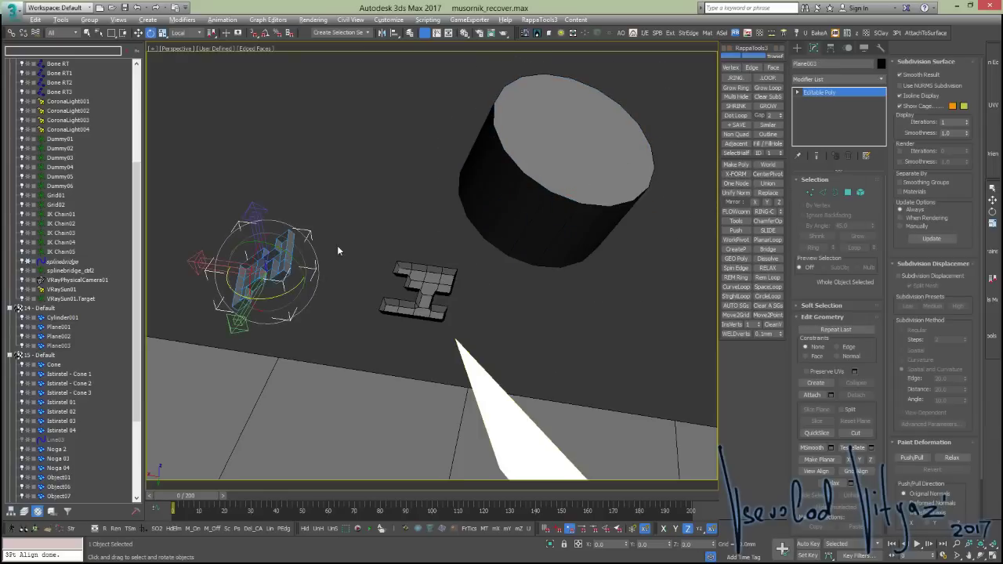
middle_click_drag(337, 245, 371, 248, "alt")
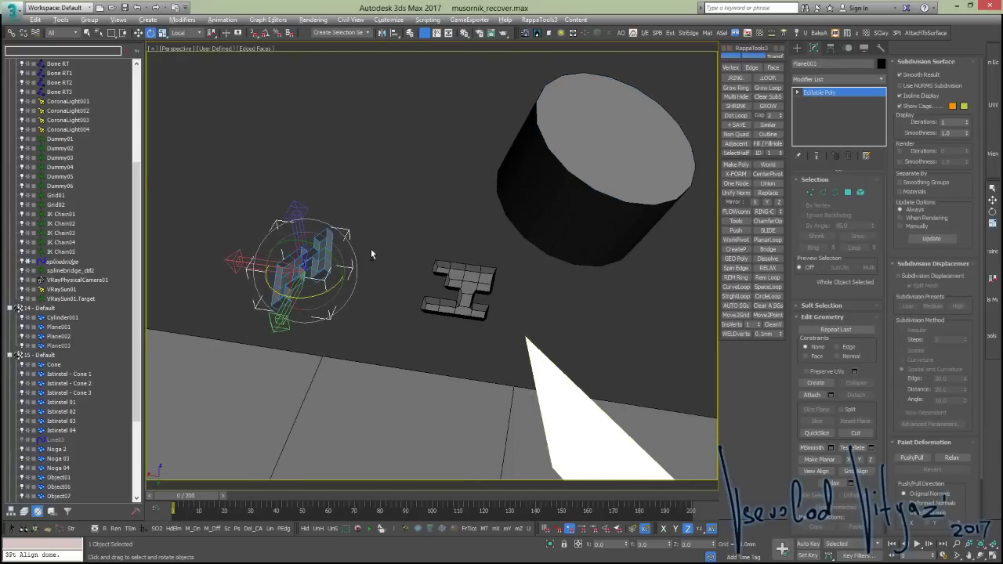
left_click(34, 19)
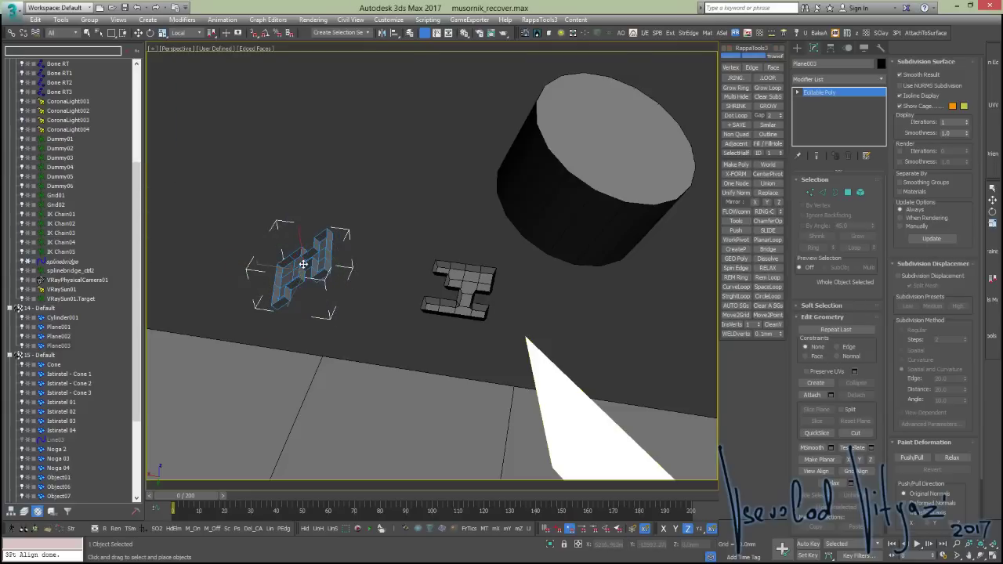
mouse_move(289, 268)
left_mouse_down()
mouse_move(520, 149)
mouse_move(619, 153)
mouse_move(619, 140)
left_mouse_up()
Cancel placement, start 3Pt Align, and pick three source corners on the H panel
right_click(618, 139)
key("w")
mouse_move(327, 250)
middle_mouse_down("alt")
mouse_move(342, 263)
mouse_move(493, 179)
middle_mouse_up("alt")
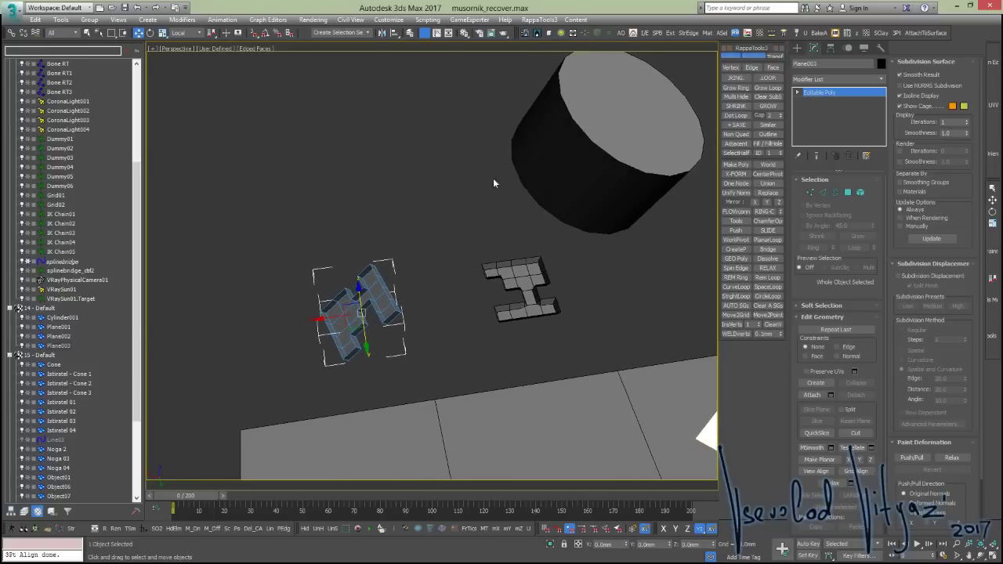
left_click(897, 33)
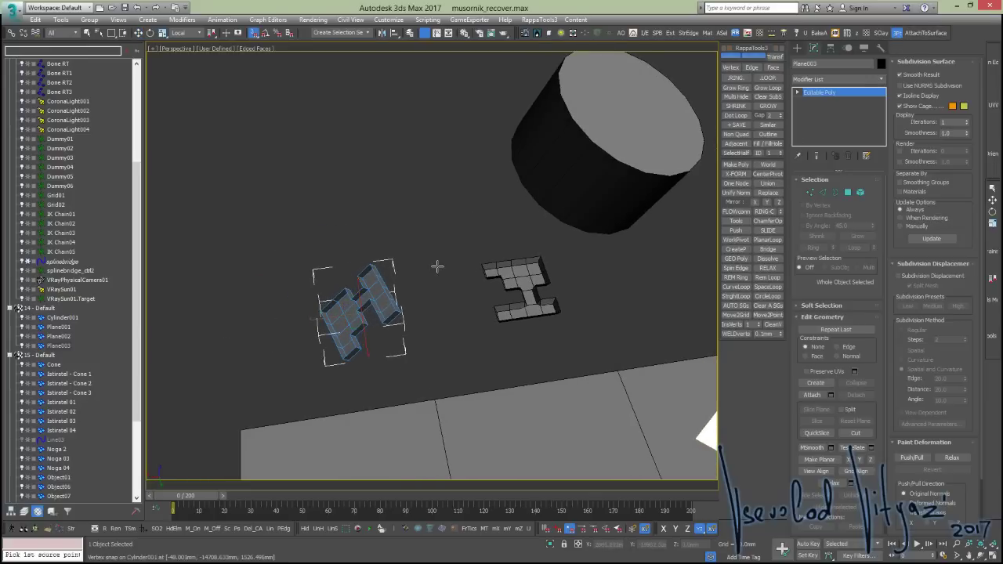
mouse_move(389, 278)
middle_mouse_down("alt")
mouse_move(410, 280)
mouse_move(449, 257)
mouse_move(353, 345)
middle_mouse_up("alt")
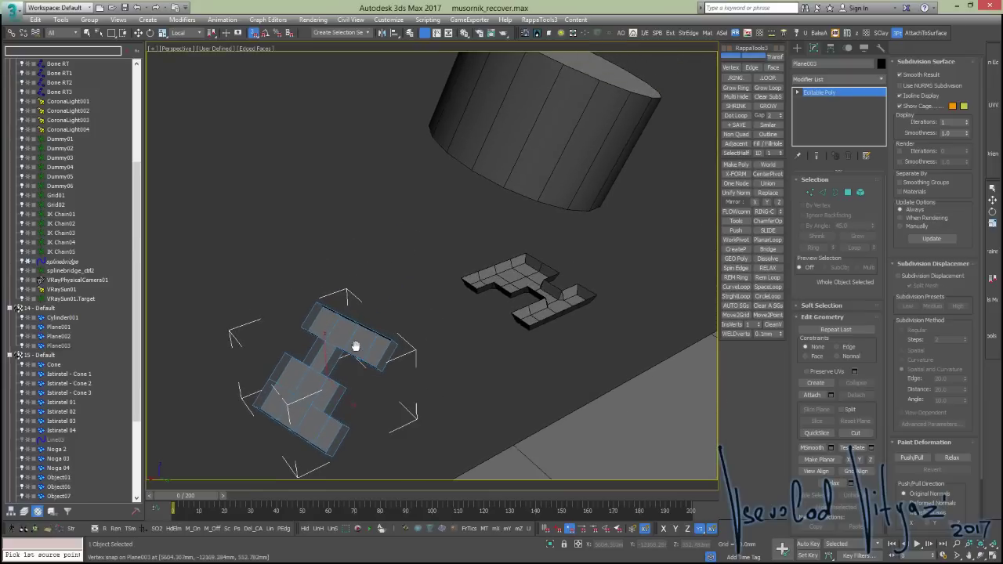
left_click(320, 310)
left_click(398, 345)
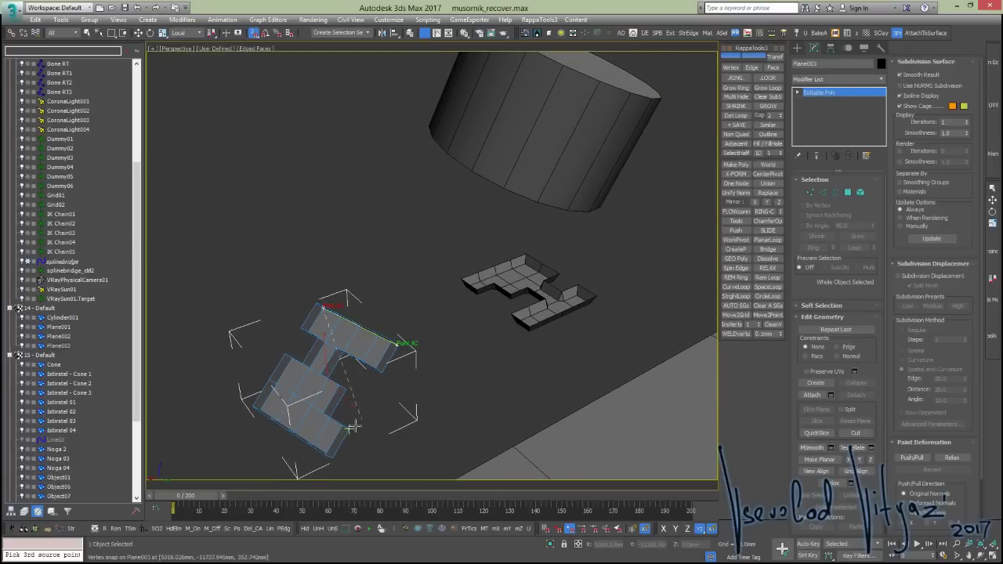
left_click(332, 458)
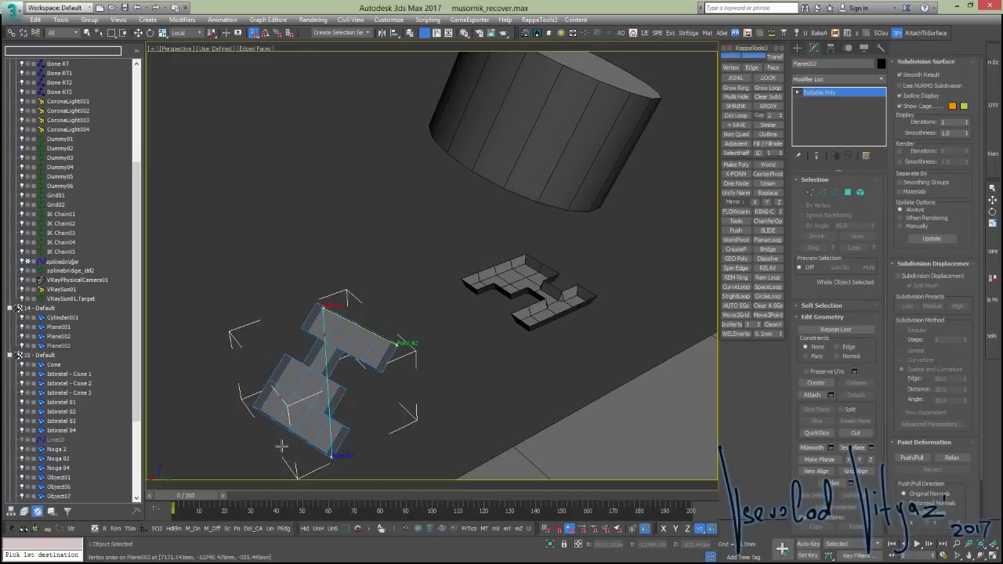
Pick three destination points on the cylinder's top rim to align the panel
mouse_move(407, 227)
middle_mouse_down()
mouse_move(369, 258)
mouse_move(358, 295)
mouse_move(462, 253)
middle_mouse_up()
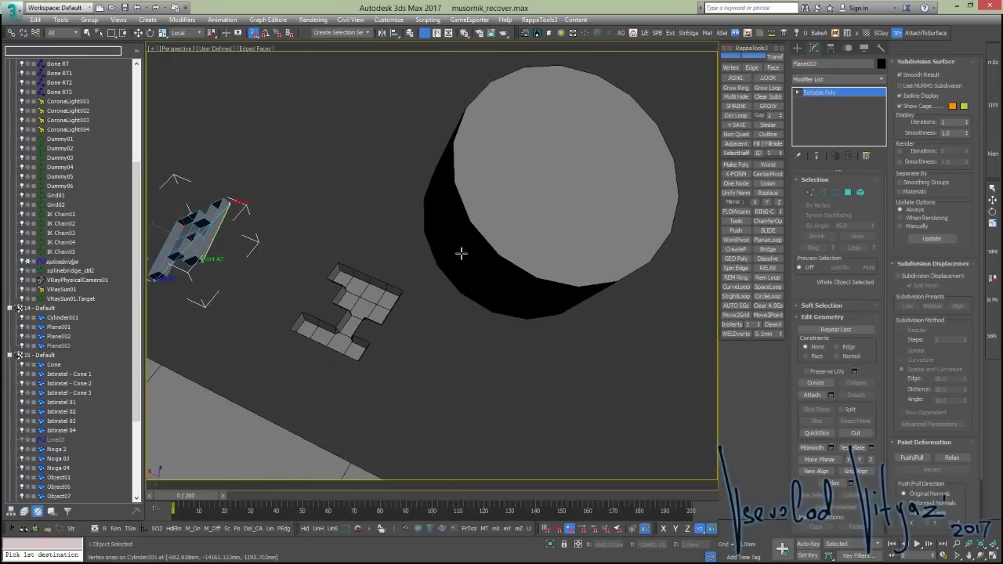
middle_click_drag(510, 134, 444, 211)
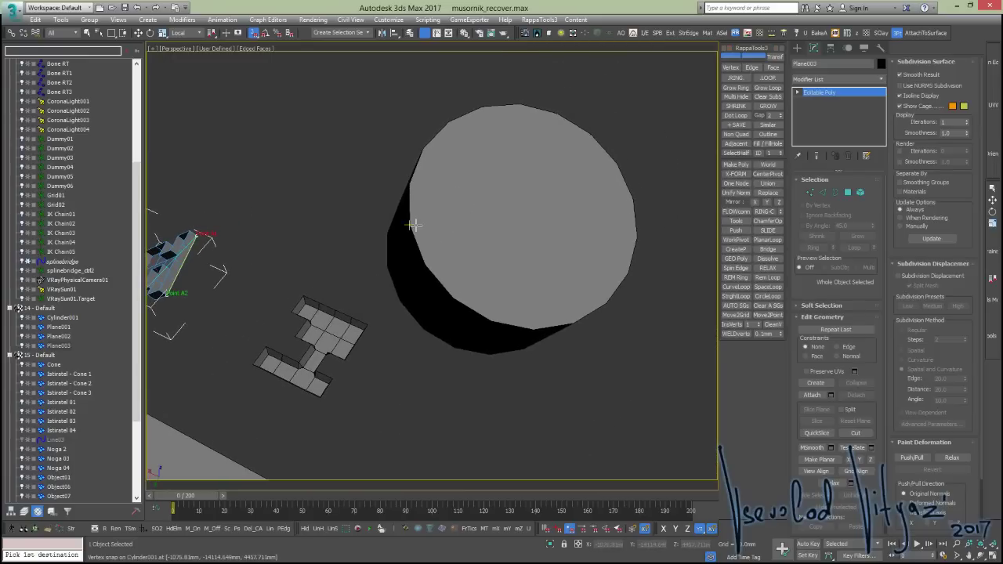
left_click(411, 224)
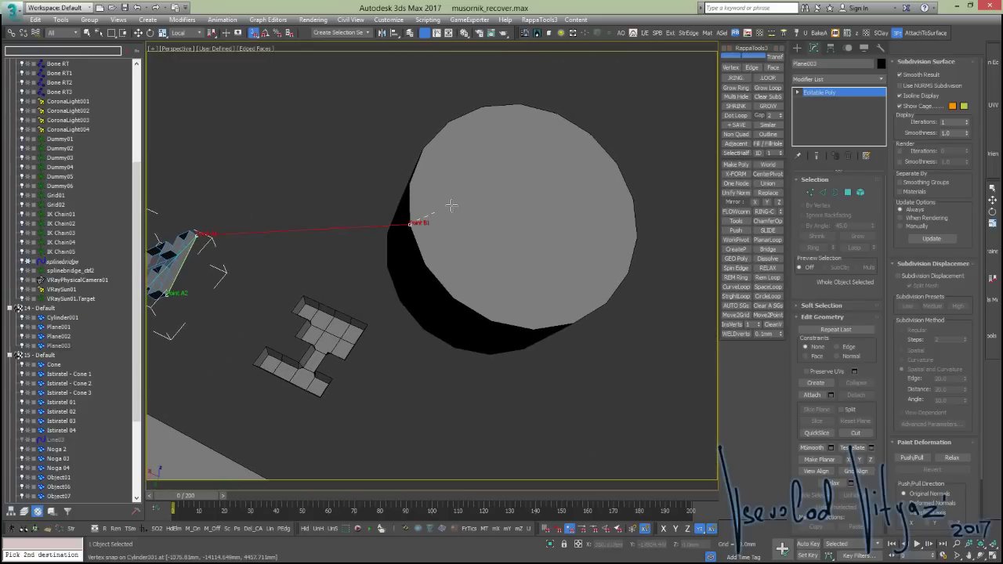
left_click(590, 133)
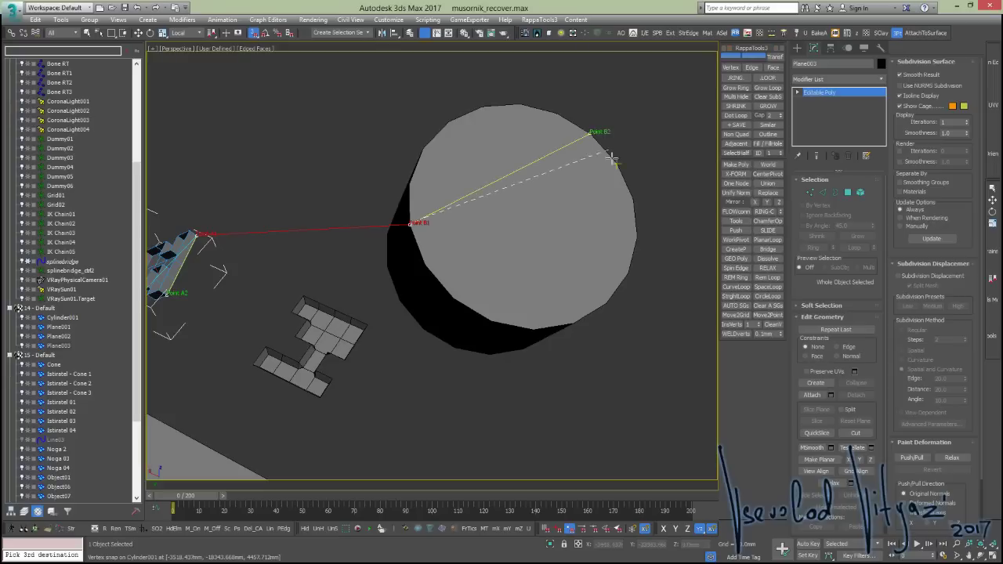
left_click(607, 305)
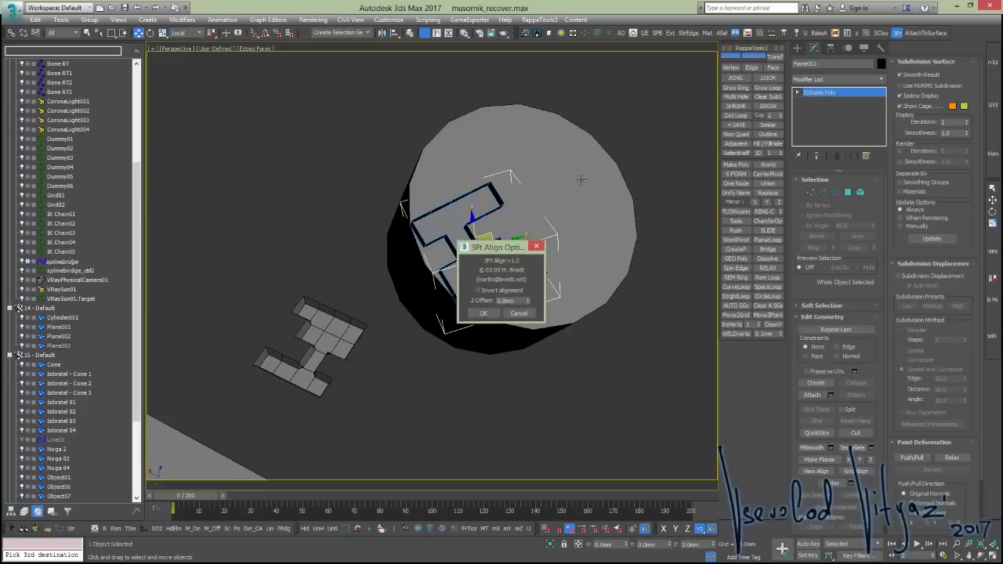
Compare the flipped alignment, keep the original, and set Z Offset to about -42 mm
left_click_drag(492, 248, 703, 268)
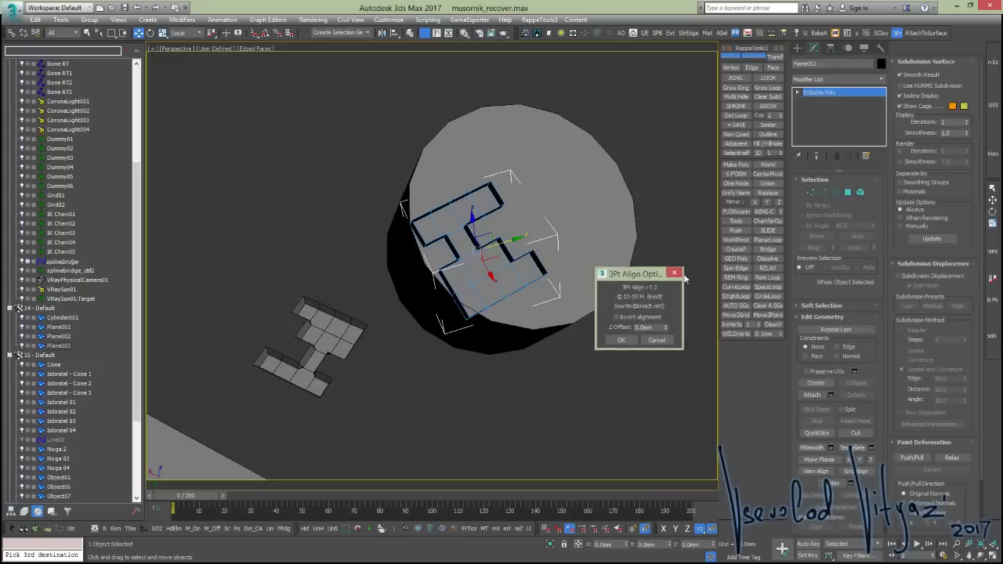
mouse_move(595, 235)
middle_mouse_down("alt")
mouse_move(485, 196)
mouse_move(486, 210)
middle_mouse_up("alt")
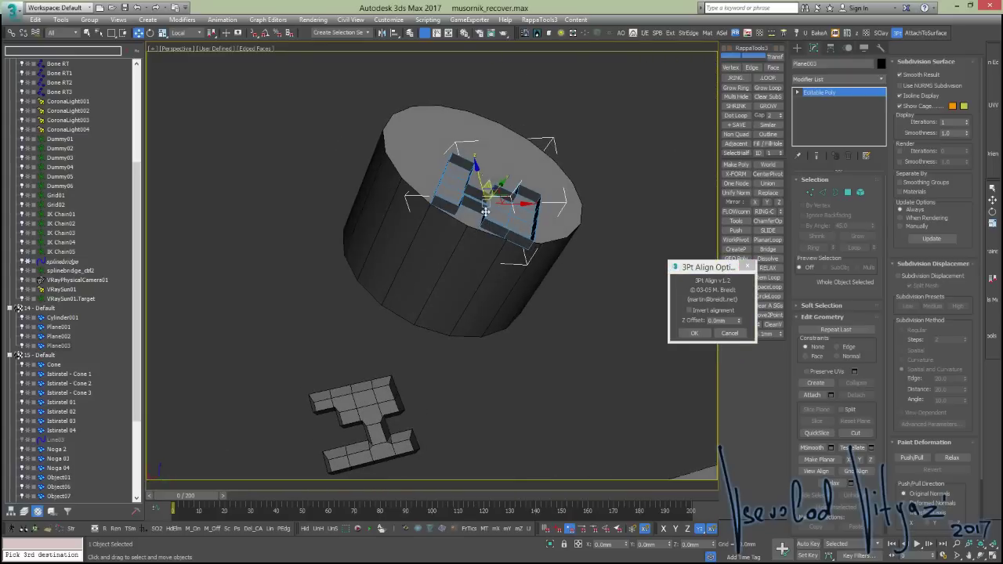
left_click(728, 313)
left_click(728, 312)
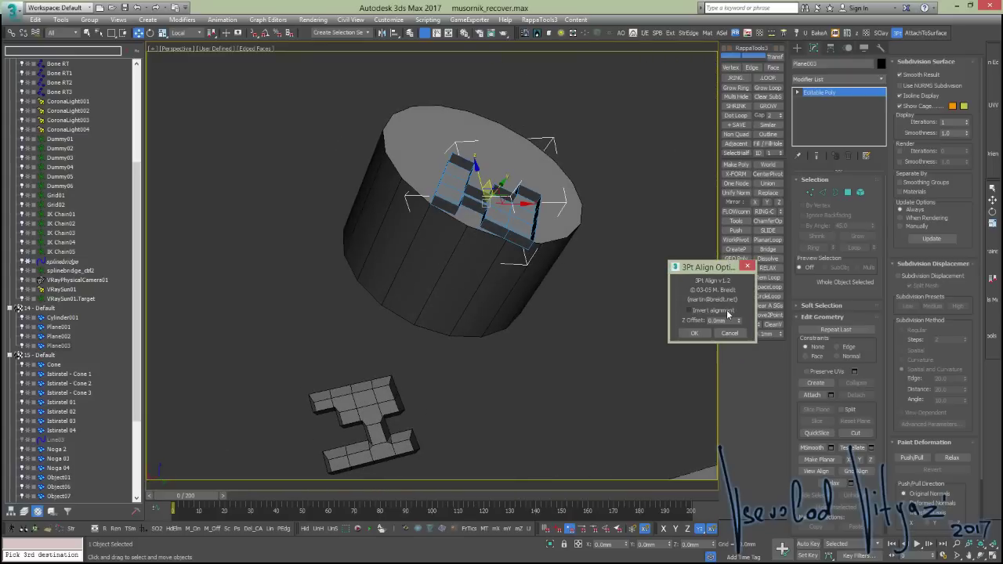
left_click(727, 314)
left_click(728, 314)
left_click_drag(739, 323, 742, 322)
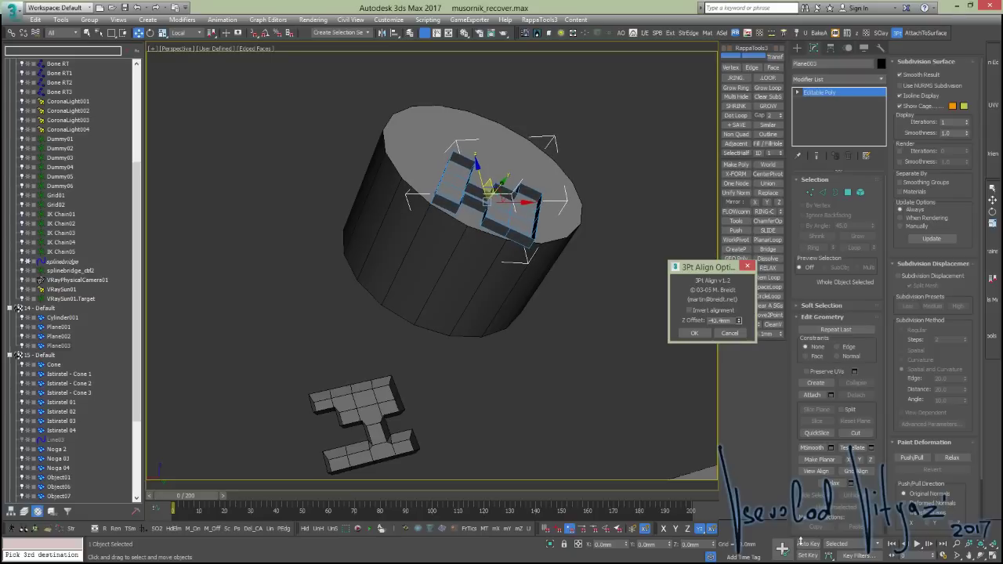
Confirm the 3Pt Align and view the panel on the cylinder from above
left_click(695, 333)
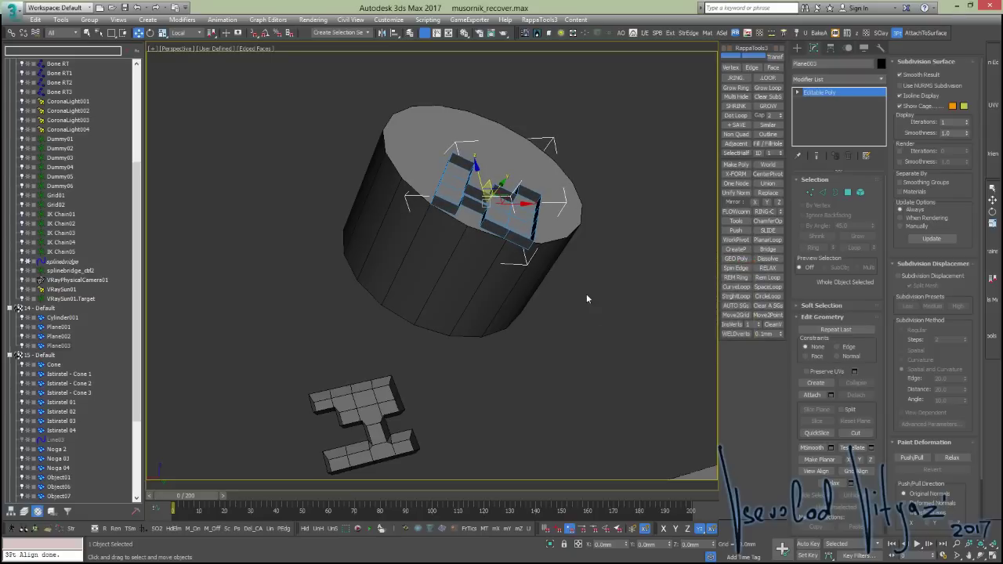
scroll(564, 265, "down", 4)
middle_click_drag(564, 264, 510, 311, "alt")
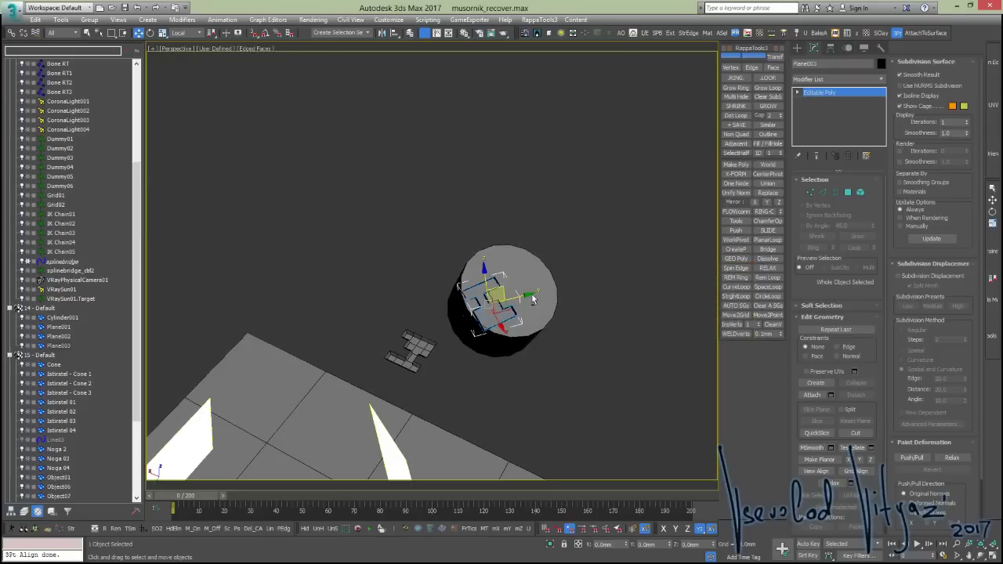
scroll(442, 305, "up", 2)
scroll(439, 314, "up", 3)
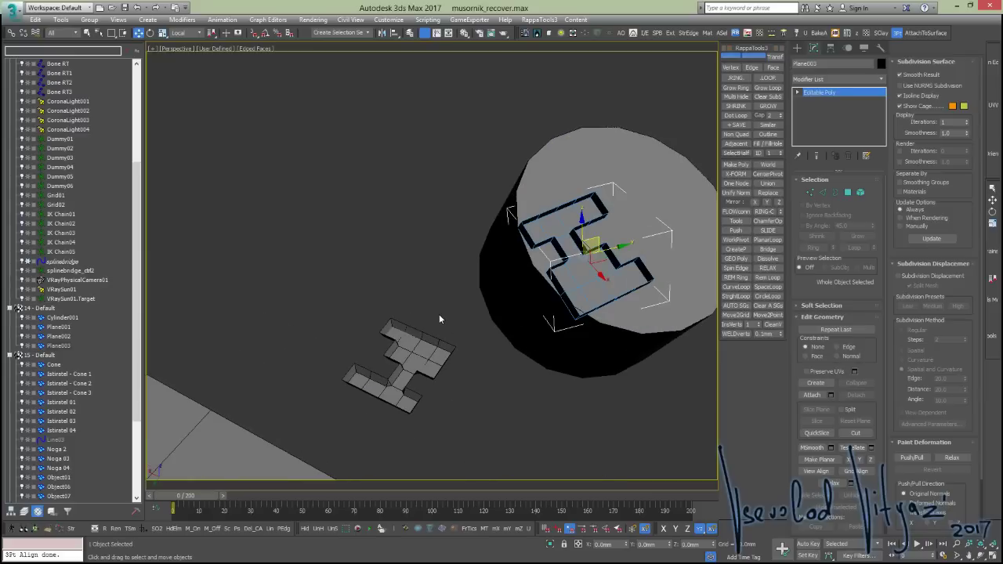
Orbit until the light planes face the camera and launch rp_RenameTools via Rn
middle_click_drag(529, 294, 465, 299)
scroll(465, 298, "down", 2)
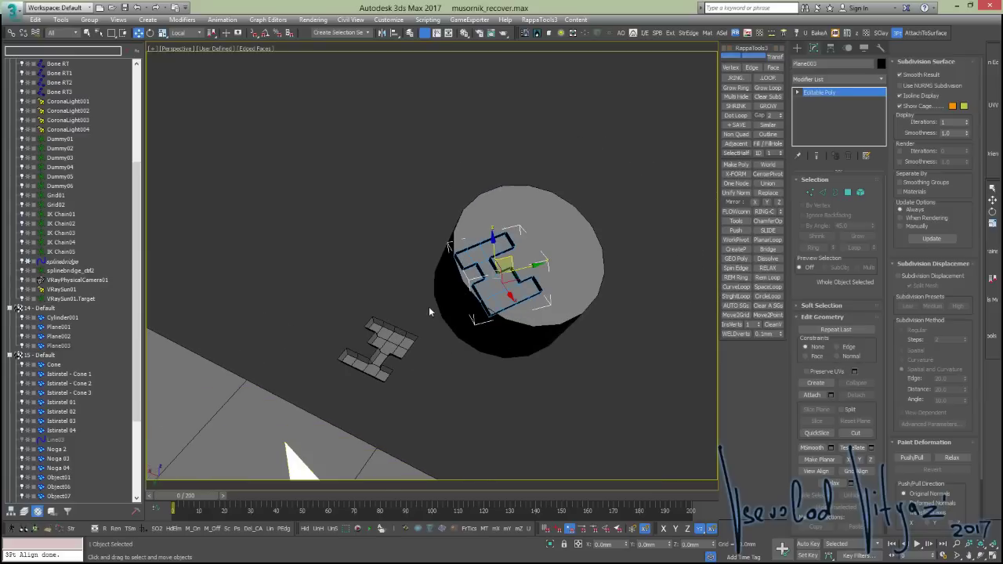
middle_click_drag(429, 311, 431, 290, "alt")
mouse_move(494, 285)
middle_mouse_down("alt")
mouse_move(452, 292)
mouse_move(425, 271)
middle_mouse_up("alt")
middle_click_drag(383, 341, 385, 275, "alt")
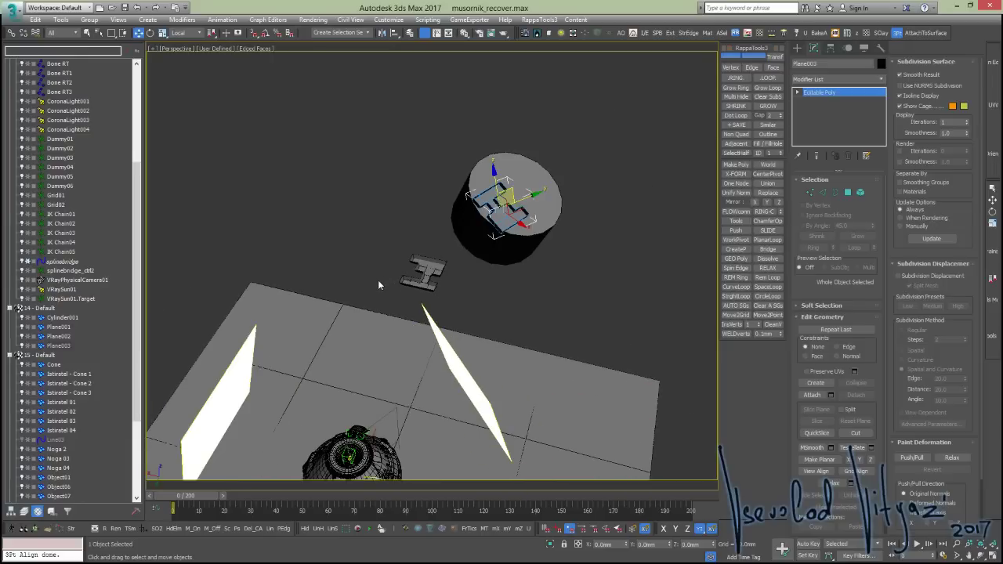
middle_click_drag(378, 280, 313, 330, "alt")
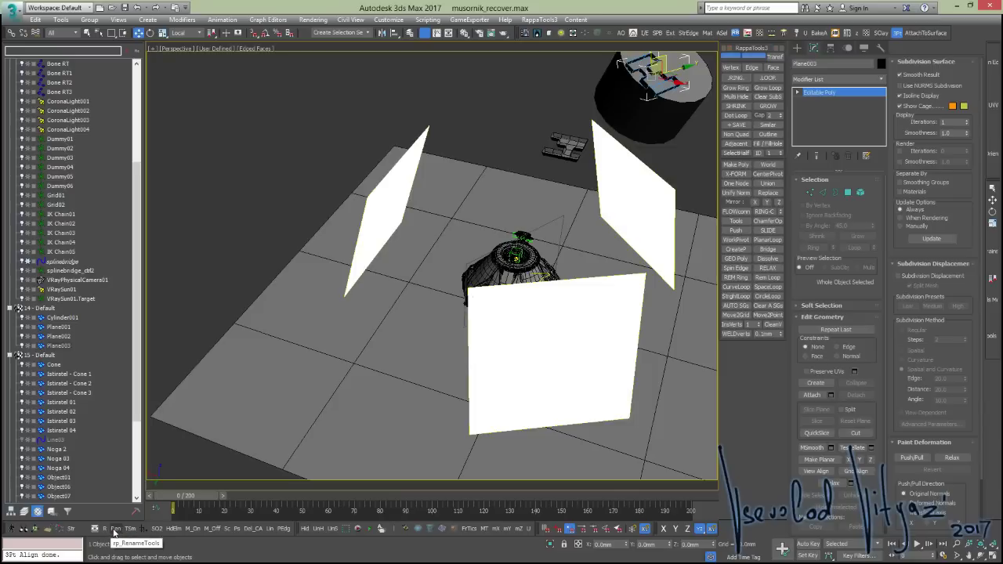
left_click(115, 531)
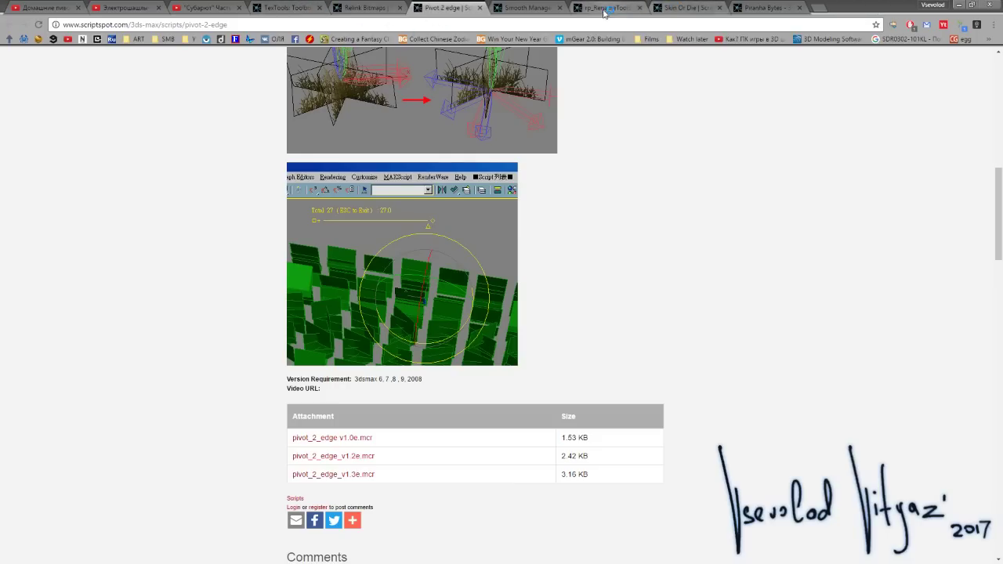
View the rp_RenameTools ScriptSpot page, scrolling briefly through its description
left_click(603, 10)
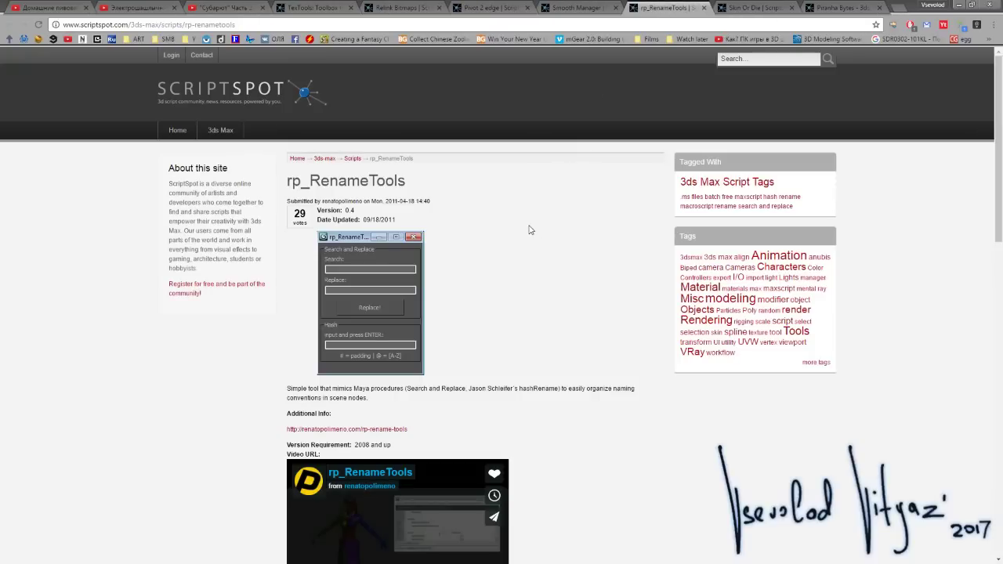
scroll(530, 230, "down", 3)
scroll(529, 230, "up", 2)
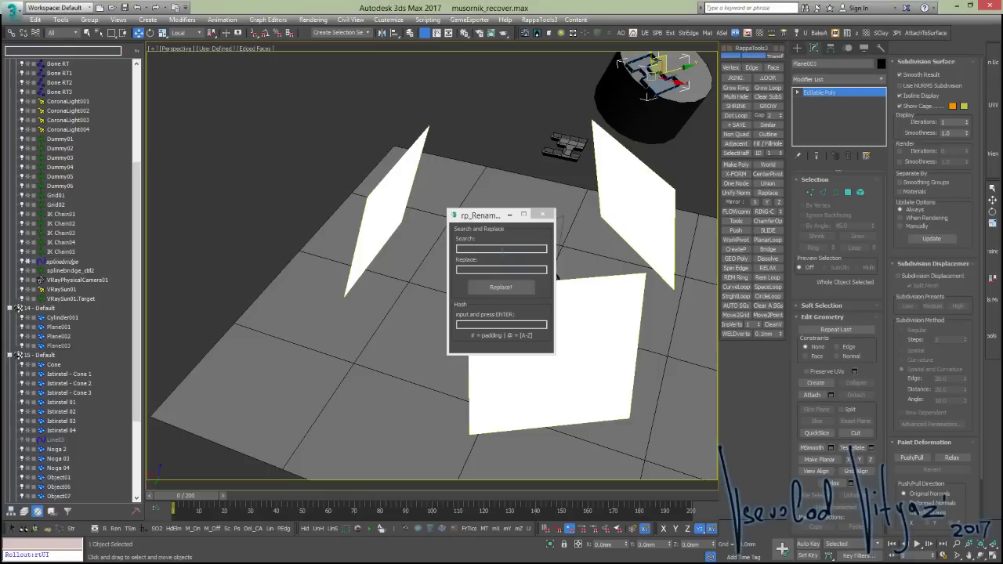
Select all scene objects and arrange the rename tool and object list windows
left_click_drag(498, 222, 232, 157)
middle_click_drag(439, 188, 495, 177, "alt")
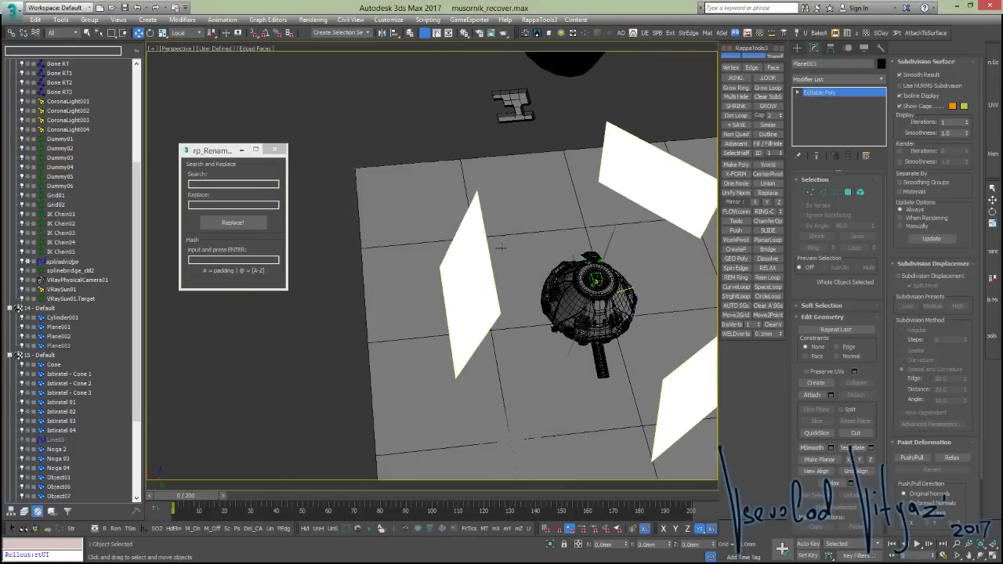
key("ctrl+a")
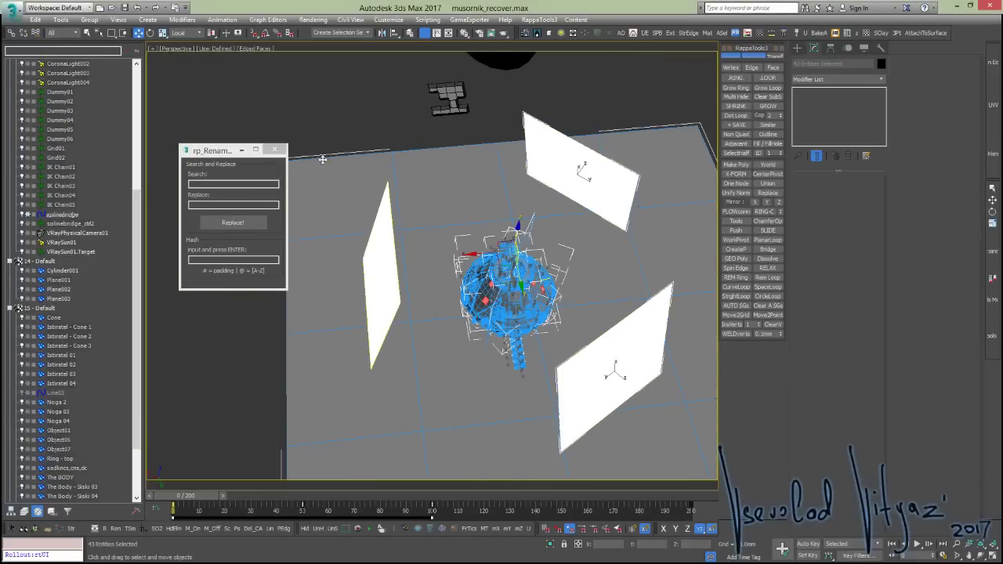
middle_click_drag(541, 257, 478, 251, "alt")
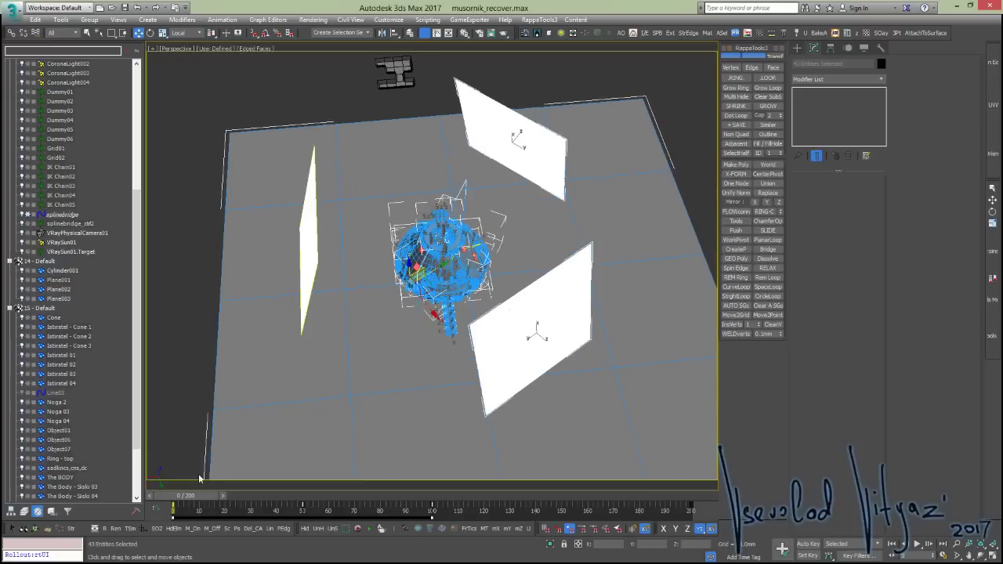
left_click(115, 528)
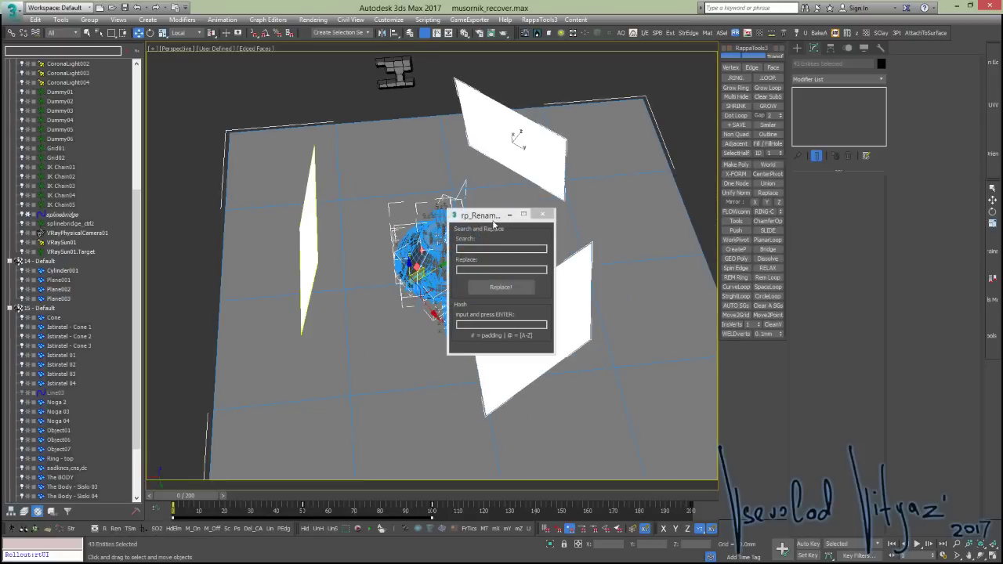
left_click_drag(508, 216, 429, 167)
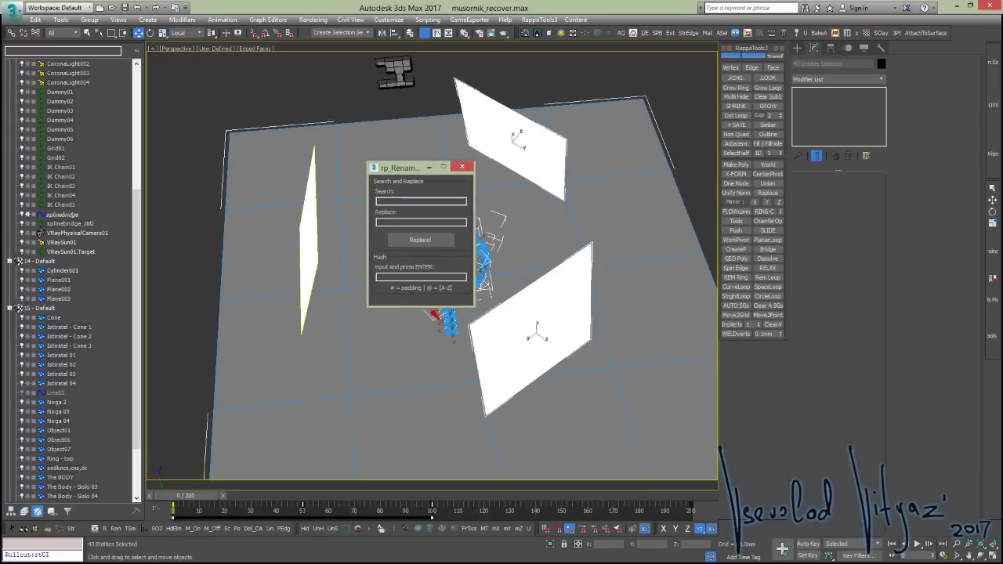
left_click_drag(194, 77, 237, 44)
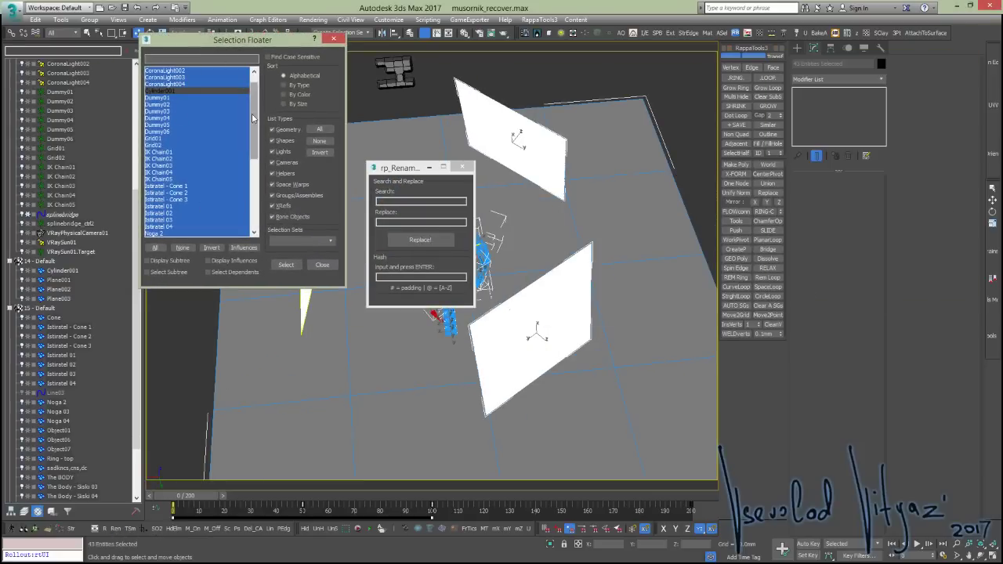
scroll(253, 117, "down", 3)
scroll(252, 118, "up", 4)
Replace 'ain' with 'ooo' in the selected names, producing IK Chooo01–IK Chooo05
left_click(408, 202)
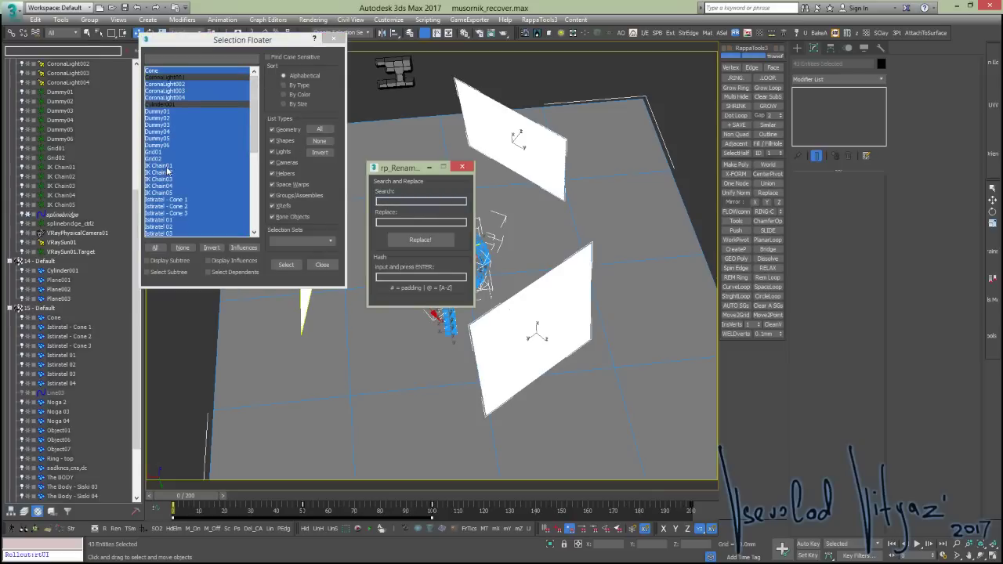
type("dum")
key("BackSpace")
key("BackSpace")
type("n")
key("Tab")
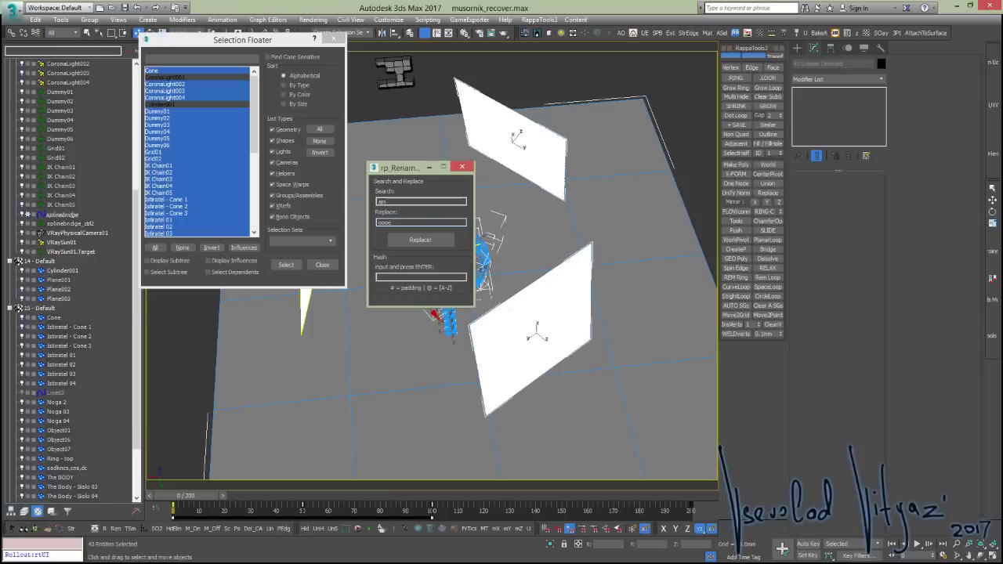
left_click(420, 239)
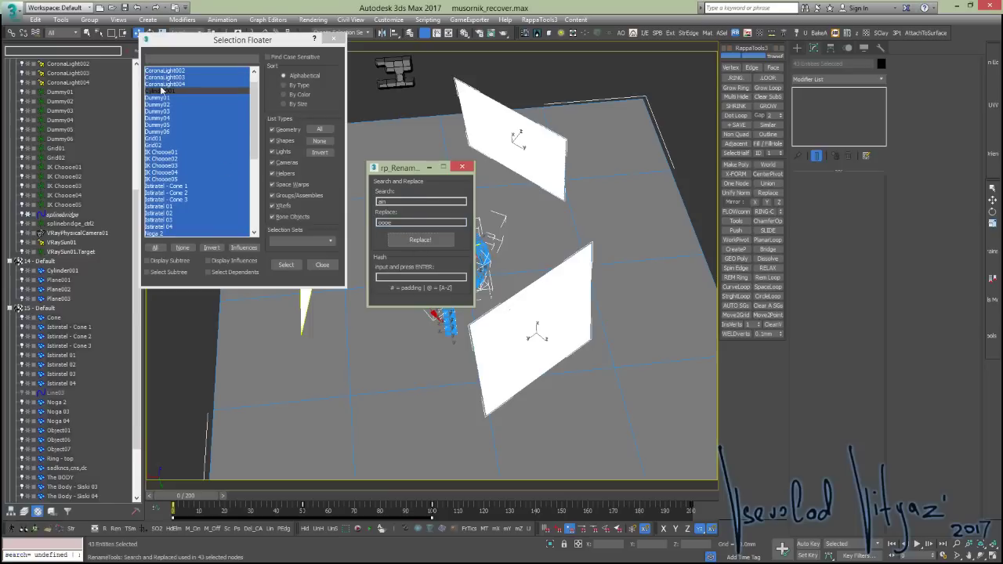
left_click(253, 121)
mouse_move(253, 121)
left_mouse_down()
mouse_move(255, 186)
mouse_move(267, 98)
left_mouse_up()
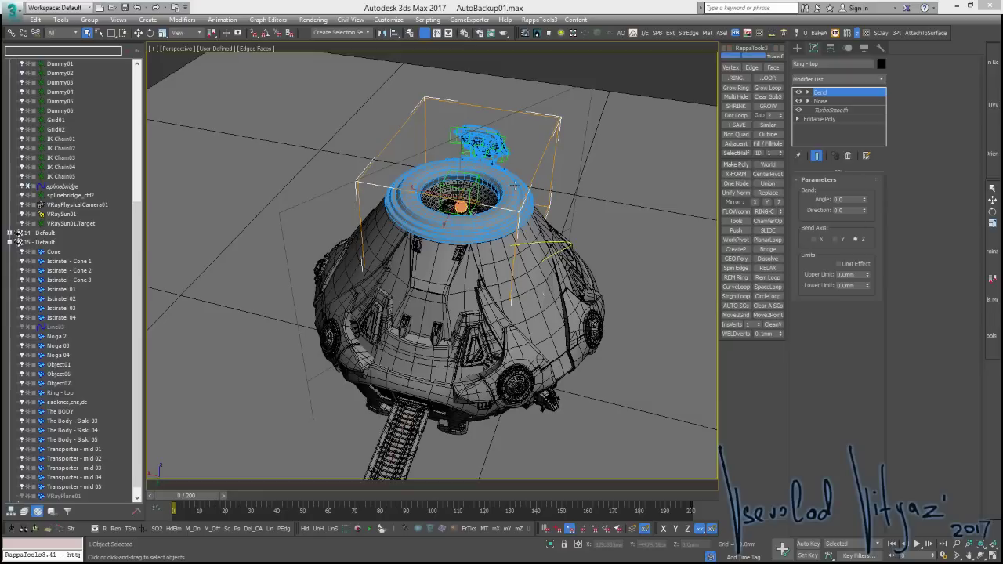
Deselect everything around the pod and review the Smooth Manager page in the browser
middle_click_drag(507, 198, 470, 198, "alt")
mouse_move(439, 235)
middle_mouse_down("alt")
mouse_move(407, 157)
mouse_move(390, 67)
middle_mouse_up("alt")
left_click(388, 74)
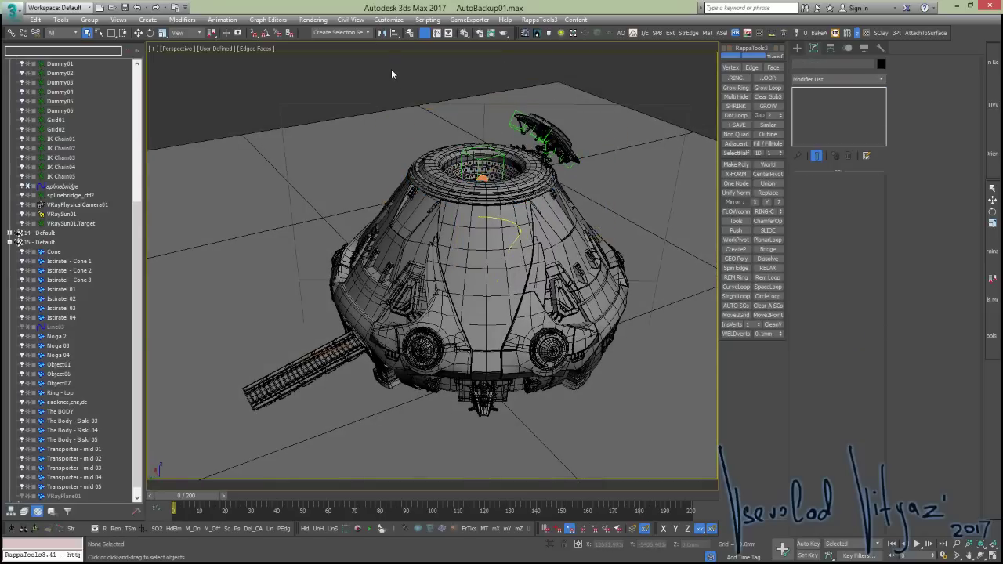
mouse_move(536, 197)
middle_mouse_down("alt")
mouse_move(444, 175)
mouse_move(579, 218)
mouse_move(536, 186)
middle_mouse_up("alt")
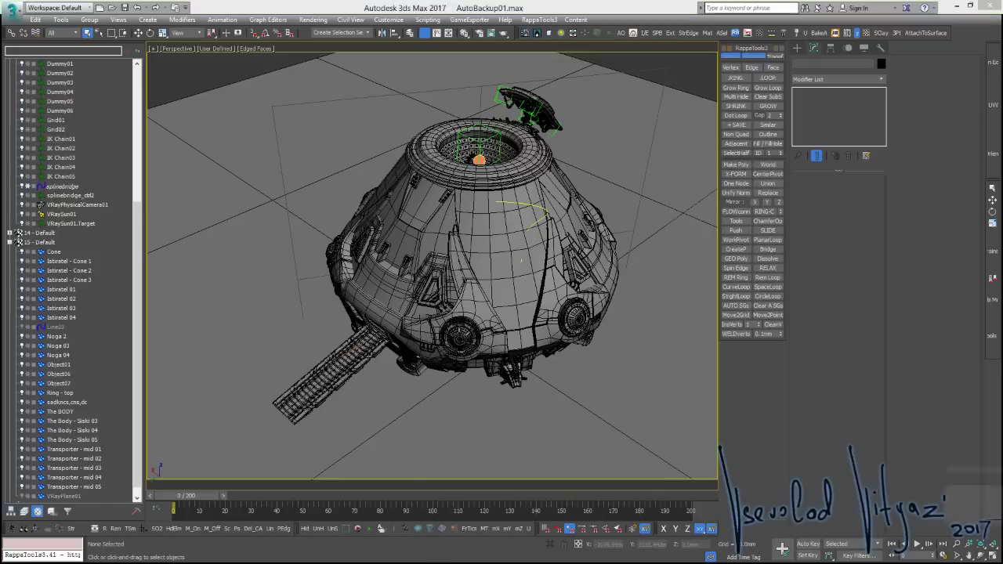
key("alt+Tab")
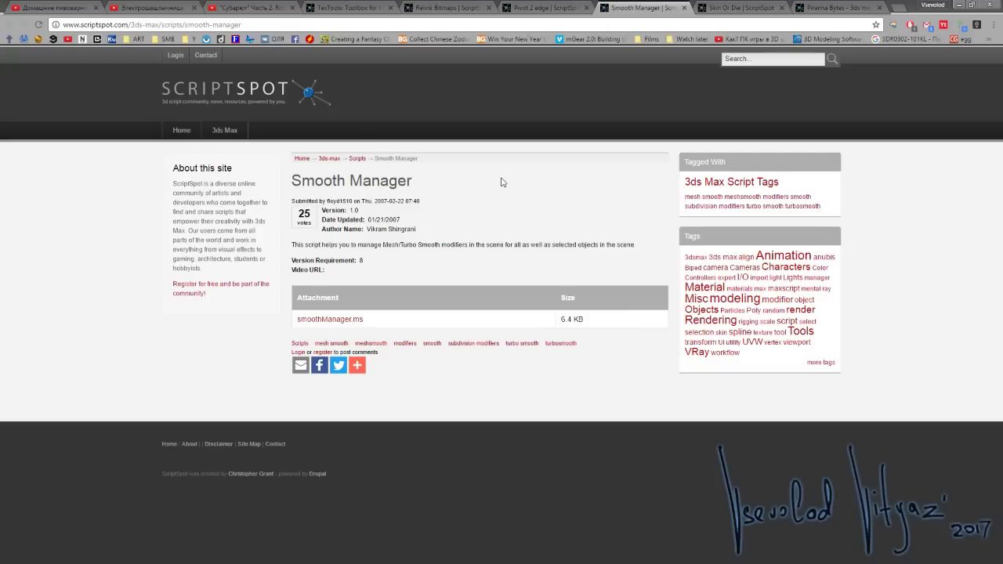
left_click(959, 7)
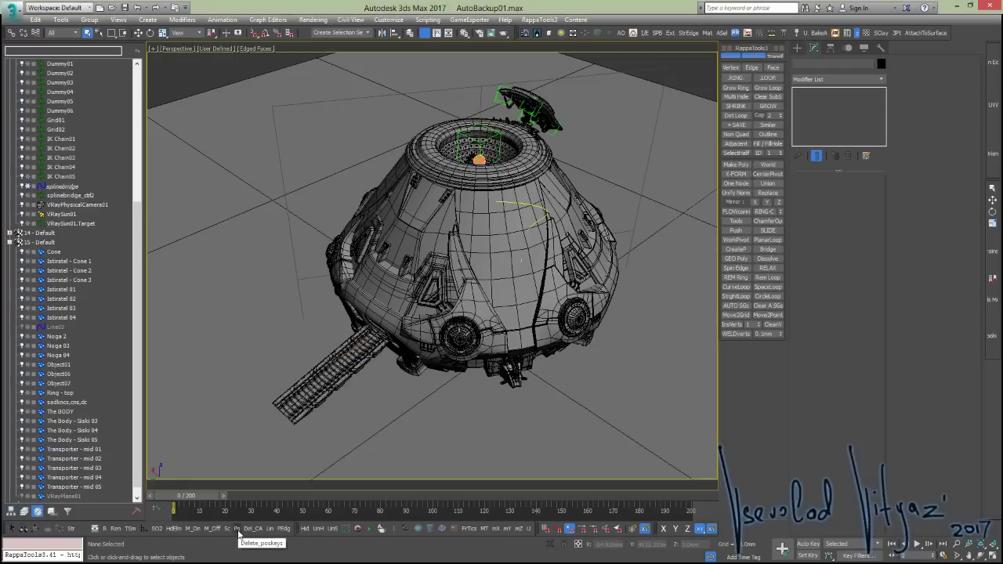
Launch rp_TurboSmooth and add TurboSmooth to all Scene objects
left_click(130, 528)
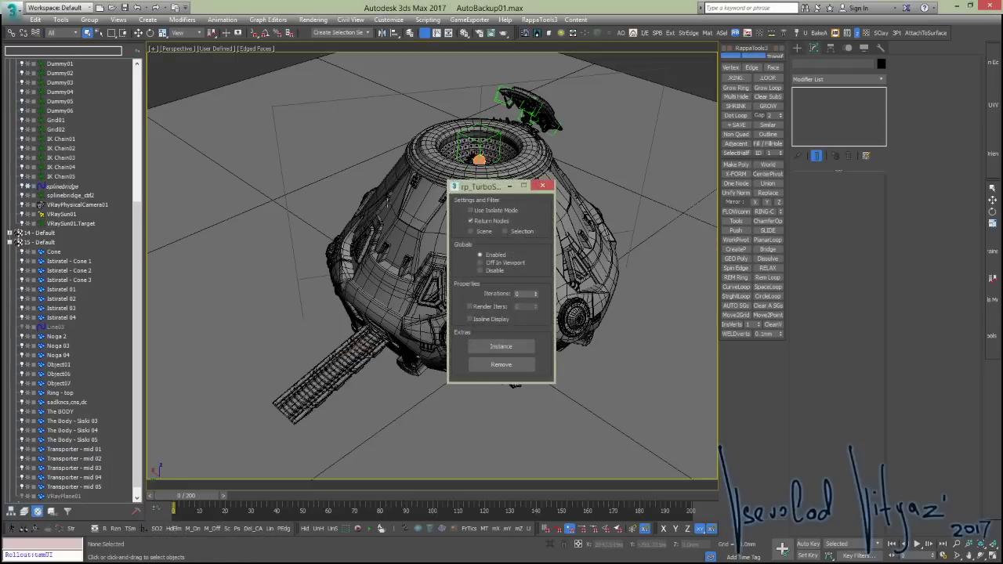
mouse_move(462, 192)
left_mouse_down()
mouse_move(153, 116)
mouse_move(166, 115)
left_mouse_up()
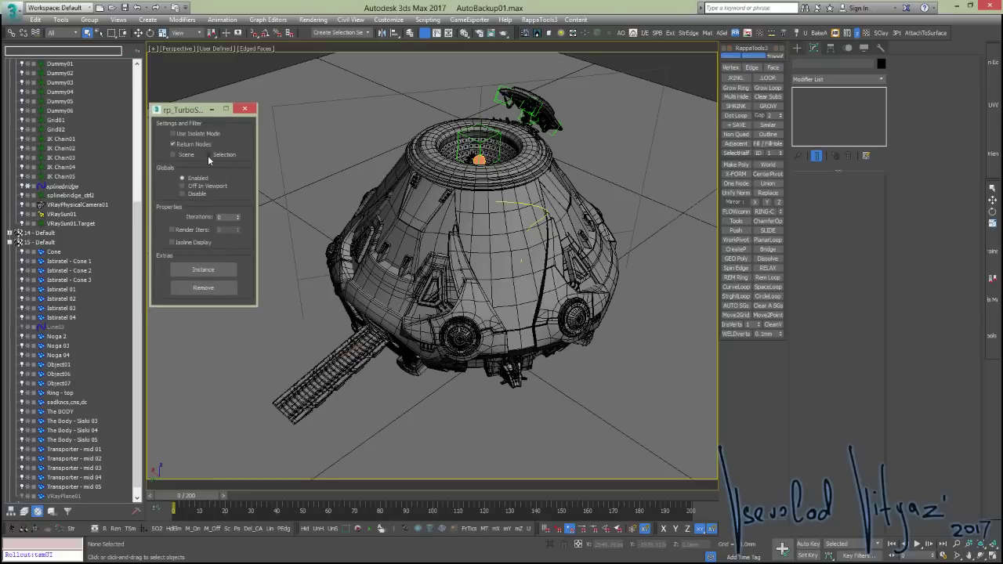
left_click(182, 155)
left_click(191, 177)
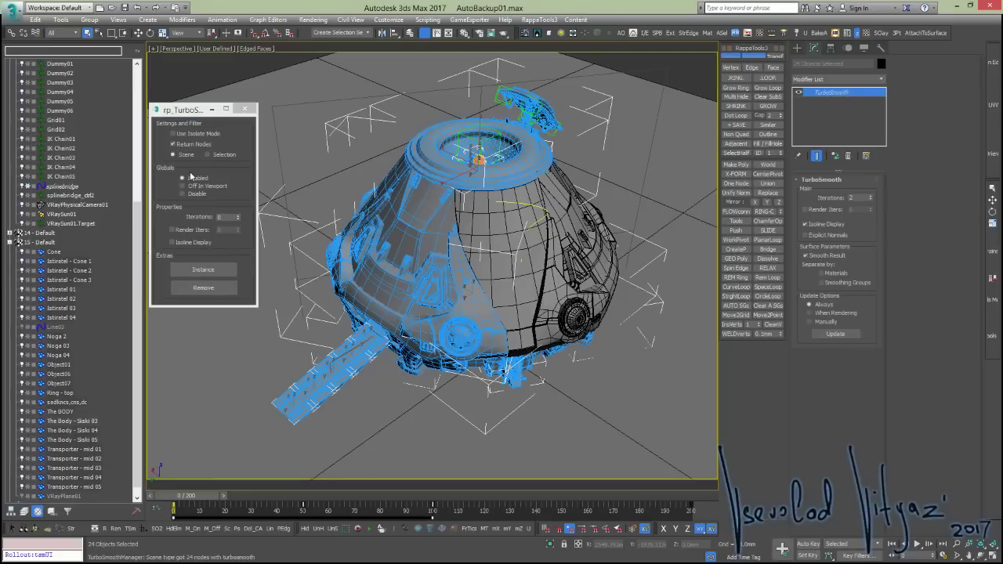
left_click(219, 154)
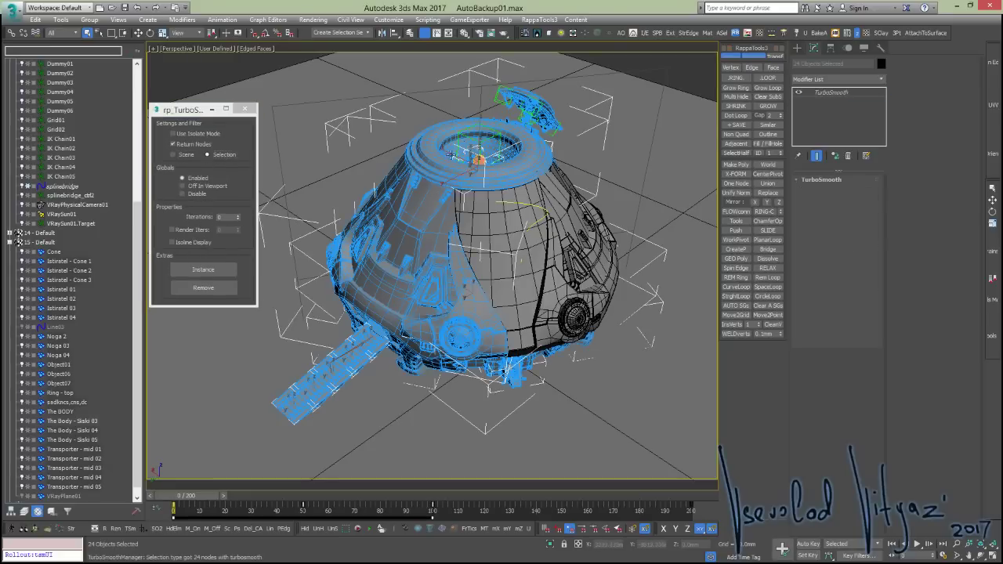
left_click(506, 243)
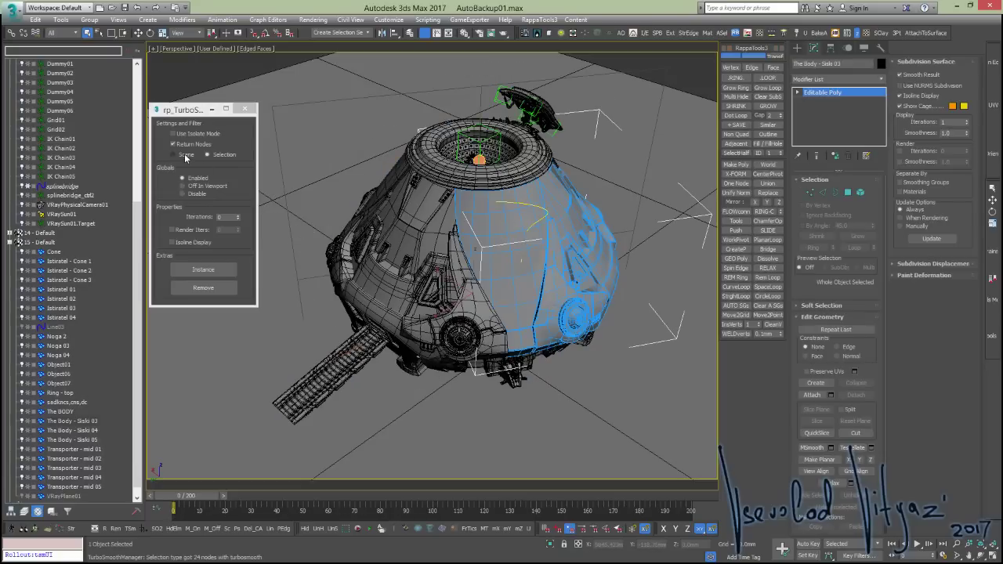
left_click(185, 155)
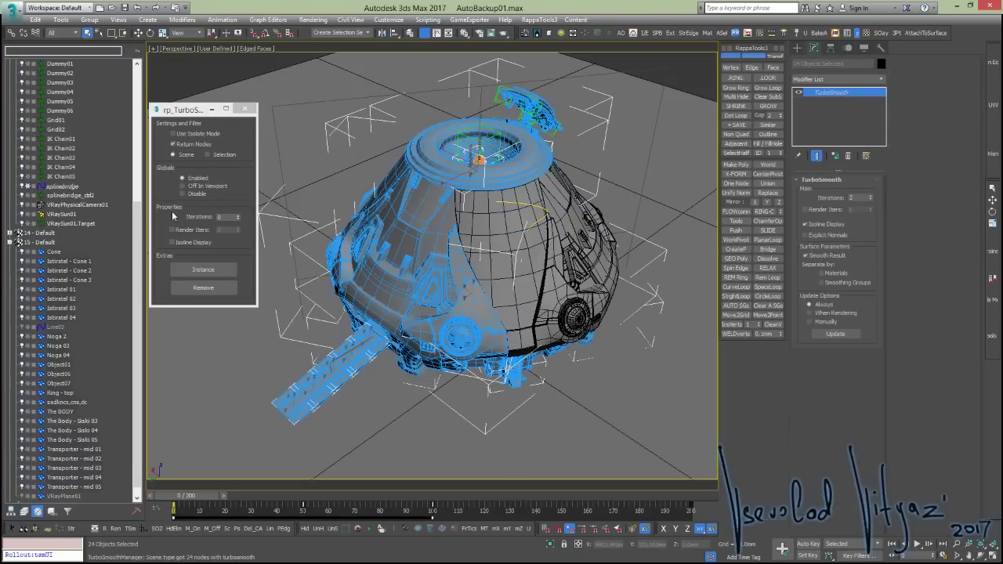
Set TurboSmooth Iterations to 2 and toggle Isoline Display on and off
left_click(239, 217)
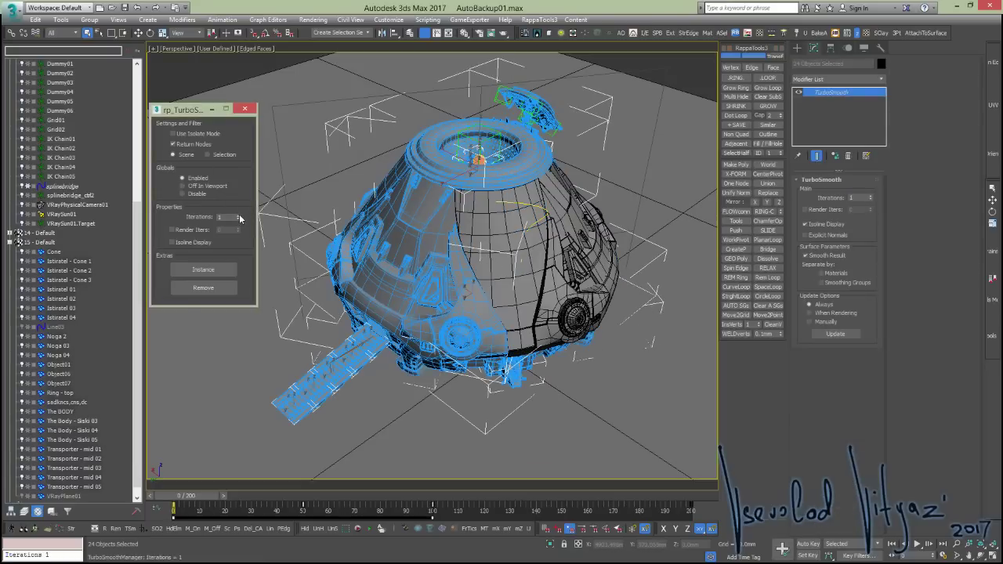
left_click(238, 216)
left_click(186, 244)
middle_click(365, 225)
scroll(425, 230, "up", 2)
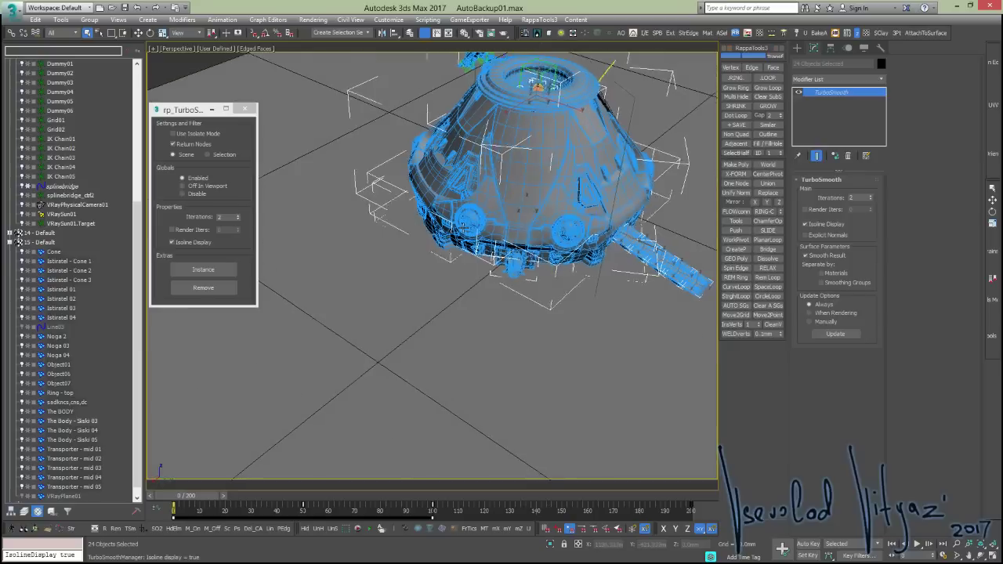
scroll(426, 229, "down", 2)
scroll(425, 230, "up", 4)
scroll(426, 229, "up", 3)
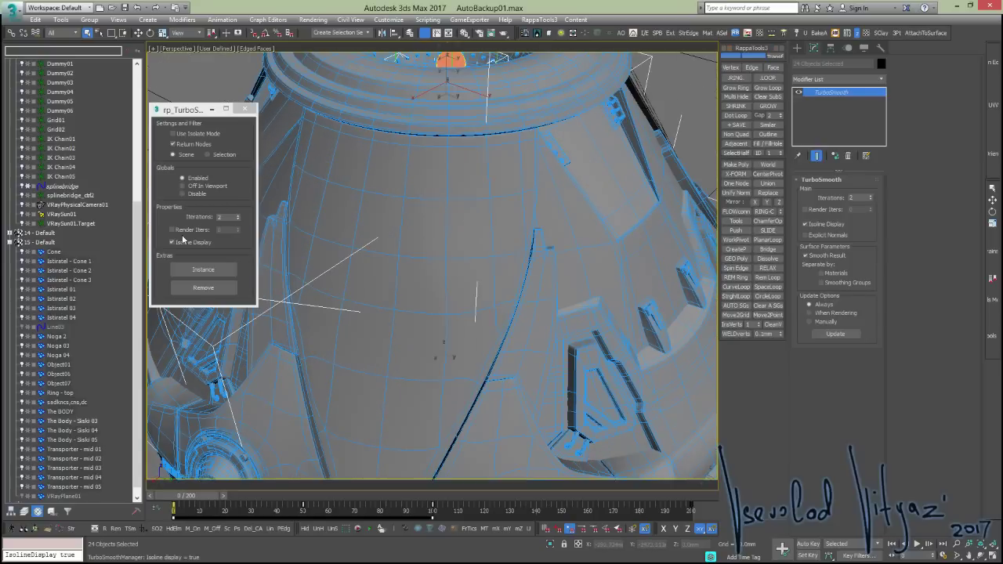
left_click(172, 242)
scroll(454, 246, "down", 5)
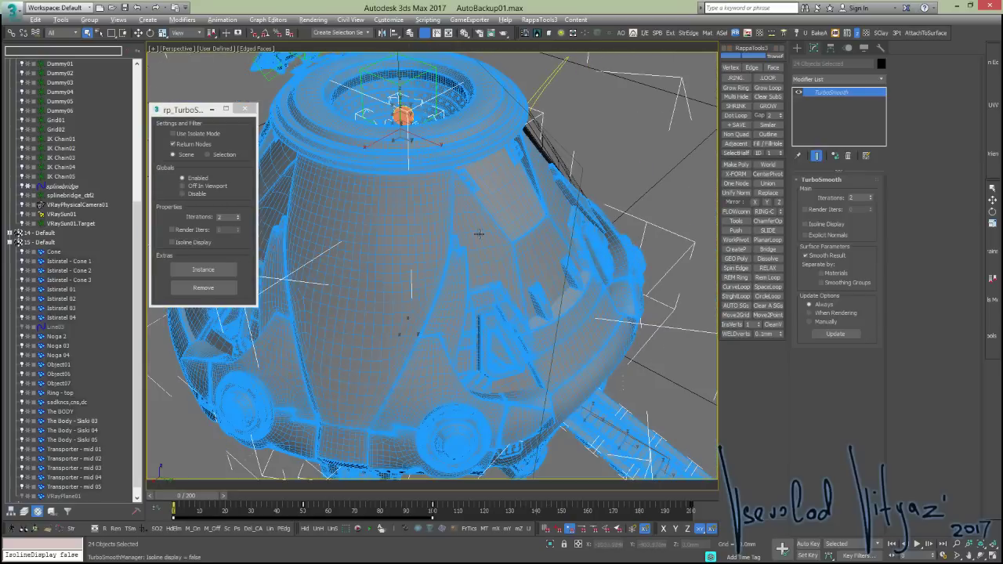
mouse_move(454, 246)
middle_mouse_down("alt")
mouse_move(303, 210)
mouse_move(284, 242)
middle_mouse_up("alt")
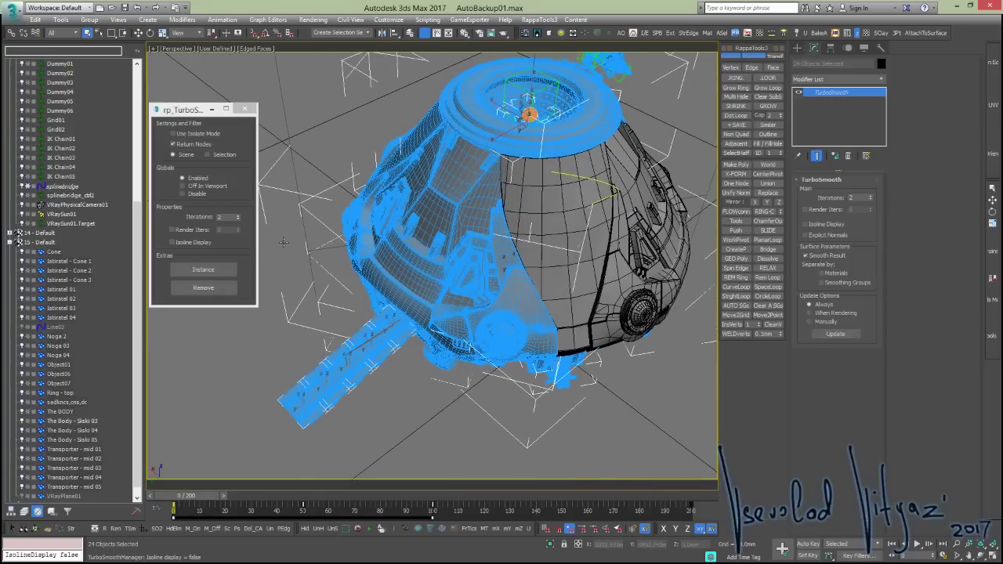
Remove TurboSmooth from all objects, deselect everything, and close the manager
left_click(203, 287)
middle_click_drag(439, 259, 627, 123, "alt")
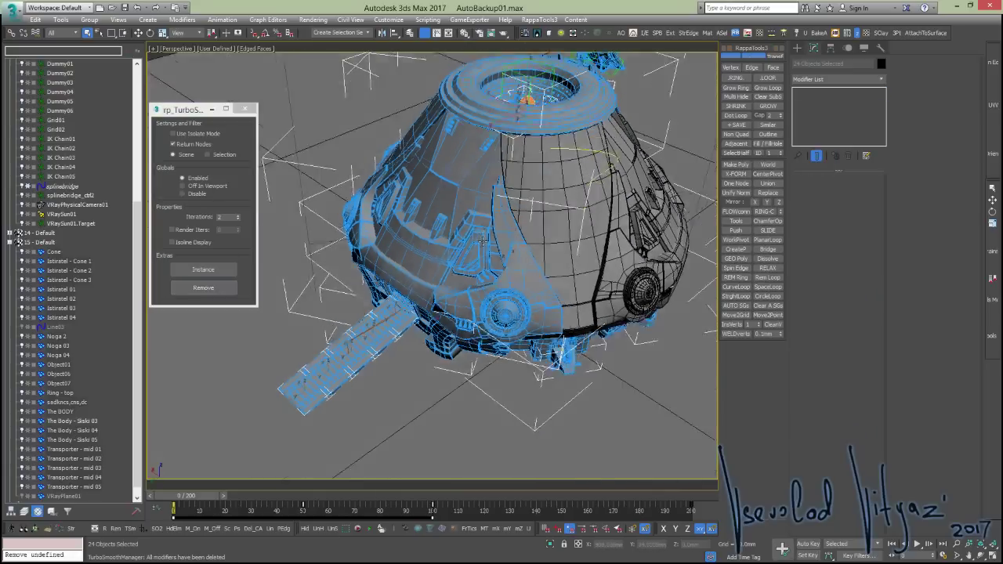
left_click(638, 116)
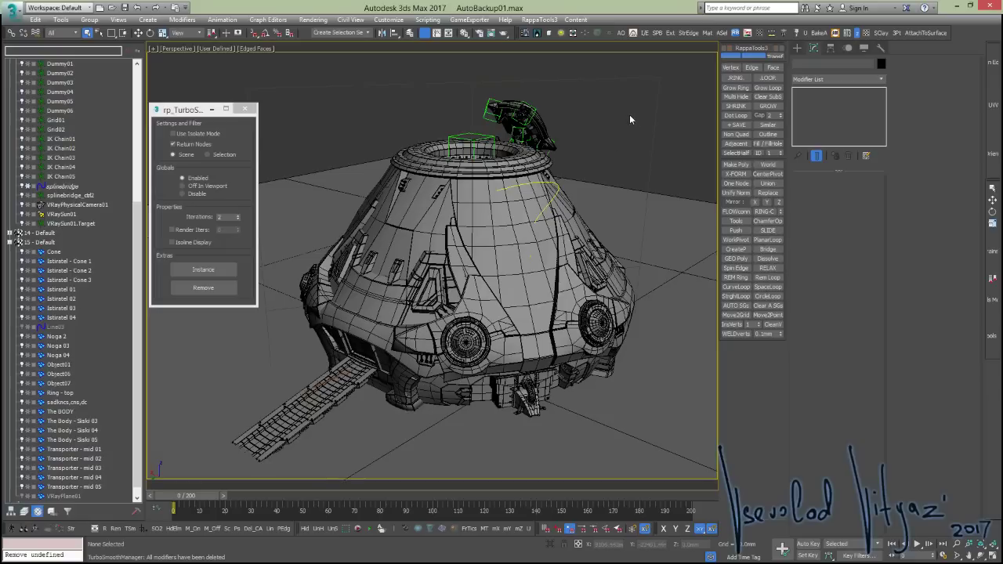
middle_click_drag(630, 115, 603, 148, "alt")
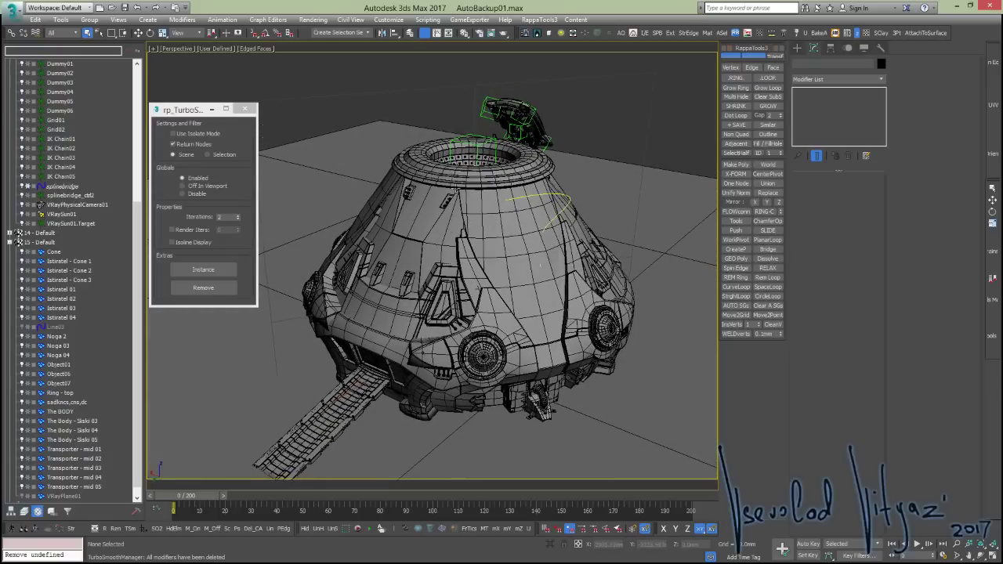
scroll(270, 91, "down", 1)
scroll(271, 91, "down", 2)
scroll(270, 91, "down", 2)
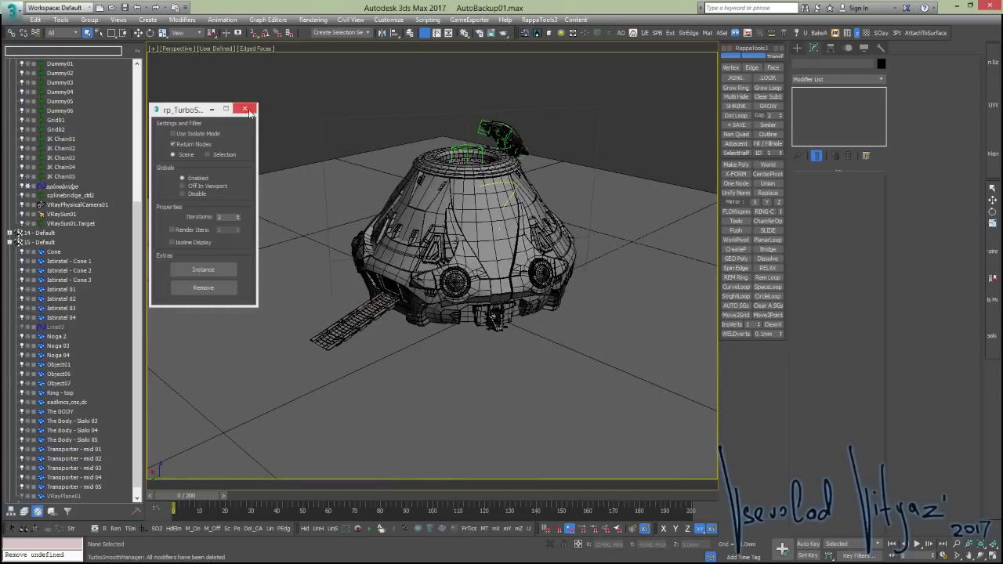
left_click(246, 108)
Orbit around the pod to re-centre it and look down on it
middle_click_drag(258, 133, 313, 141, "alt")
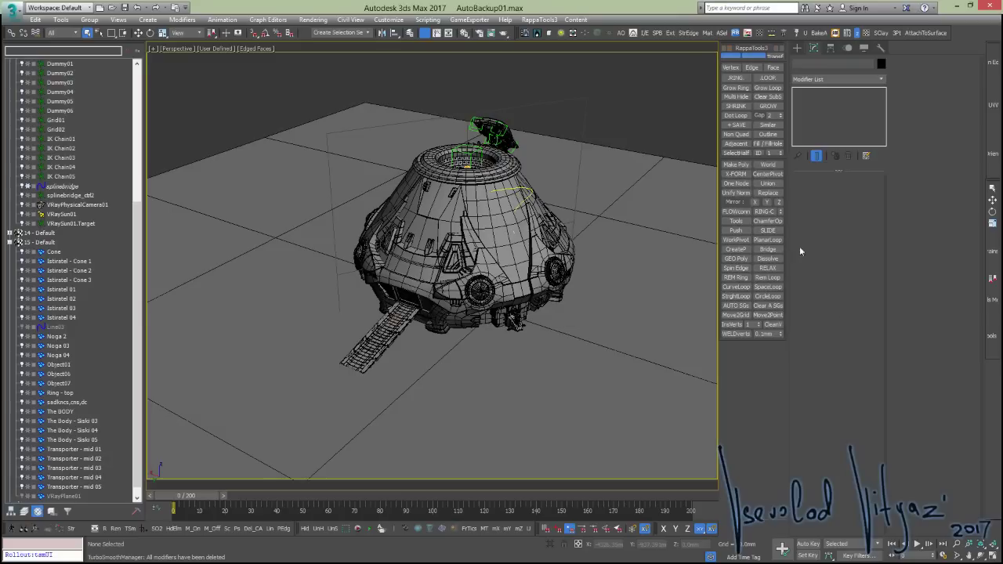
middle_click_drag(548, 274, 501, 274, "alt")
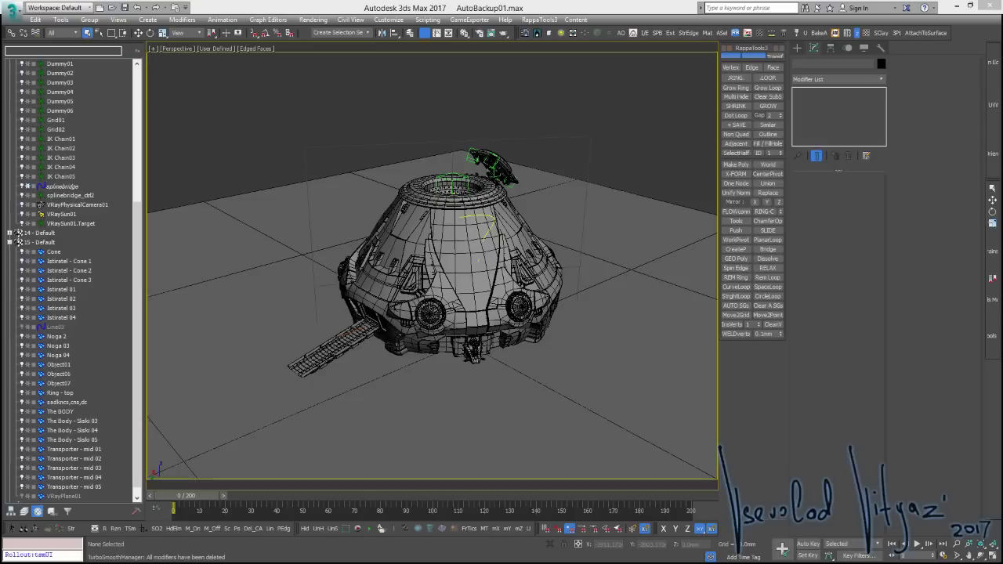
middle_click_drag(538, 161, 508, 182, "alt")
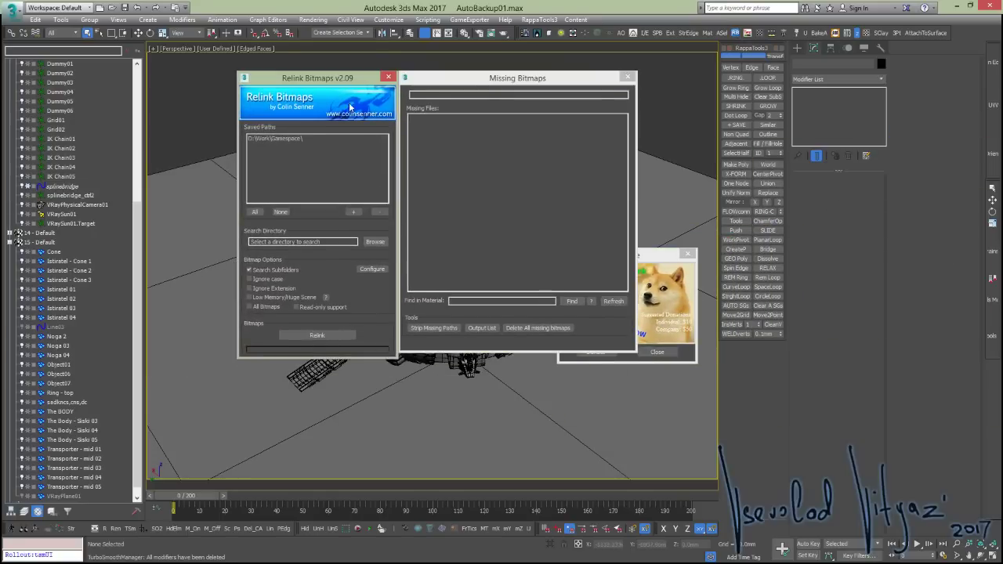
Dismiss the donate prompt and move the Missing Bitmaps window aside
left_click_drag(660, 256, 826, 213)
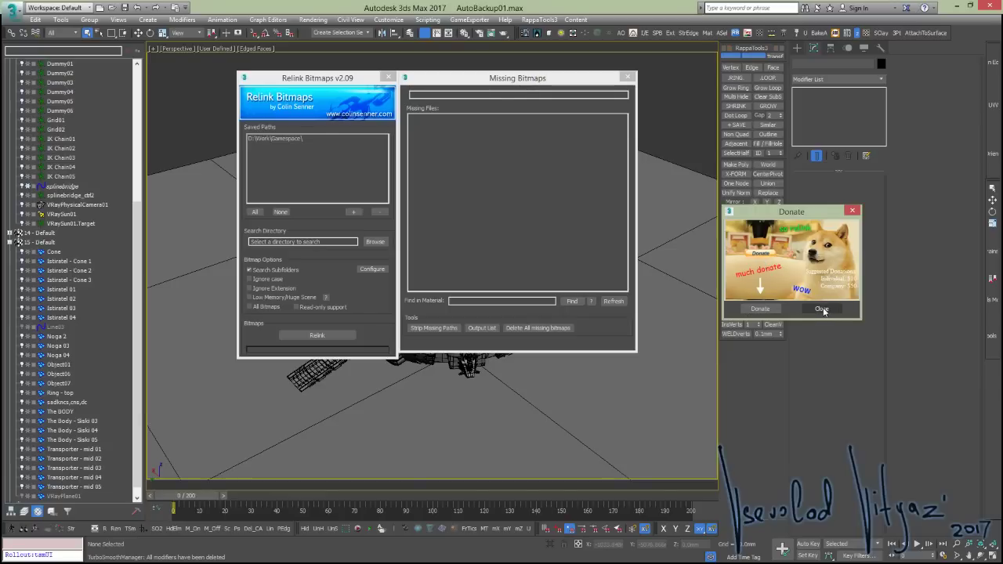
left_click(822, 309)
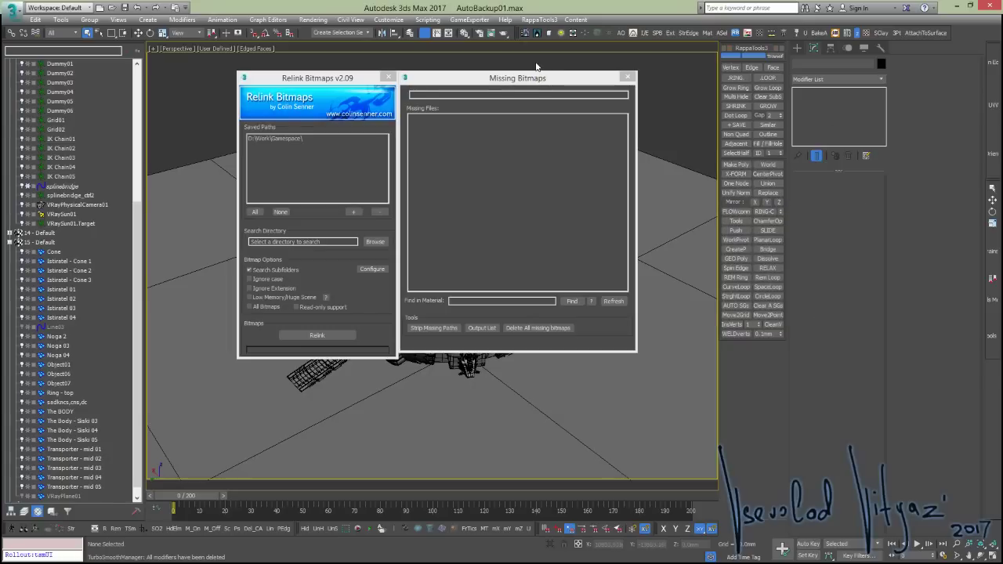
left_click_drag(527, 86, 589, 92)
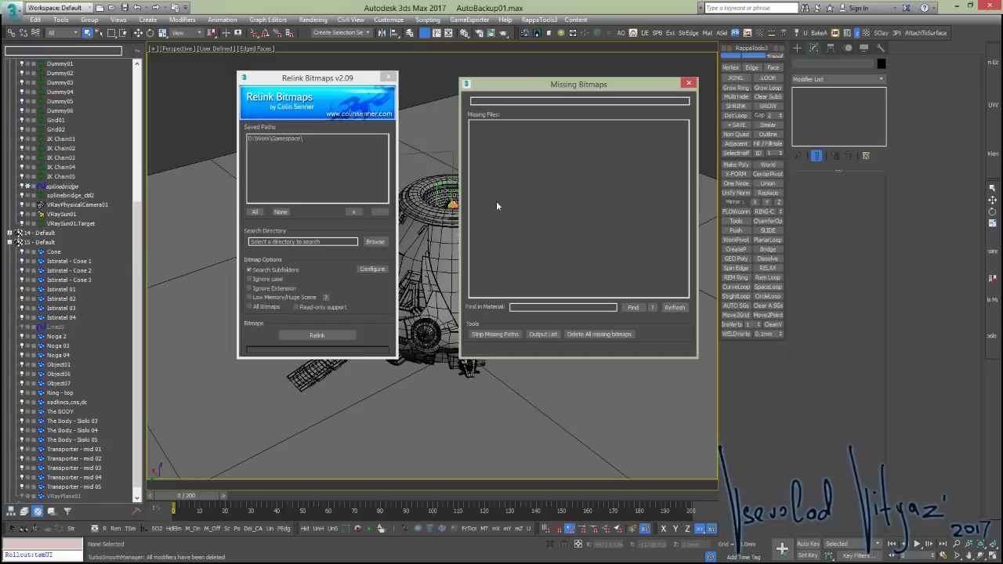
Cancel the folder browser, enable Ignore Extension, and run Relink
left_click(375, 241)
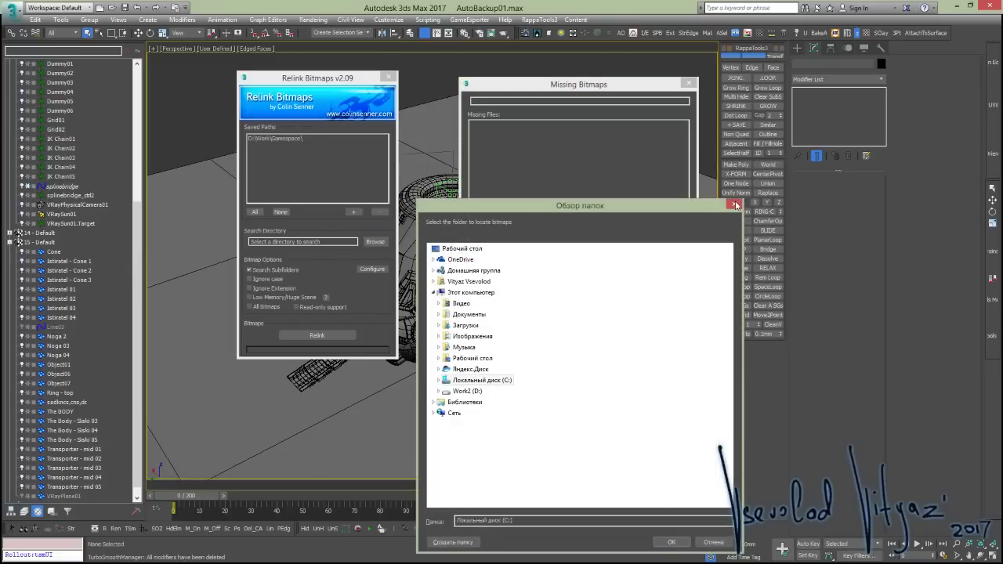
left_click(734, 204)
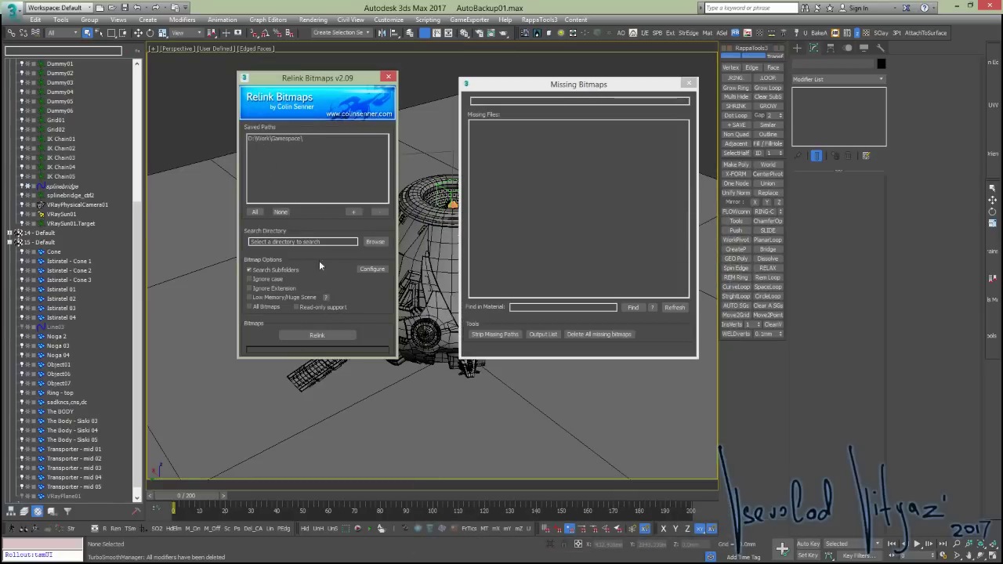
left_click(270, 289)
left_click(299, 332)
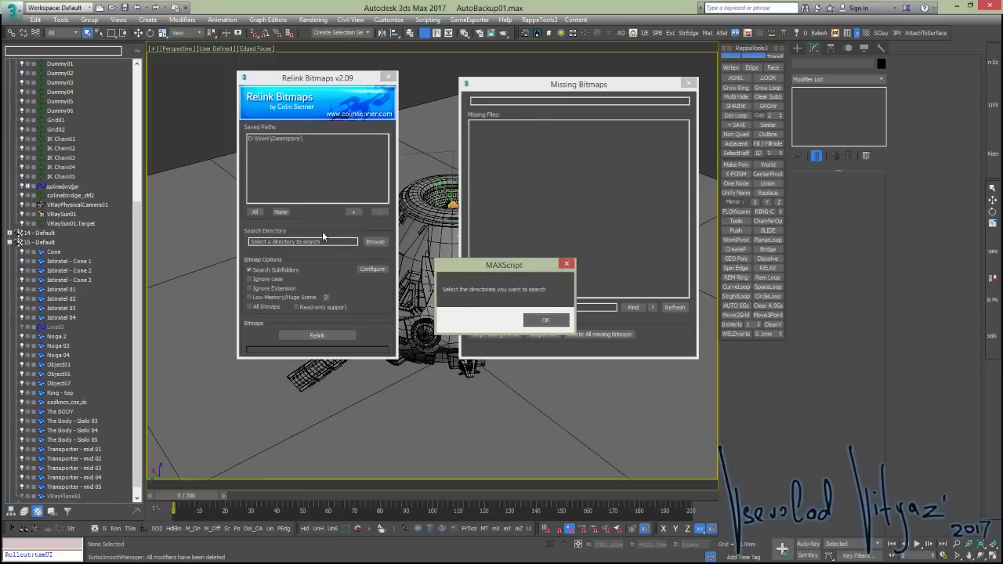
Acknowledge the directory message and close the Relink Bitmaps and Missing Bitmaps windows
left_click(537, 322)
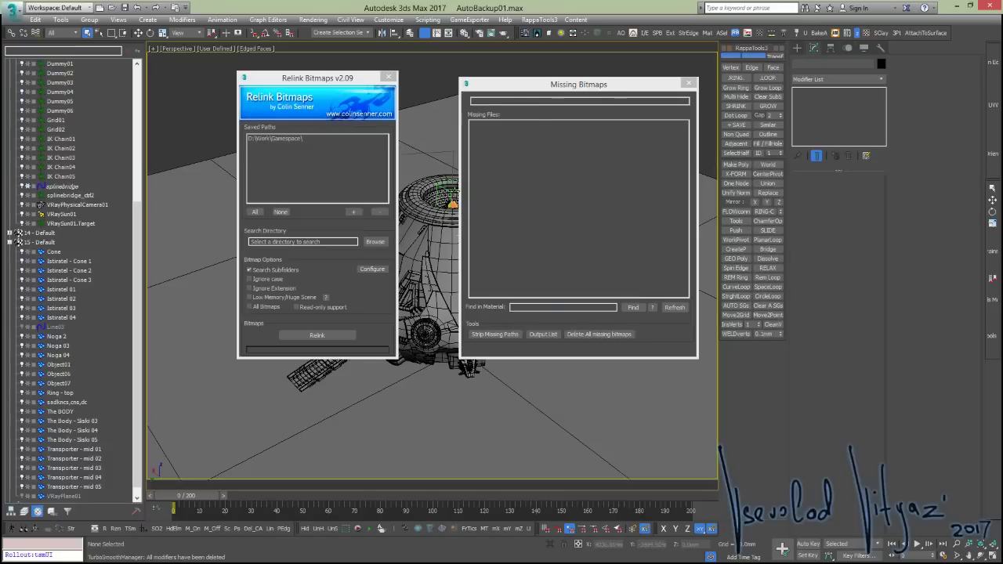
left_click(690, 83)
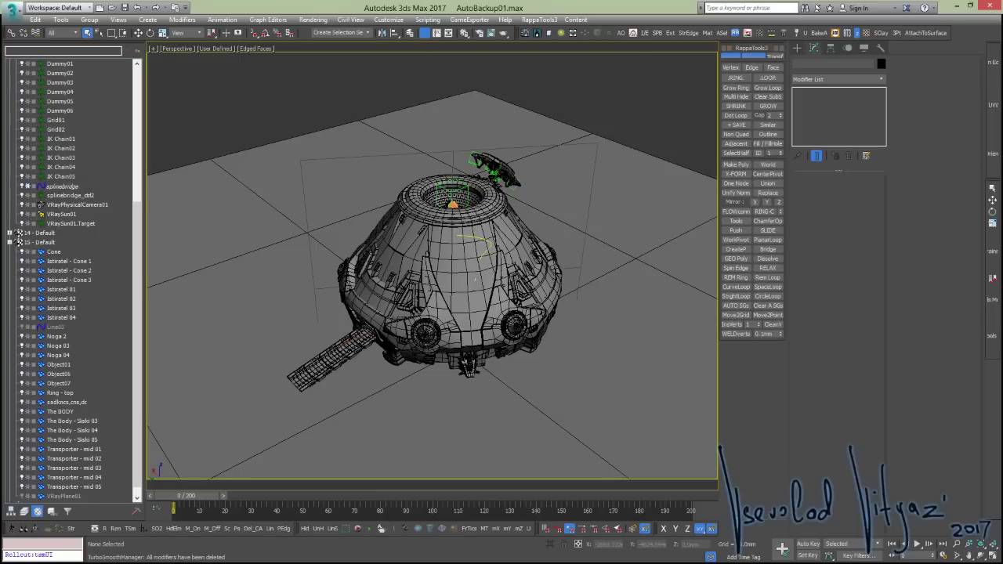
Close the Smooth Manager and Pivot 2 edge tabs after reviewing the Relink Bitmaps page
key("alt+Tab")
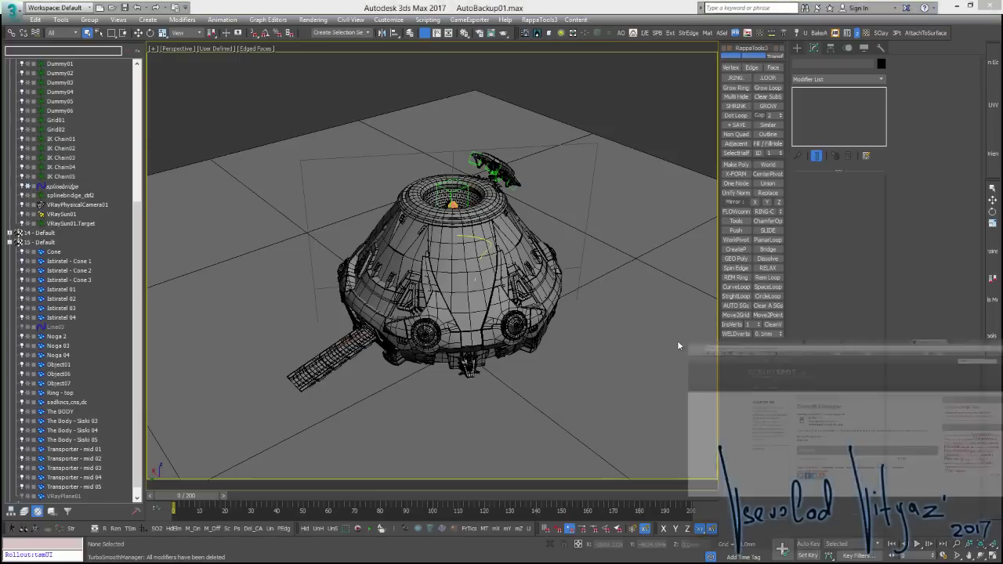
middle_click(633, 8)
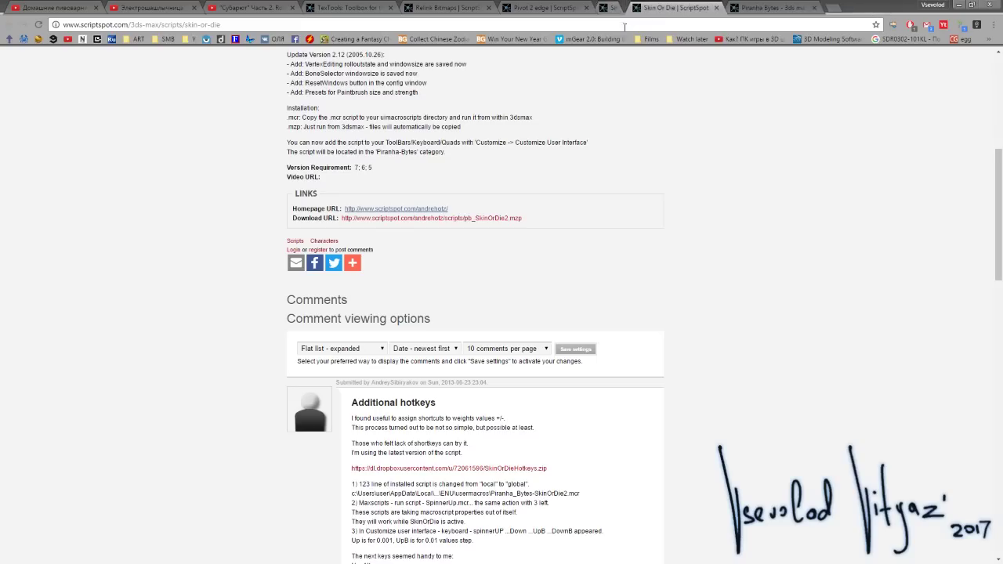
left_click(442, 8)
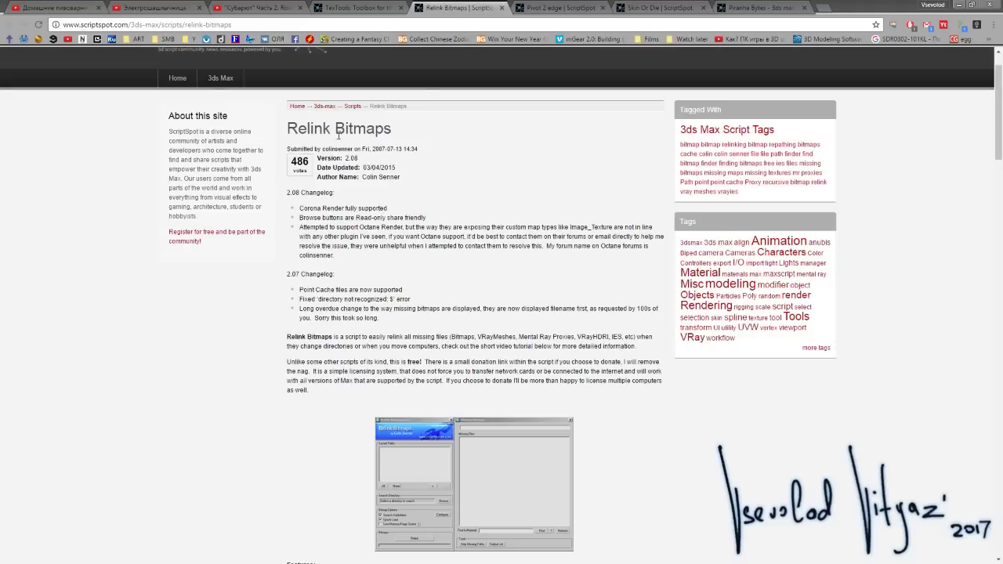
scroll(387, 134, "down", 3)
scroll(396, 157, "up", 2)
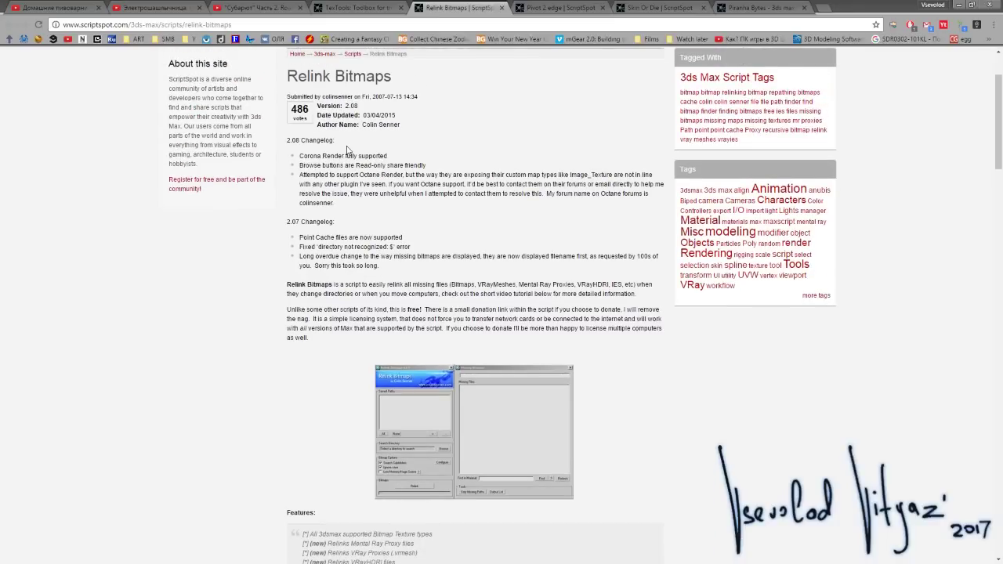
scroll(450, 163, "down", 2)
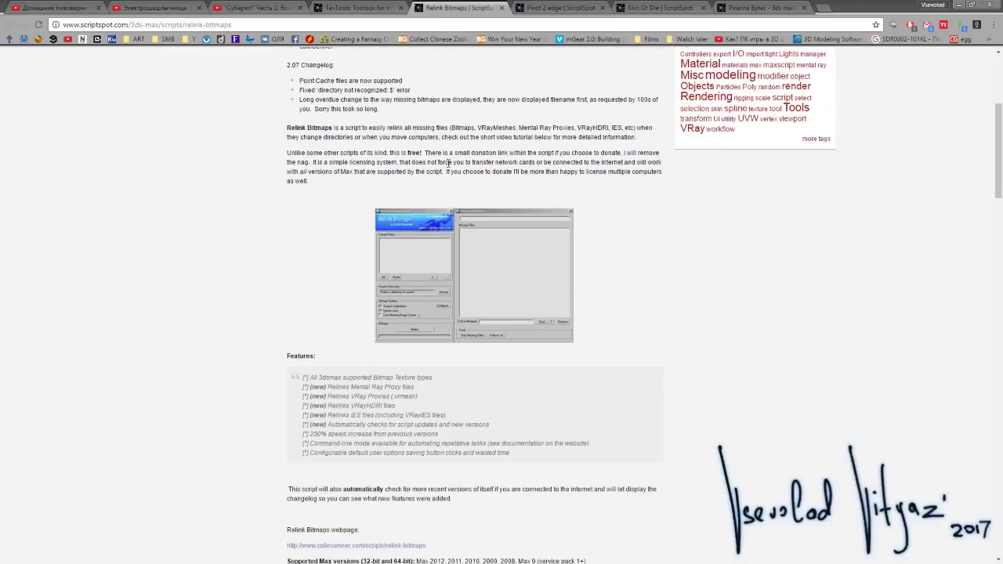
scroll(448, 163, "up", 1)
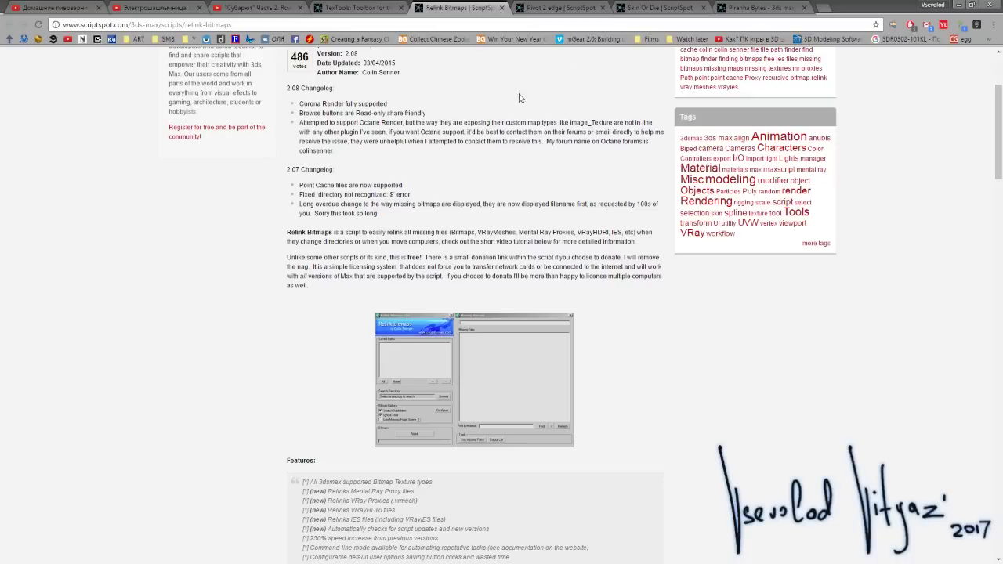
middle_click(558, 9)
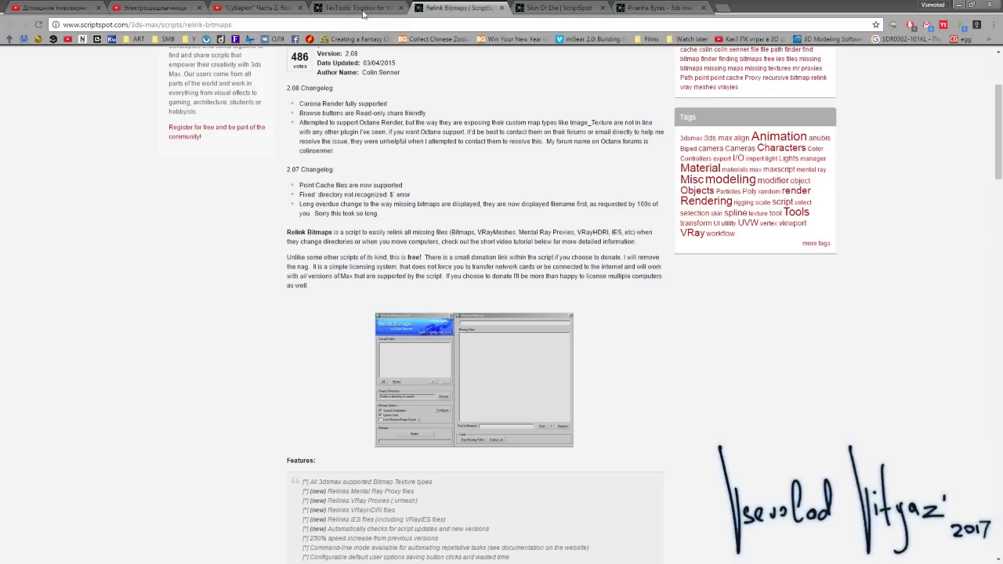
Browse the TexTools 4.10 script page on ScriptSpot
left_click(363, 9)
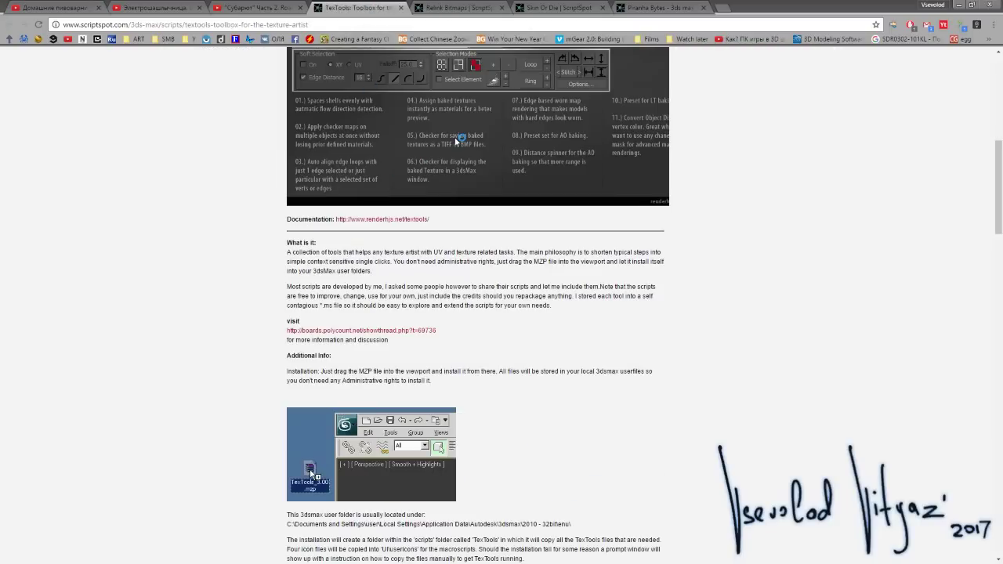
scroll(453, 166, "up", 6)
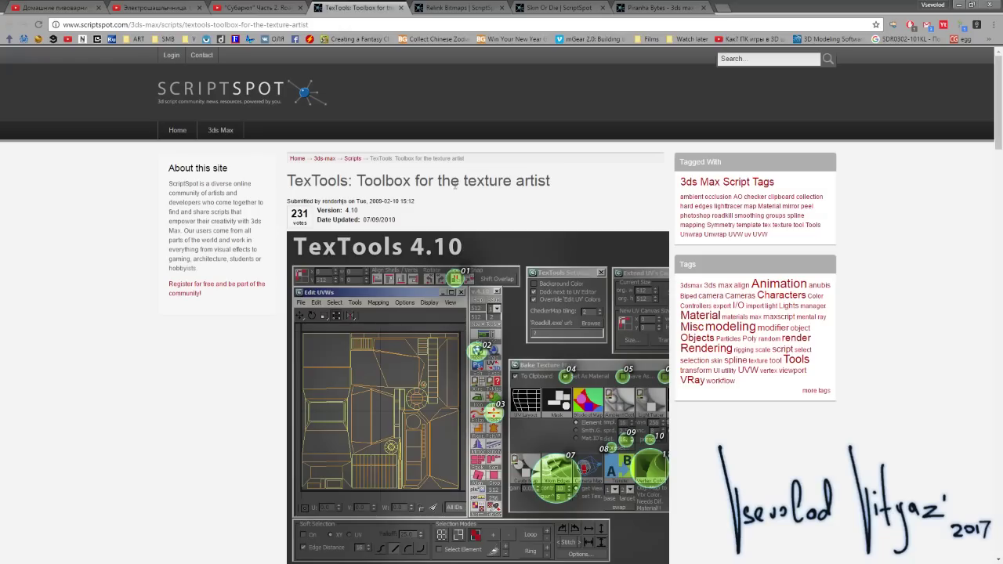
scroll(397, 185, "down", 6)
scroll(398, 190, "down", 4)
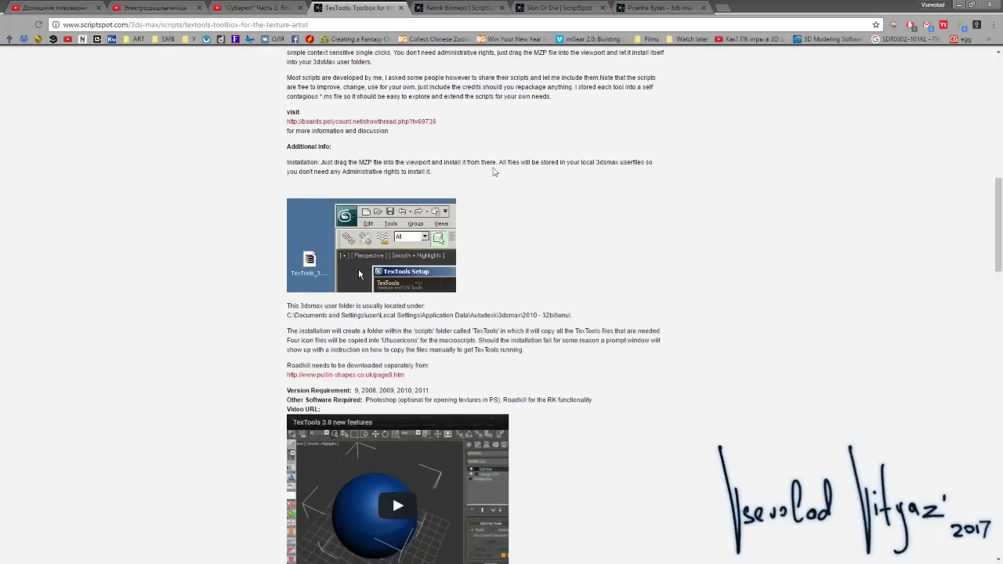
scroll(501, 170, "down", 4)
scroll(556, 177, "up", 8)
scroll(544, 163, "up", 4)
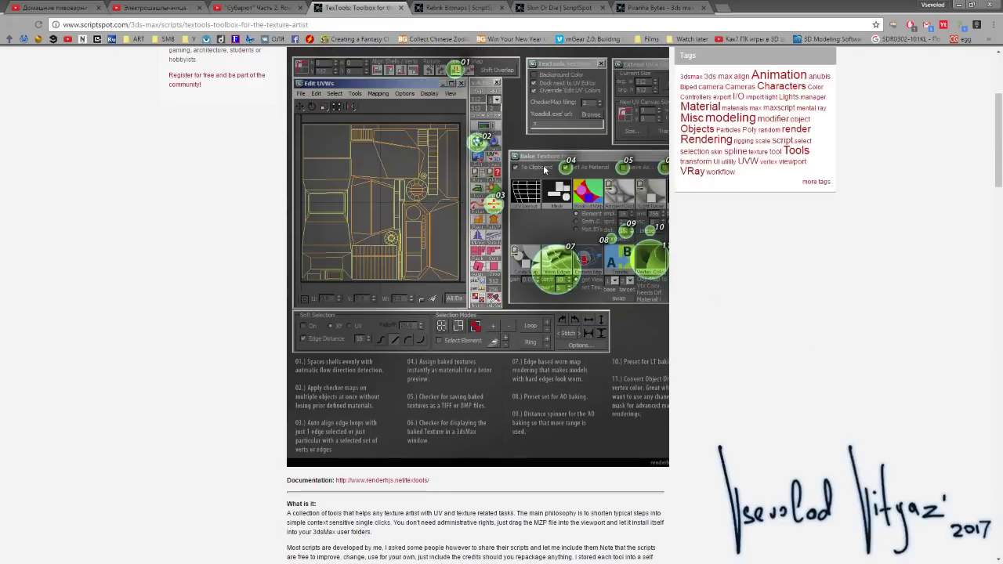
scroll(533, 180, "down", 3)
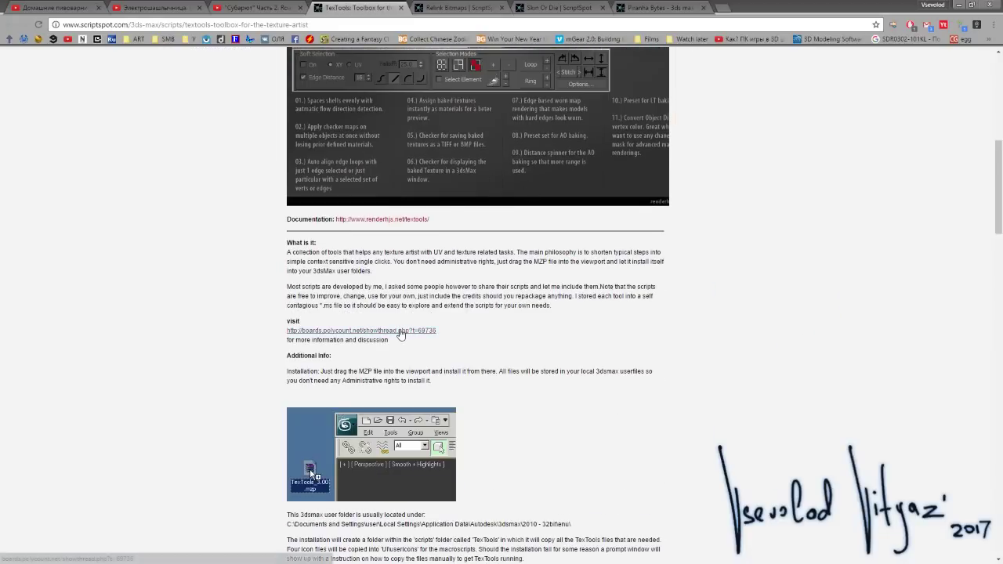
Open the TexTools documentation link at renderhjs.net in a new tab
middle_click(427, 331)
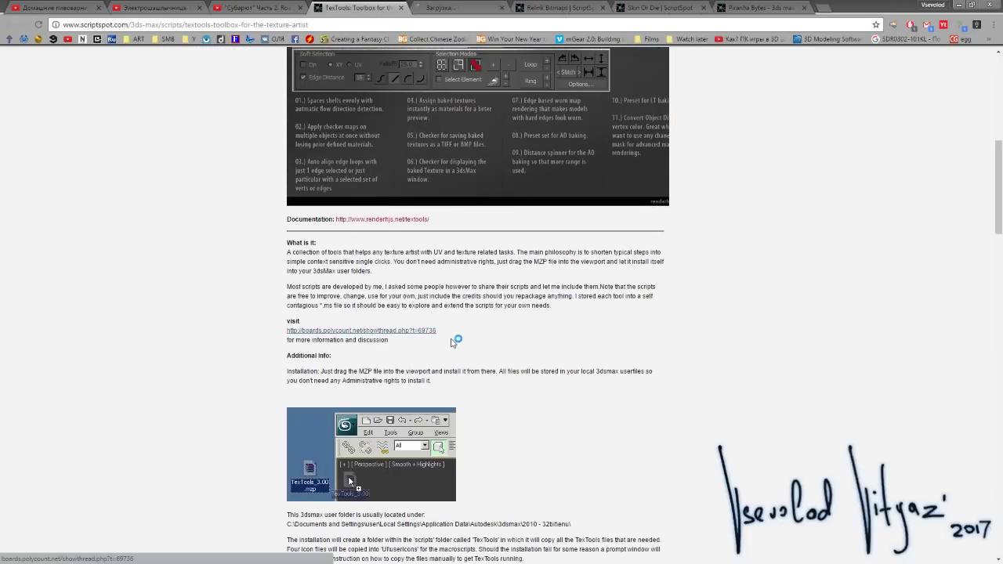
middle_click(468, 8)
scroll(610, 305, "down", 1)
scroll(609, 306, "up", 1)
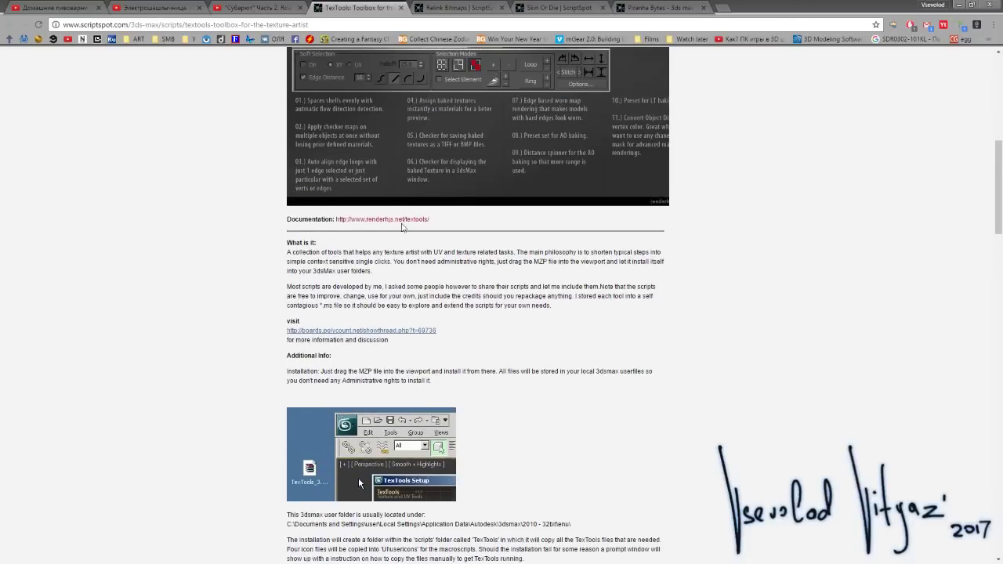
middle_click(407, 220)
left_click(462, 9)
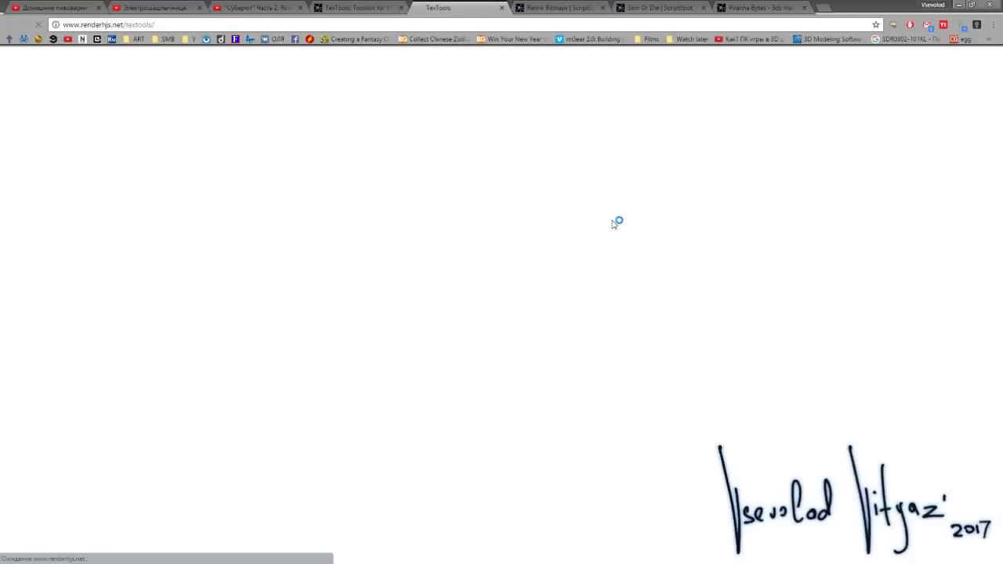
Scroll the renderhjs.net TexTools documentation down to the General Tools section
scroll(597, 207, "down", 4)
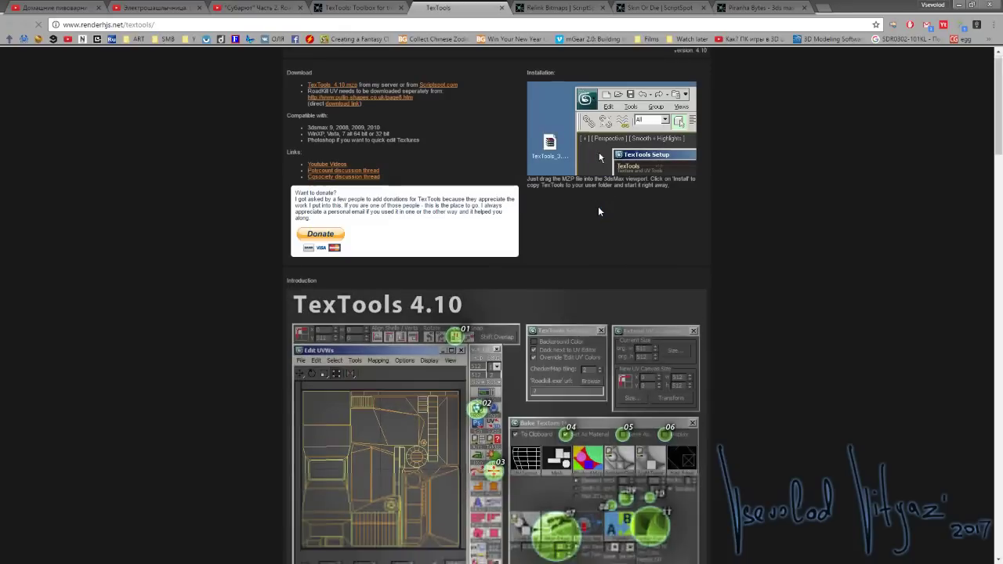
scroll(532, 274, "down", 7)
scroll(530, 270, "down", 1)
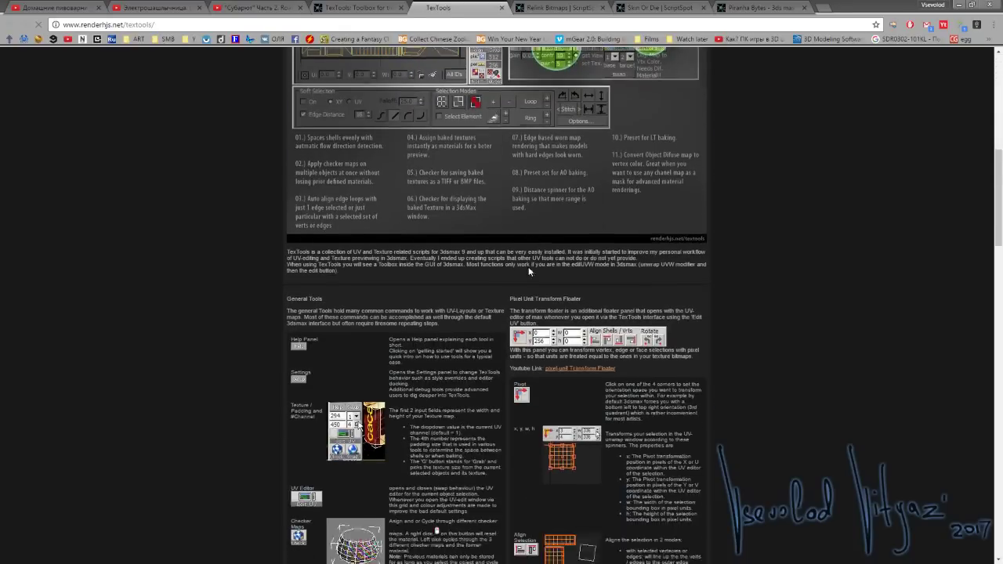
scroll(528, 266, "down", 3)
scroll(584, 381, "down", 5)
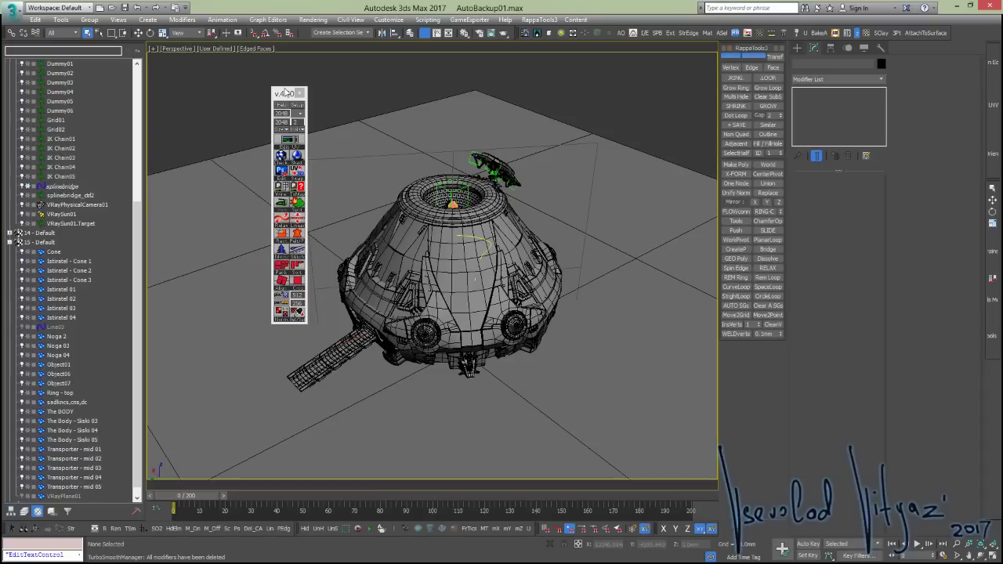
Set the TexTools texture size to 1024
left_click(285, 137)
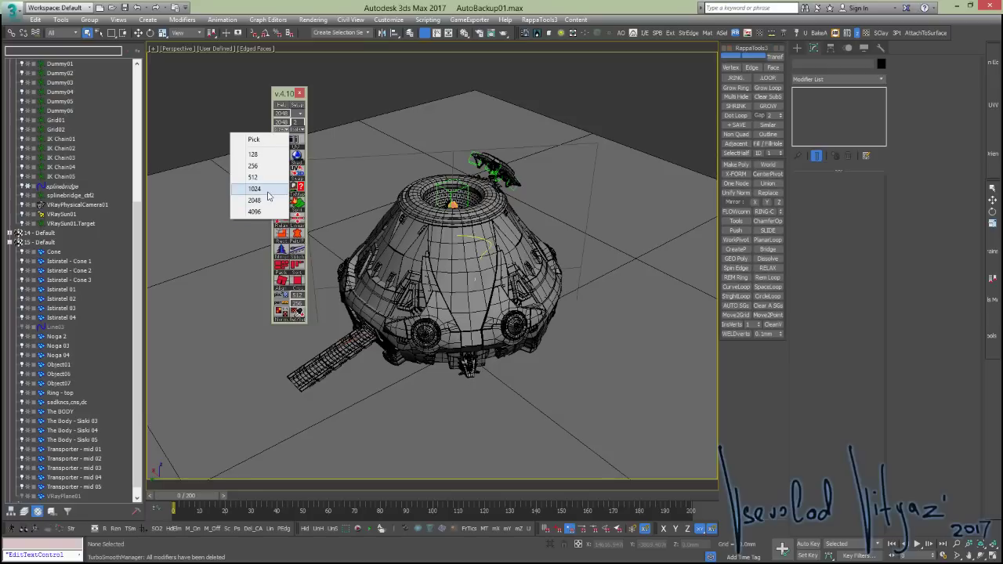
left_click(268, 194)
left_click(284, 137)
left_click(267, 199)
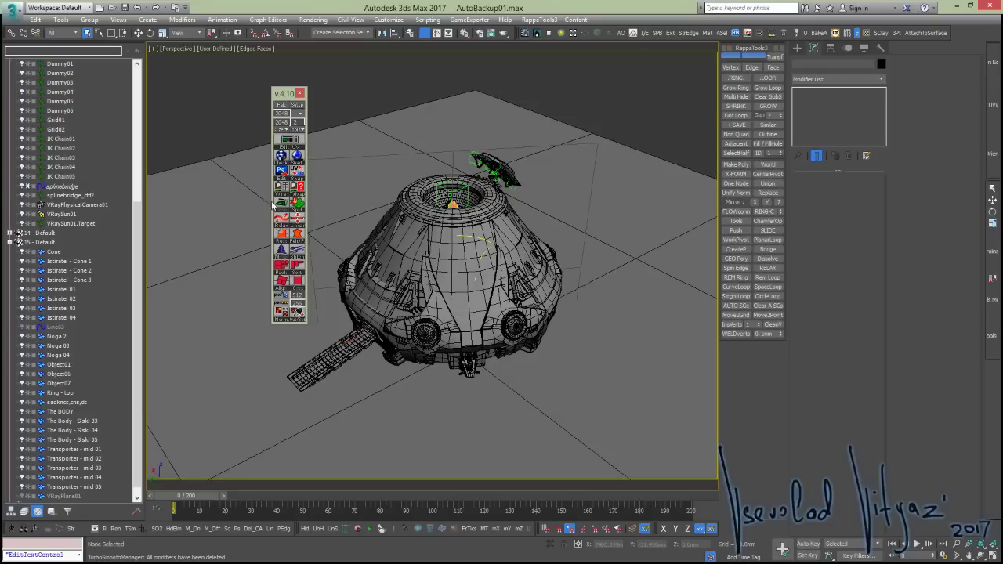
Copy the UV wireframe of Ring - top to the clipboard and switch to Photoshop
left_click(282, 202)
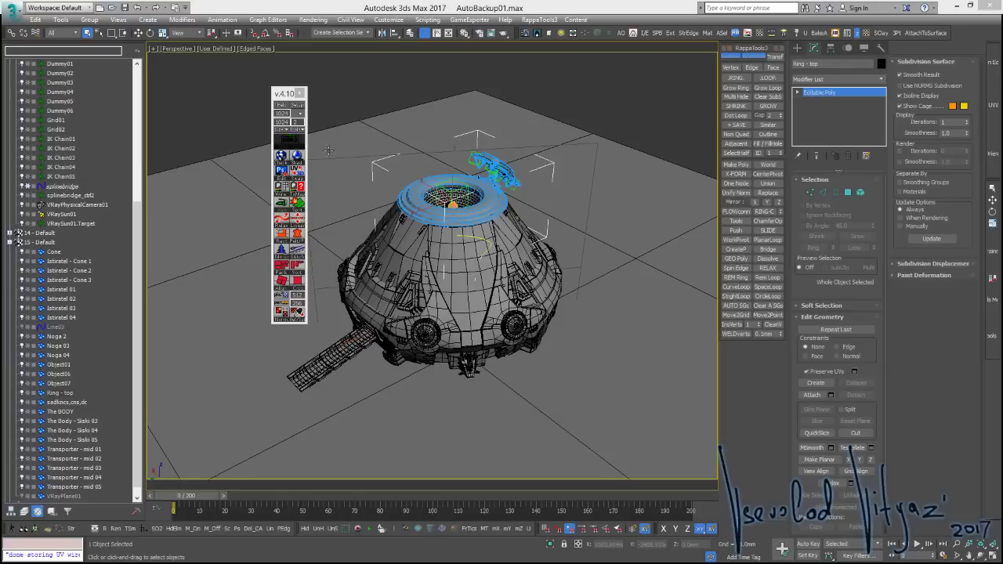
left_click(283, 190)
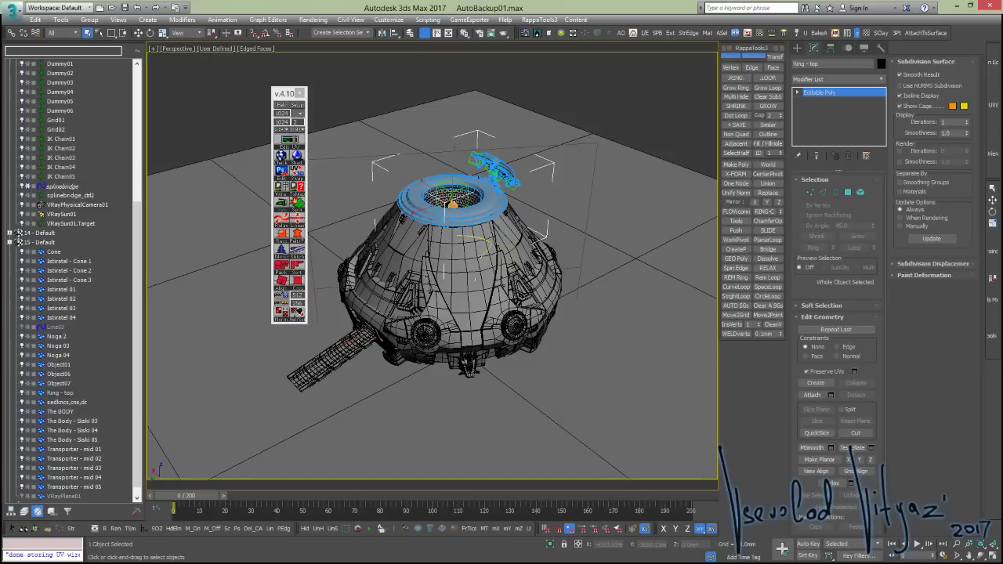
key("alt+Tab")
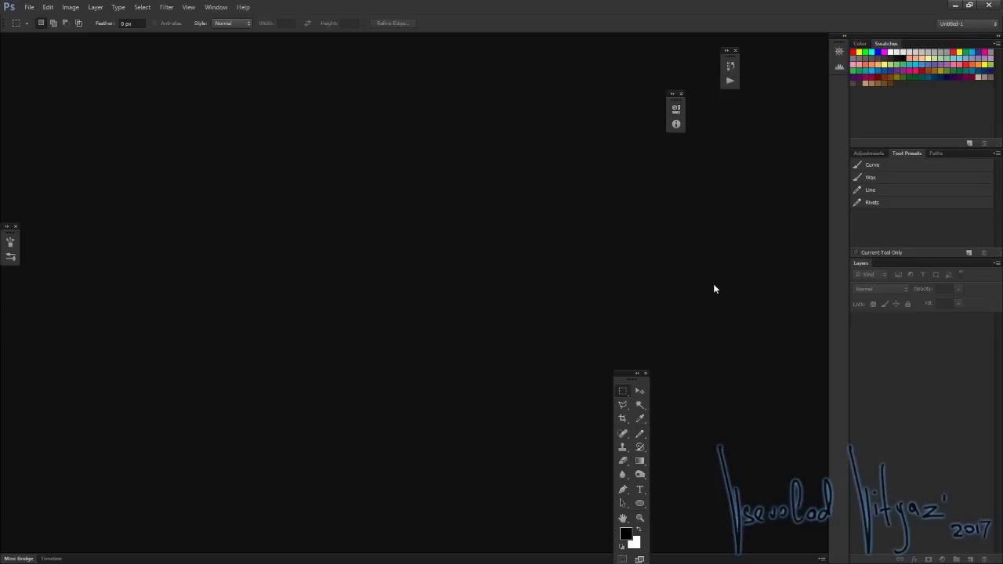
Create a new Photoshop document and paste the UV wireframe as a layer
key("ctrl+n")
key("Return")
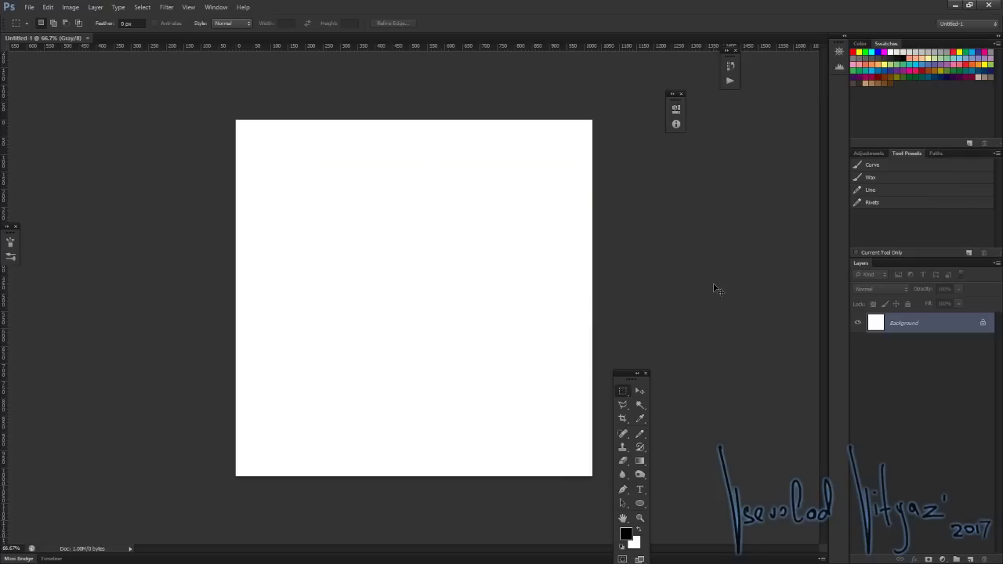
key("ctrl+v")
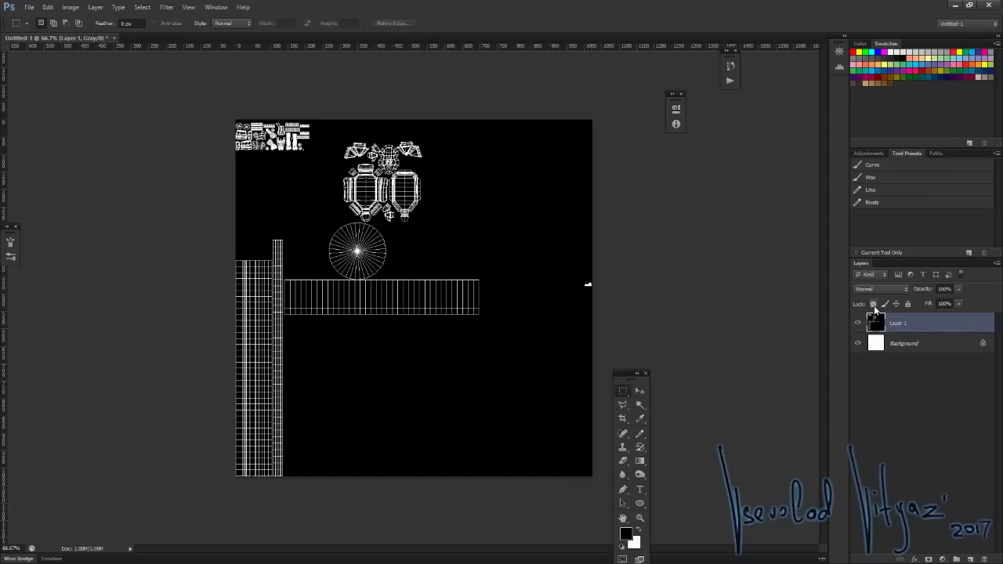
Set the layer to Difference for black lines on white, and draw a looping Pencil scribble
left_click(881, 289)
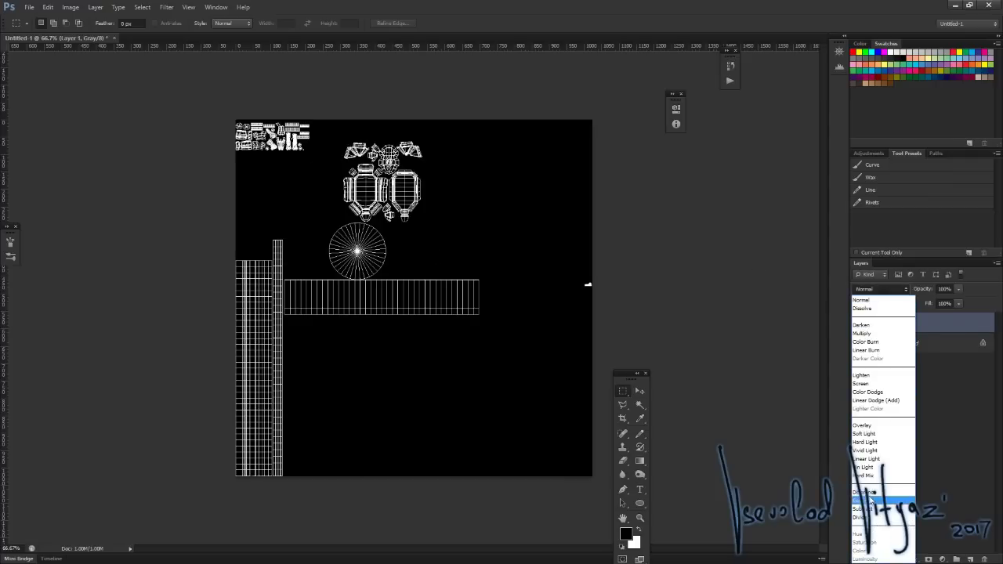
left_click(869, 500)
left_click(909, 344)
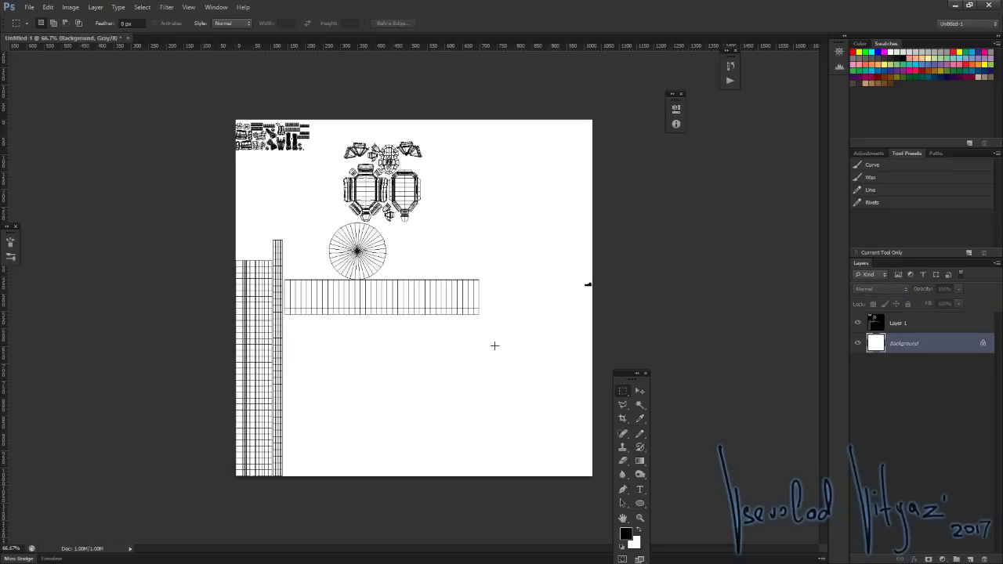
key("b")
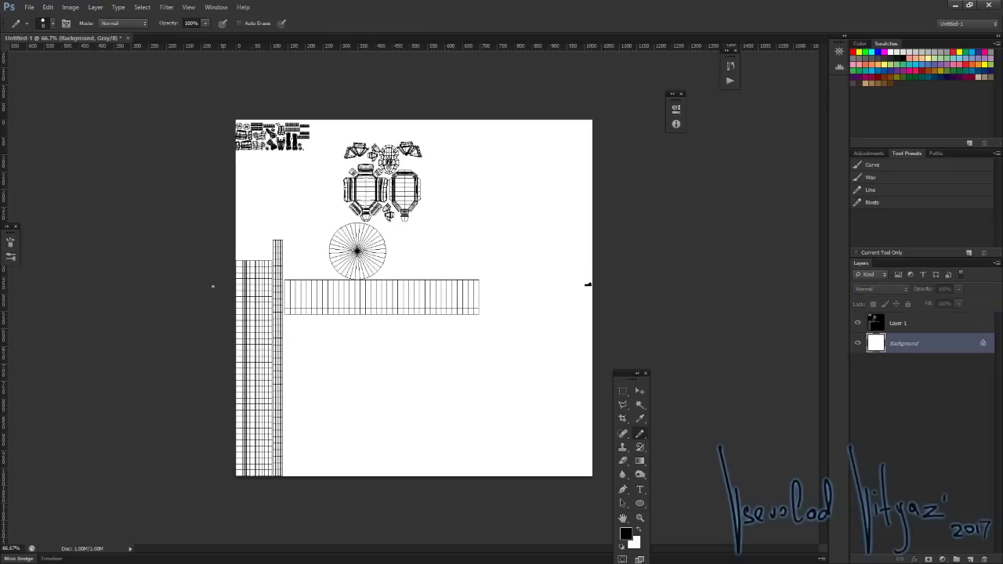
mouse_move(213, 286)
left_mouse_down()
mouse_move(358, 258)
mouse_move(470, 280)
mouse_move(510, 261)
left_mouse_up()
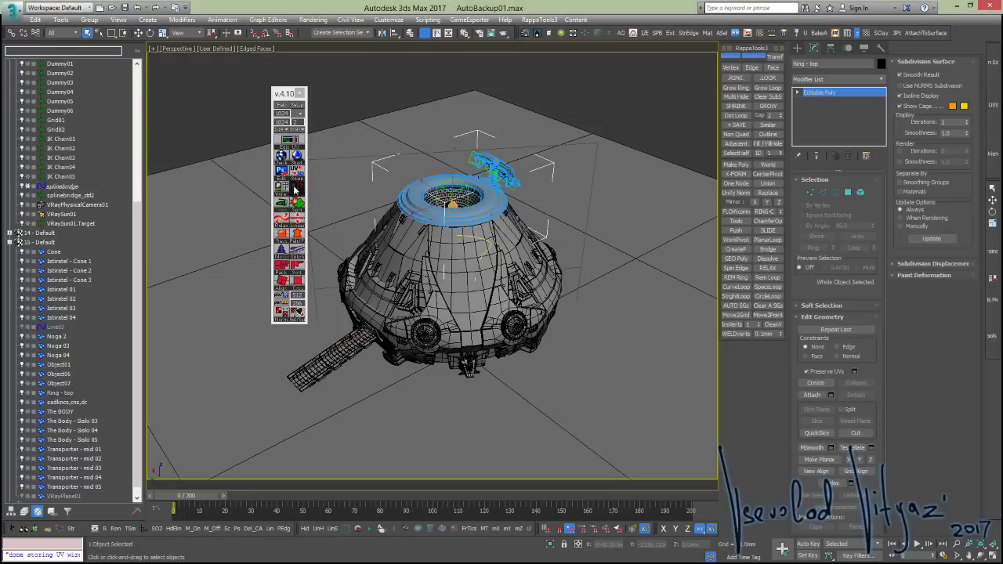
Open Bake Texture Maps from RappaTools and move the window aside from the model
left_click(297, 189)
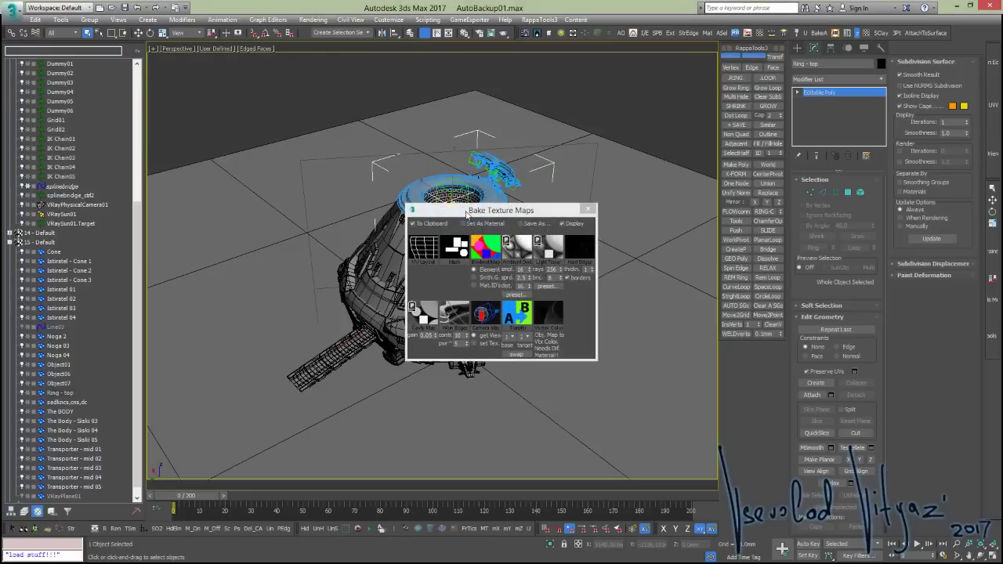
left_click_drag(467, 213, 583, 137)
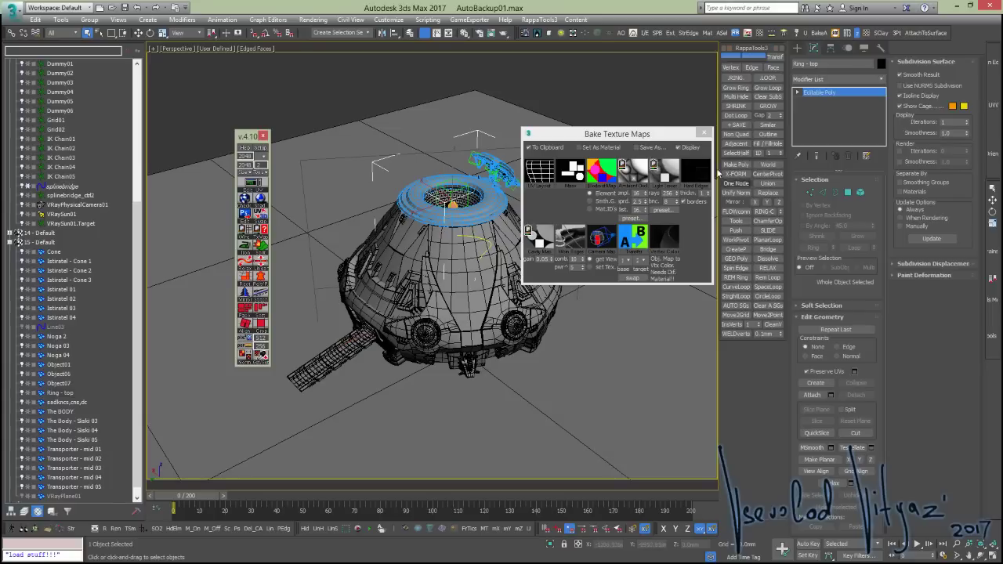
Close Bake Texture Maps, colour the top ring by its UV shells, and show the extra UV tools list
left_click(706, 133)
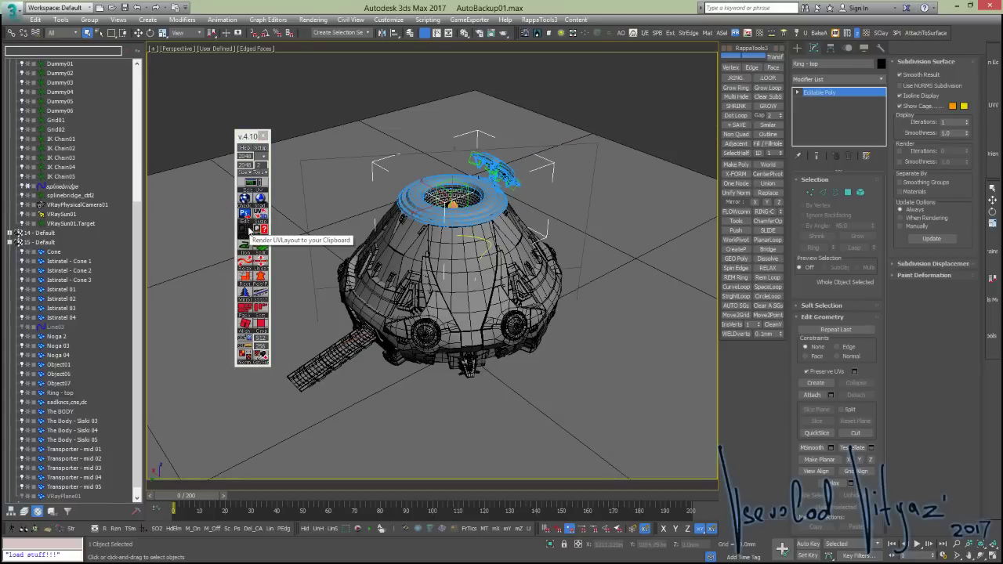
scroll(513, 215, "up", 3)
middle_click_drag(511, 213, 574, 202, "alt")
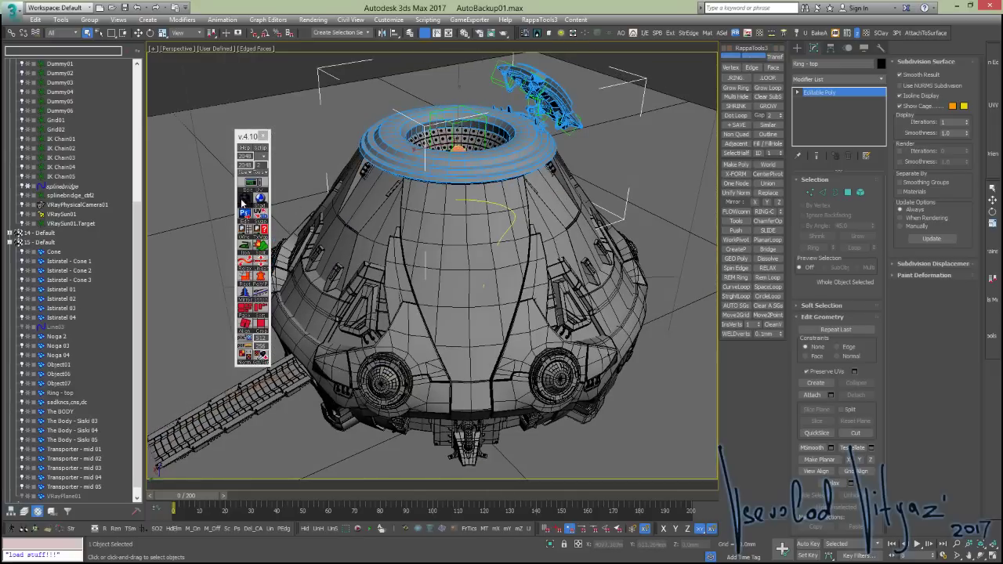
left_click(243, 201)
left_click(243, 201)
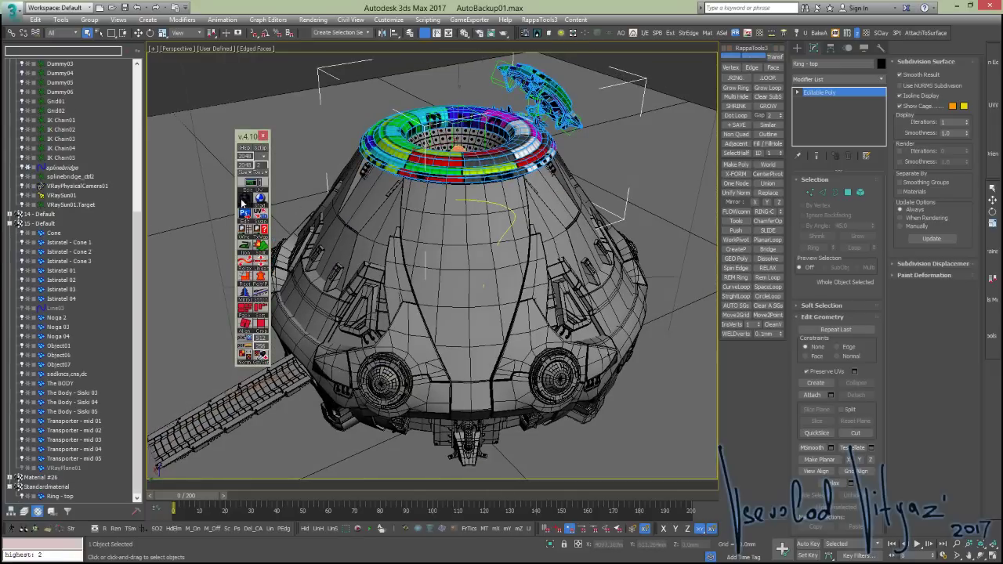
middle_click_drag(467, 259, 500, 253, "alt")
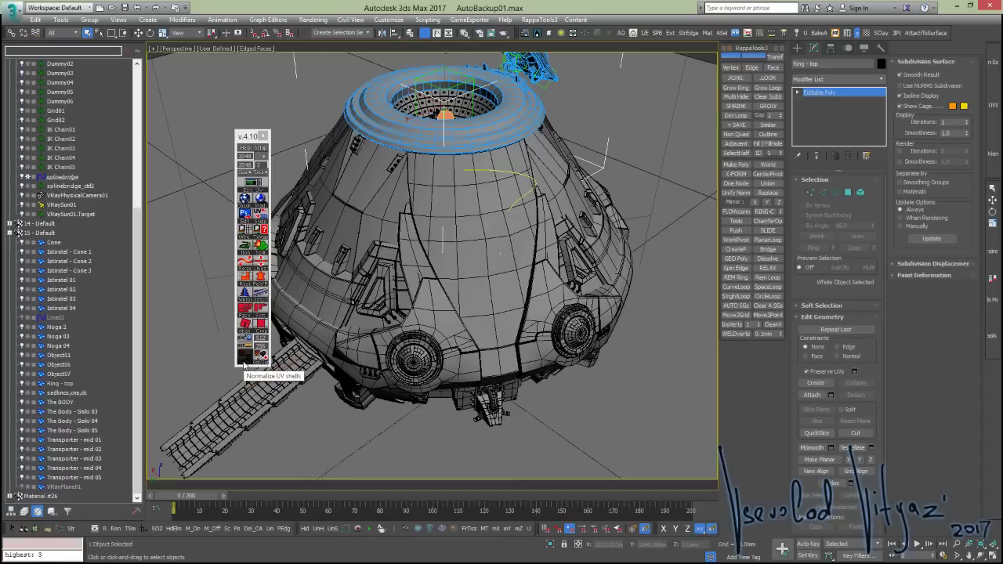
key("shift+z")
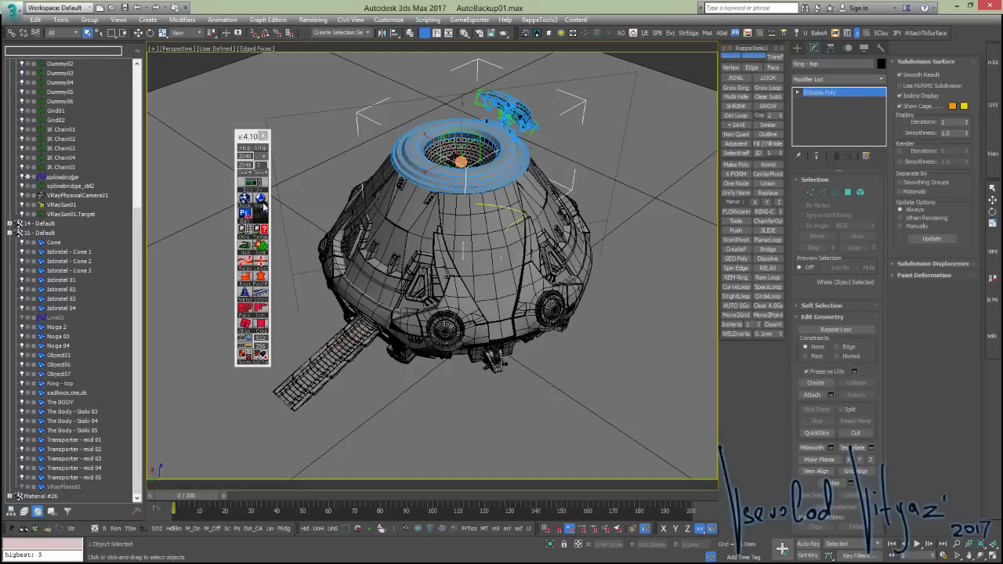
left_click(263, 174)
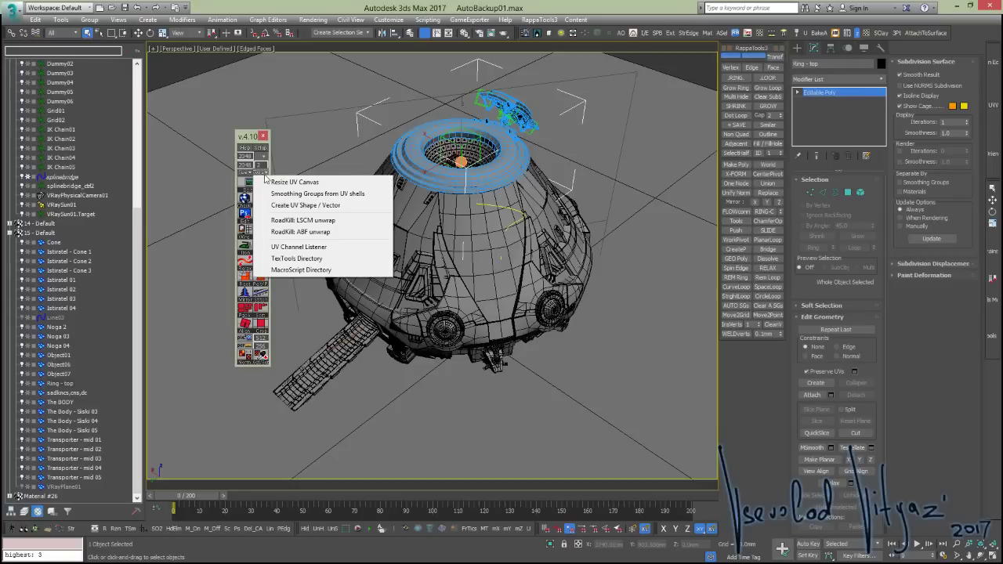
Generate a UV spline shape from the top ring and inspect it in isolation
left_click(305, 207)
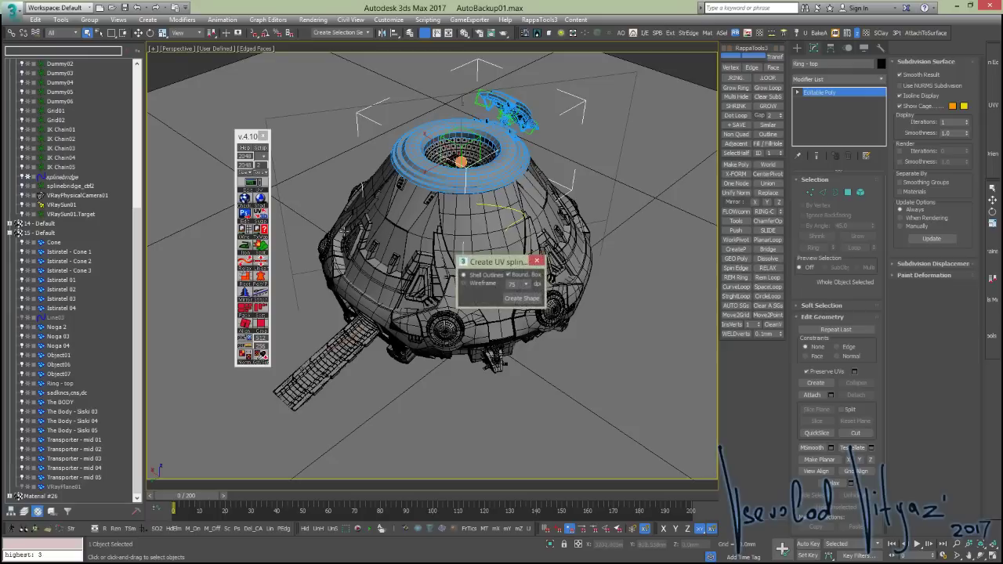
left_click(523, 299)
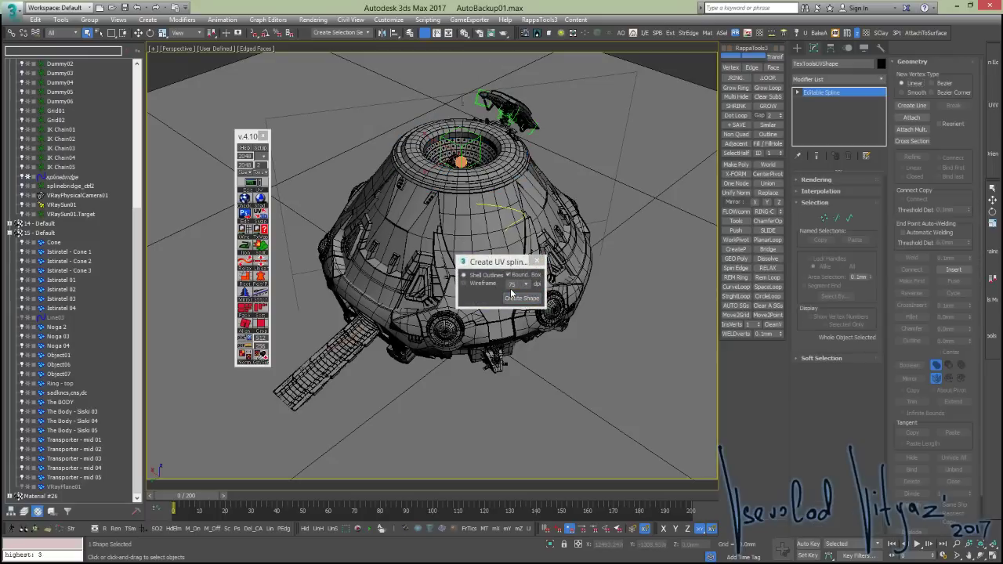
left_click_drag(499, 269, 333, 337)
key("alt+q")
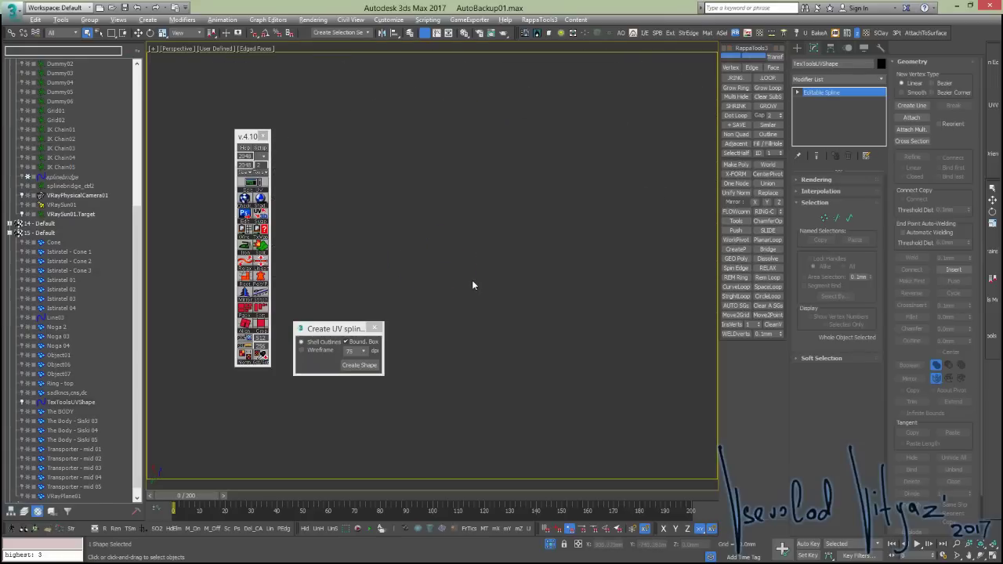
mouse_move(472, 280)
middle_mouse_down("alt")
mouse_move(414, 234)
mouse_move(421, 252)
middle_mouse_up("alt")
key("alt+q")
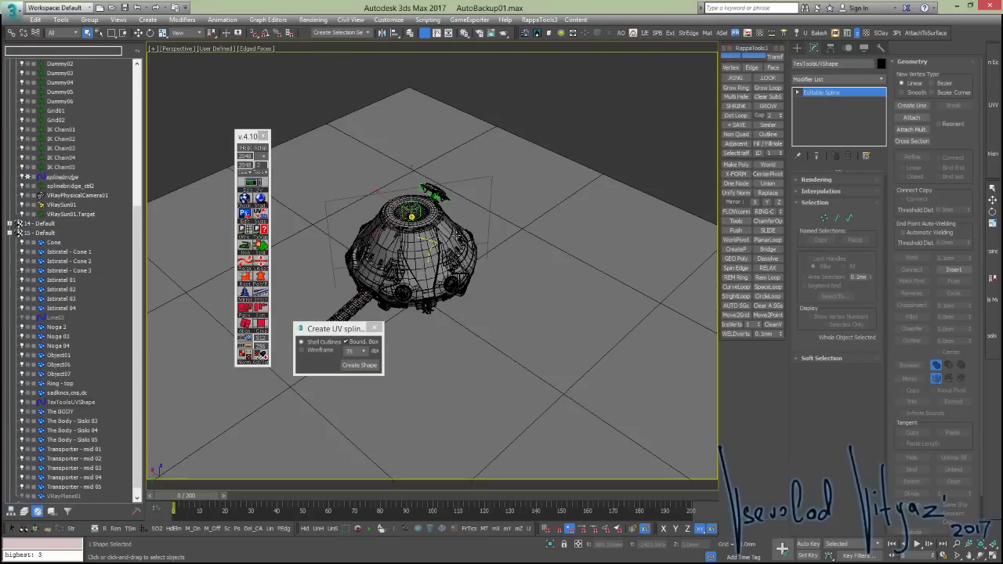
Move the UV spline away from the dome, delete it, and view the pod from above
key("w")
left_click_drag(407, 219, 609, 111)
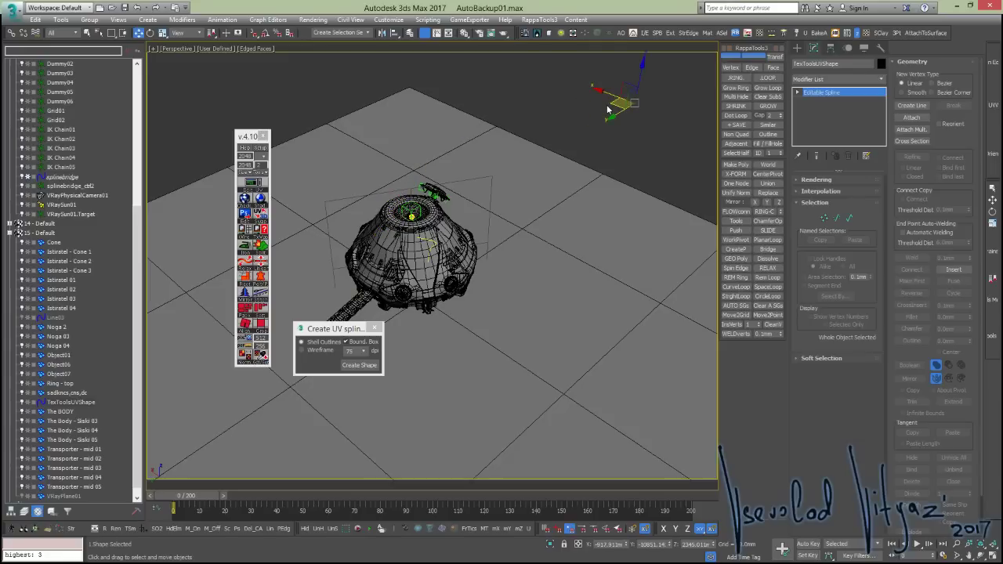
key("Delete")
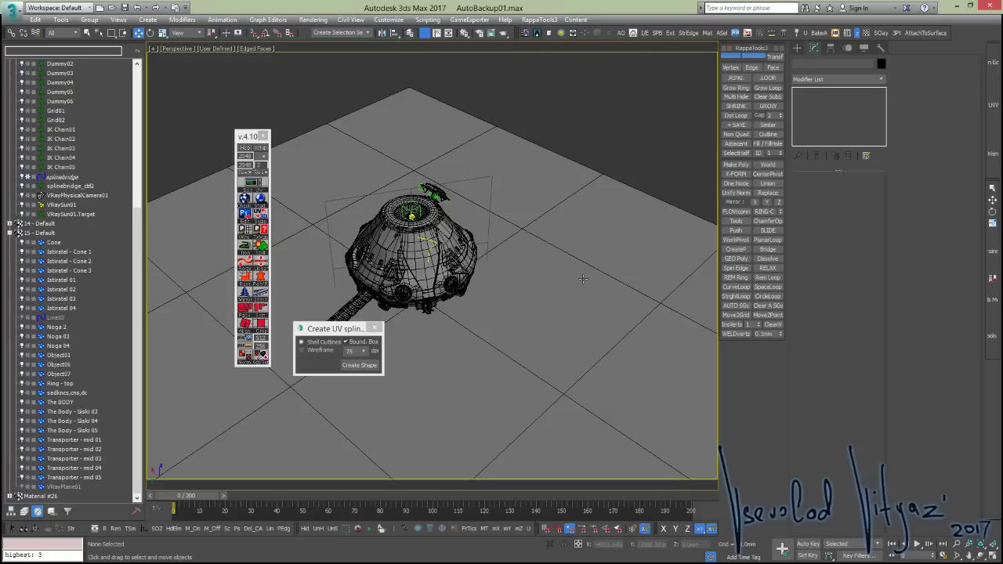
middle_click_drag(415, 252, 478, 266, "alt")
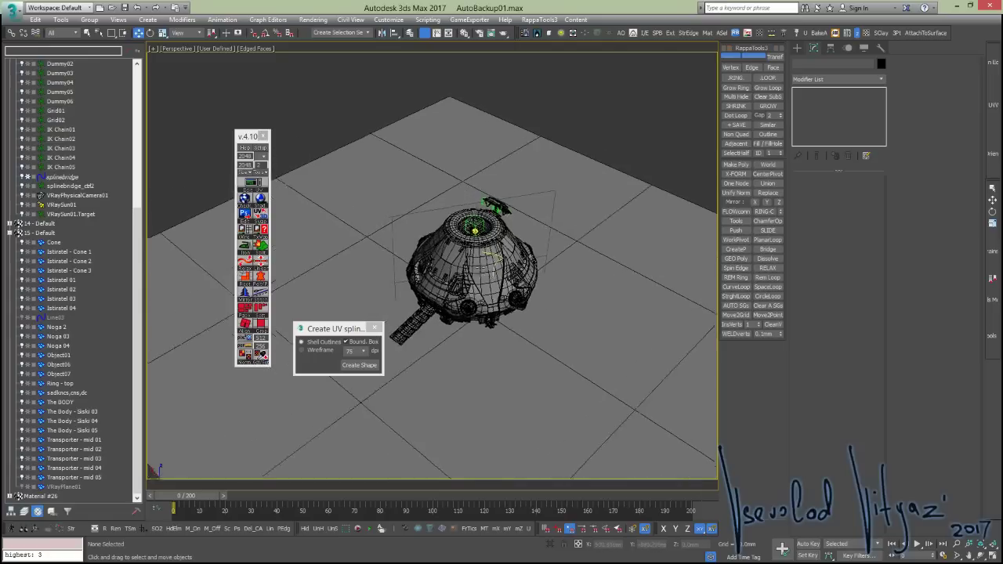
scroll(540, 321, "up", 3)
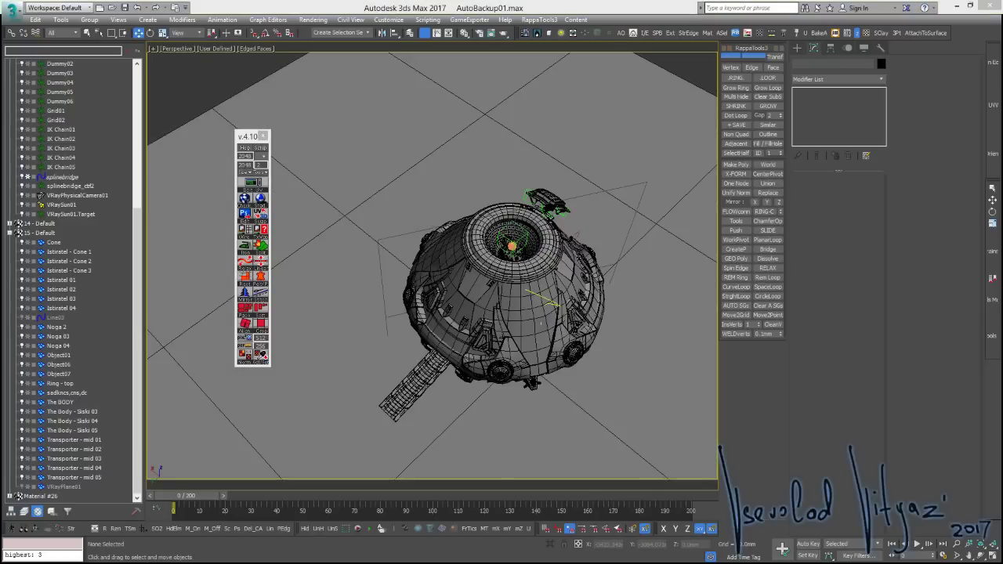
scroll(690, 267, "up", 2)
scroll(689, 266, "up", 2)
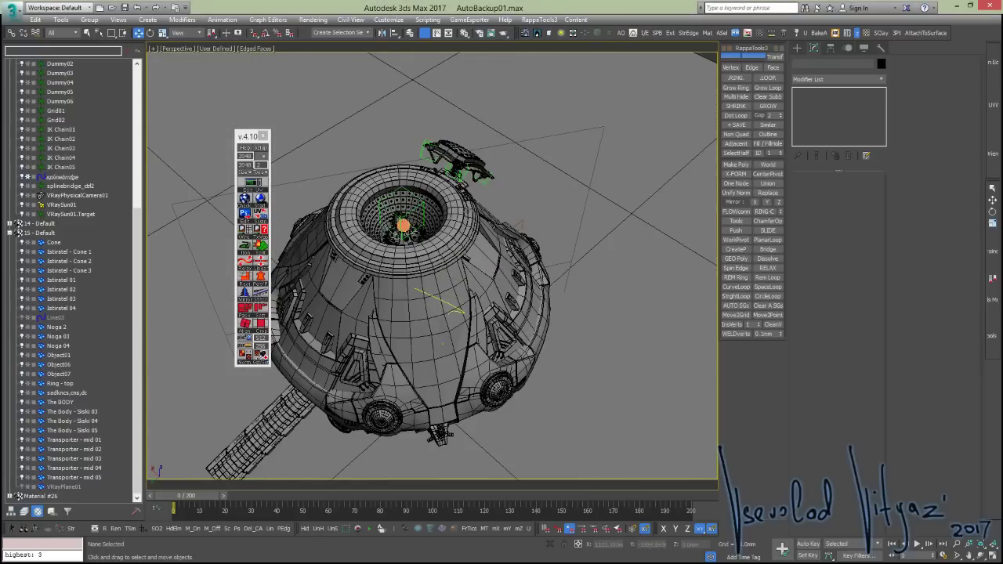
Clone Ring - top to the right as the copy Ring - top001
left_click(459, 198)
middle_click_drag(464, 197, 450, 197, "alt")
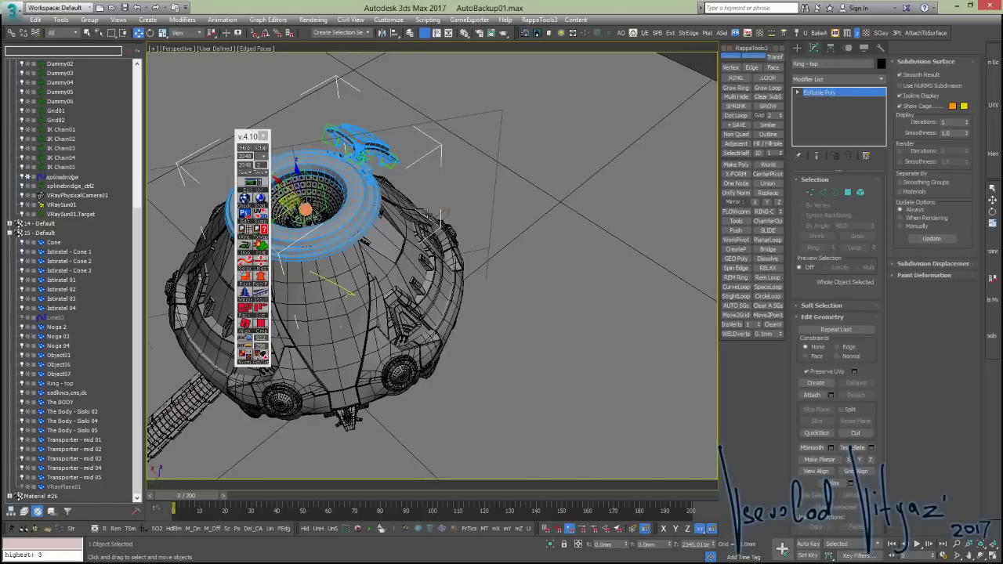
left_click_drag(276, 202, 566, 229, "shift")
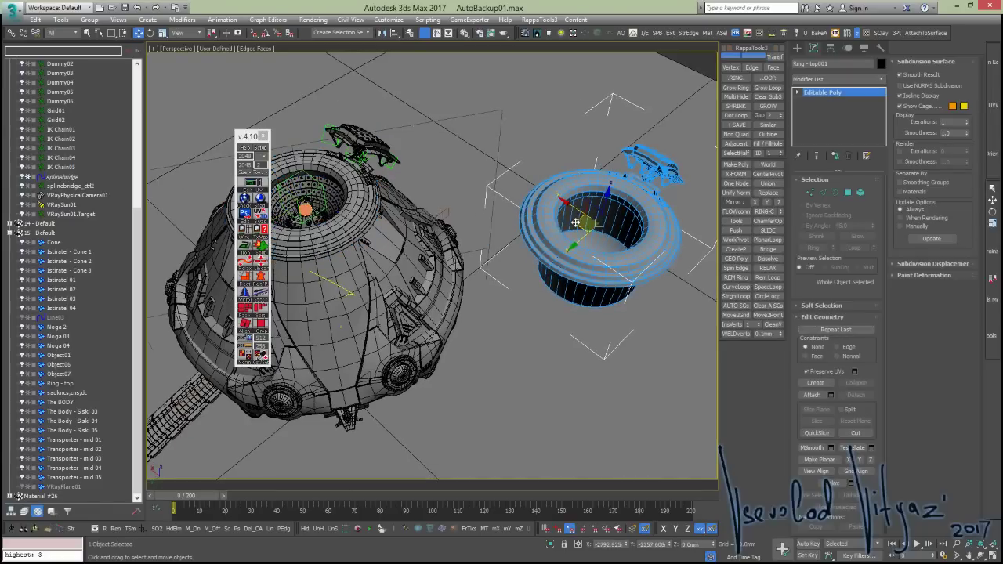
left_click(506, 331)
key("z")
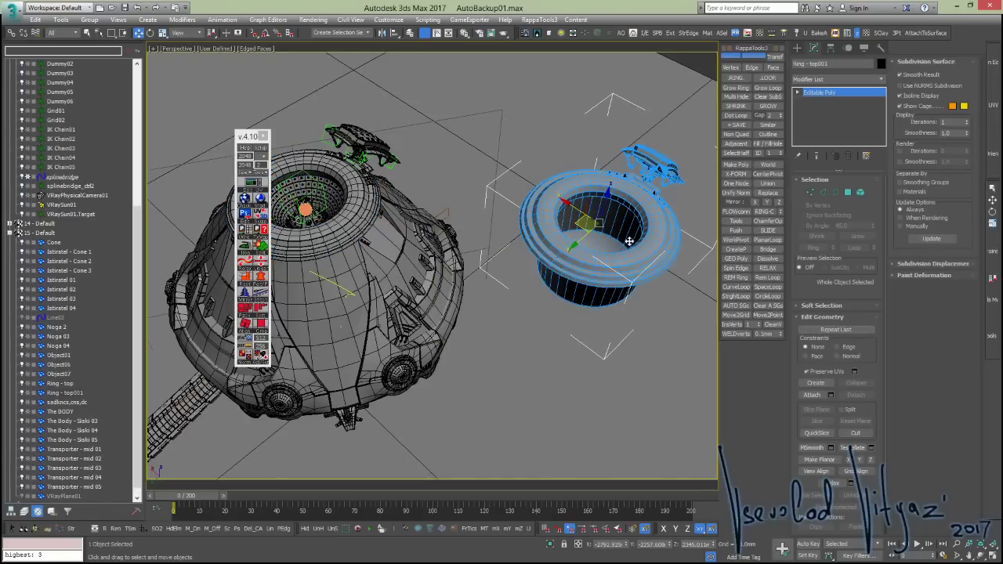
middle_click_drag(505, 231, 350, 253, "alt")
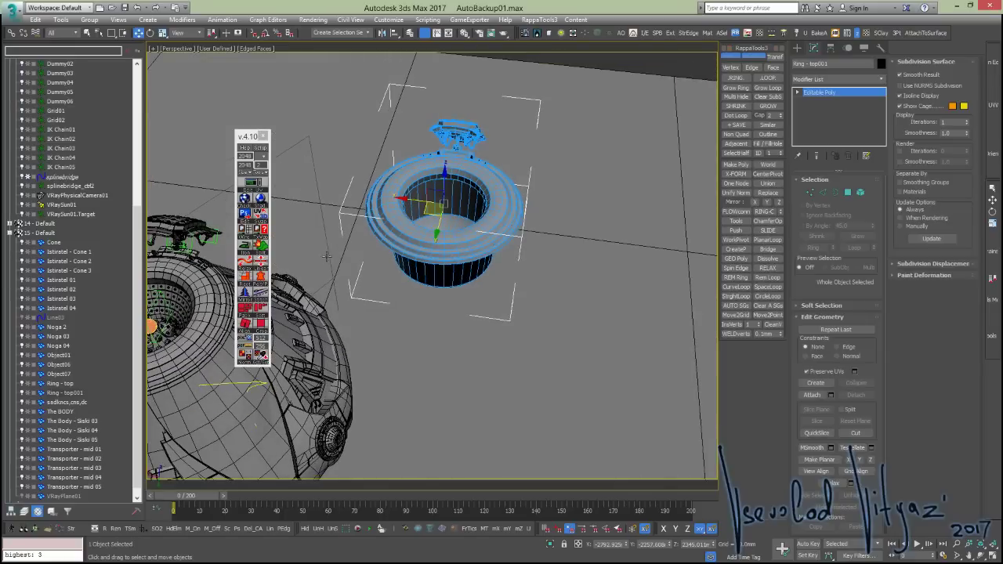
Add Edit Poly to Ring - top001, flatten it into its UV layout, and move it aside on the ground
left_click(261, 216)
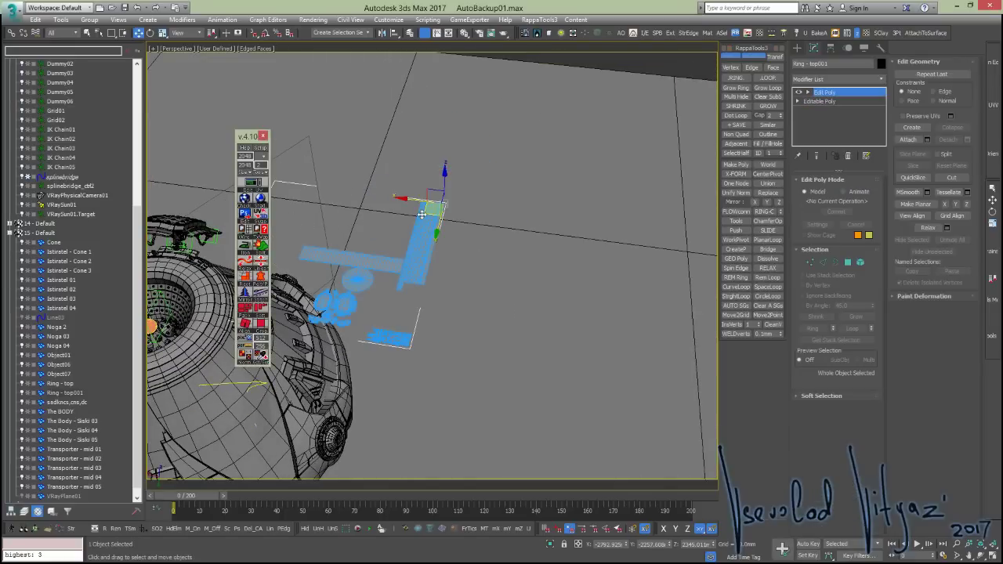
left_click_drag(422, 214, 616, 180)
middle_click_drag(542, 237, 293, 235, "alt")
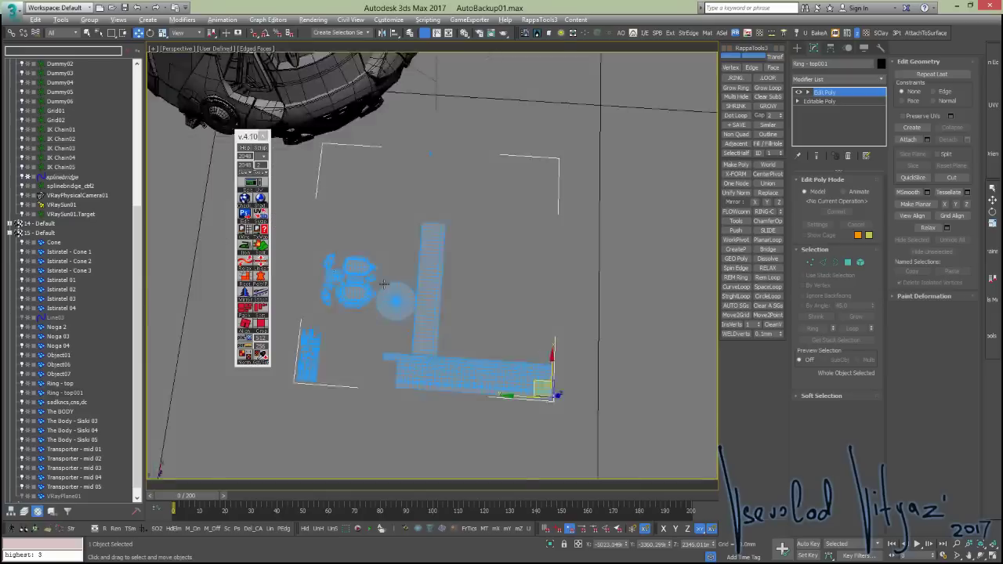
middle_click_drag(318, 275, 337, 261, "alt")
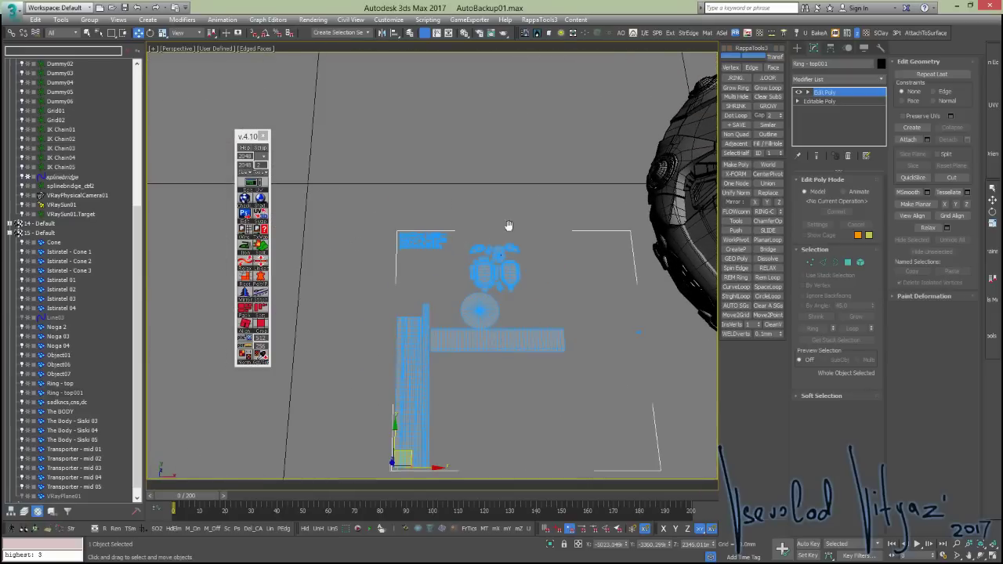
mouse_move(510, 224)
middle_mouse_down("alt")
mouse_move(339, 251)
mouse_move(405, 227)
middle_mouse_up("alt")
scroll(407, 235, "up", 2)
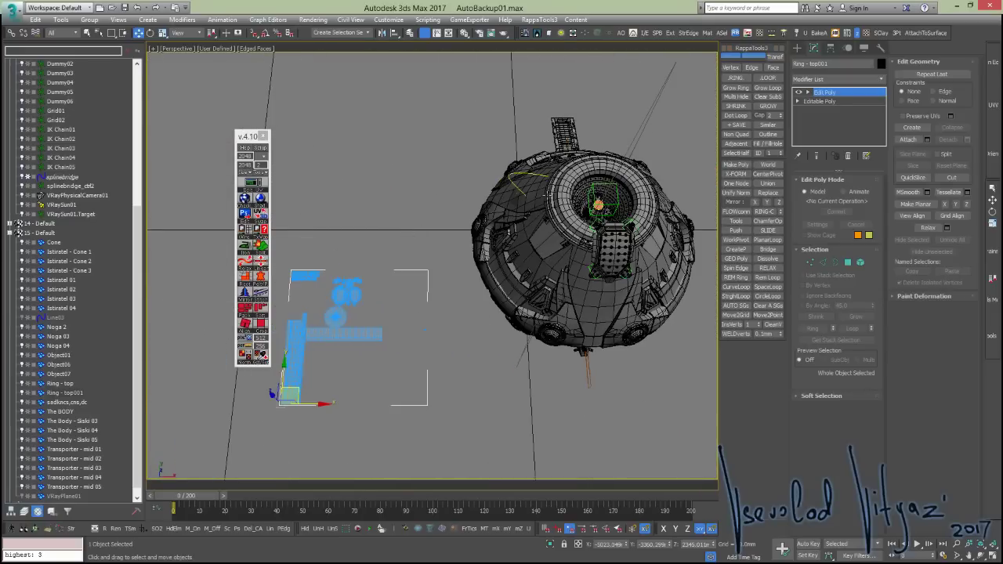
middle_click_drag(352, 261, 439, 259, "alt")
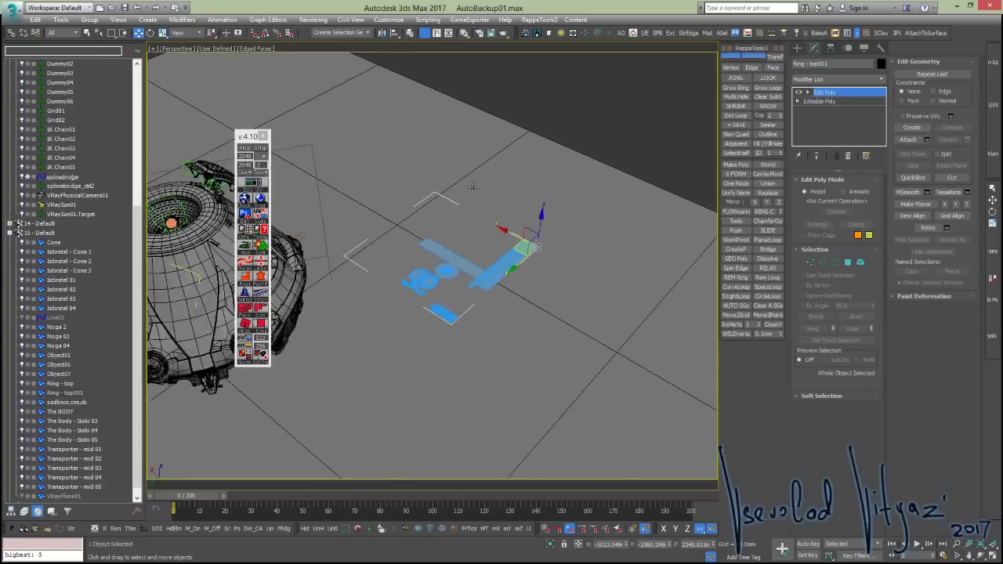
scroll(485, 251, "up", 5)
scroll(485, 251, "down", 5)
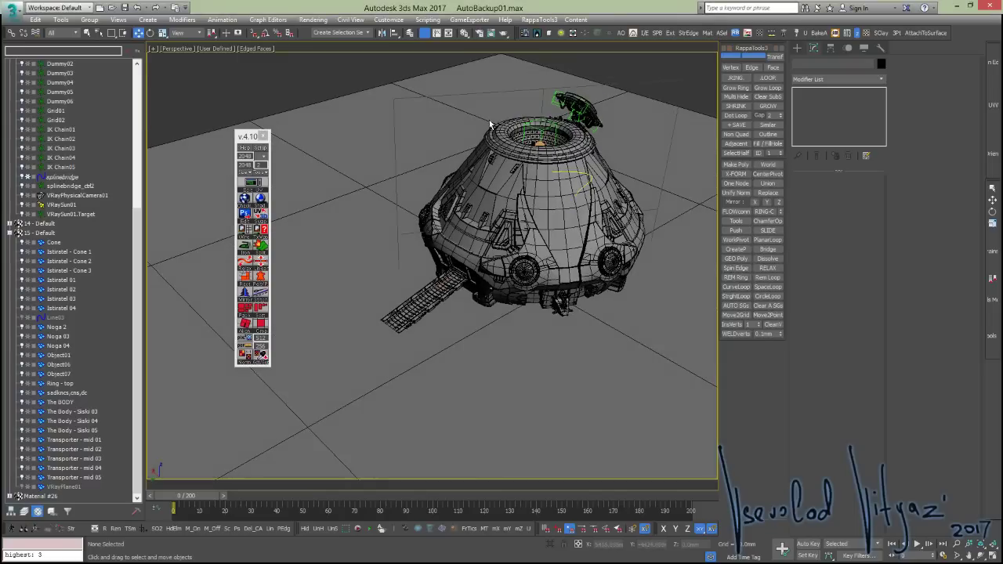
Show the right body section's Checker map in the viewport via the Material Editor
mouse_move(525, 125)
middle_mouse_down()
mouse_move(537, 101)
mouse_move(508, 92)
middle_mouse_up()
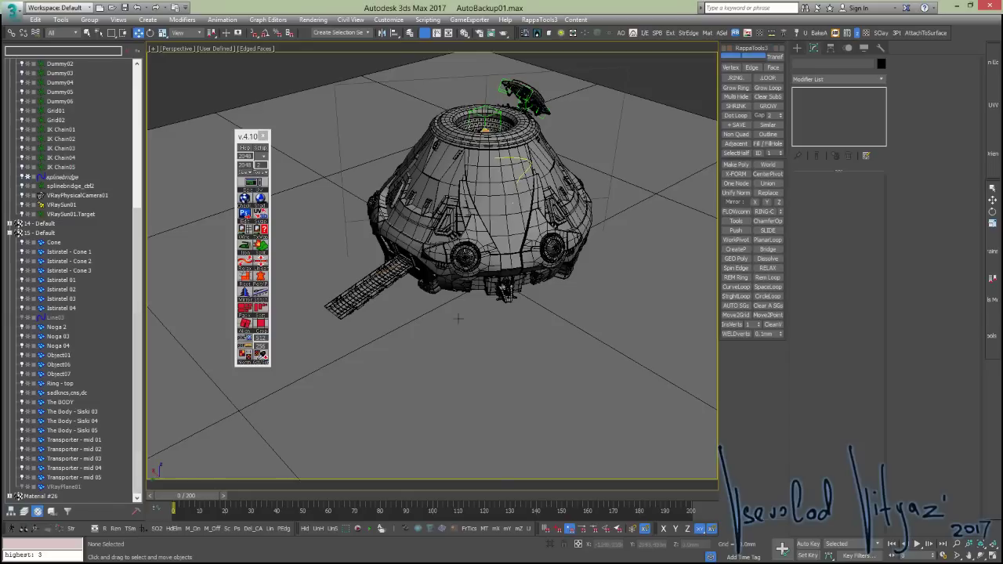
mouse_move(472, 302)
middle_mouse_down()
mouse_move(449, 329)
mouse_move(495, 259)
middle_mouse_up()
left_click(513, 246)
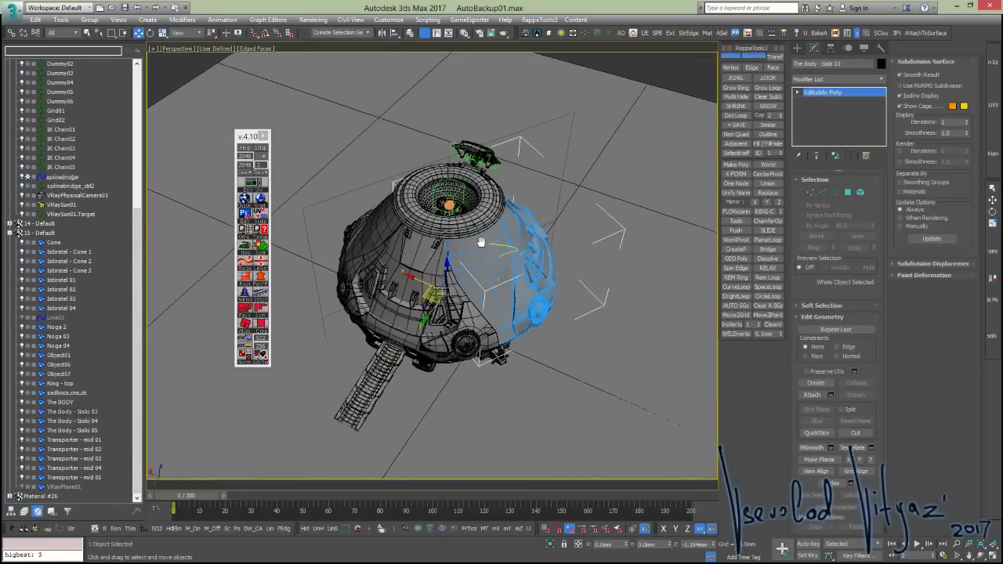
scroll(380, 321, "up", 5)
key("m")
mouse_move(473, 213)
middle_mouse_down("alt")
mouse_move(484, 230)
mouse_move(540, 250)
middle_mouse_up("alt")
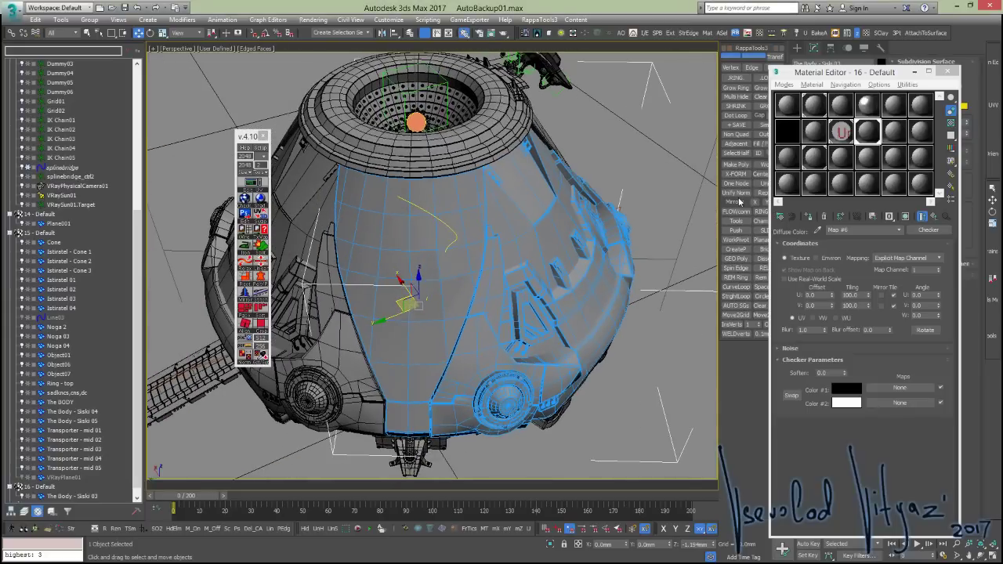
left_click(810, 218)
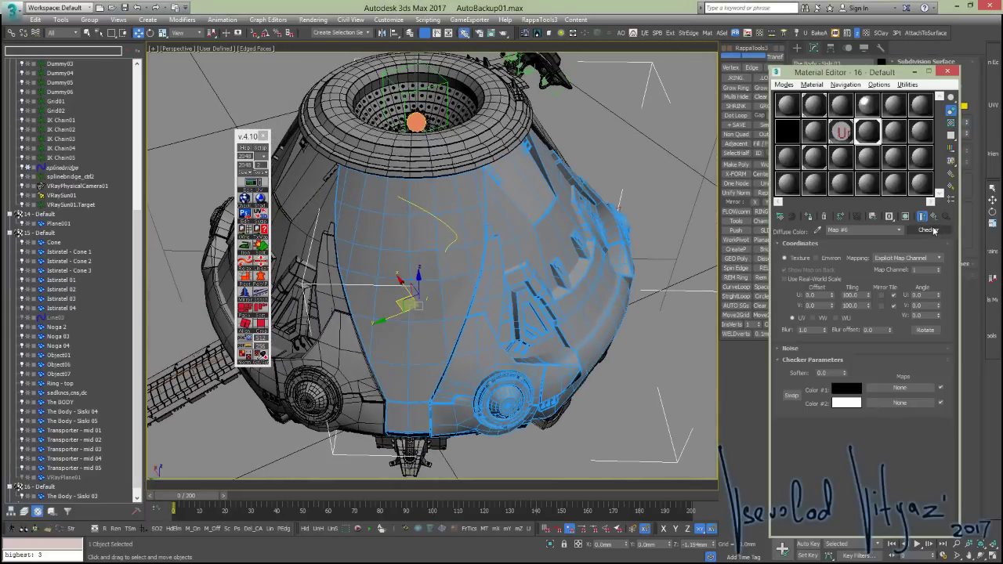
left_click(906, 217)
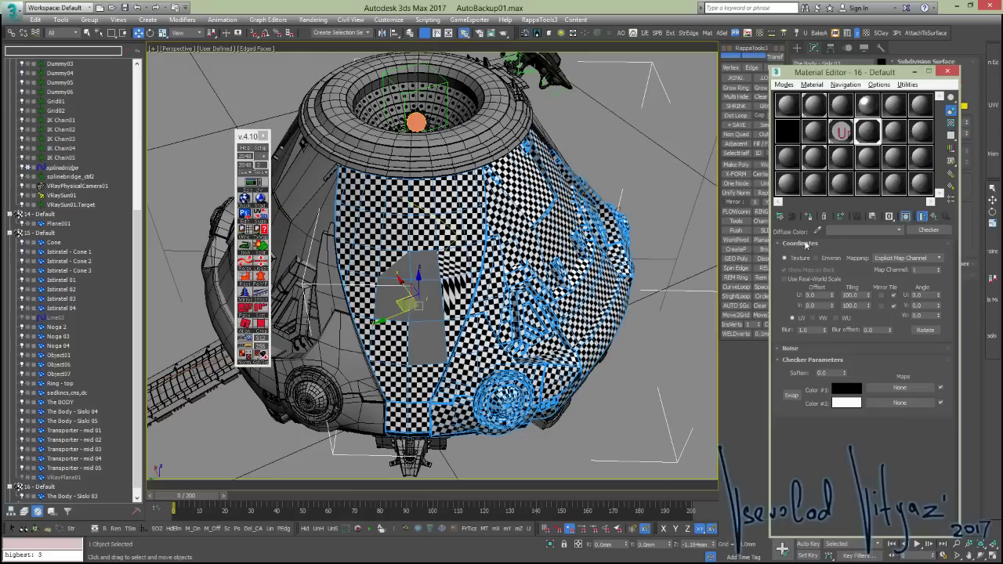
middle_click_drag(495, 273, 531, 249, "alt")
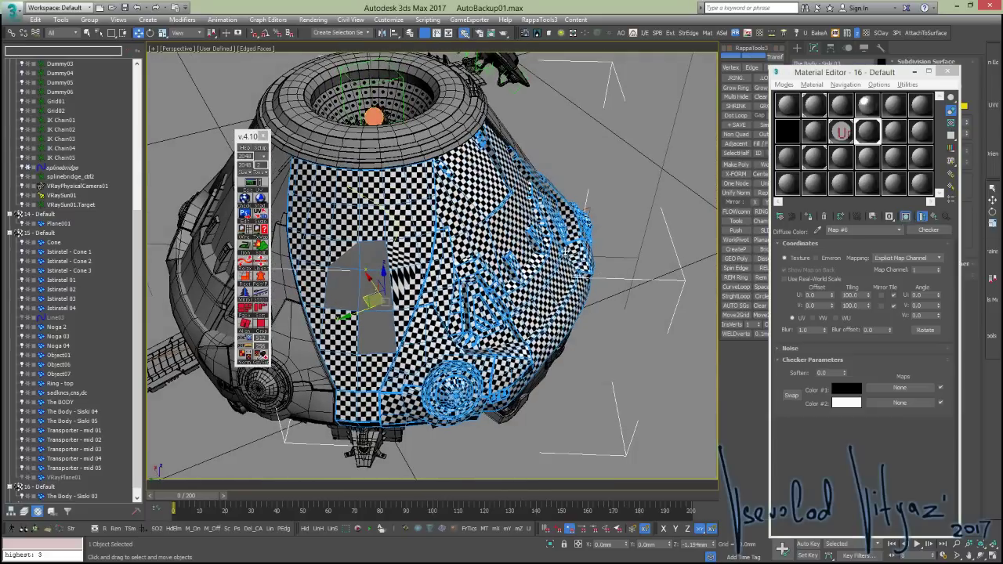
Toggle viewport textures with M_Off/M_On several times, then close the Material Editor
left_click(210, 530)
left_click(192, 530)
left_click(210, 530)
left_click(192, 530)
left_click(206, 530)
left_click(194, 529)
left_click(210, 530)
left_click(194, 530)
mouse_move(393, 286)
middle_mouse_down("alt")
mouse_move(476, 254)
mouse_move(530, 196)
middle_mouse_up("alt")
scroll(530, 196, "up", 5)
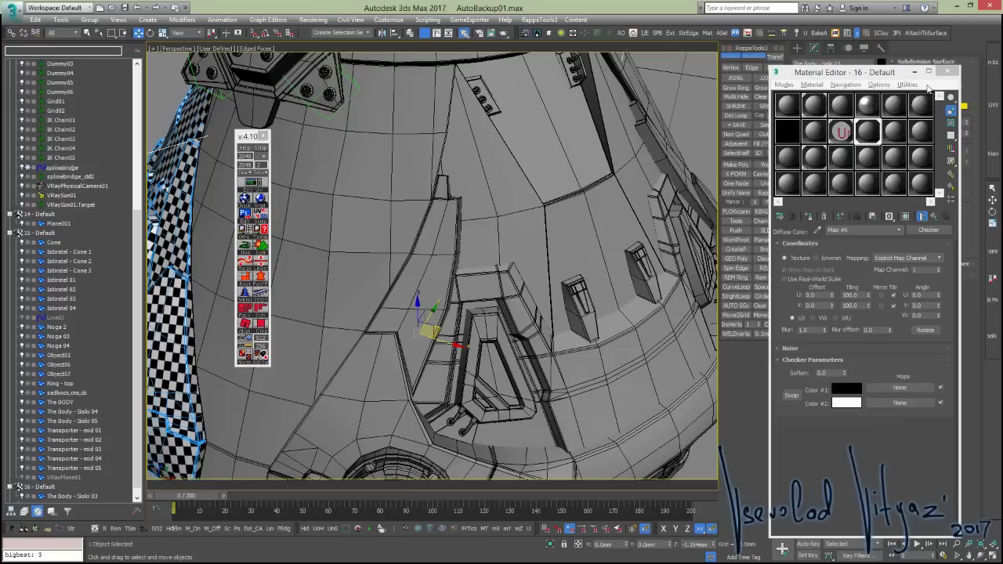
left_click(946, 71)
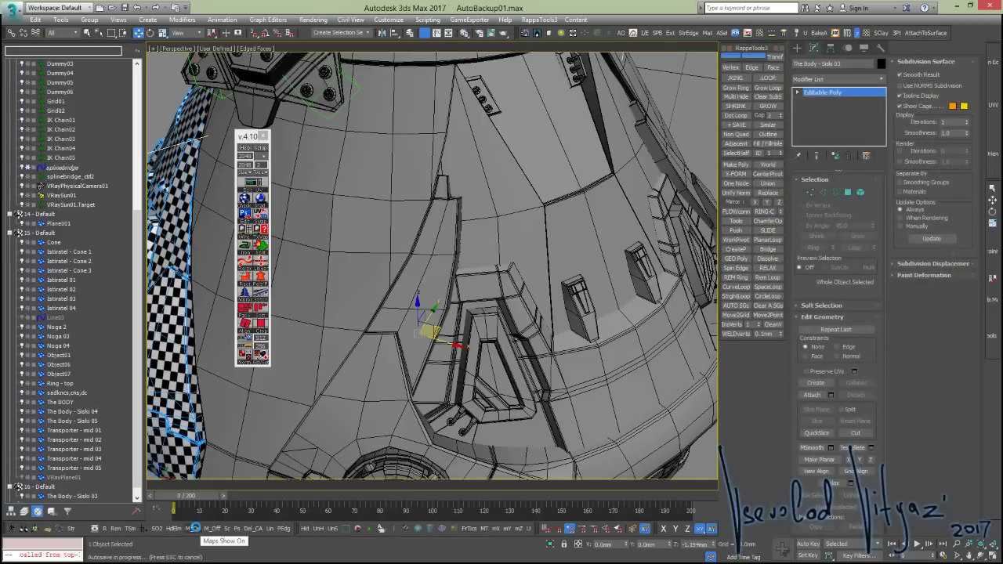
Turn on M_On and dismiss the MAXScript Callback Exception error
left_click(198, 530)
left_click(597, 326)
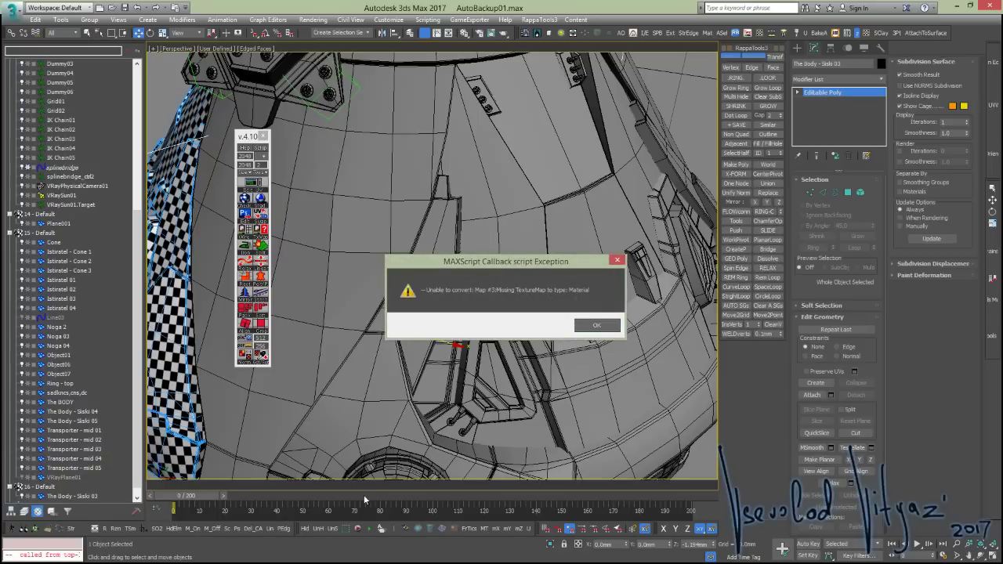
left_click(618, 261)
left_click(618, 261)
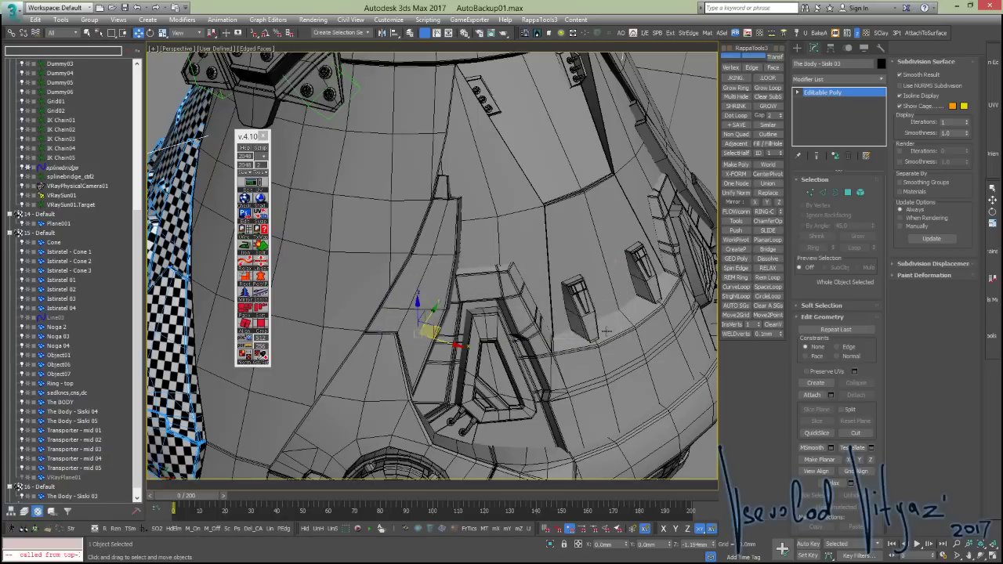
Inspect the dome from several angles and deselect the station pod
scroll(402, 296, "down", 5)
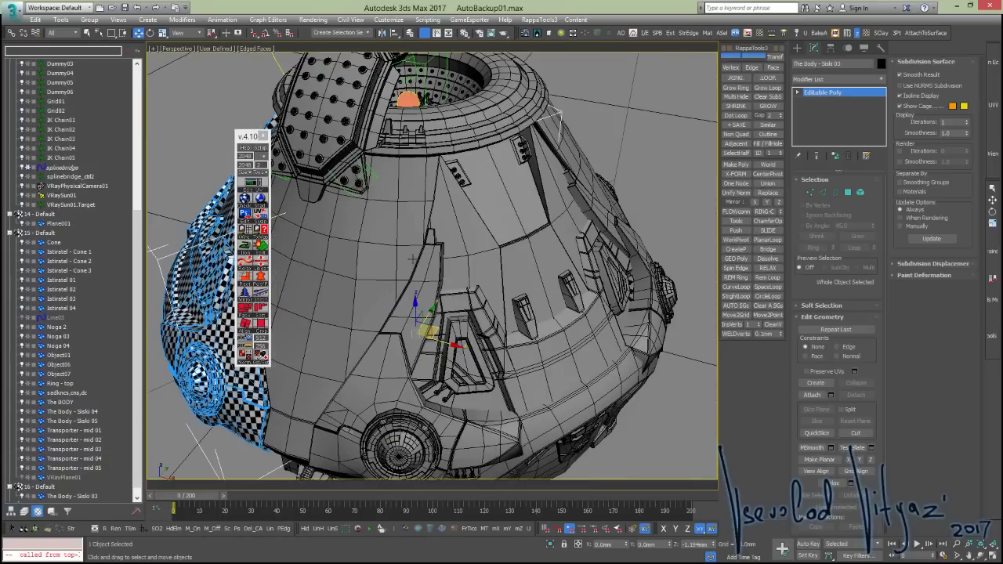
middle_click_drag(446, 254, 479, 255, "alt")
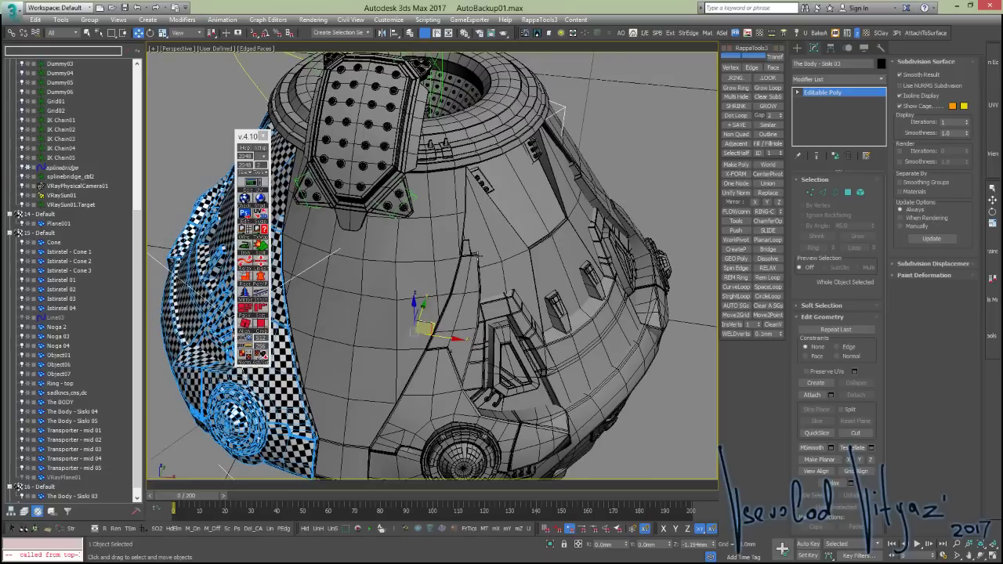
middle_click_drag(428, 254, 438, 303, "alt")
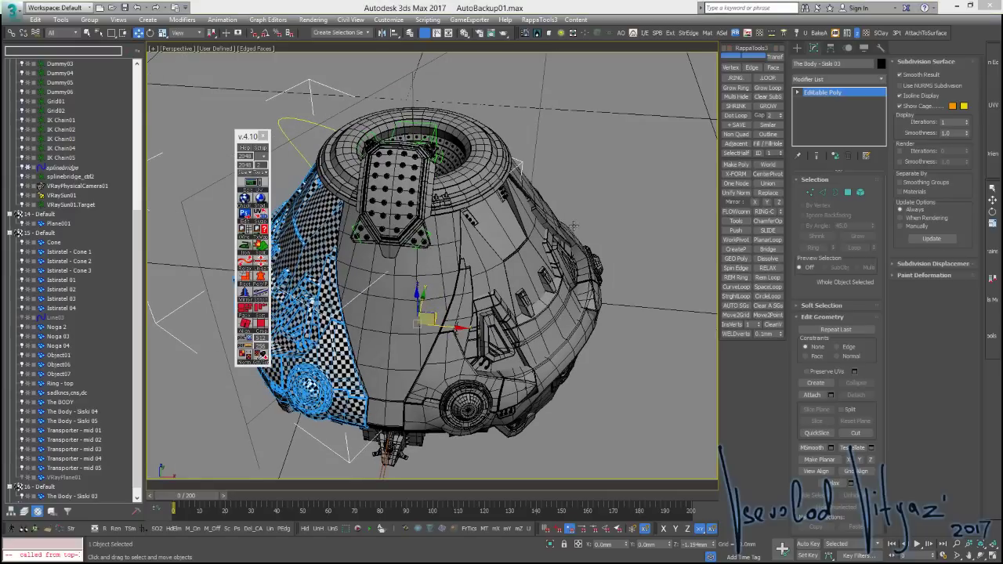
mouse_move(517, 193)
middle_mouse_down("alt")
mouse_move(308, 150)
mouse_move(586, 172)
middle_mouse_up("alt")
scroll(586, 172, "down", 8)
scroll(586, 172, "up", 2)
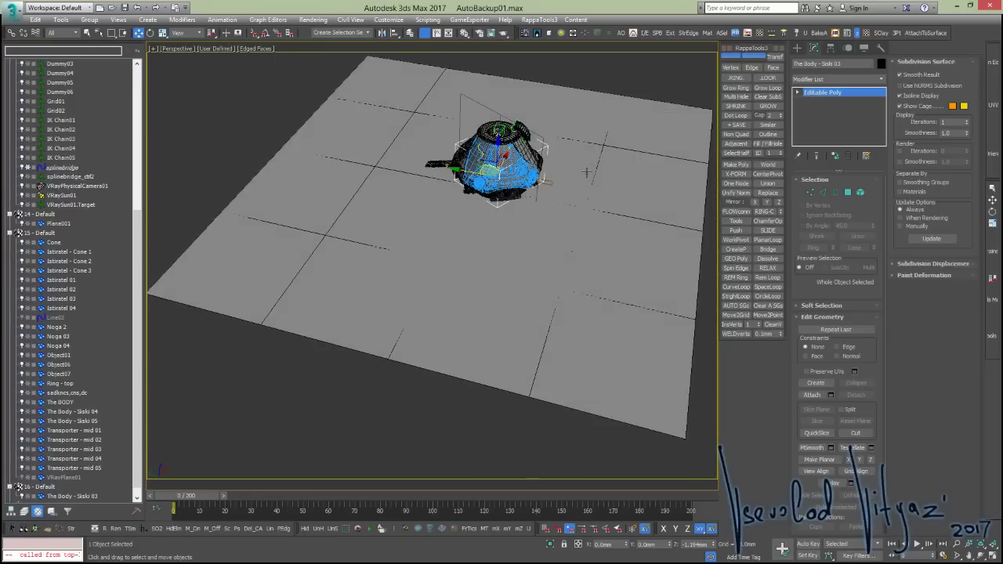
scroll(586, 173, "up", 6)
scroll(508, 144, "down", 2)
left_click(631, 89)
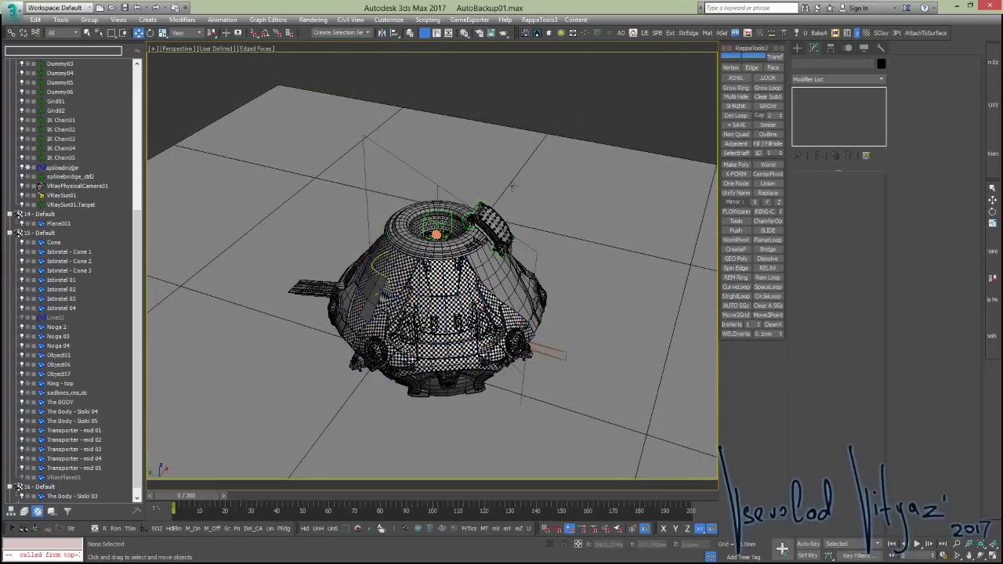
middle_click_drag(632, 89, 307, 206, "alt")
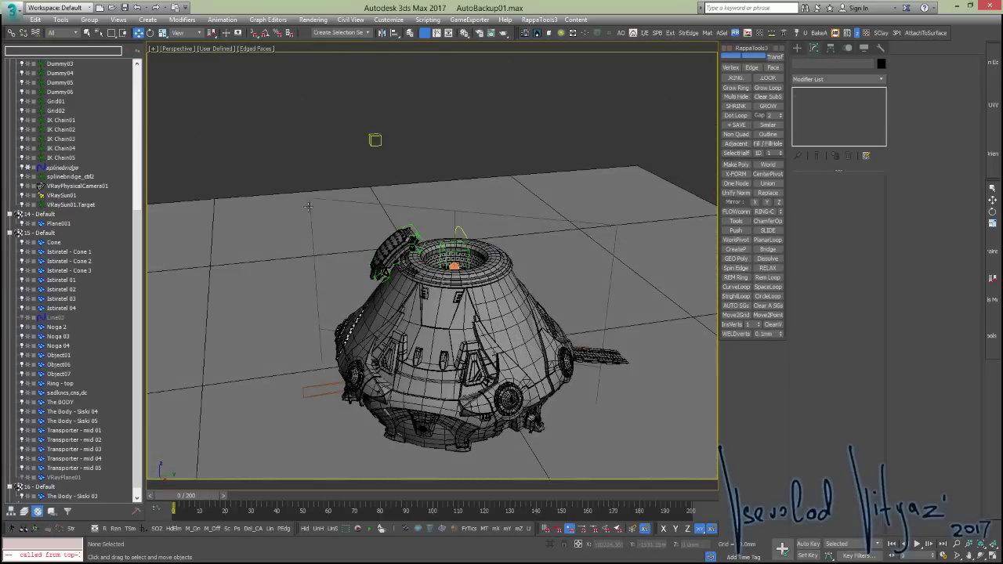
middle_click_drag(349, 232, 363, 223, "alt")
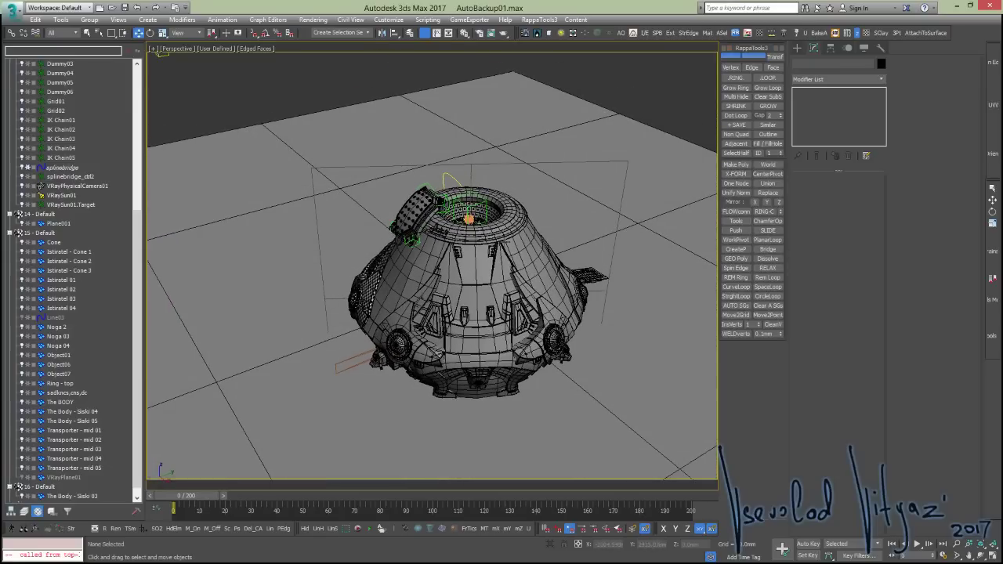
middle_click_drag(506, 243, 510, 225, "alt")
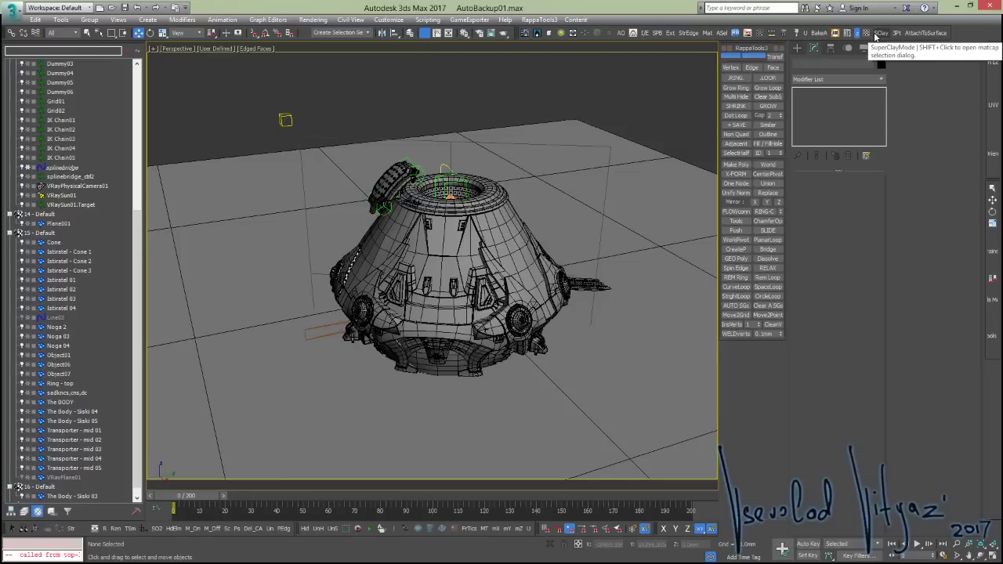
Switch the viewport to SuperClay clay shading and view the model from several angles
left_click(876, 37)
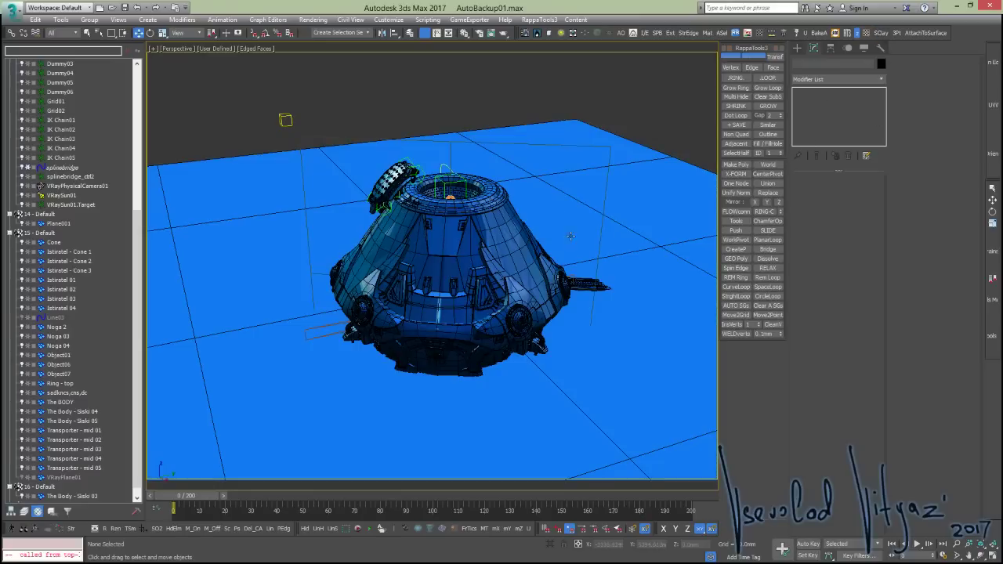
mouse_move(439, 258)
middle_mouse_down("alt")
mouse_move(525, 246)
mouse_move(598, 151)
middle_mouse_up("alt")
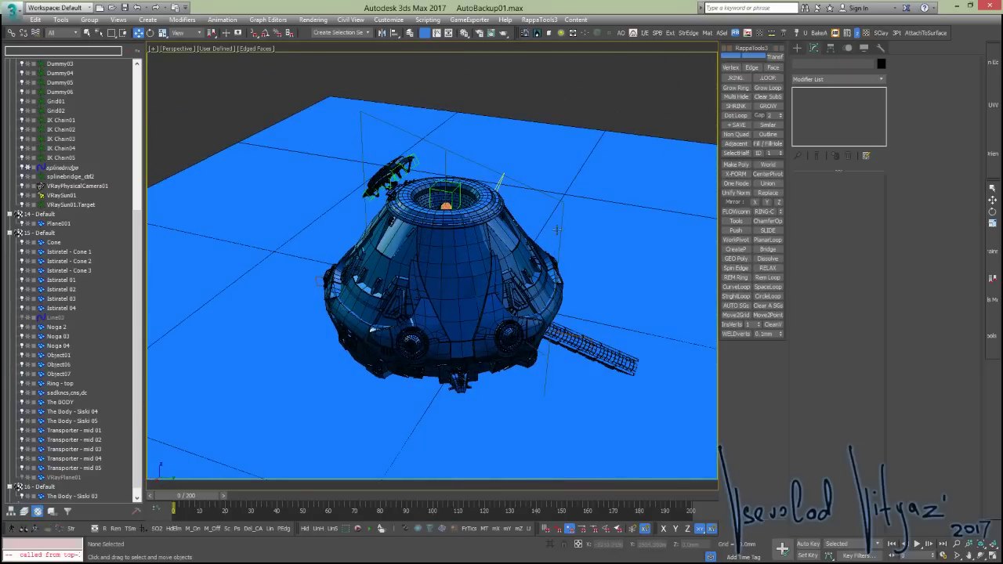
mouse_move(541, 233)
middle_mouse_down("alt")
mouse_move(416, 213)
mouse_move(424, 243)
middle_mouse_up("alt")
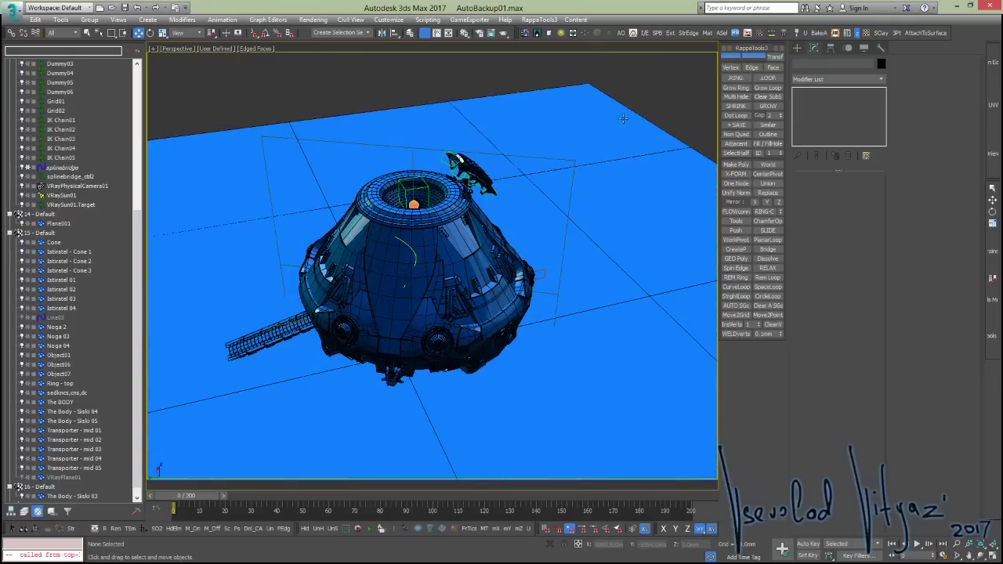
middle_click_drag(499, 190, 520, 168, "alt")
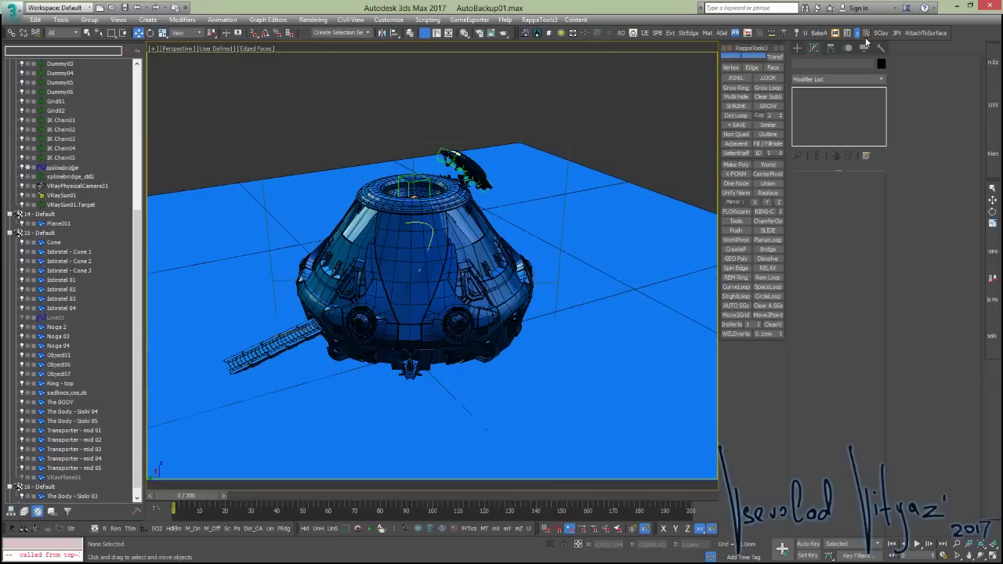
Apply a brown matcap, then the purple generator7 matcap, and inspect the station
left_click(881, 33)
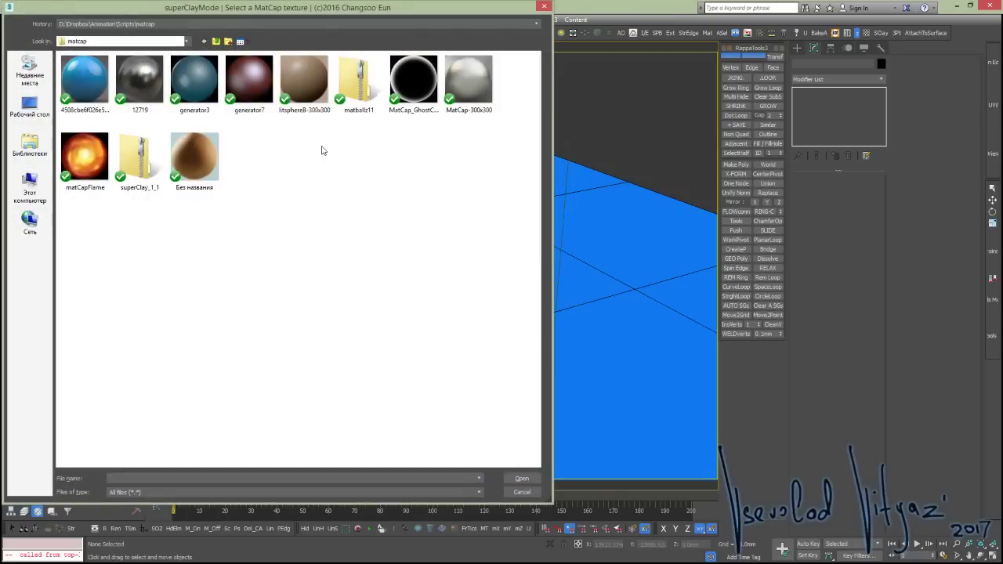
double_click(199, 155)
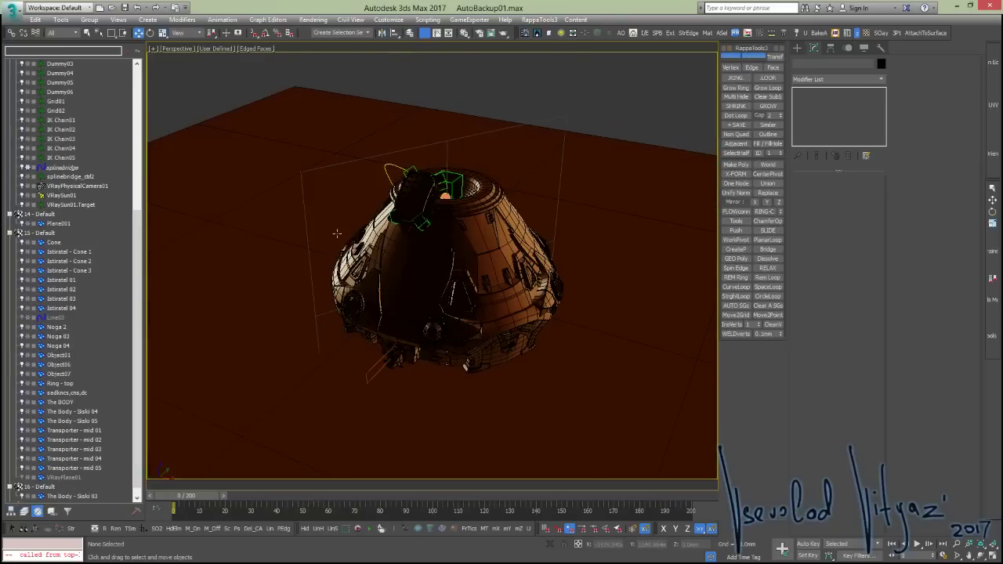
left_click(881, 33)
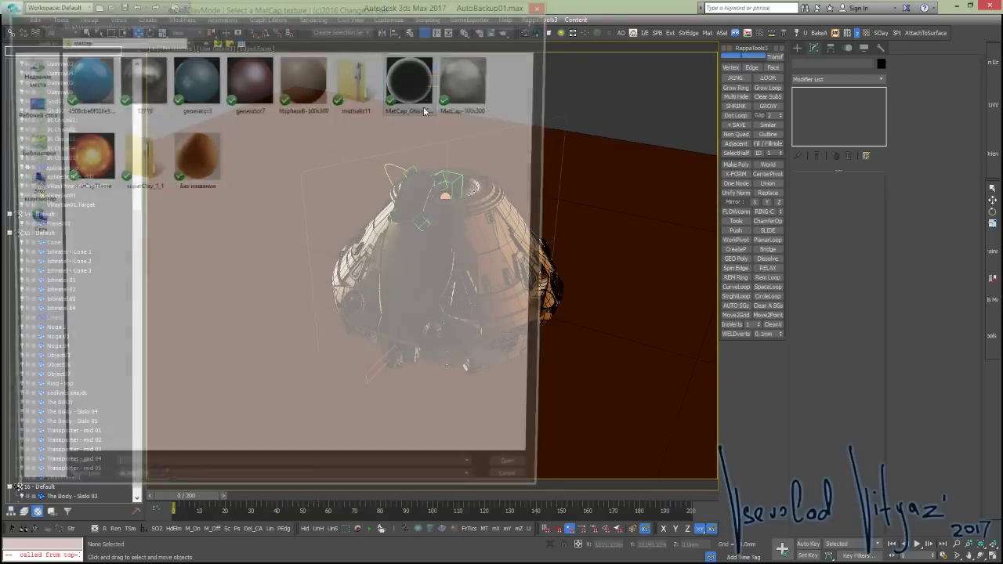
double_click(249, 82)
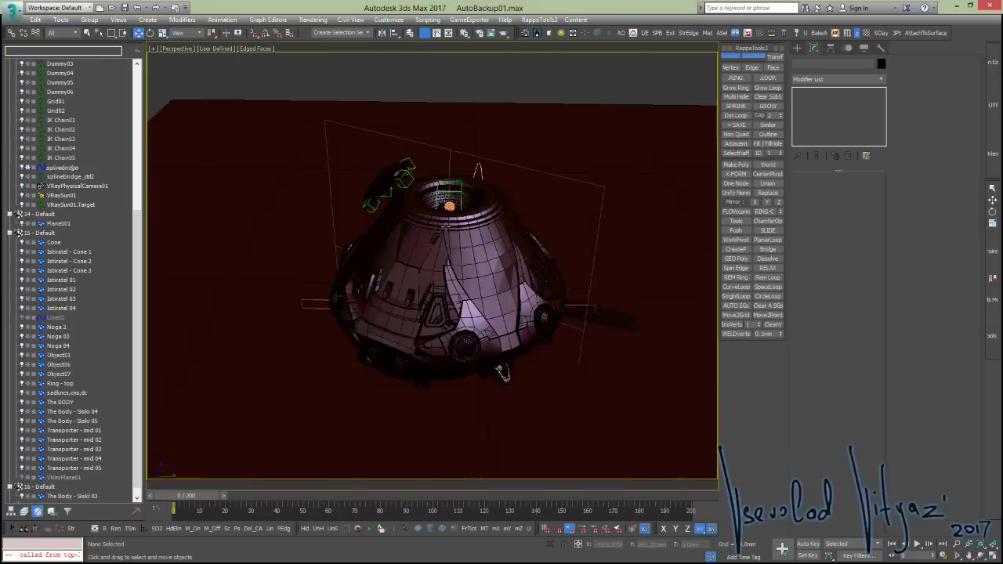
mouse_move(502, 373)
middle_mouse_down("alt")
mouse_move(123, 251)
mouse_move(334, 226)
middle_mouse_up("alt")
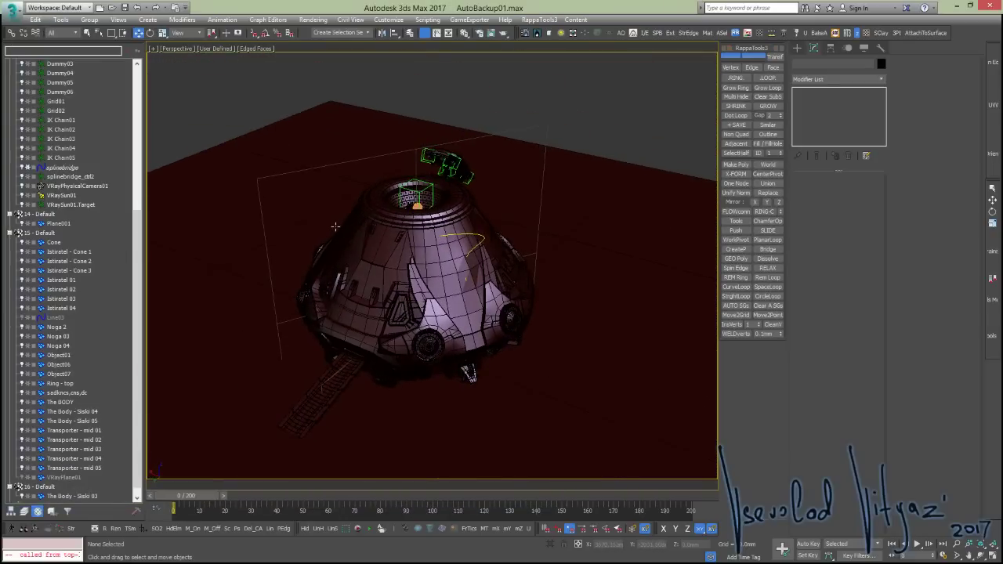
mouse_move(329, 245)
middle_mouse_down("alt")
mouse_move(647, 61)
mouse_move(677, 63)
middle_mouse_up("alt")
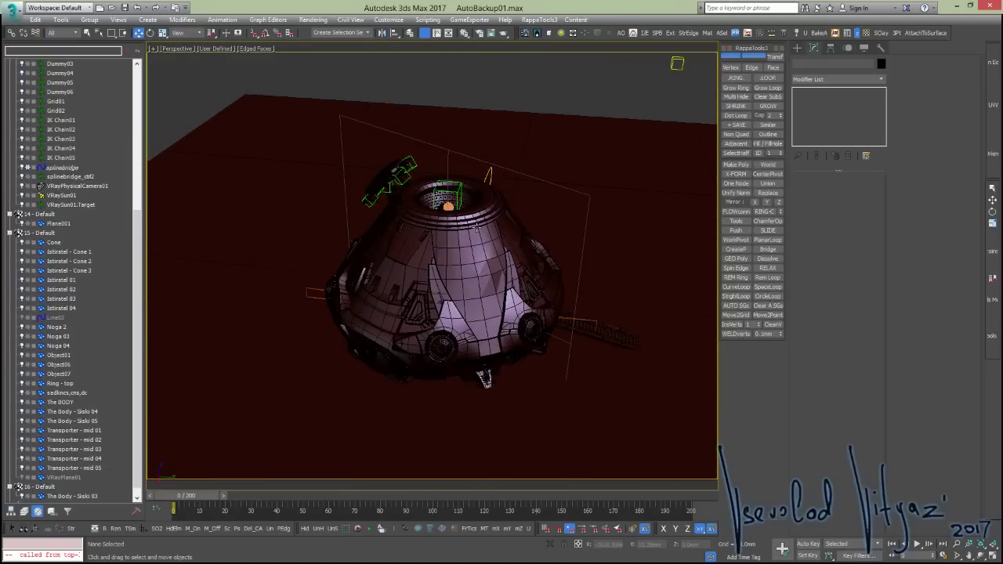
middle_click_drag(394, 234, 608, 270, "alt")
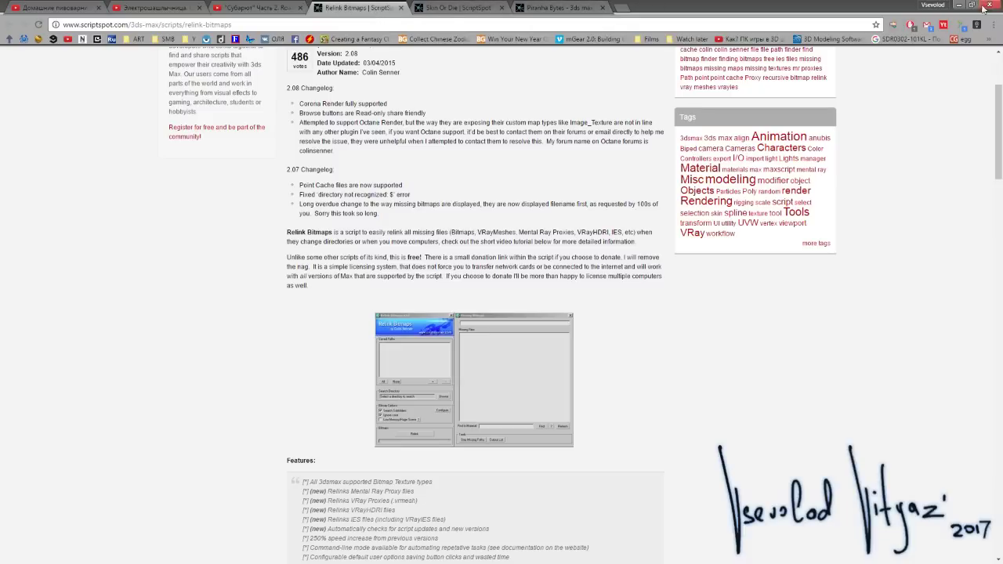
Minimize the ScriptSpot Relink Bitmaps page in Chrome to return to 3ds Max
left_click(957, 4)
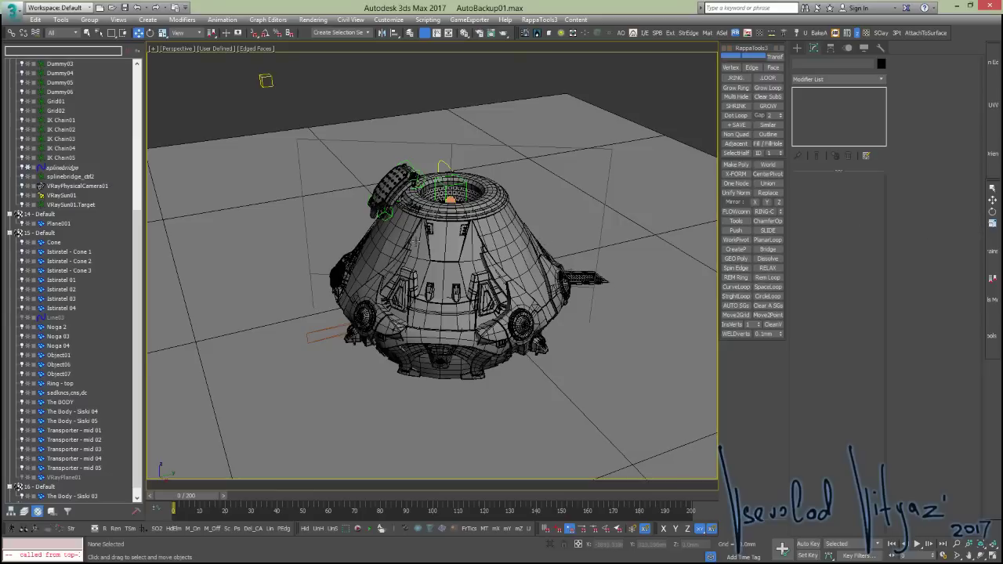
Turn off viewport texture display and orbit around the capsule
mouse_move(416, 243)
middle_mouse_down("alt")
mouse_move(470, 259)
mouse_move(421, 256)
middle_mouse_up("alt")
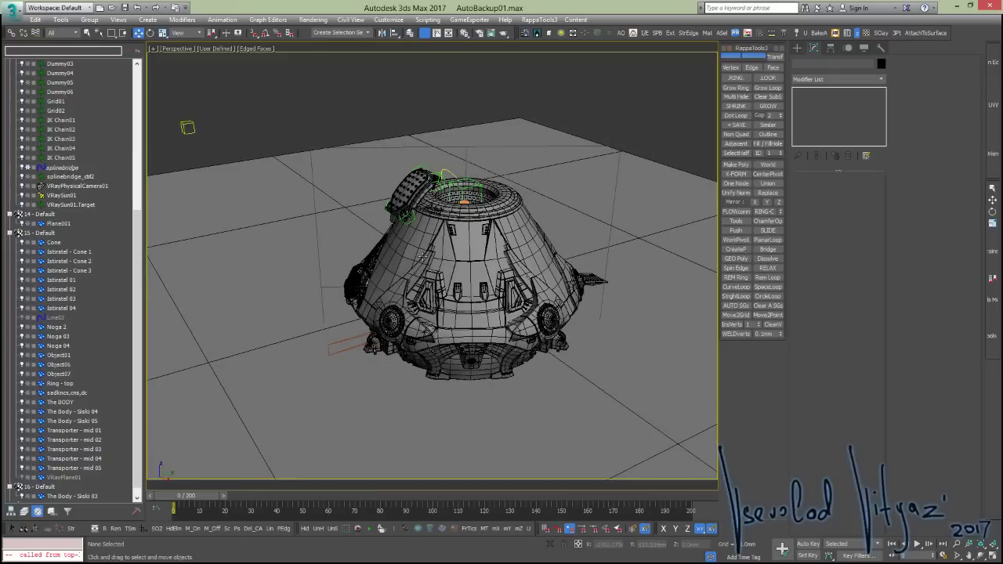
left_click(212, 529)
middle_click_drag(423, 258, 478, 255, "alt")
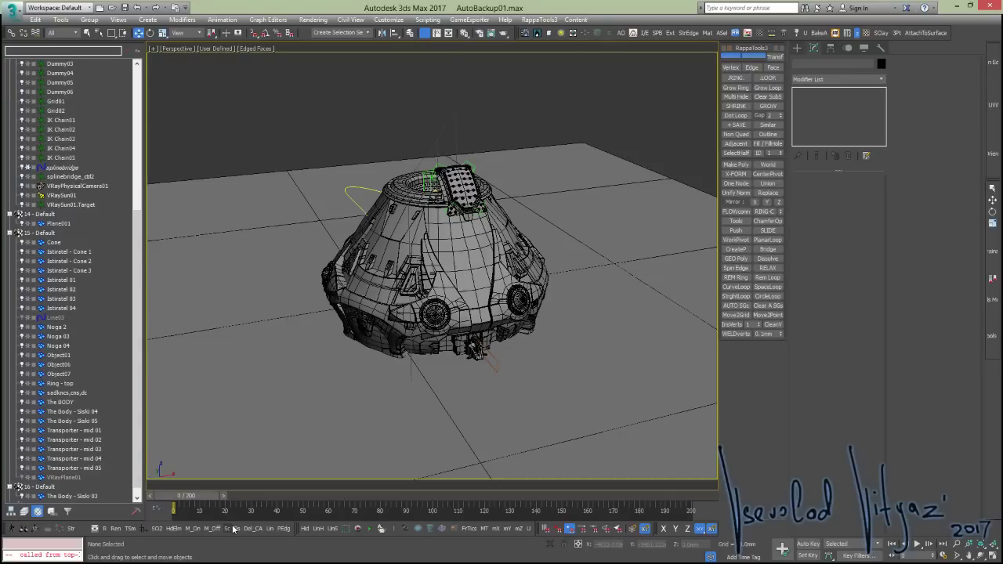
Launch the SkinOrDeform helper script, then close it and restore the interface panels
left_click(156, 529)
key("ctrl+x")
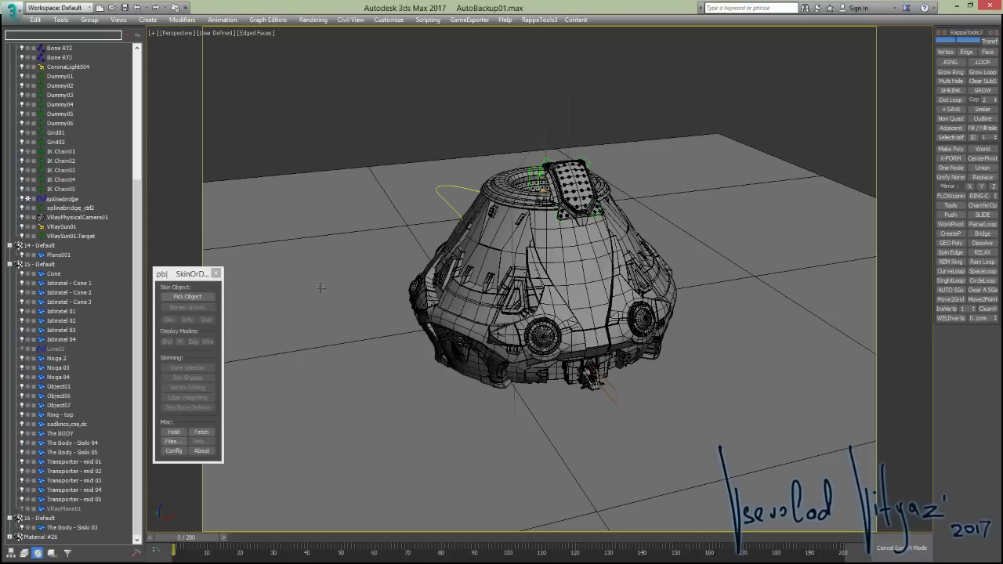
left_click(216, 274)
key("ctrl+x")
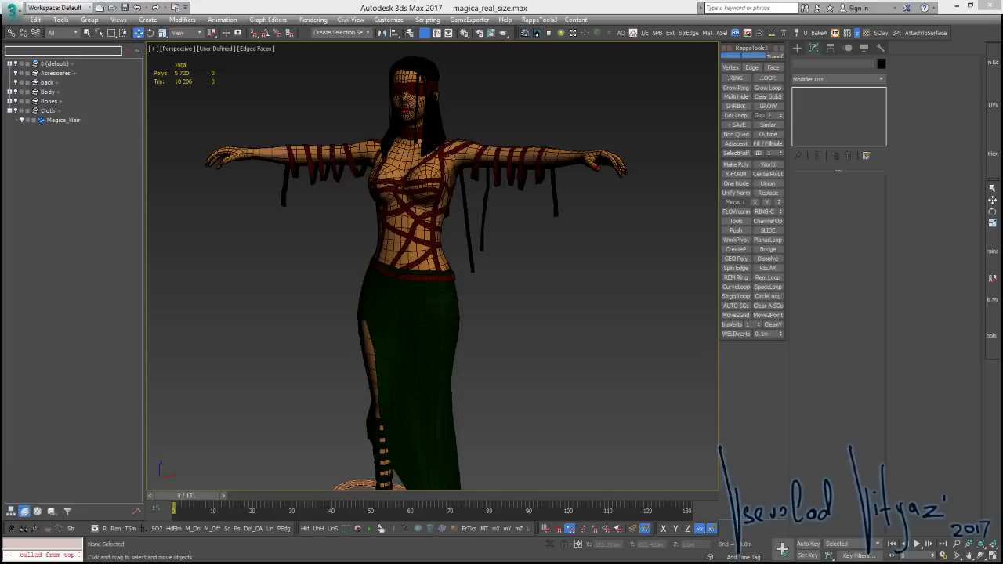
Select the character body, zoom in on the red-weighted forearm, and isolate the body
mouse_move(490, 253)
middle_mouse_down("alt")
mouse_move(454, 239)
mouse_move(516, 254)
mouse_move(635, 204)
middle_mouse_up("alt")
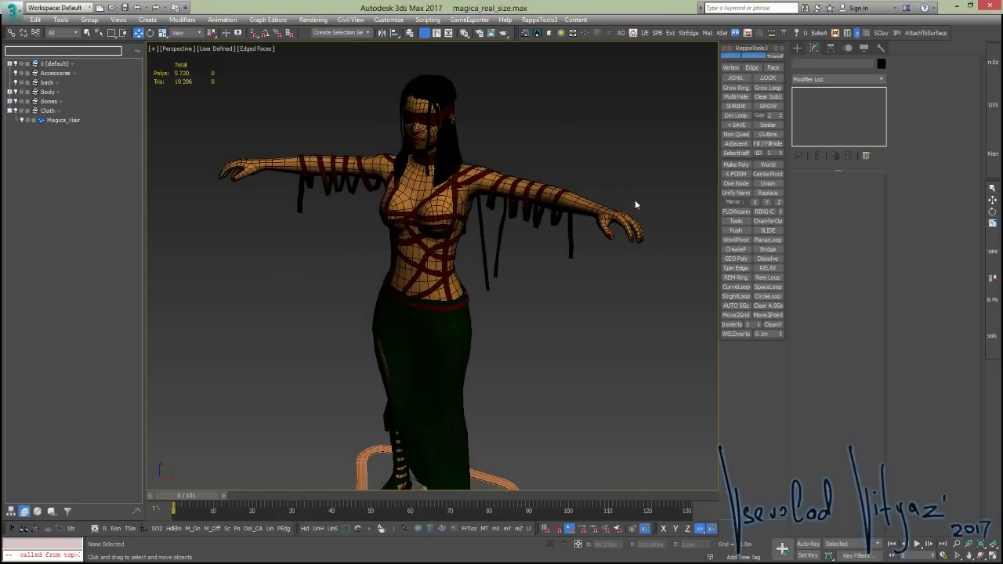
left_click(627, 213)
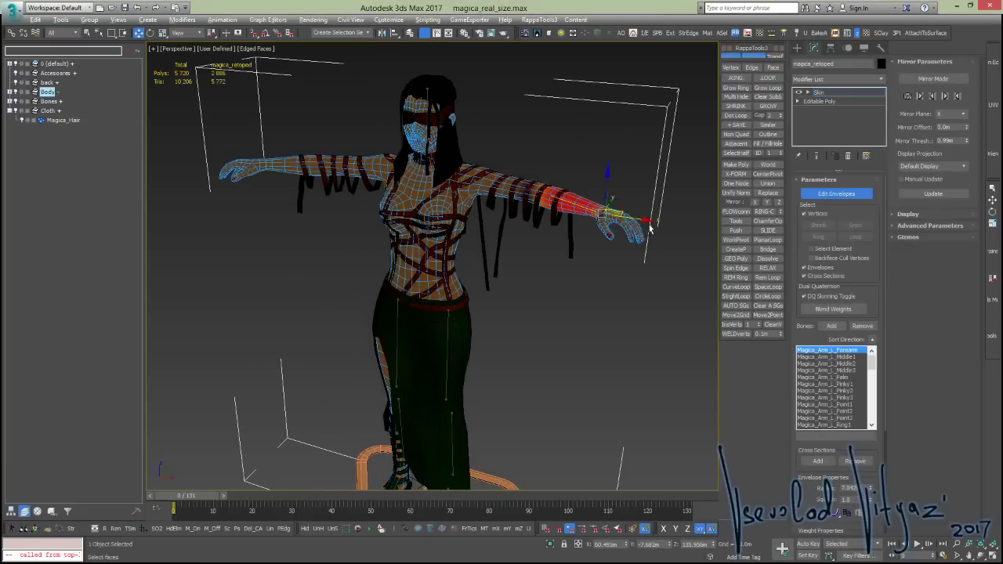
middle_click_drag(536, 236, 502, 218, "alt")
scroll(527, 222, "up", 4)
scroll(502, 219, "up", 4)
scroll(492, 279, "down", 2)
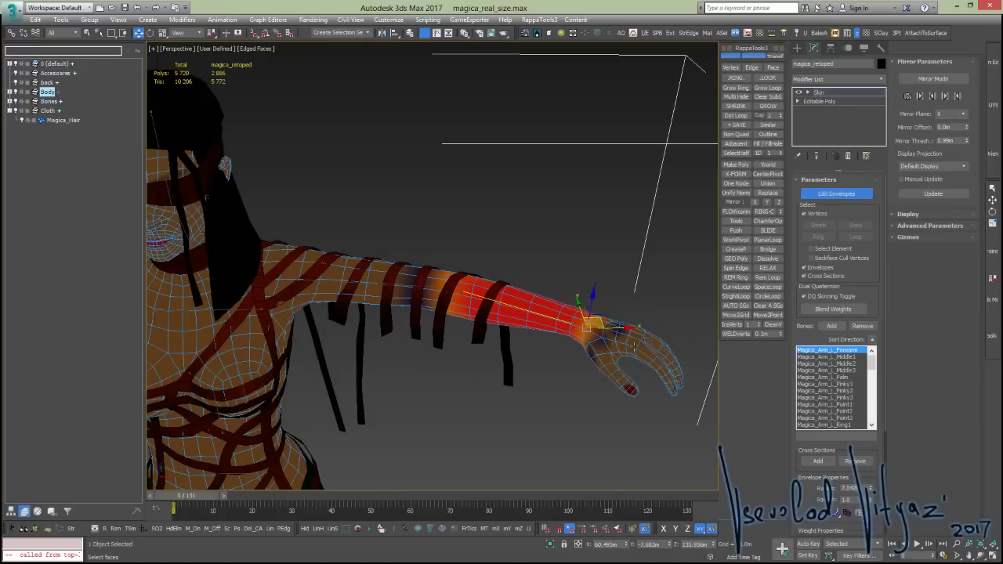
mouse_move(406, 269)
middle_mouse_down()
mouse_move(489, 336)
mouse_move(486, 318)
middle_mouse_up()
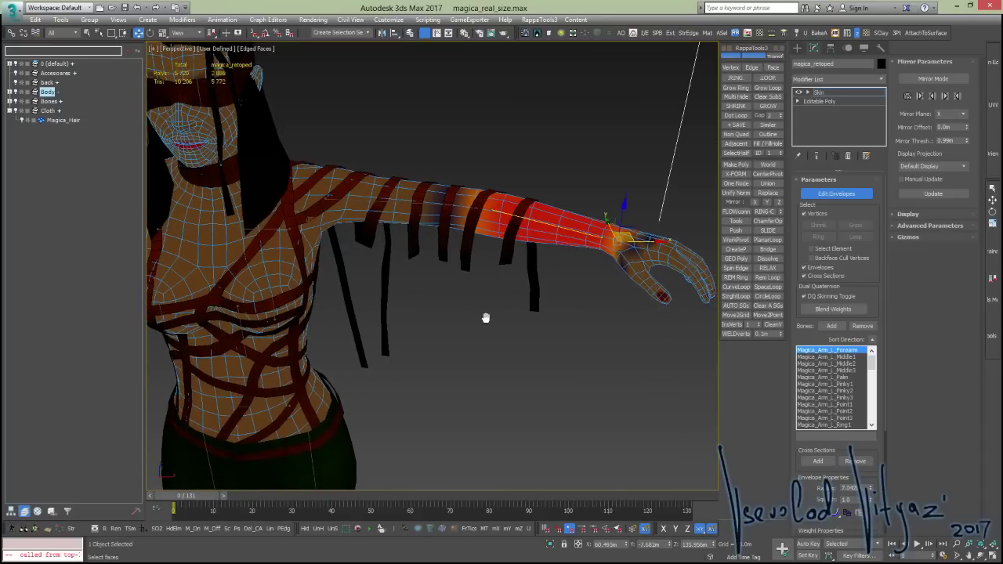
scroll(492, 297, "down", 5)
key("alt+q")
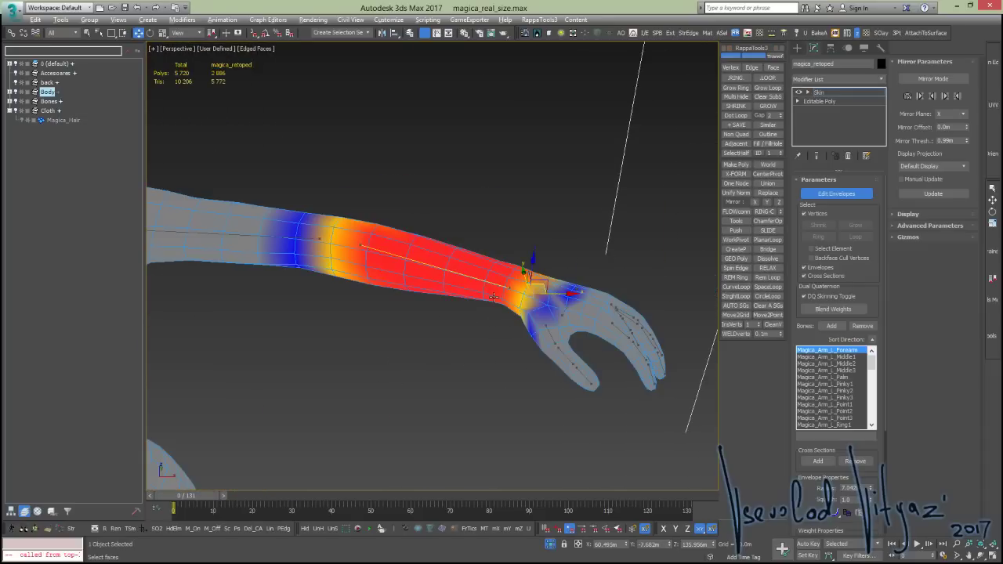
scroll(489, 287, "down", 4)
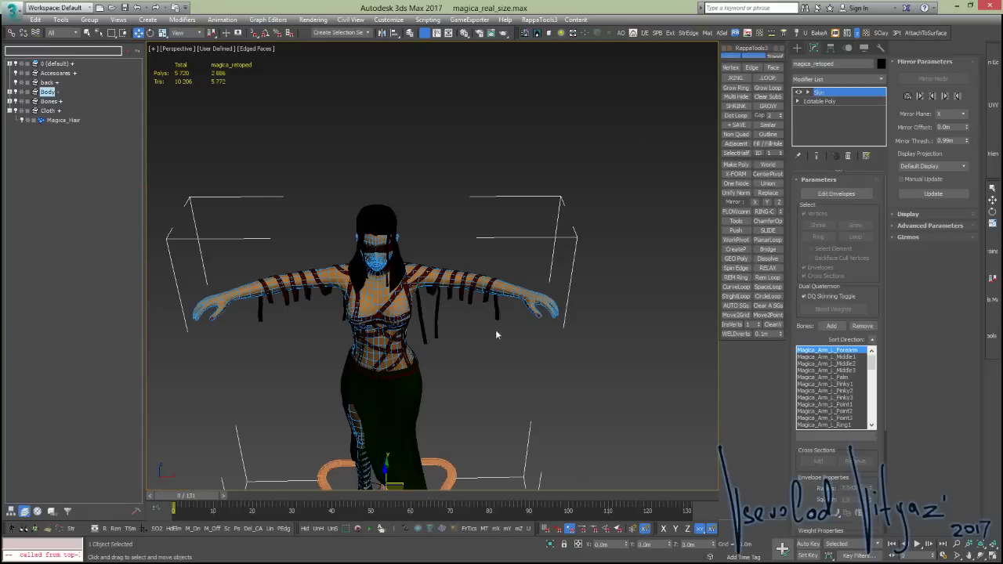
Switch the model to flat grey shading, restore material colours, and deselect the body
left_click(212, 530)
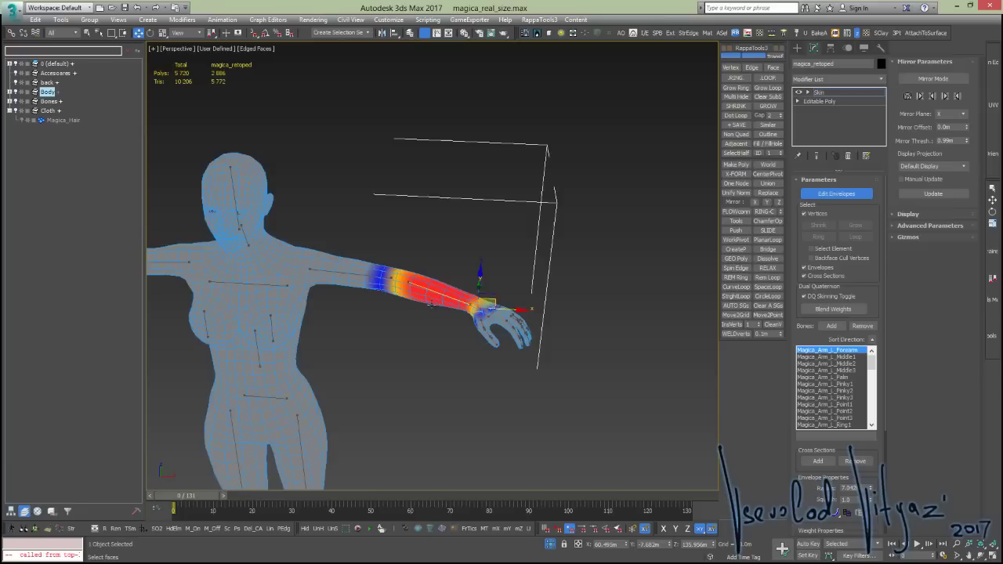
left_click(193, 529)
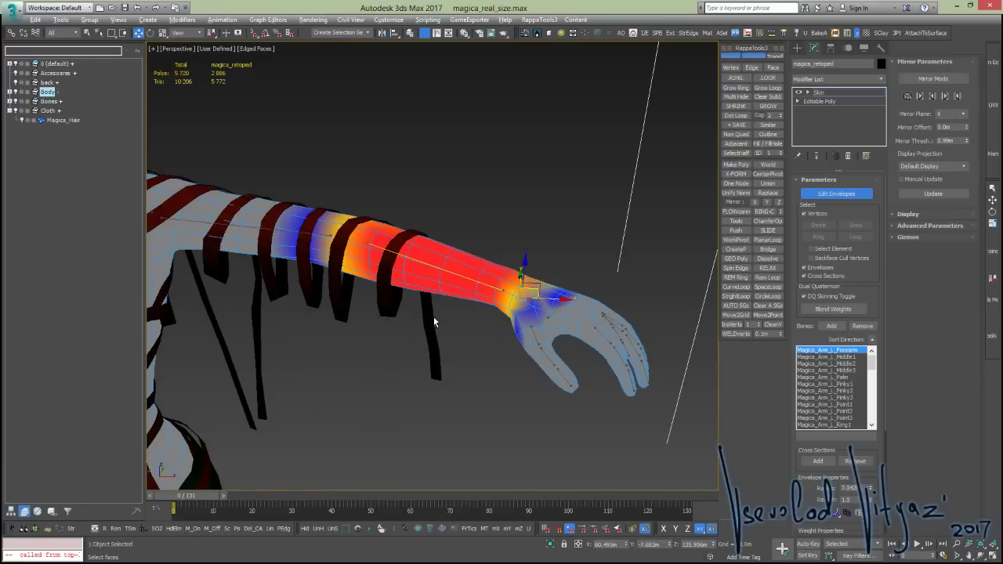
left_click(560, 197)
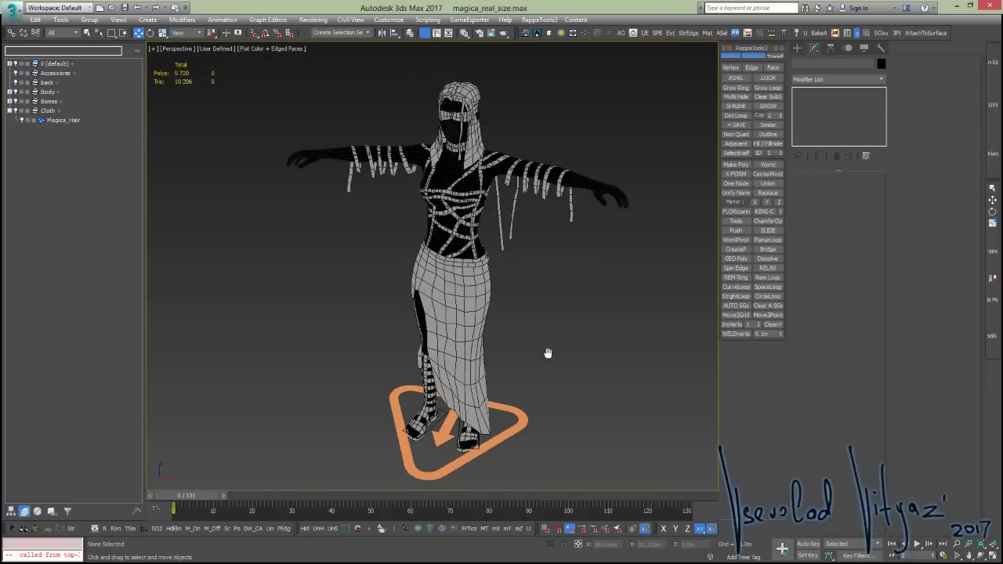
scroll(501, 337, "up", 3)
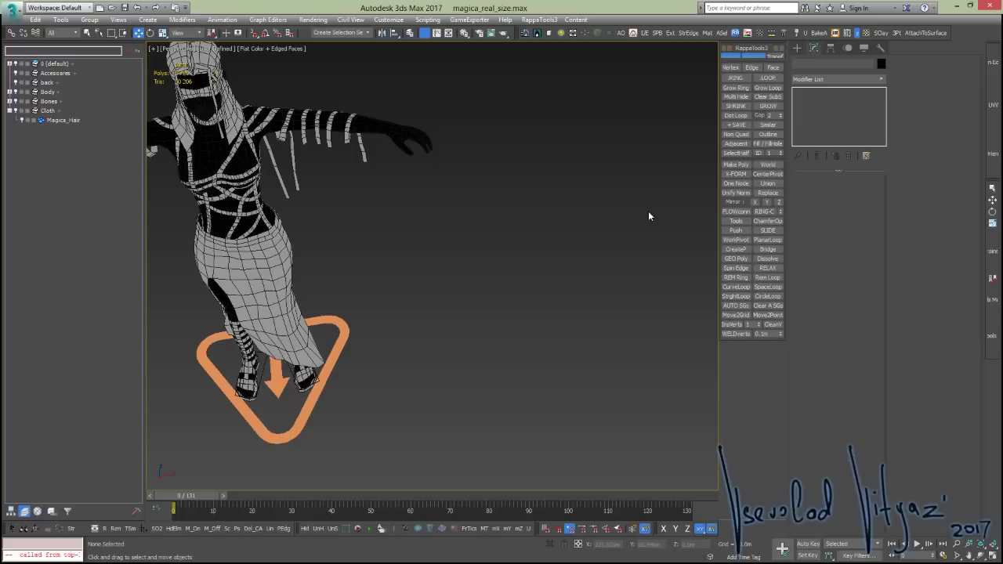
middle_click_drag(506, 217, 515, 233)
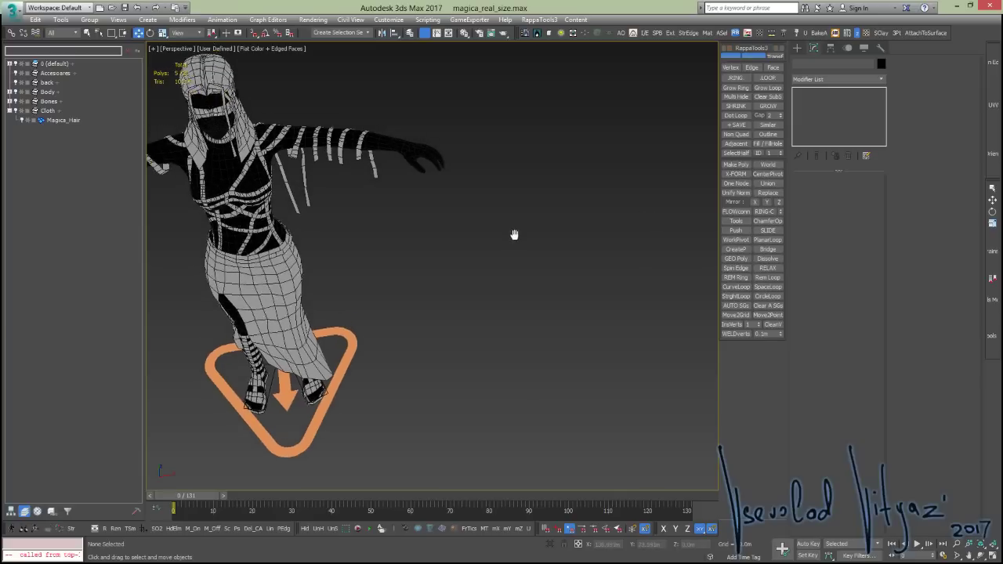
middle_click_drag(594, 254, 627, 227, "alt")
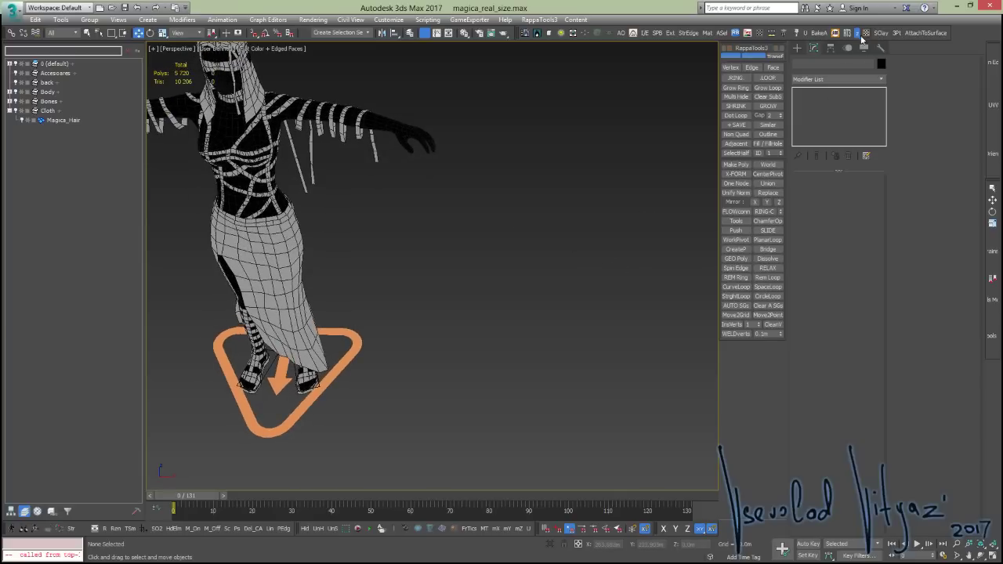
left_click(818, 33)
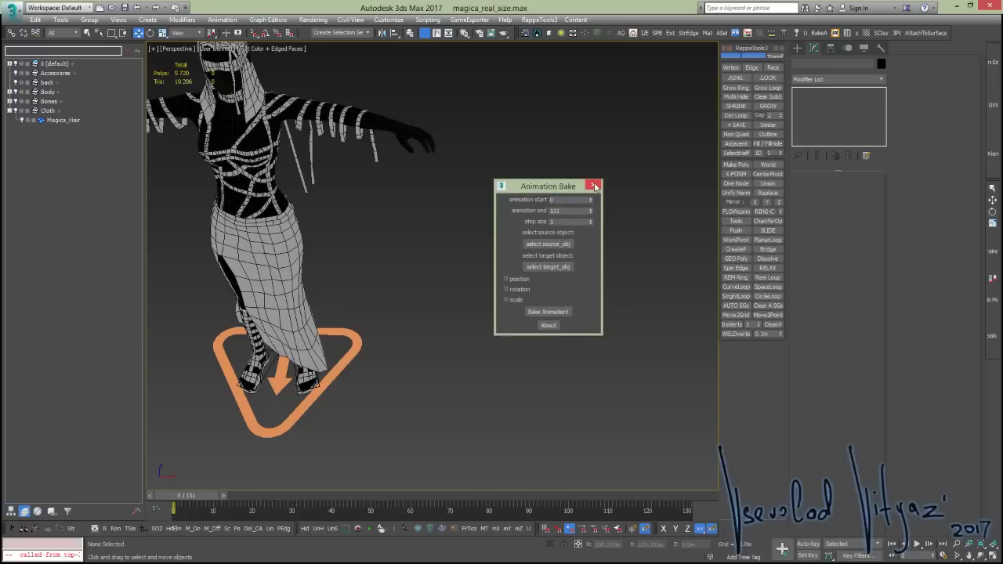
left_click(594, 186)
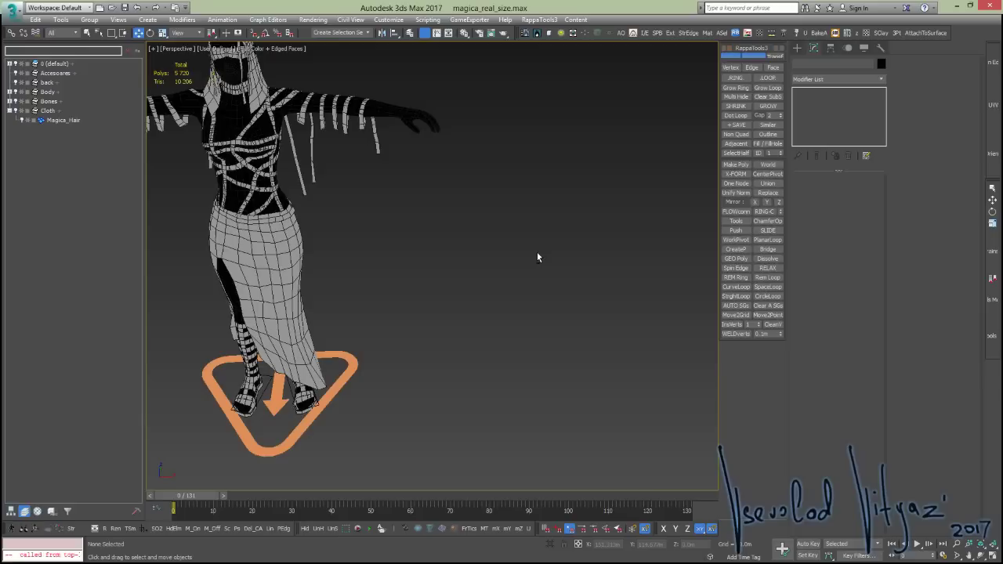
middle_click_drag(536, 257, 533, 282, "alt")
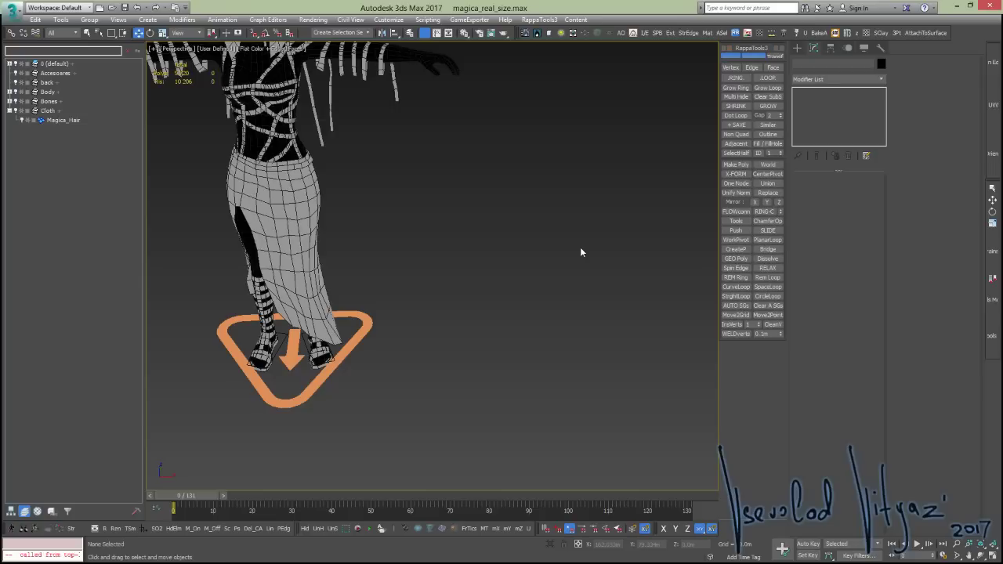
middle_click_drag(557, 275, 544, 288)
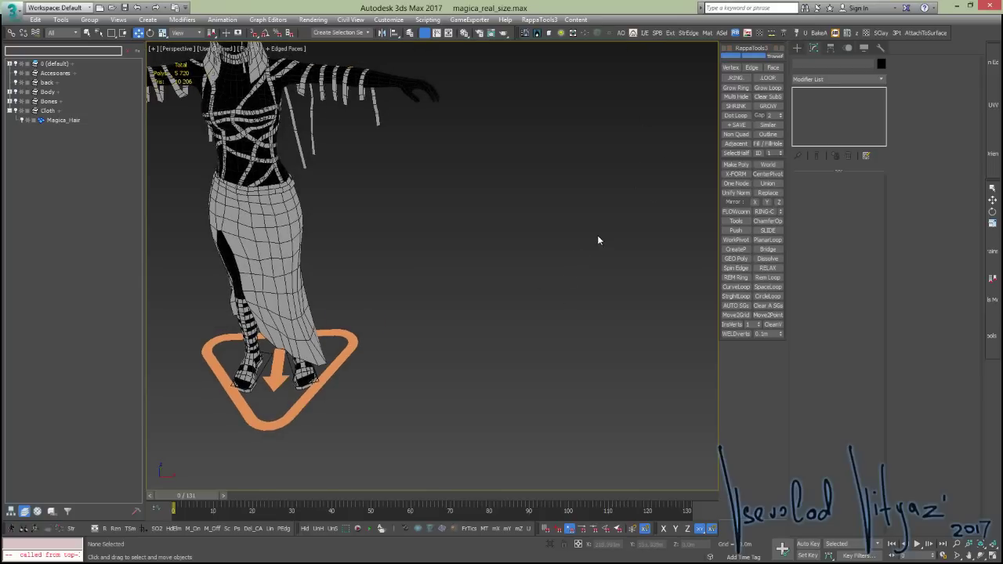
mouse_move(597, 240)
middle_mouse_down("alt")
mouse_move(425, 241)
mouse_move(649, 177)
middle_mouse_up("alt")
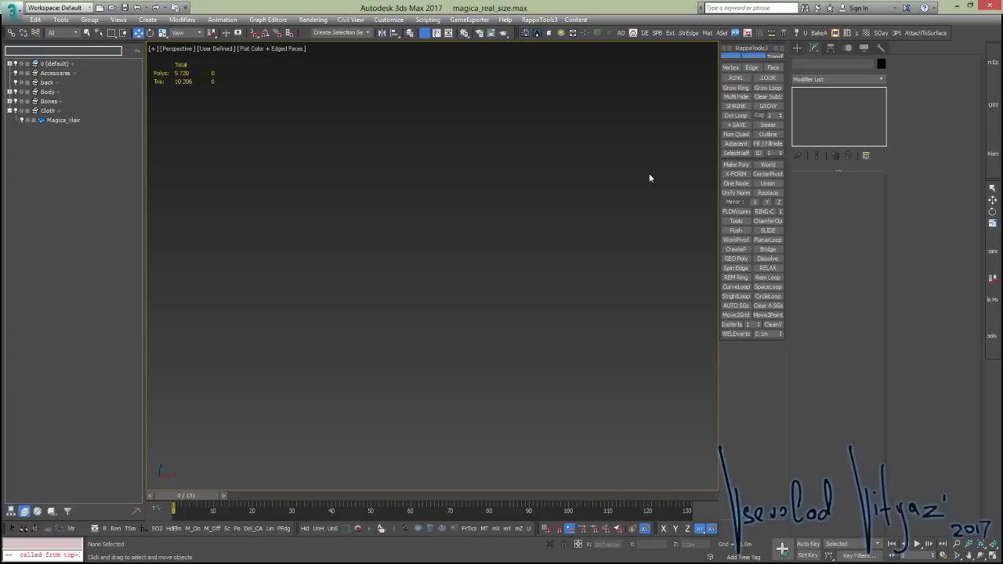
Create a long flat box primitive beside the character
left_click(803, 49)
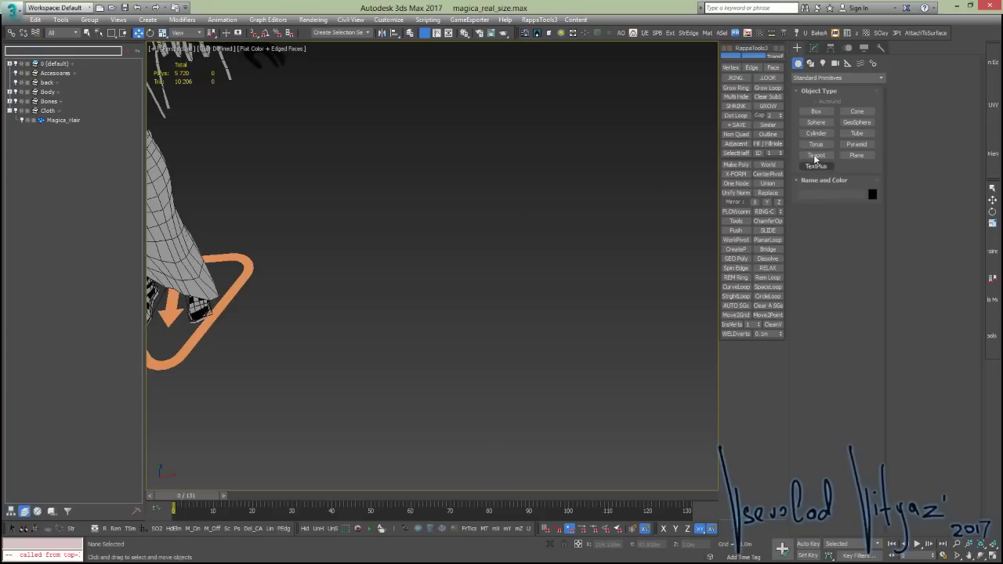
left_click(816, 112)
left_click_drag(433, 364, 617, 348)
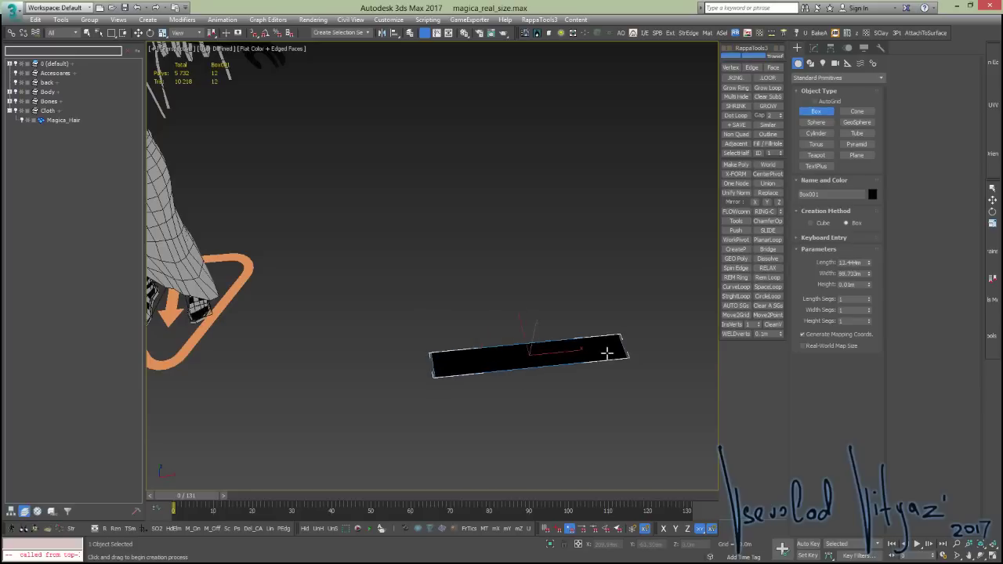
left_click(618, 329)
right_click(574, 332)
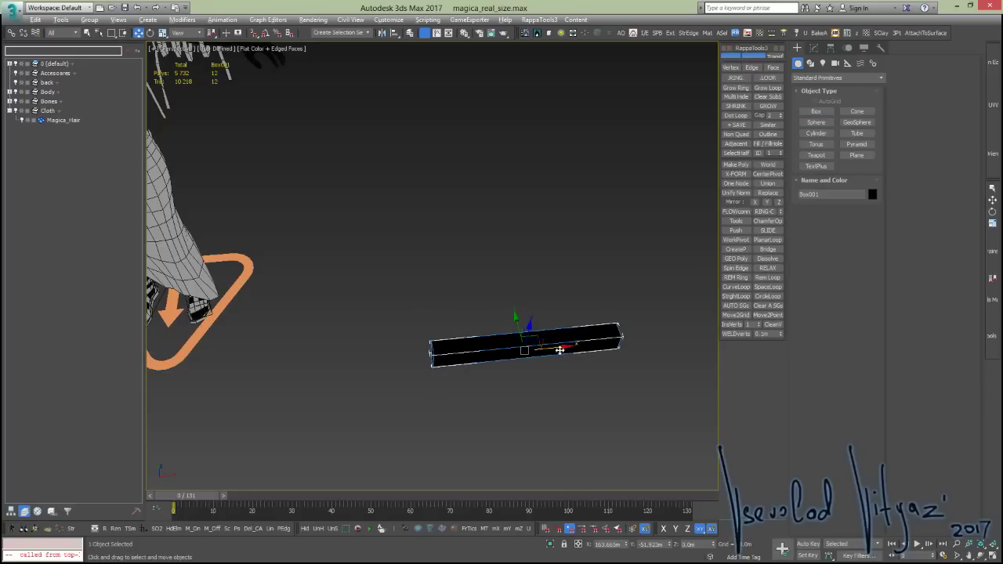
Shift-copy the box to the right and tilt the copy upward
middle_click_drag(481, 364, 352, 363)
left_click_drag(370, 350, 525, 323, "shift")
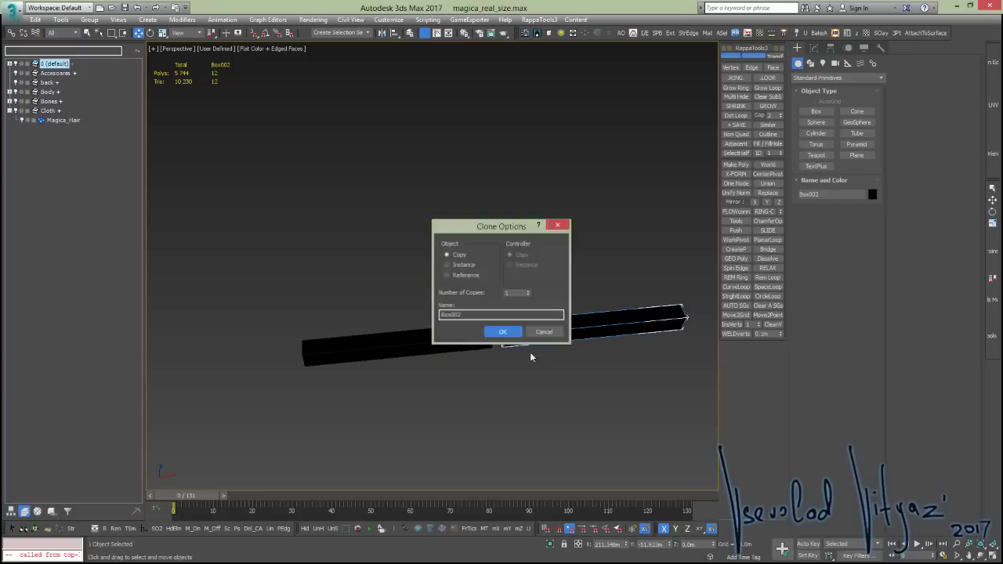
left_click(501, 331)
key("e")
left_click_drag(490, 369, 475, 352)
key("w")
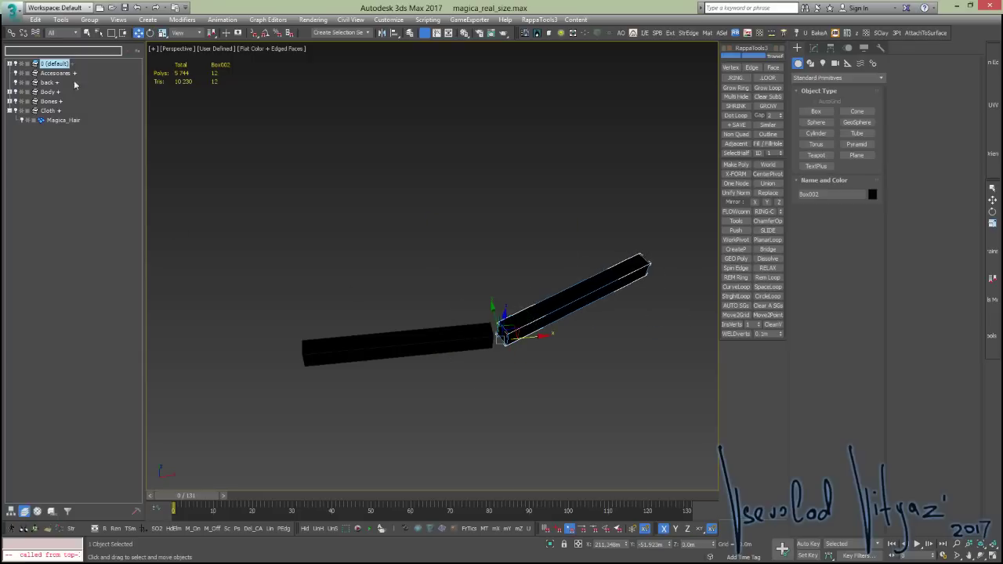
Link the copied box Box002 as a child of Box001 with Select and Link
left_click(11, 32)
left_click_drag(515, 325, 463, 335)
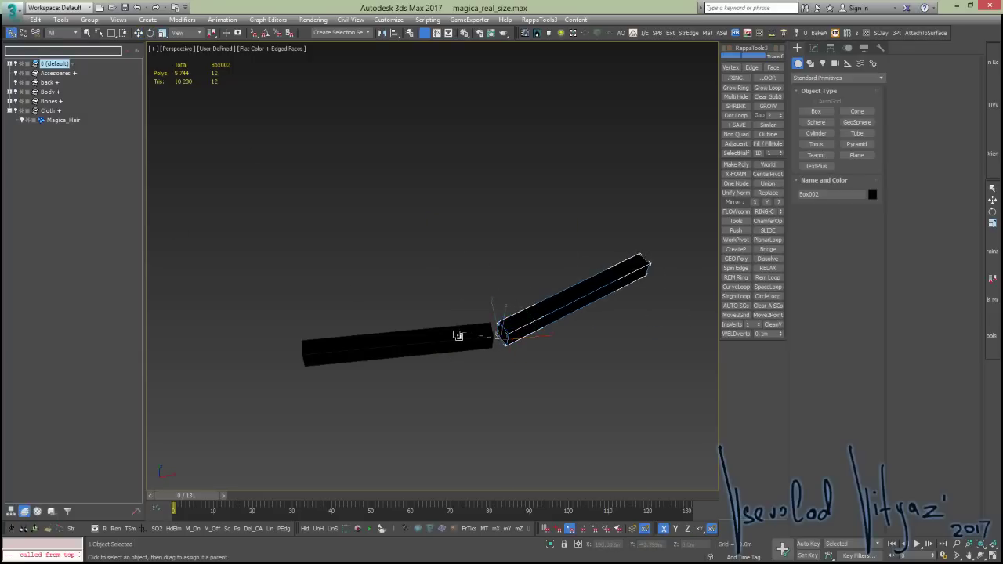
left_click(529, 362)
key("w")
middle_click_drag(520, 315, 479, 278)
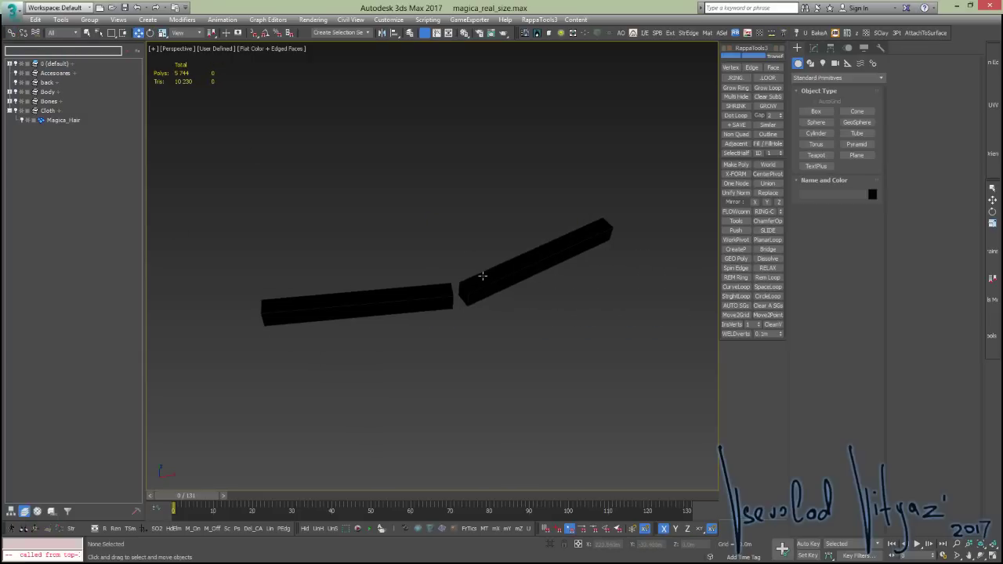
left_click(420, 304)
left_click(494, 277)
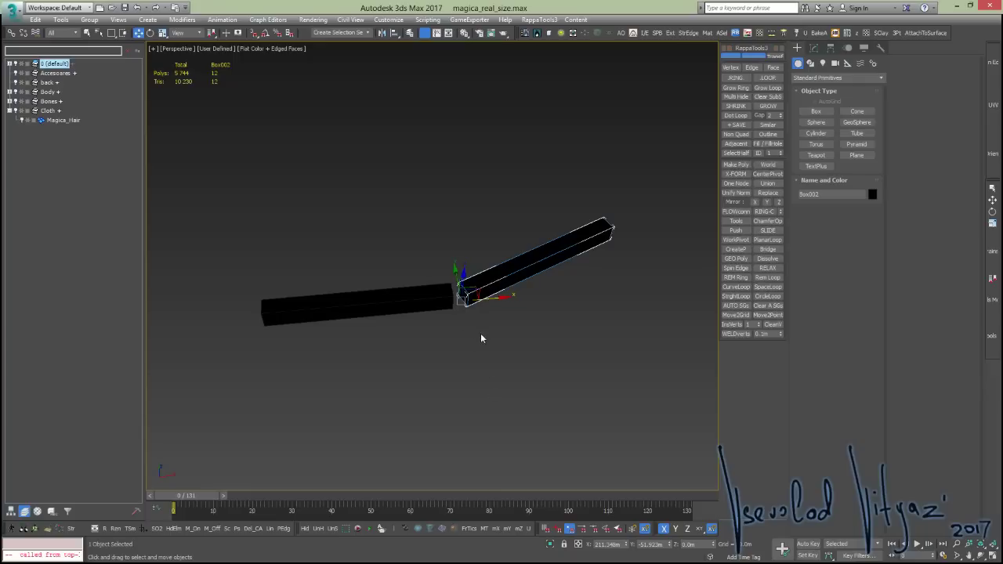
Orbit around the two boxes and reselect Box002
mouse_move(506, 231)
middle_mouse_down("alt")
mouse_move(501, 260)
mouse_move(632, 152)
middle_mouse_up("alt")
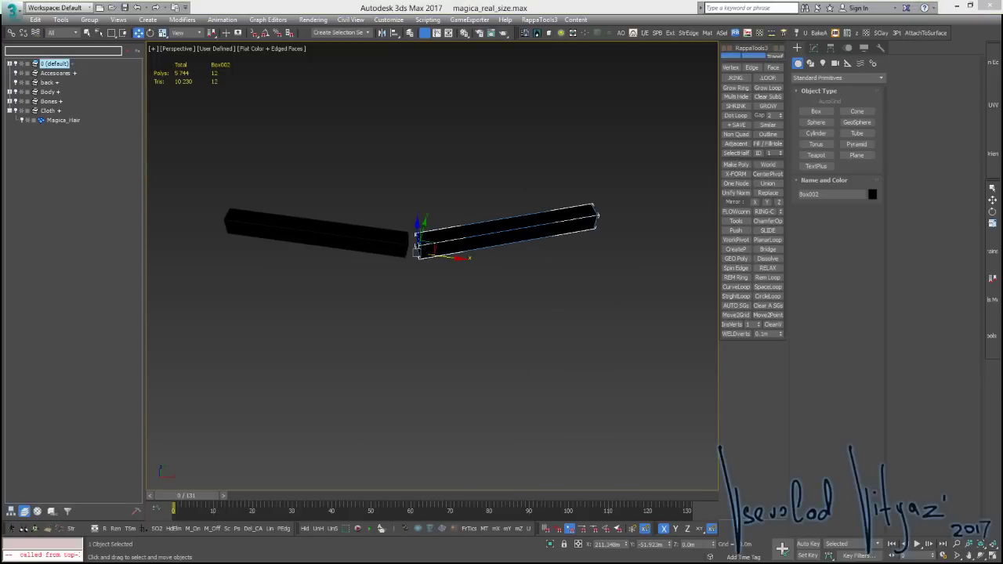
middle_click_drag(537, 216, 542, 230)
left_click(542, 188)
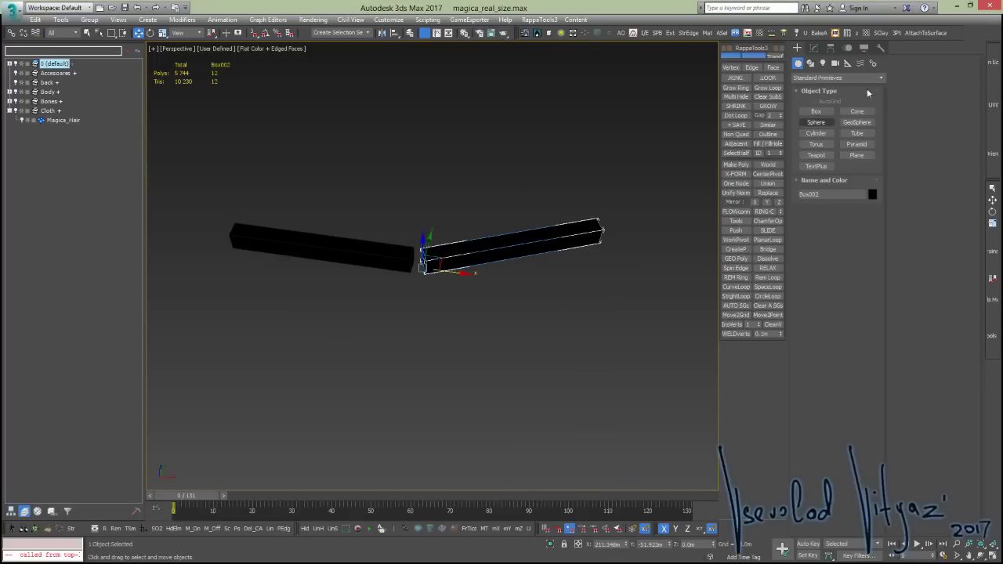
left_click(522, 240)
left_click(932, 35)
left_click(418, 280)
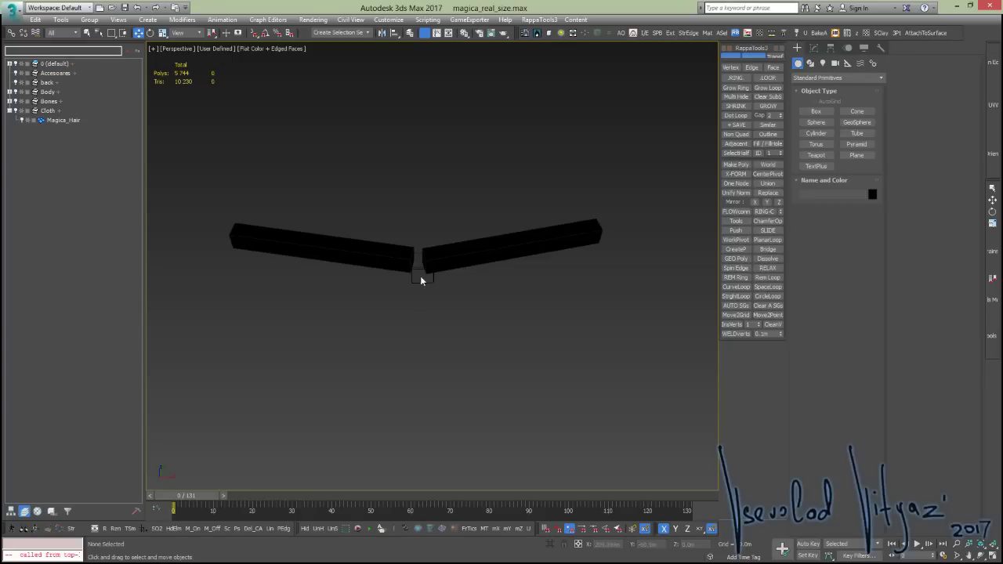
left_click(421, 277)
Rotate the right bar and then the lower bar about their pivots
key("e")
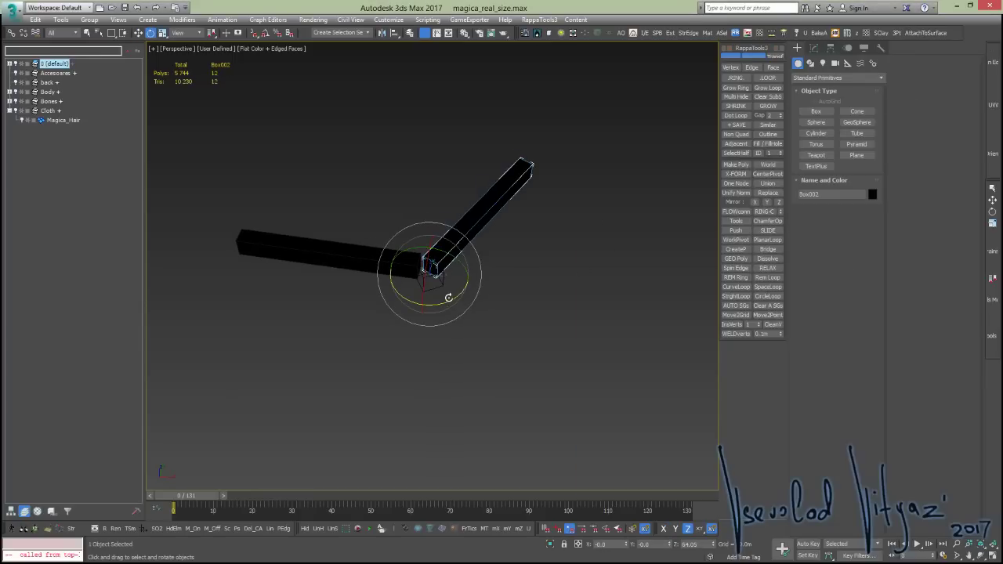
mouse_move(447, 296)
left_mouse_down()
mouse_move(392, 322)
mouse_move(486, 300)
mouse_move(452, 318)
left_mouse_up()
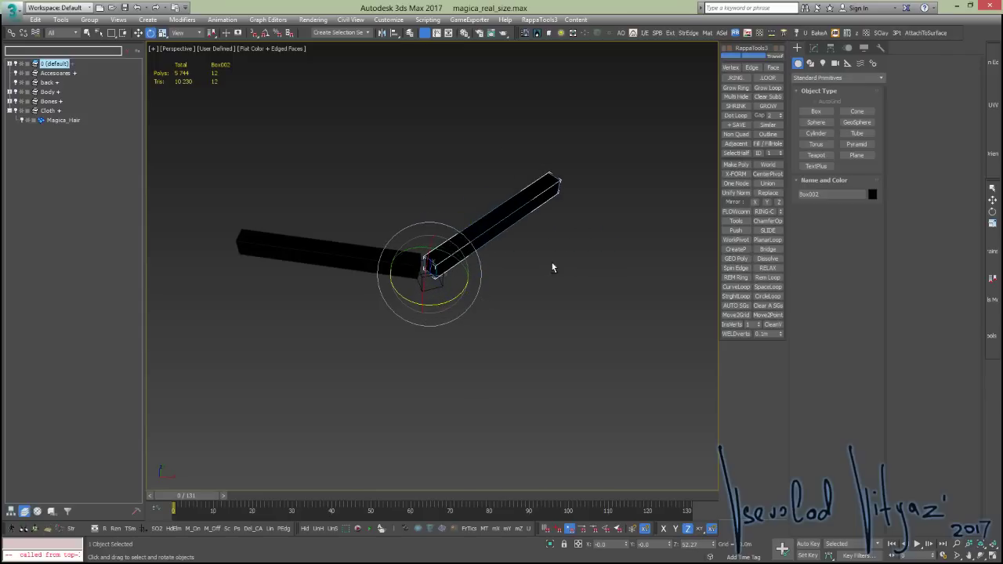
mouse_move(553, 264)
middle_mouse_down("alt")
mouse_move(434, 311)
mouse_move(452, 282)
middle_mouse_up("alt")
mouse_move(445, 309)
left_mouse_down()
mouse_move(501, 305)
mouse_move(394, 316)
mouse_move(503, 315)
mouse_move(405, 332)
mouse_move(414, 332)
mouse_move(533, 311)
mouse_move(384, 349)
mouse_move(504, 287)
left_mouse_up()
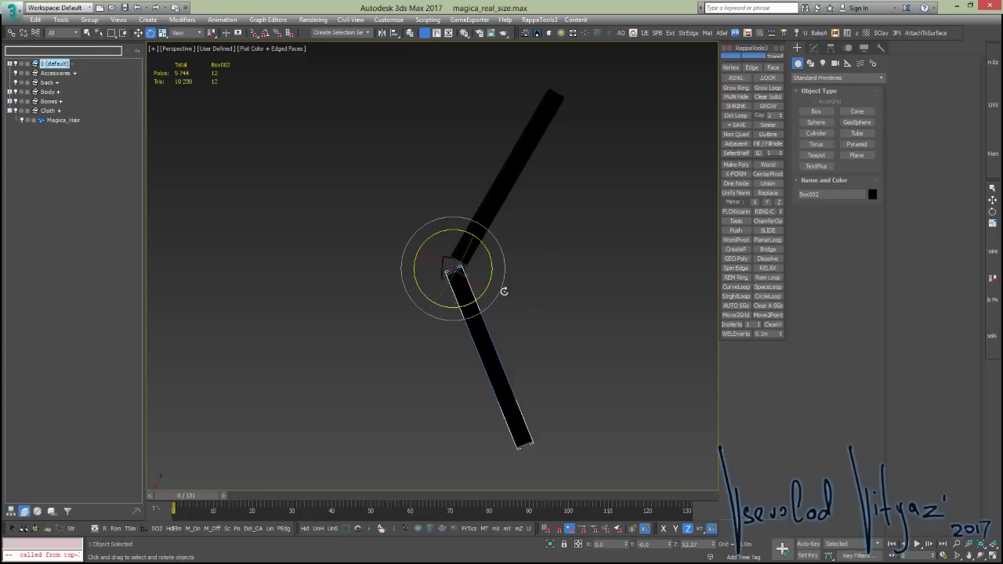
left_click(533, 289)
middle_click_drag(467, 283, 537, 253, "alt")
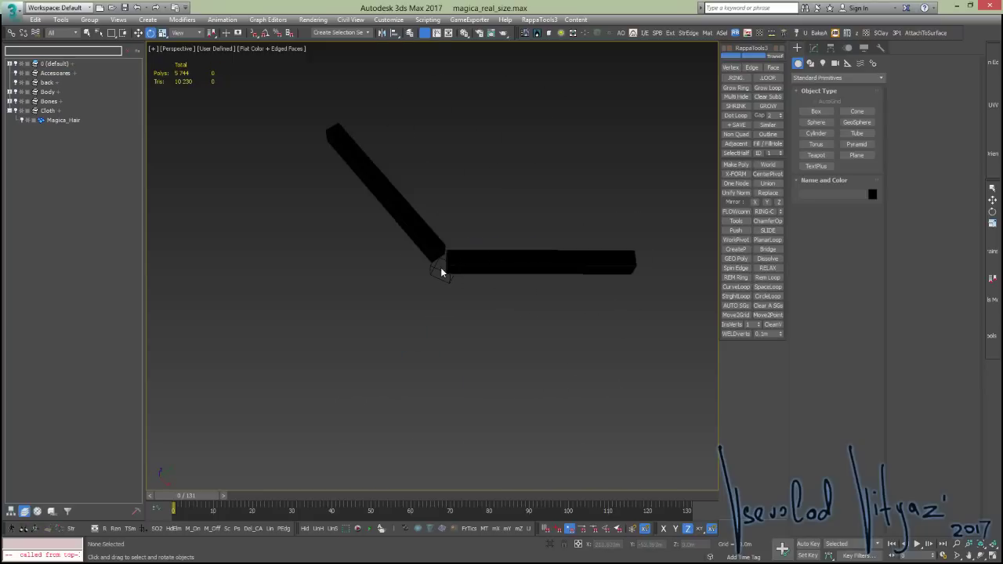
Rotate parent Box001 to confirm Box002 follows, then cancel the rotation
left_click(466, 261)
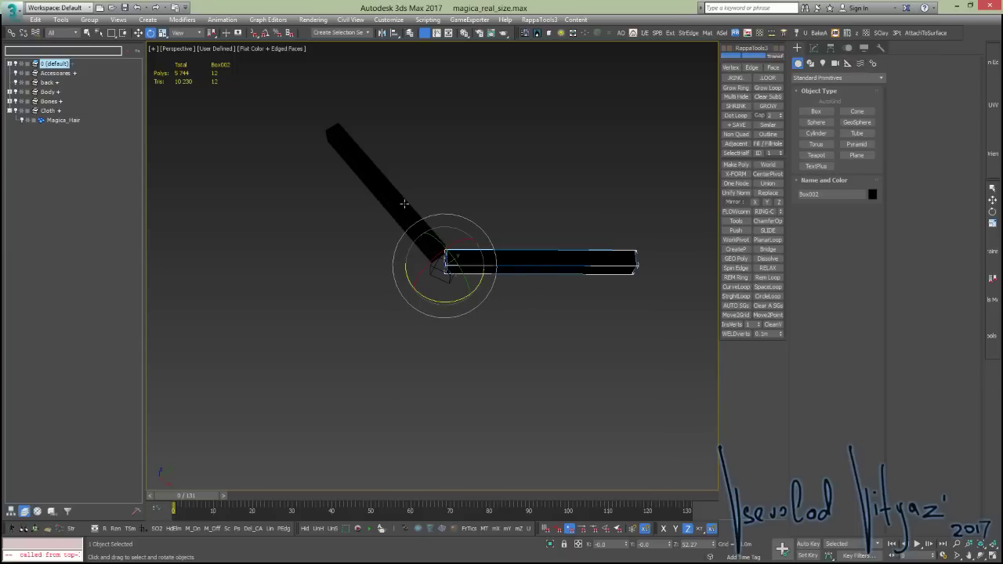
left_click(404, 203)
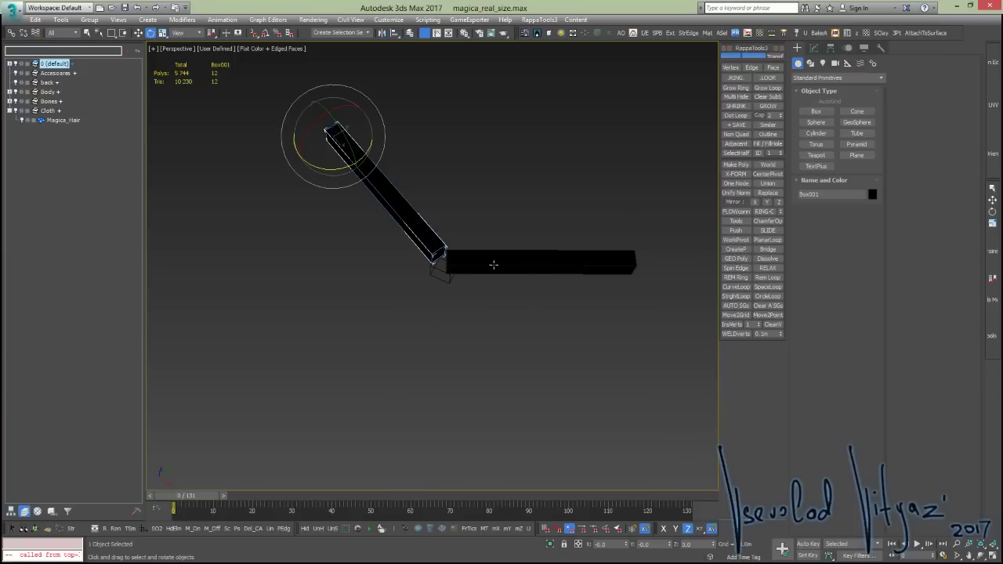
left_click(494, 265)
left_click(394, 202)
left_click(494, 258)
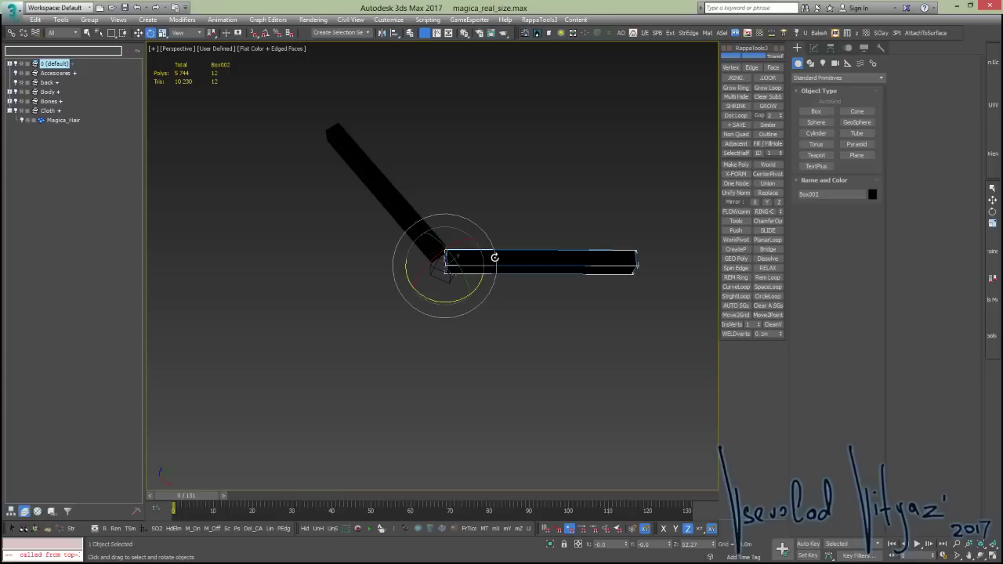
left_click(390, 193)
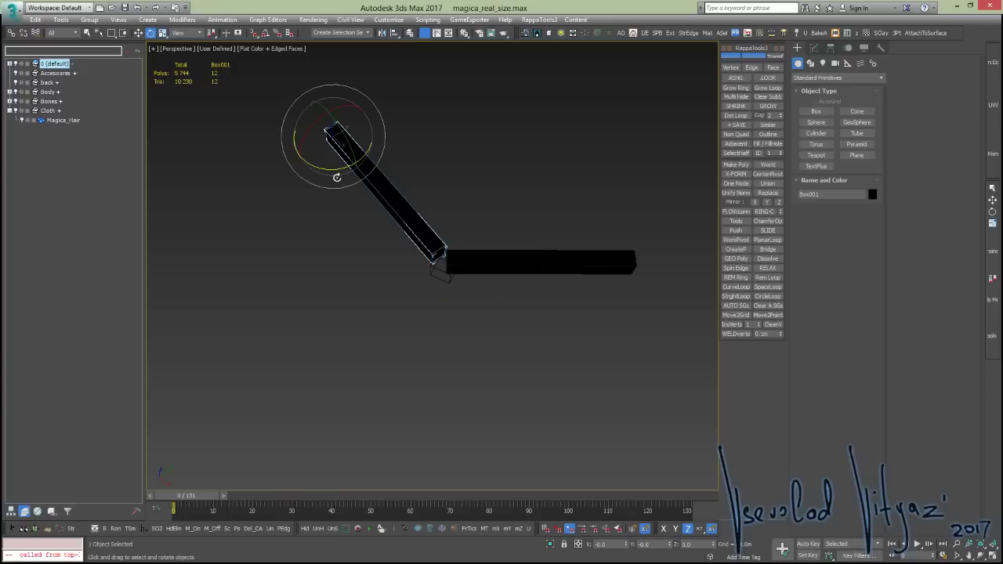
mouse_move(320, 165)
left_mouse_down()
mouse_move(365, 166)
mouse_move(287, 209)
left_mouse_up()
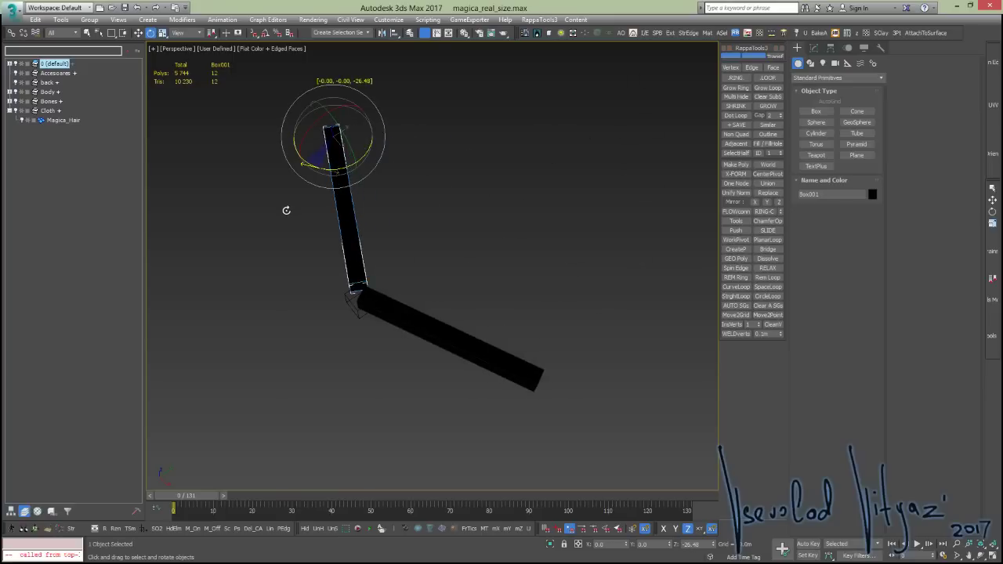
right_click(288, 214)
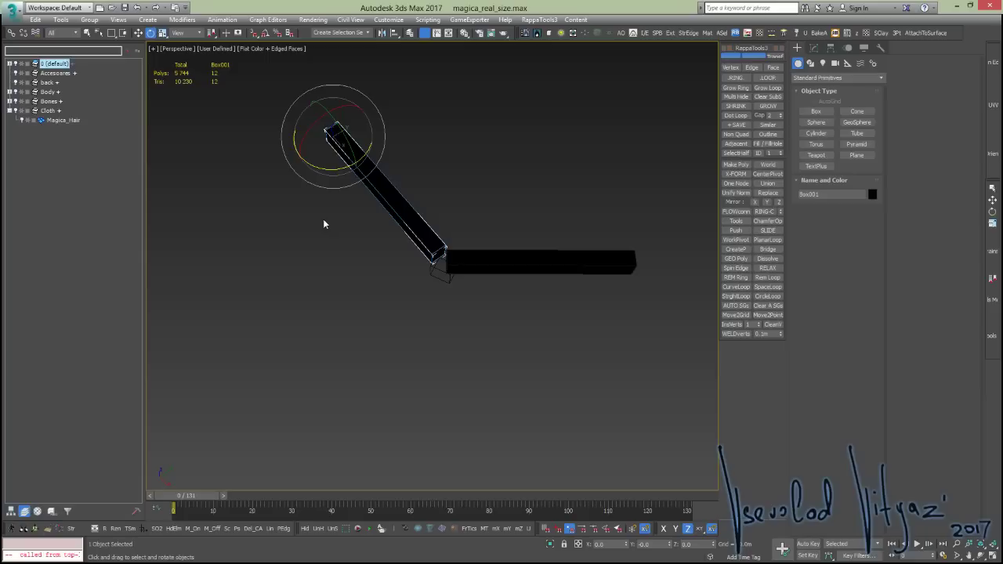
left_click(423, 163)
Select both bars and the joint helper with Ctrl+A and delete them
mouse_move(430, 188)
middle_mouse_down("alt")
mouse_move(449, 246)
mouse_move(439, 261)
mouse_move(475, 262)
middle_mouse_up("alt")
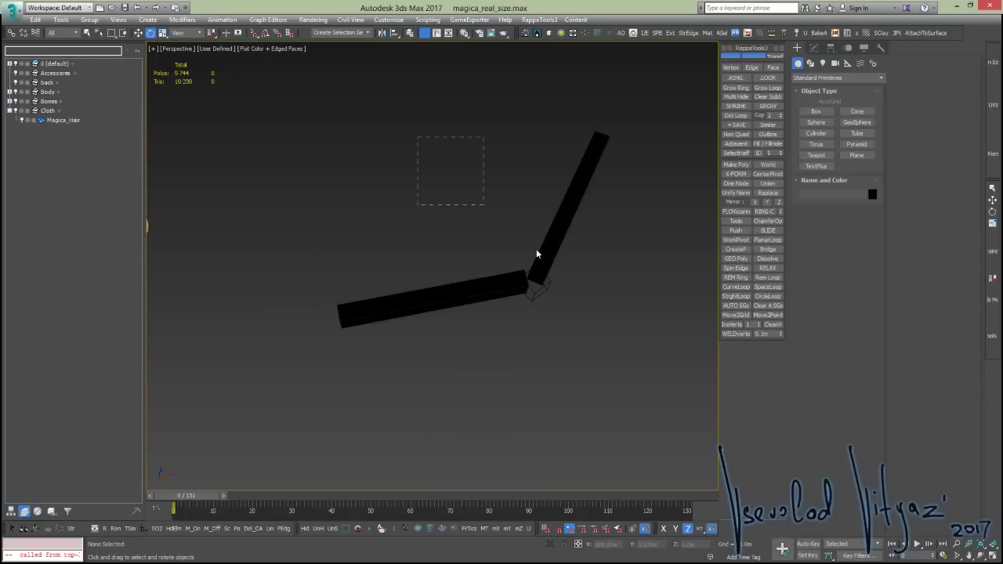
key("ctrl+a")
key("Delete")
Unhide the character, pan to empty space, and drag out the Bip001 biped
key("alt+q")
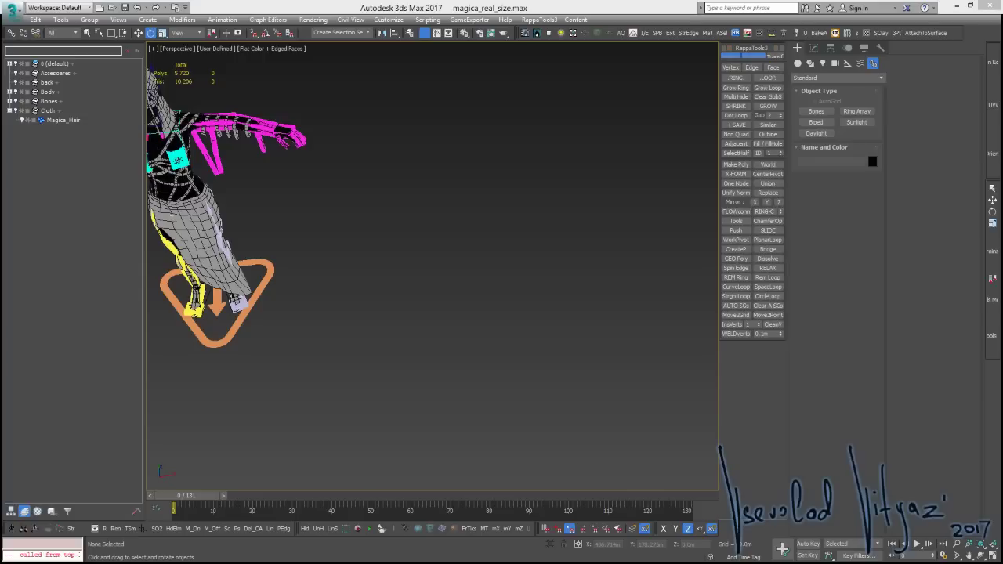
middle_click_drag(475, 156, 412, 195)
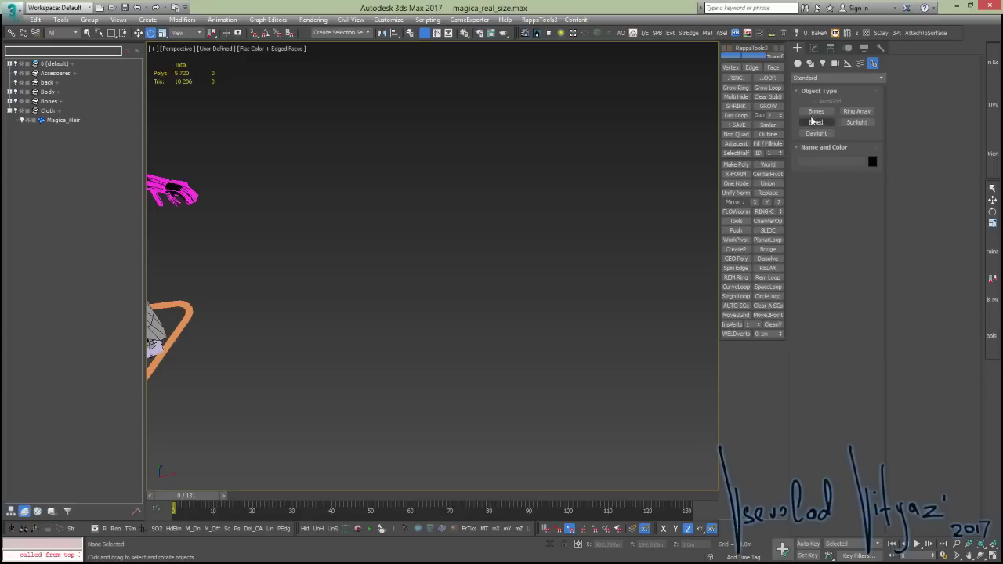
left_click(817, 115)
left_click(816, 122)
left_click_drag(531, 282, 508, 164)
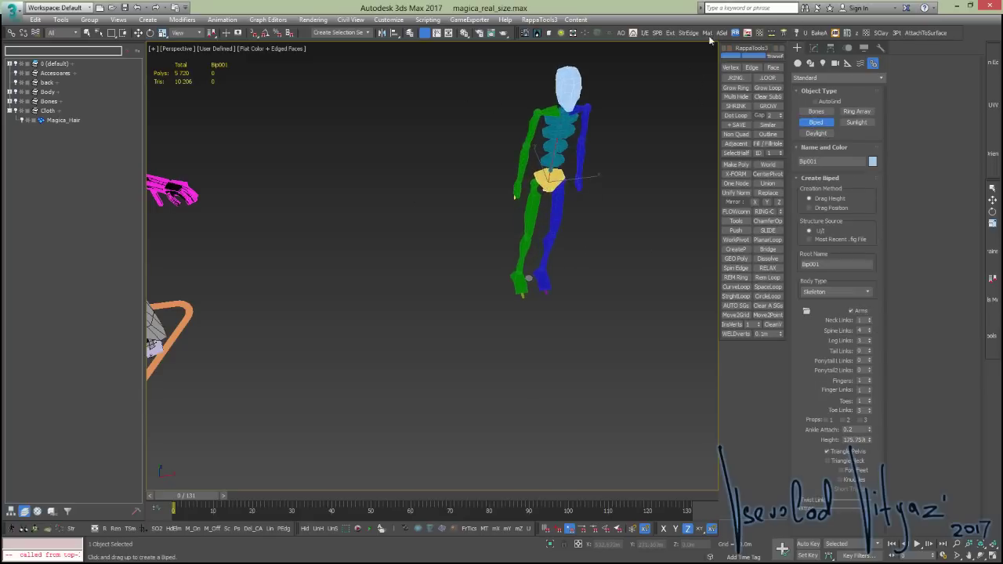
key("e")
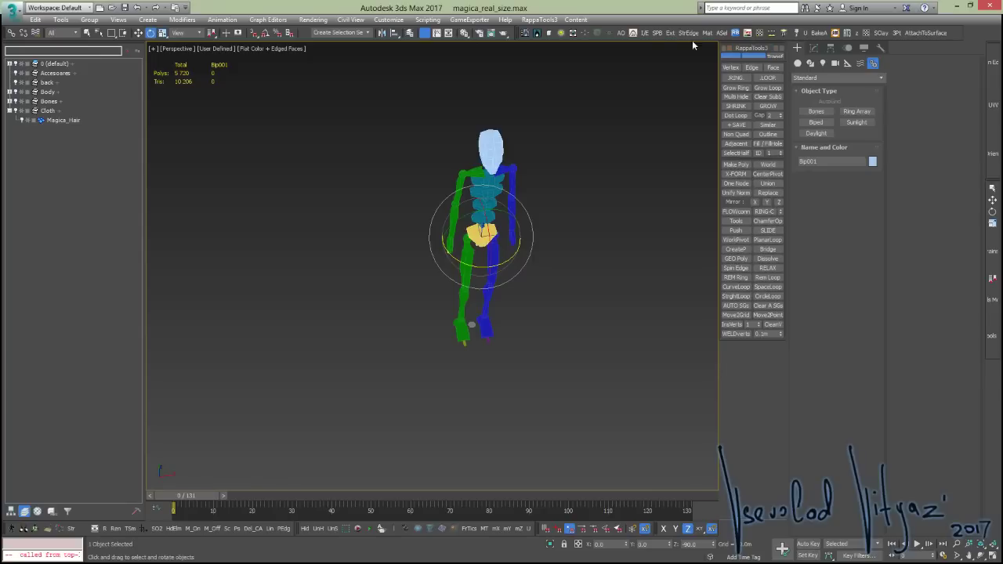
Launch BipedKeyer, move its window off the biped, and select the left upper arm
left_click(633, 33)
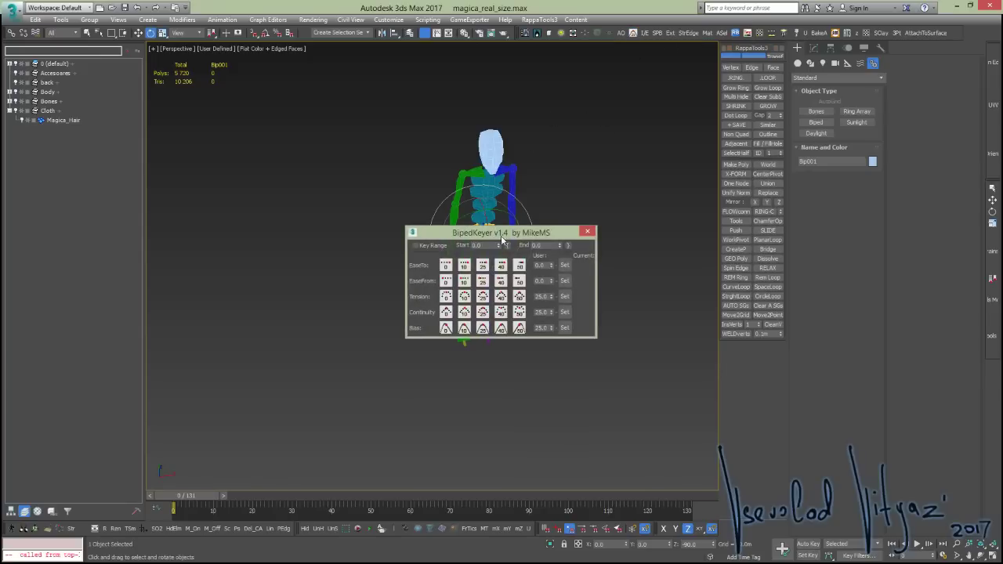
left_click_drag(502, 233, 287, 169)
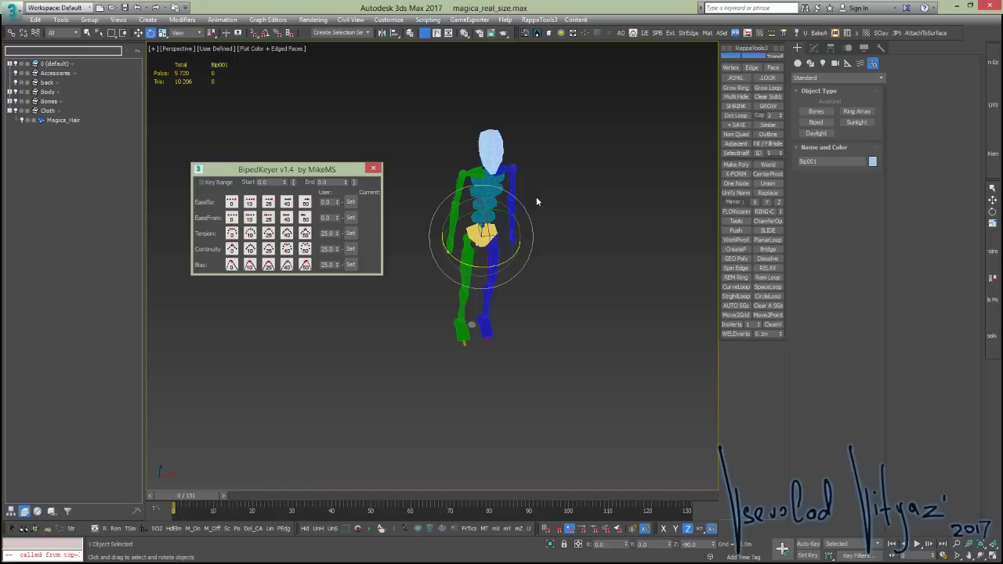
left_click(512, 180)
Show the biped's Key Info TCB settings in the Motion panel, then select the left thigh
left_click(831, 48)
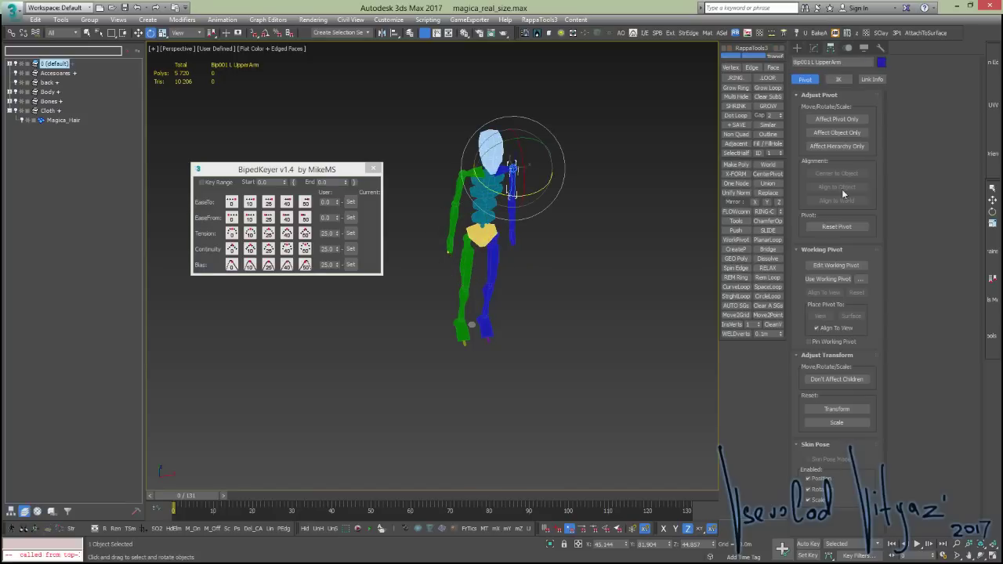
left_click(849, 48)
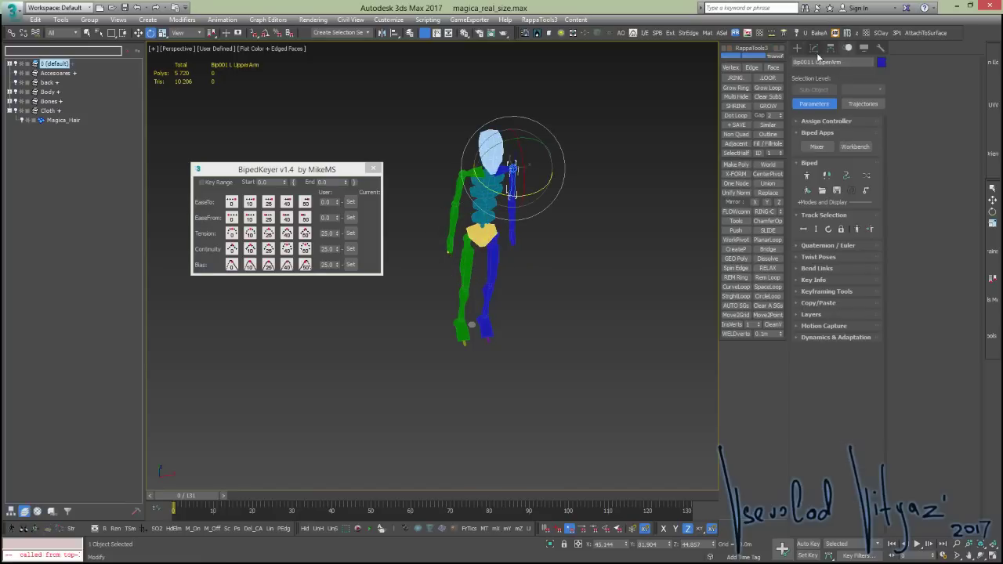
left_click(814, 279)
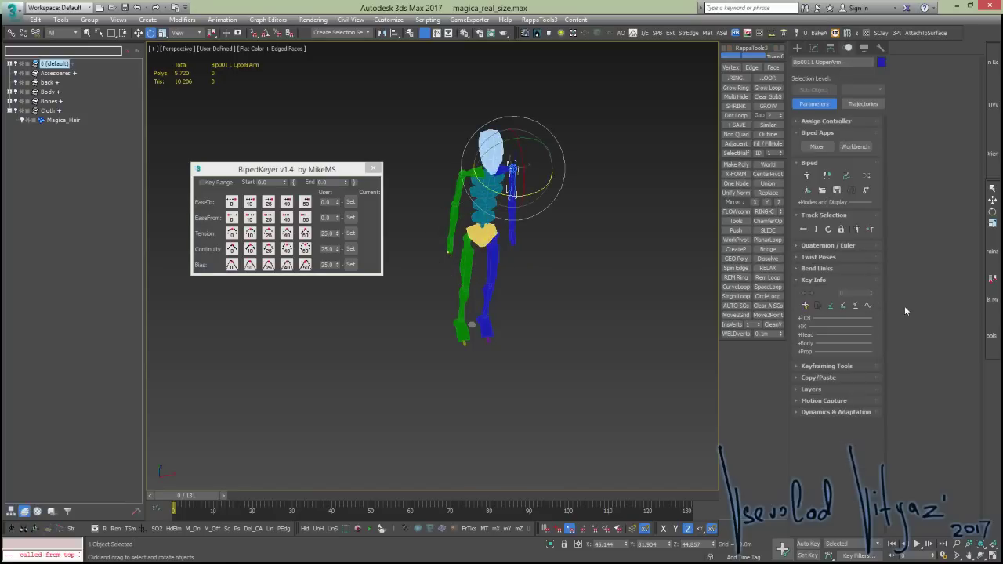
left_click(804, 320)
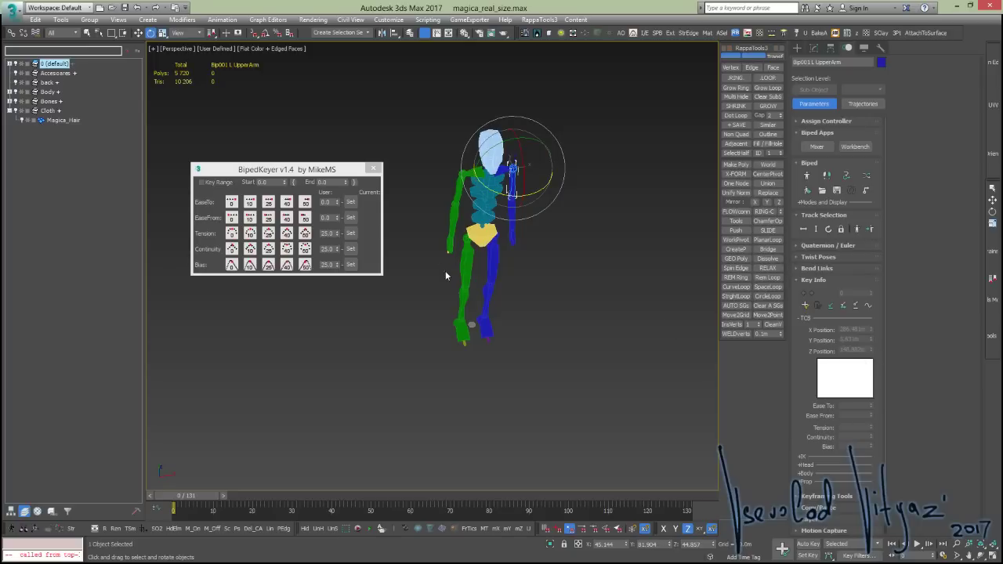
left_click(487, 261)
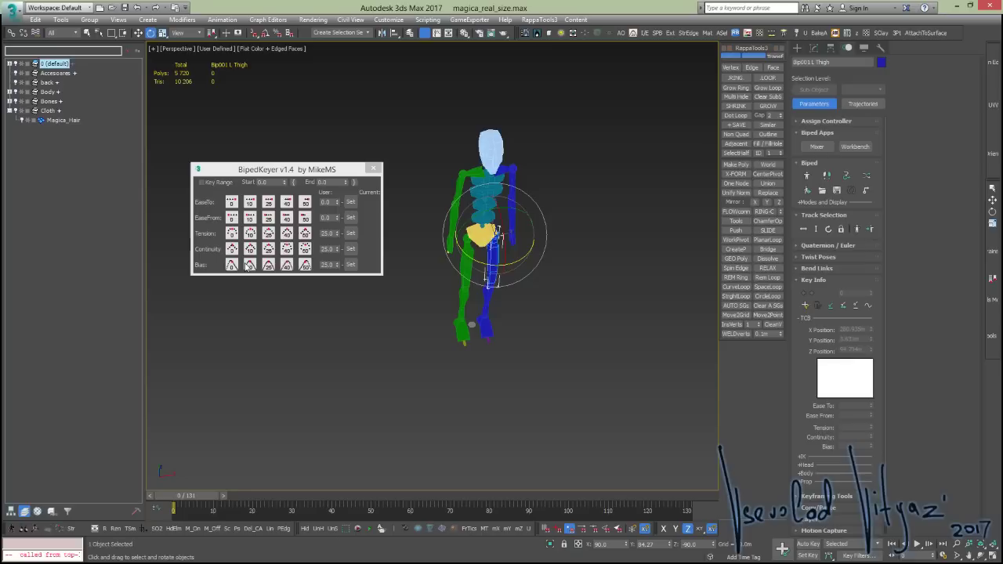
left_click(297, 233)
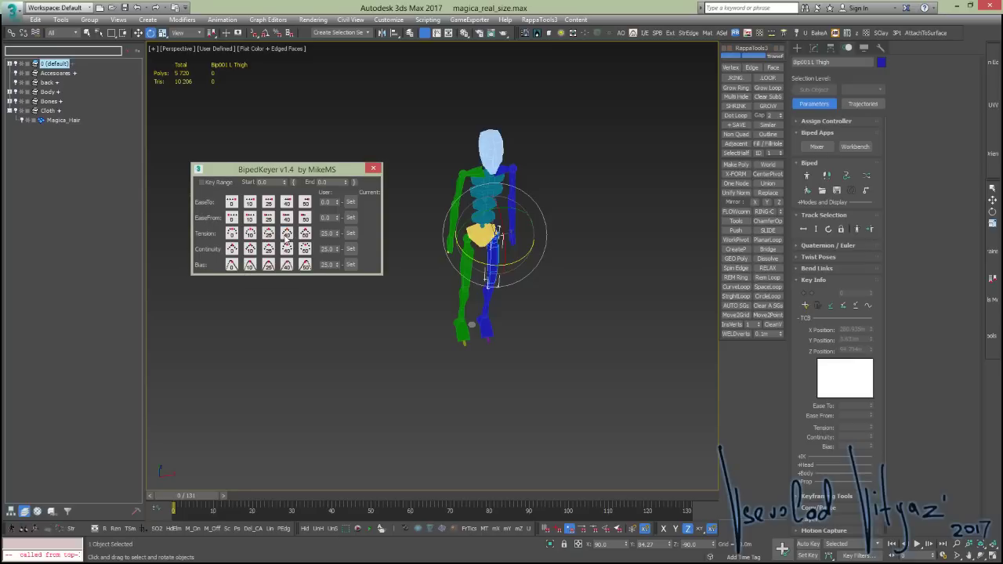